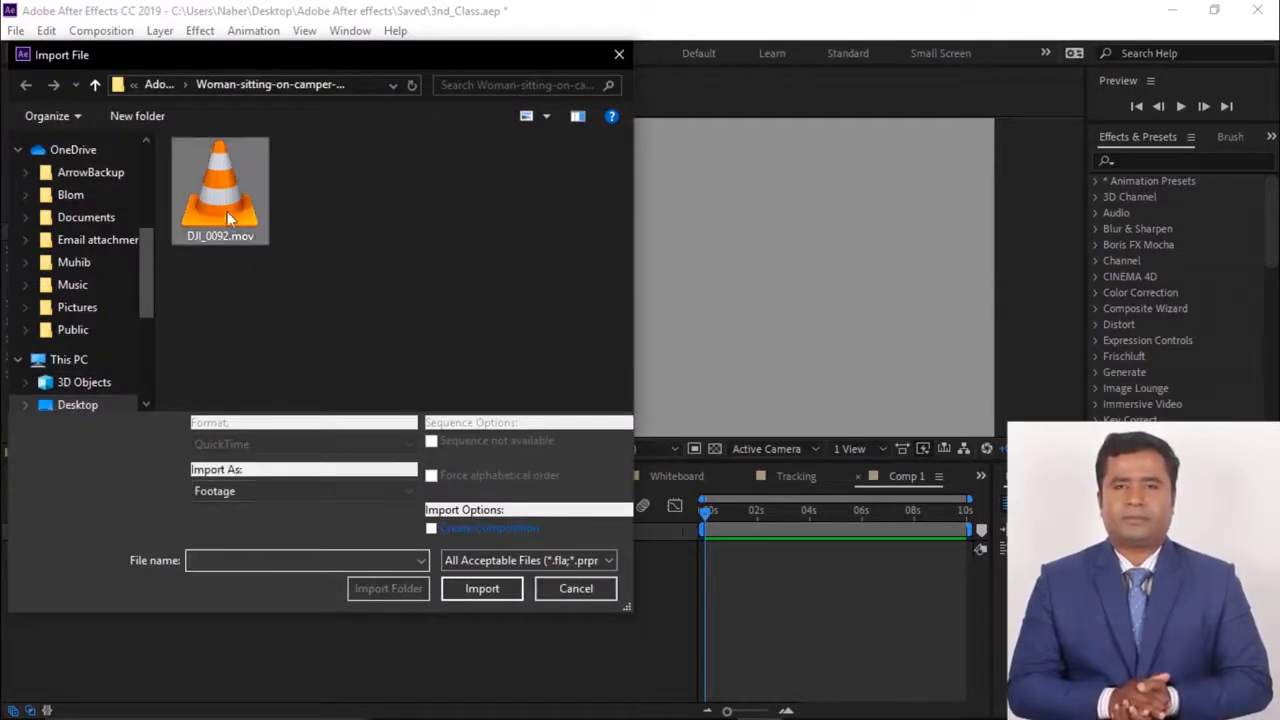
Import DJI_0092.mov as footage and move it into the project's Video folder
left_click(220, 190)
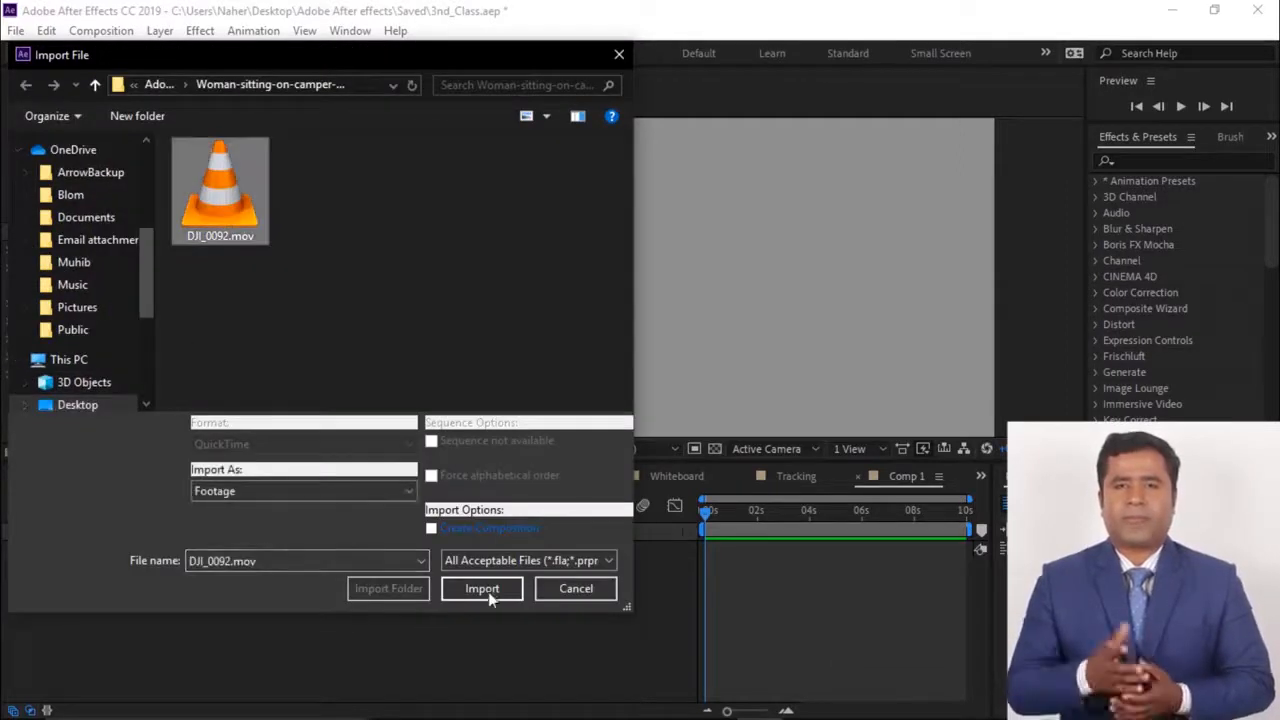
left_click(481, 588)
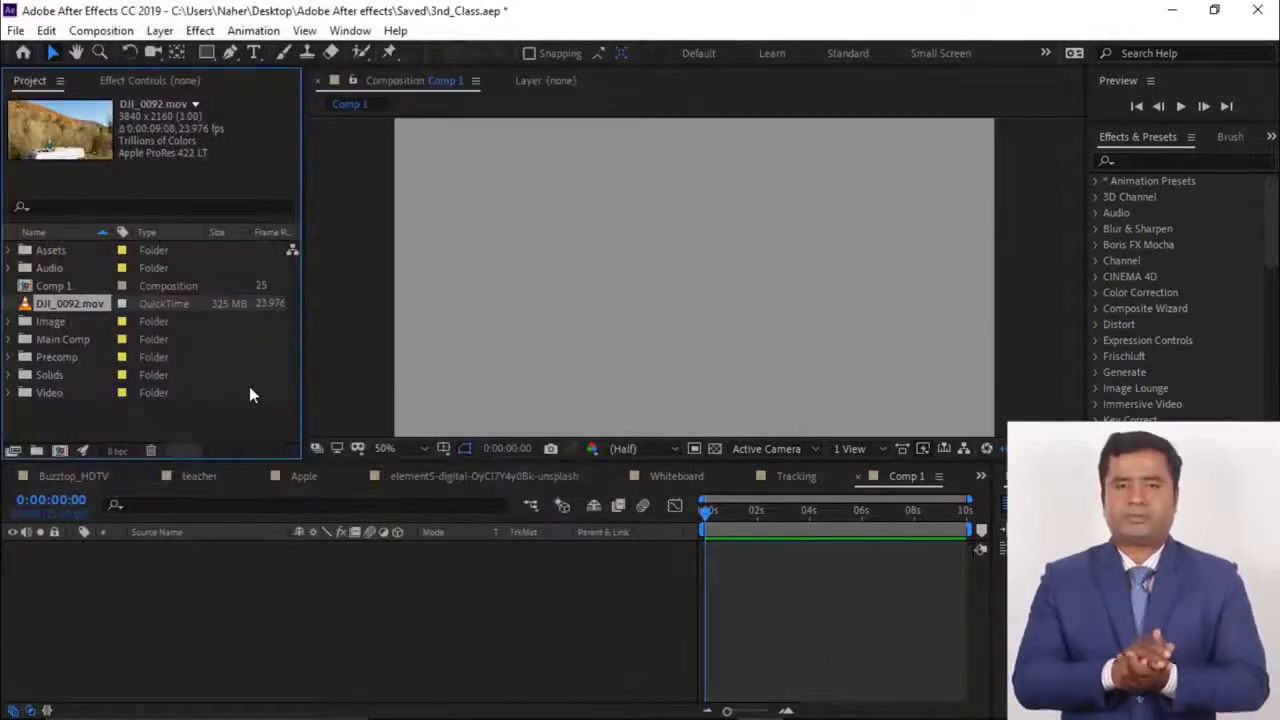
left_click(74, 417)
left_click_drag(40, 303, 43, 392)
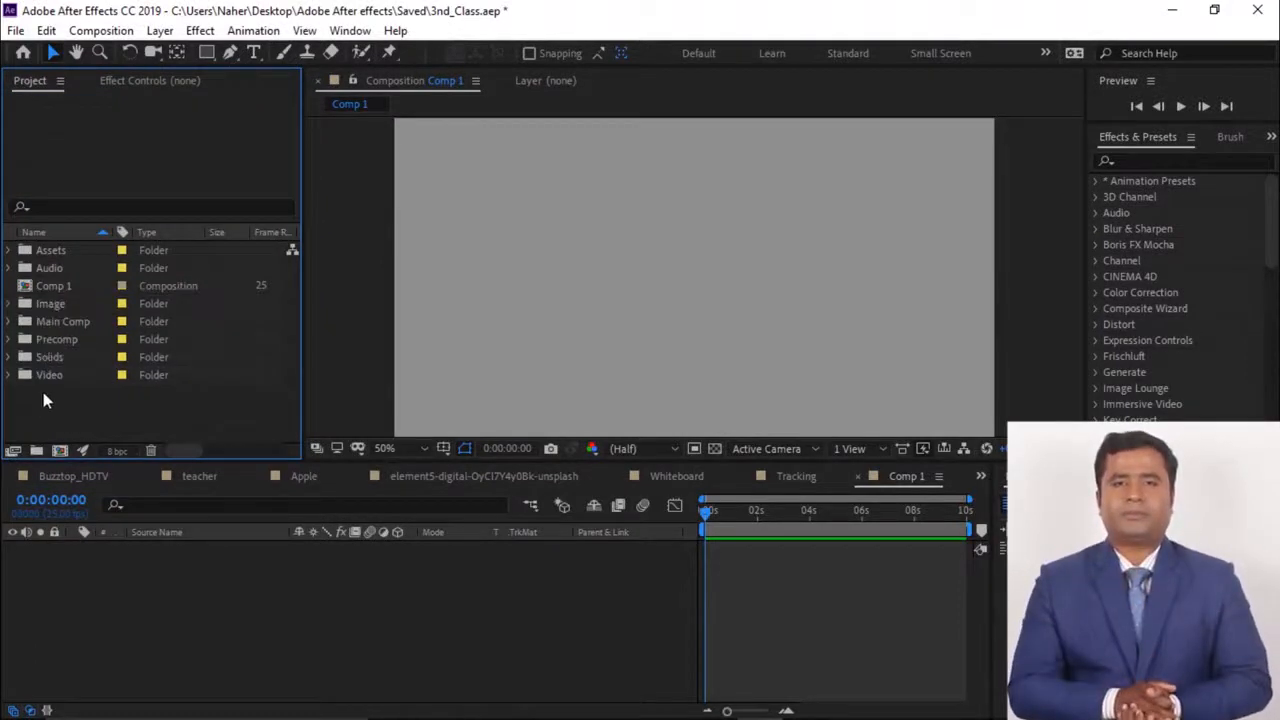
Create a new composition from DJI_0092.mov in the Video folder
left_click(11, 377)
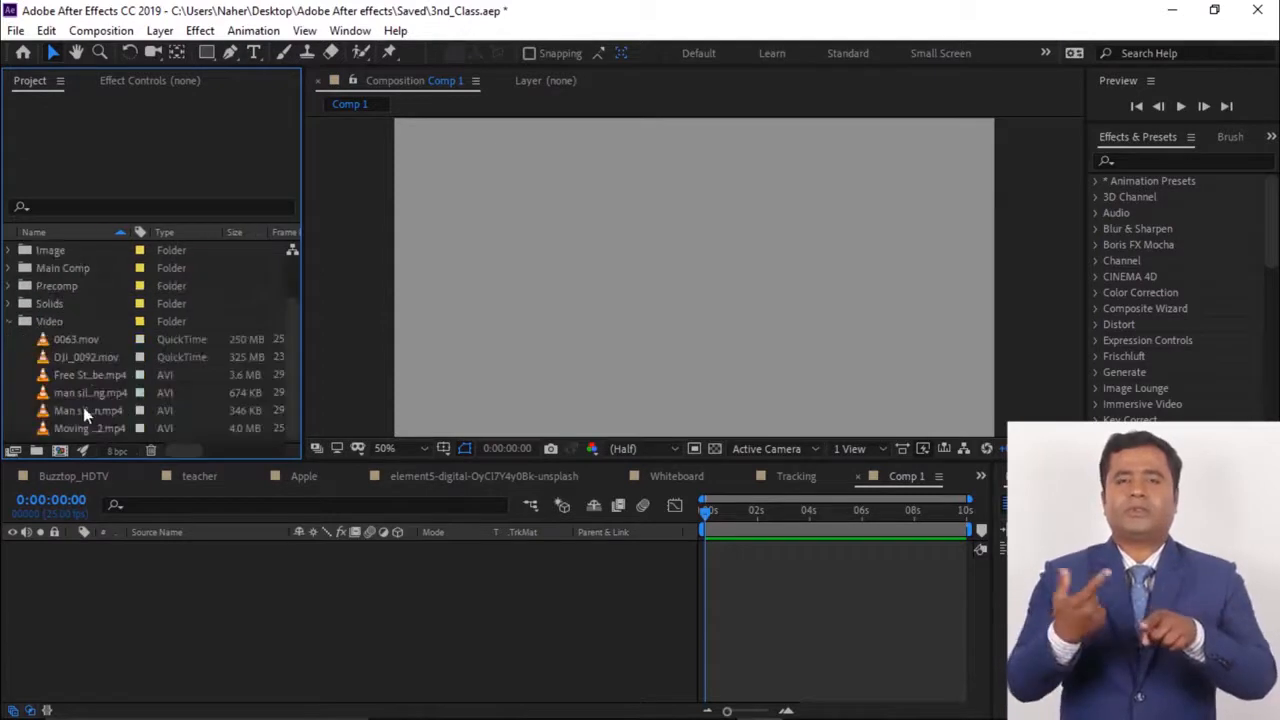
left_click(84, 341)
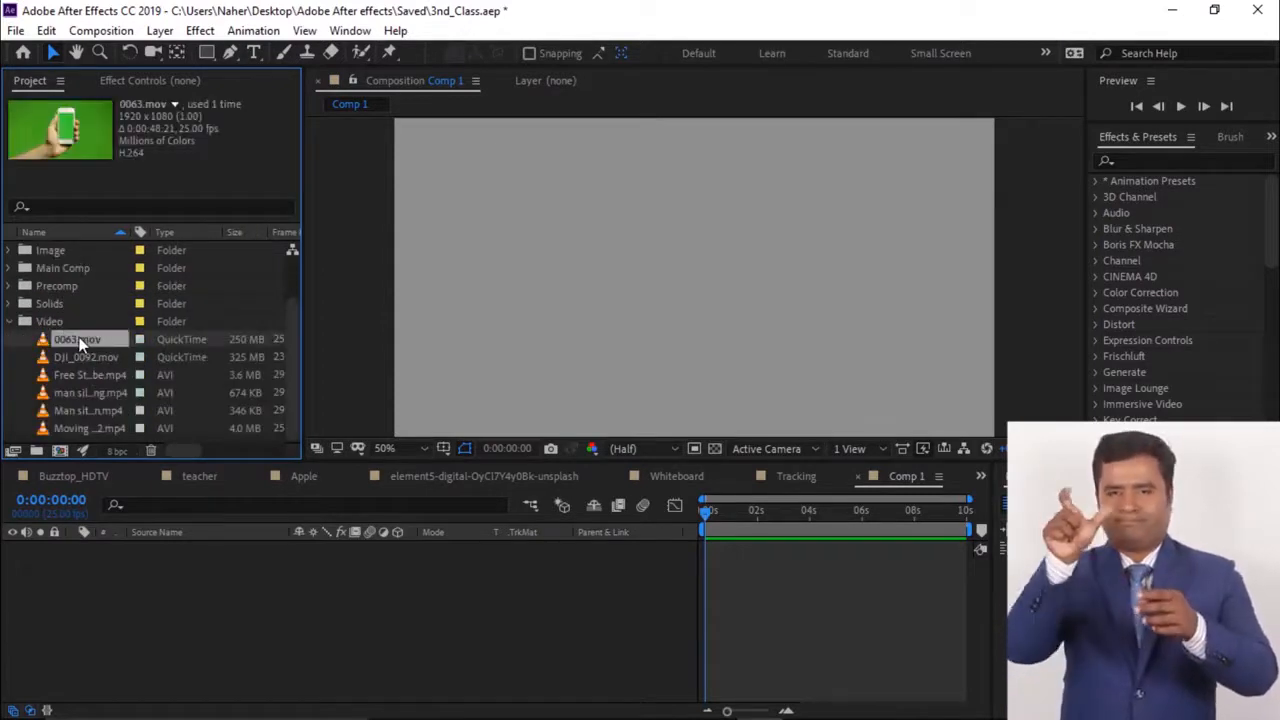
left_click_drag(84, 356, 61, 450)
scroll(773, 282, "down", 4)
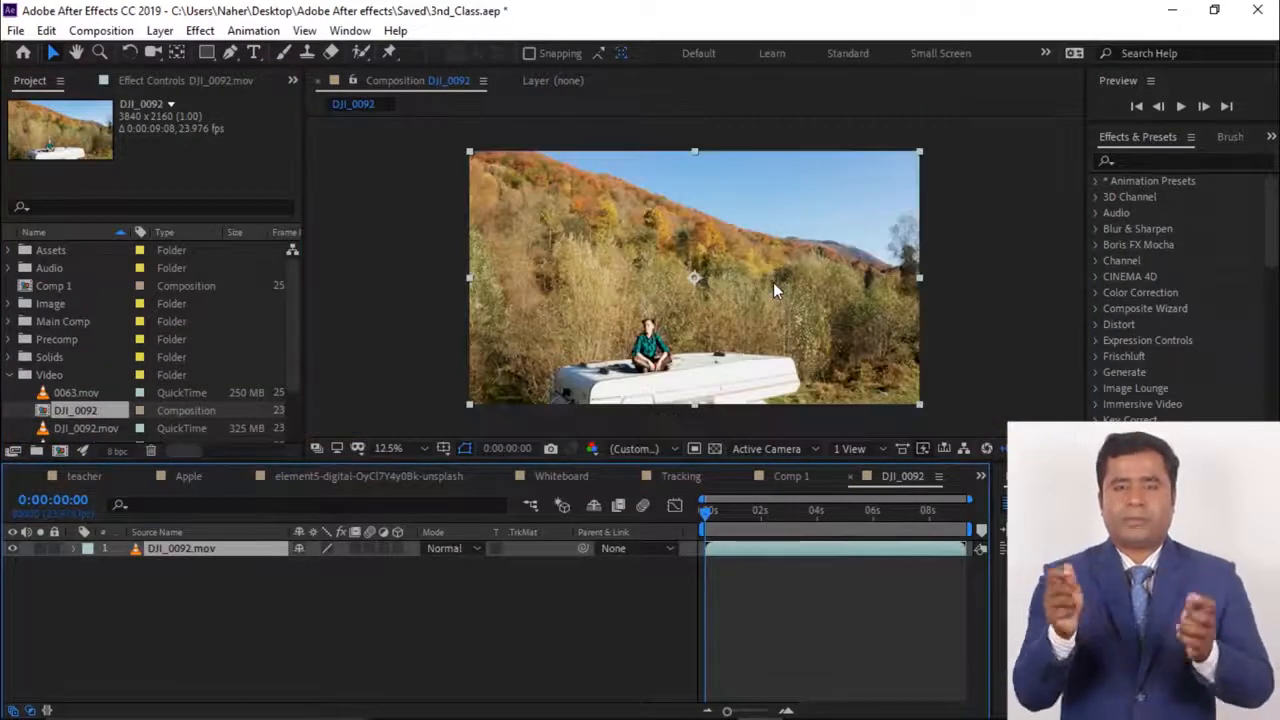
mouse_move(722, 308)
left_mouse_down()
mouse_move(702, 281)
mouse_move(708, 295)
left_mouse_up()
key("v")
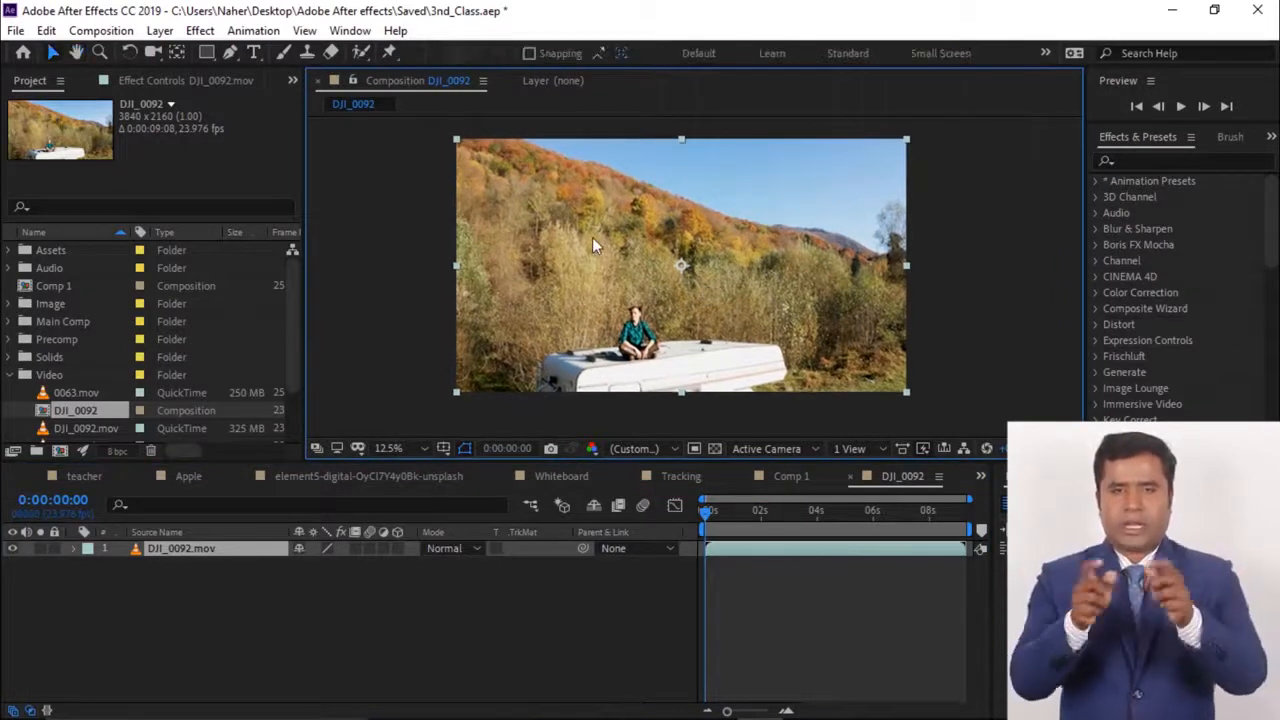
left_click(892, 476)
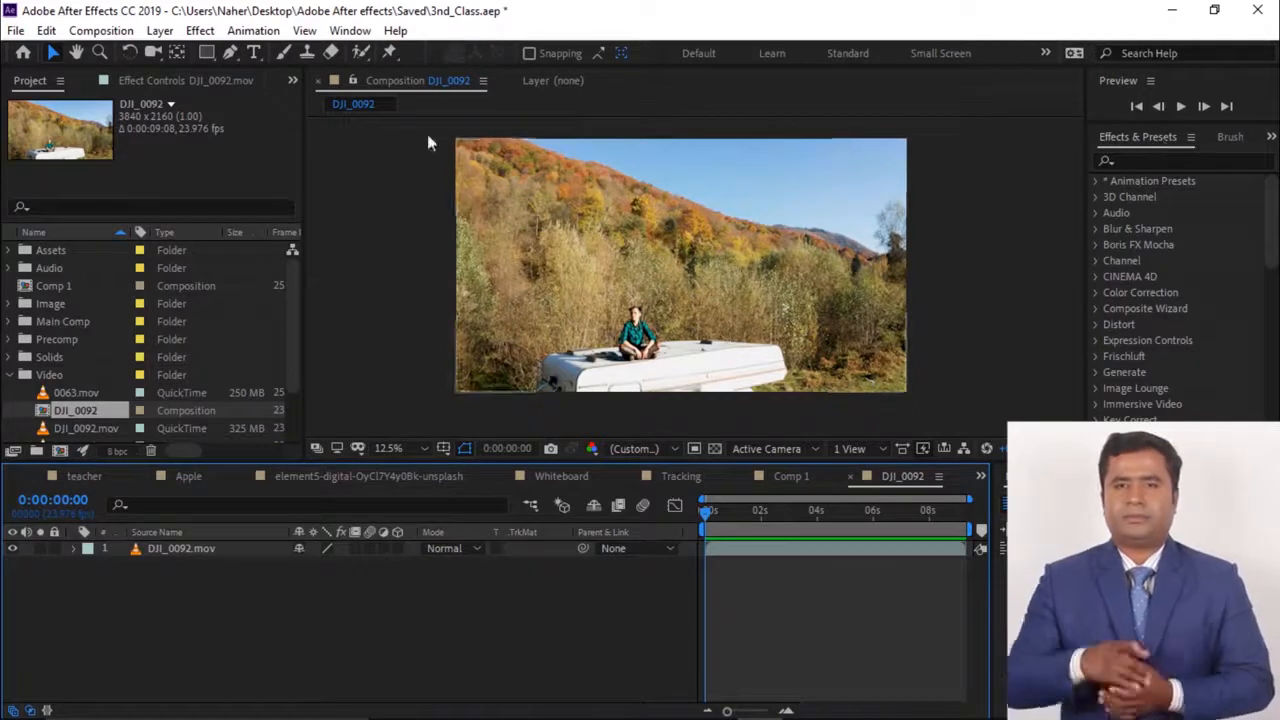
Search the effects for "color b" and apply Color Balance (HLS) to the DJI_0092.mov footage
left_click(360, 32)
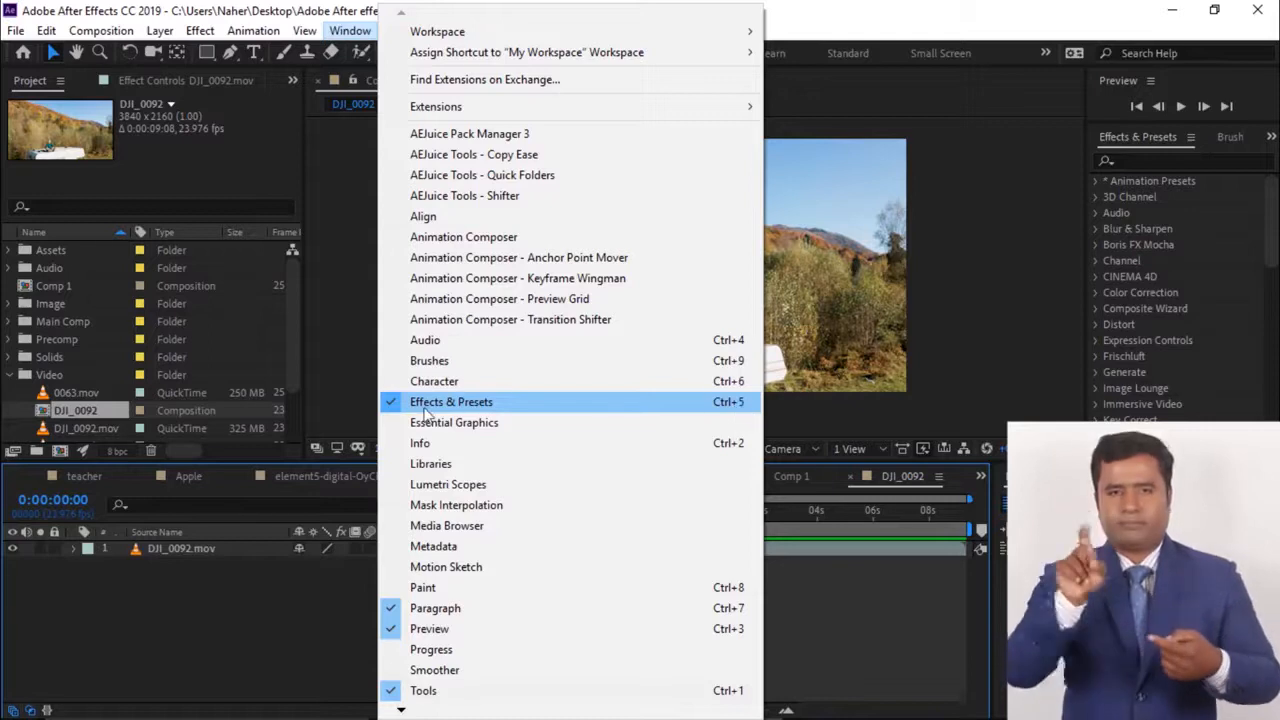
left_click(823, 20)
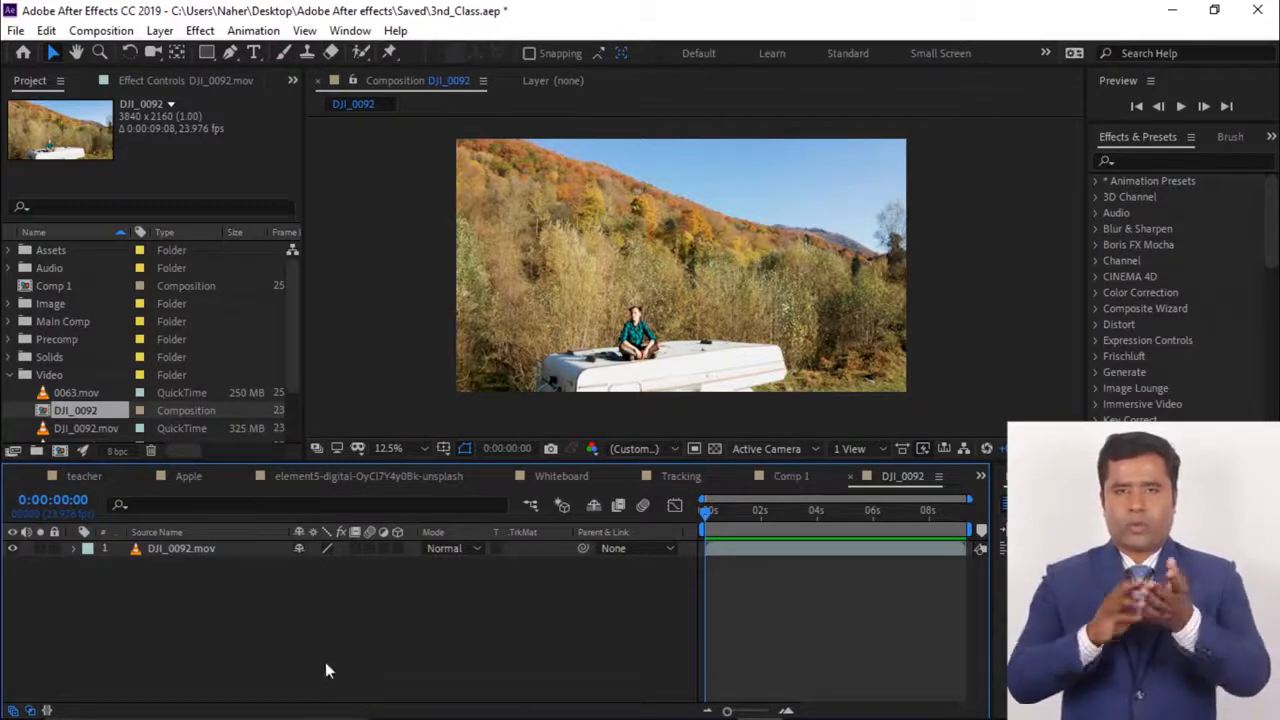
left_click(1147, 162)
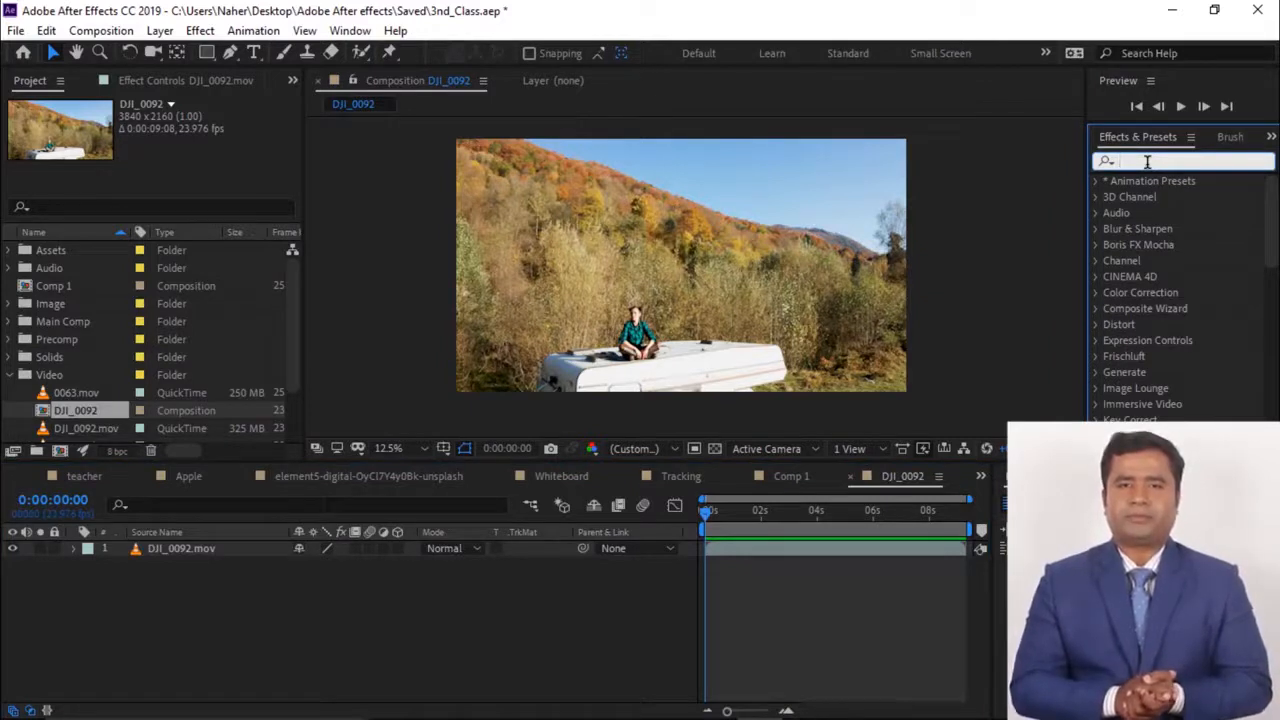
type("color")
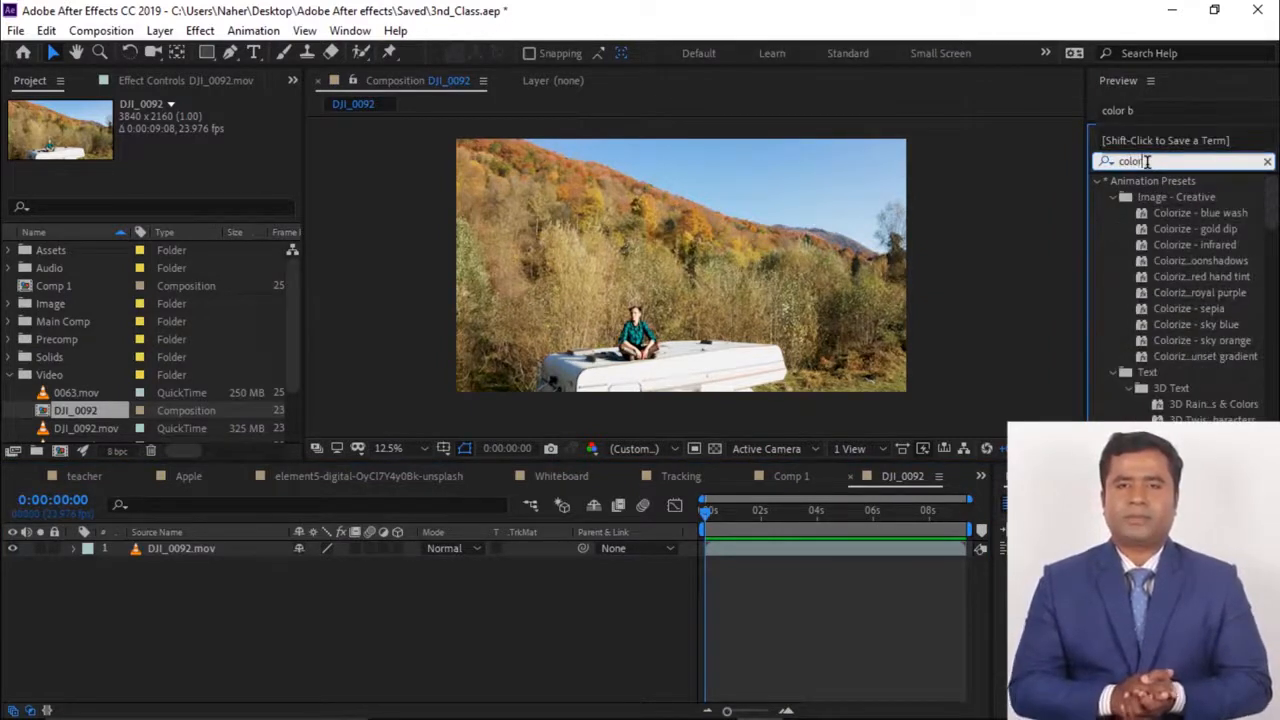
type(" b")
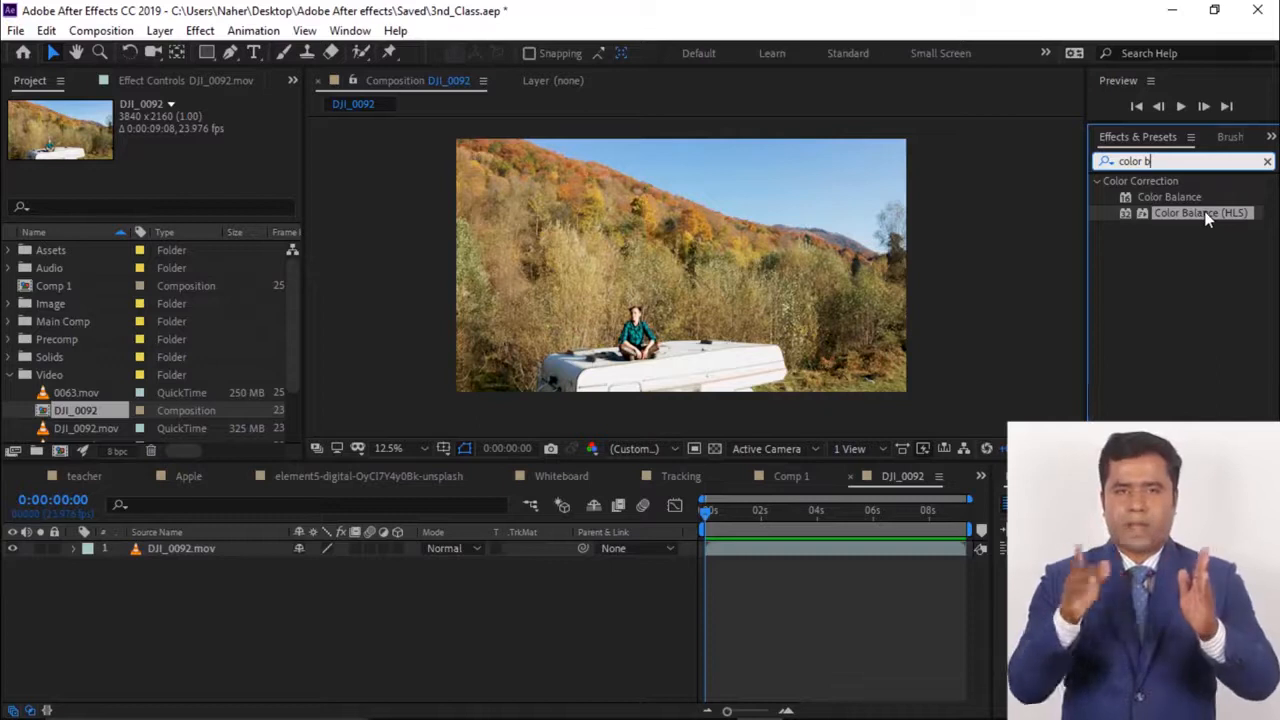
left_click_drag(1204, 212, 730, 236)
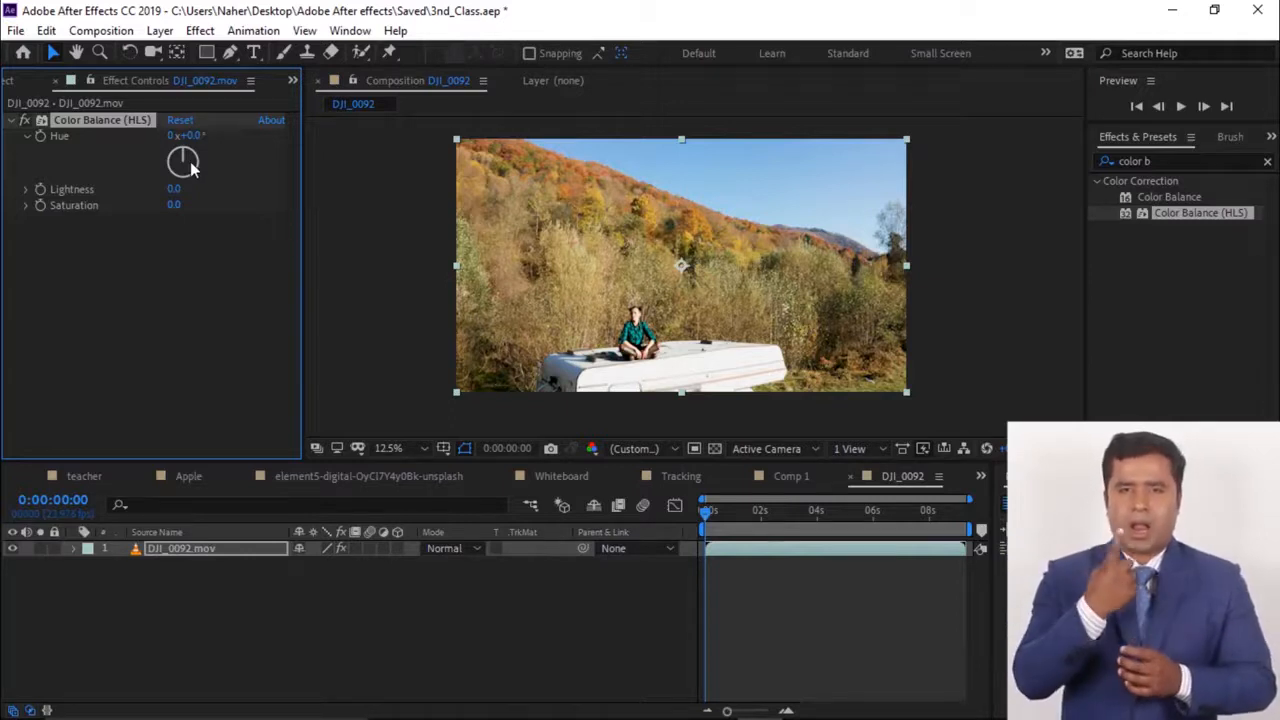
Try hue shifts of 60° and 120° in the Color Balance (HLS) effect
left_click_drag(186, 135, 248, 136)
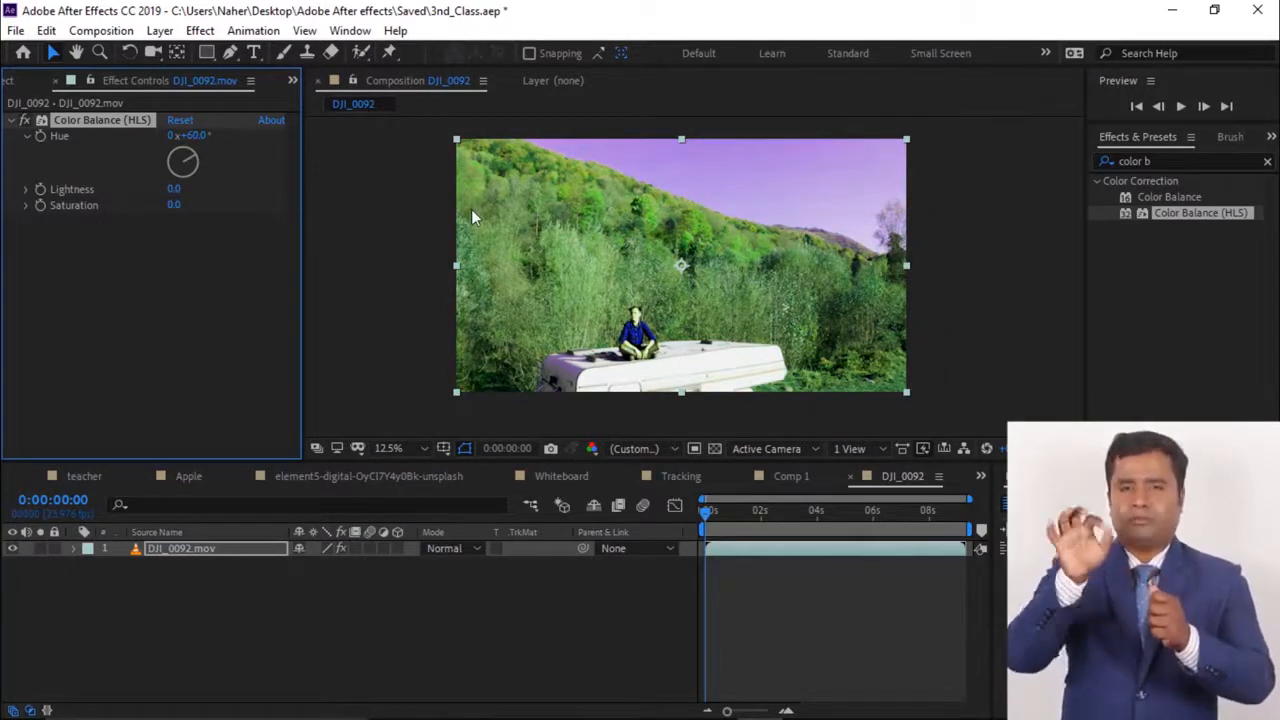
left_click(193, 137)
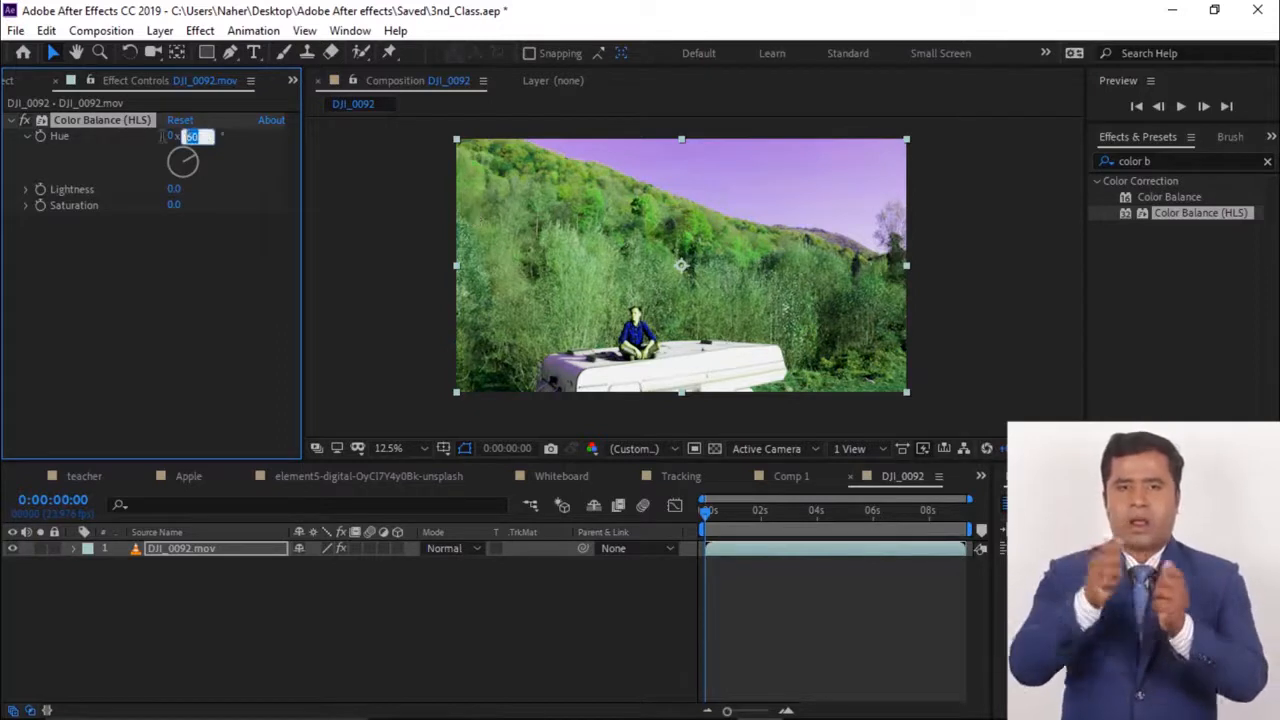
type("120")
left_click(168, 314)
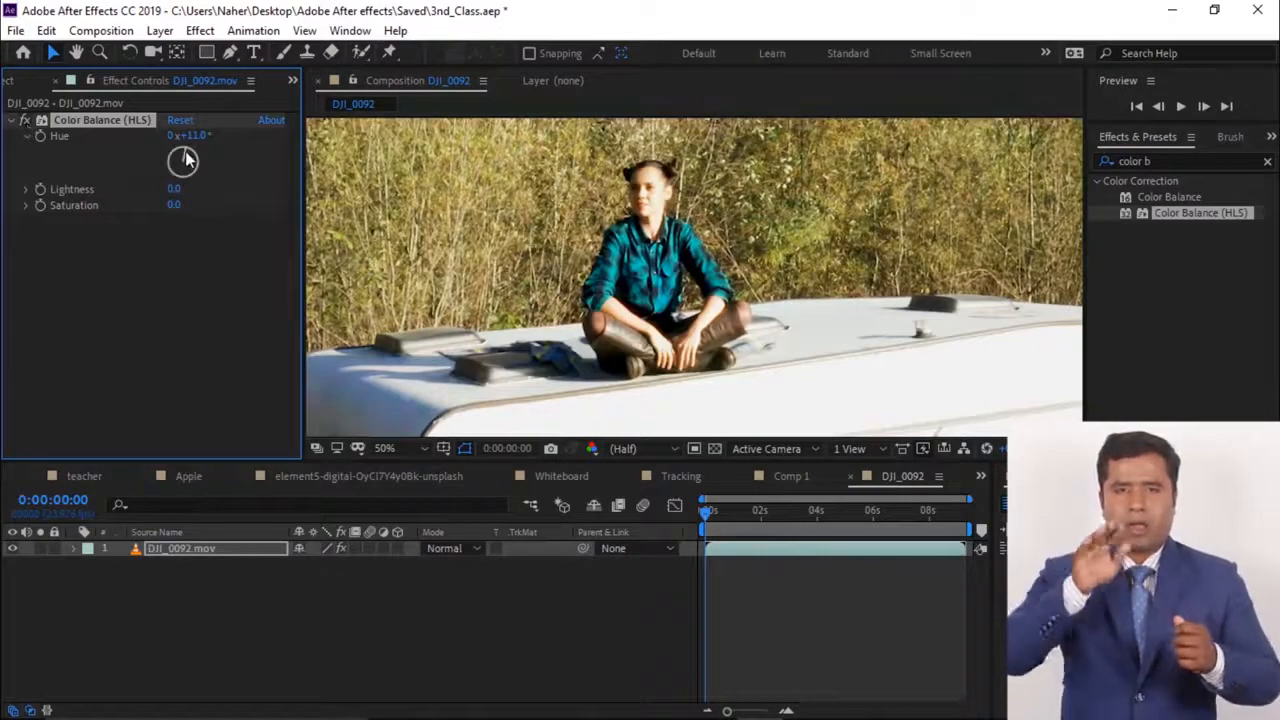
Set the Color Balance (HLS) hue to 16° and check the footage close up and in full
left_click_drag(185, 160, 186, 156)
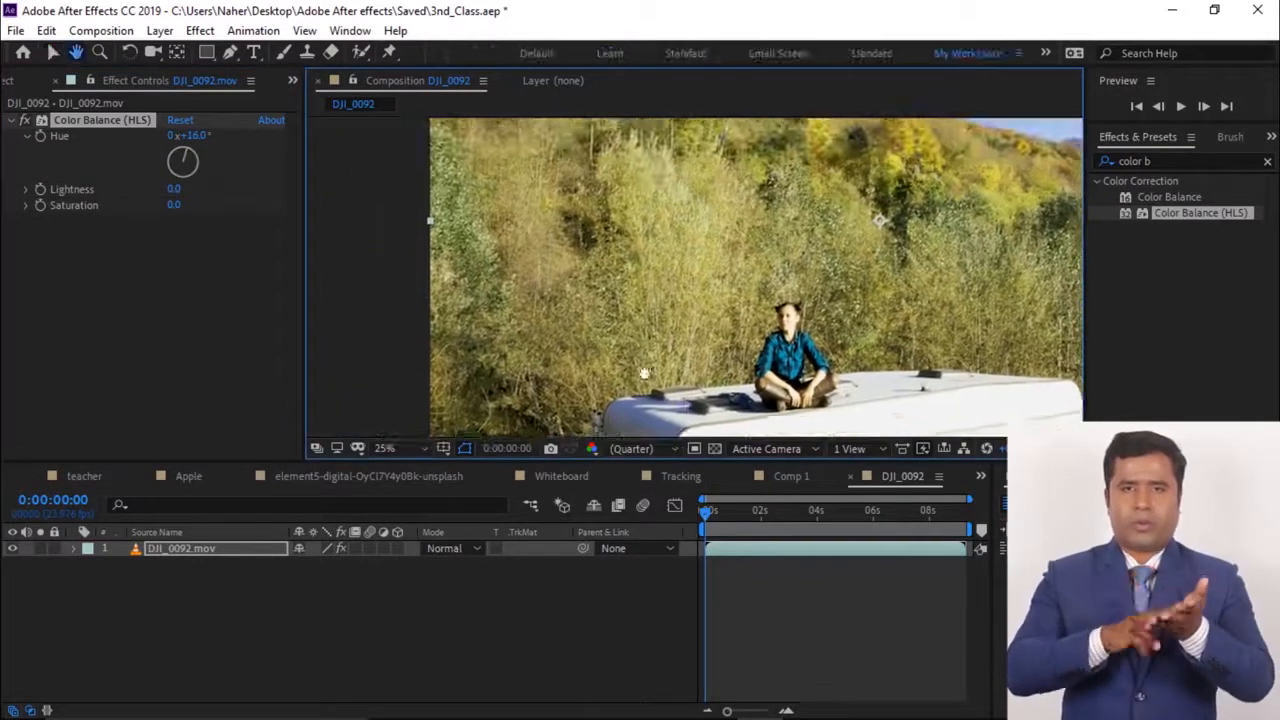
left_click_drag(644, 373, 647, 375)
scroll(497, 292, "down", 1)
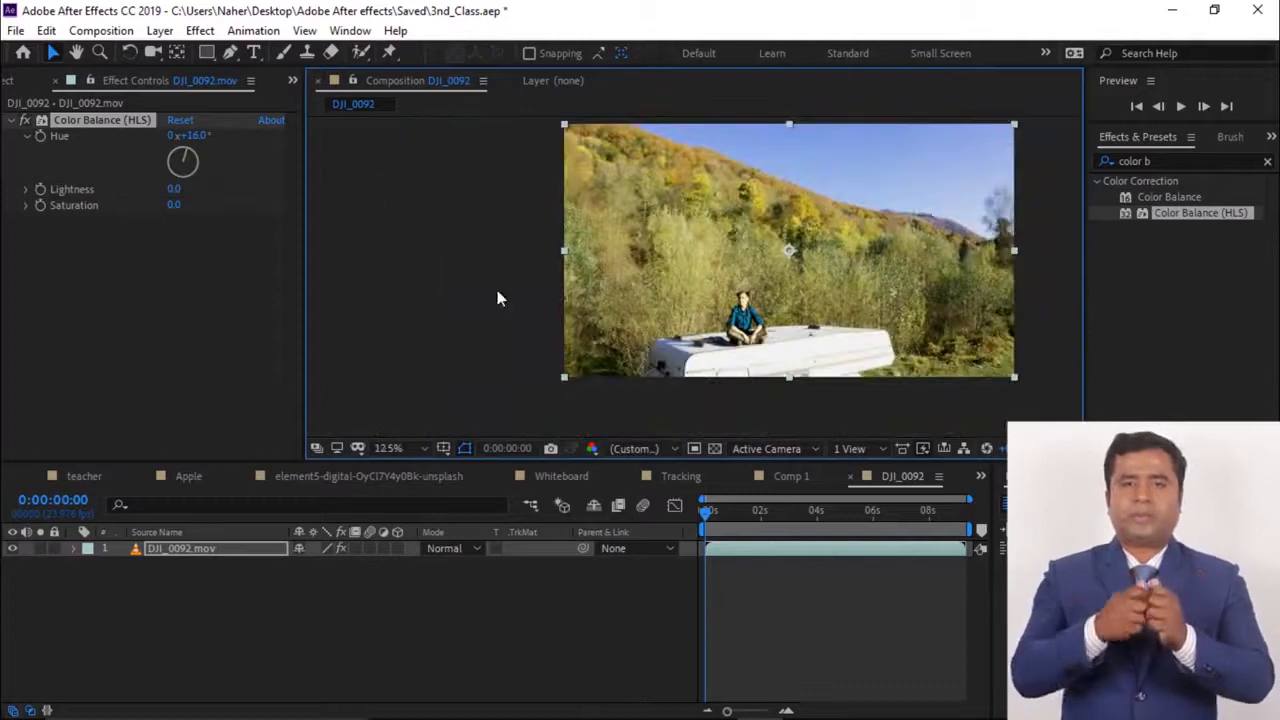
left_click_drag(446, 298, 424, 303)
Set the Color Balance (HLS) hue to -39° and the saturation to 3, trying out the lightness in between
left_click_drag(197, 165, 128, 140)
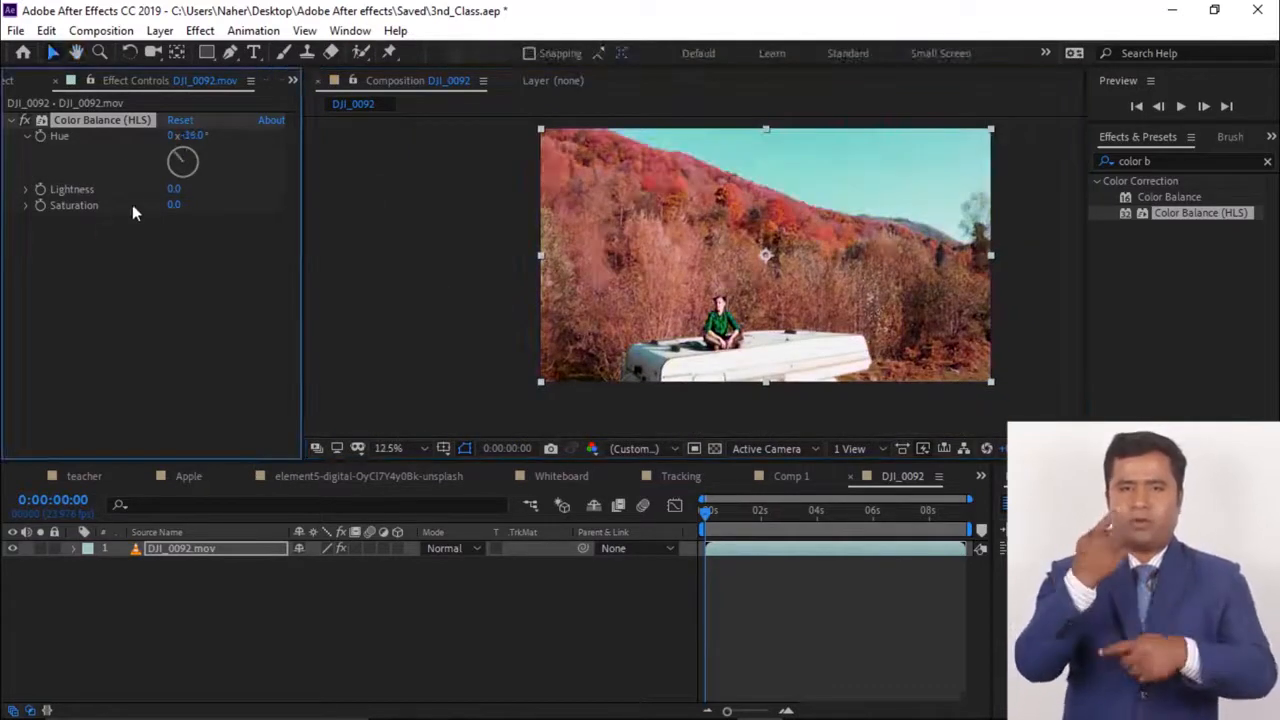
mouse_move(174, 189)
left_mouse_down()
mouse_move(190, 189)
mouse_move(145, 191)
mouse_move(176, 191)
left_mouse_up()
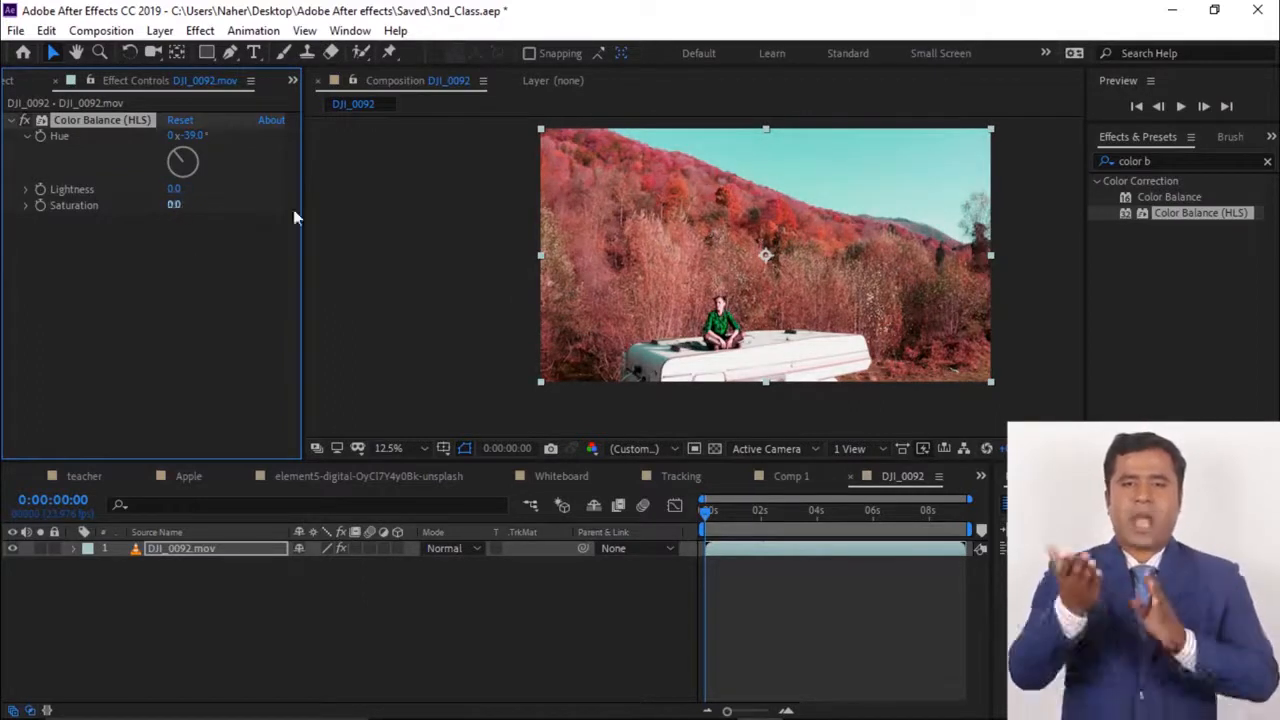
left_click_drag(174, 208, 148, 225)
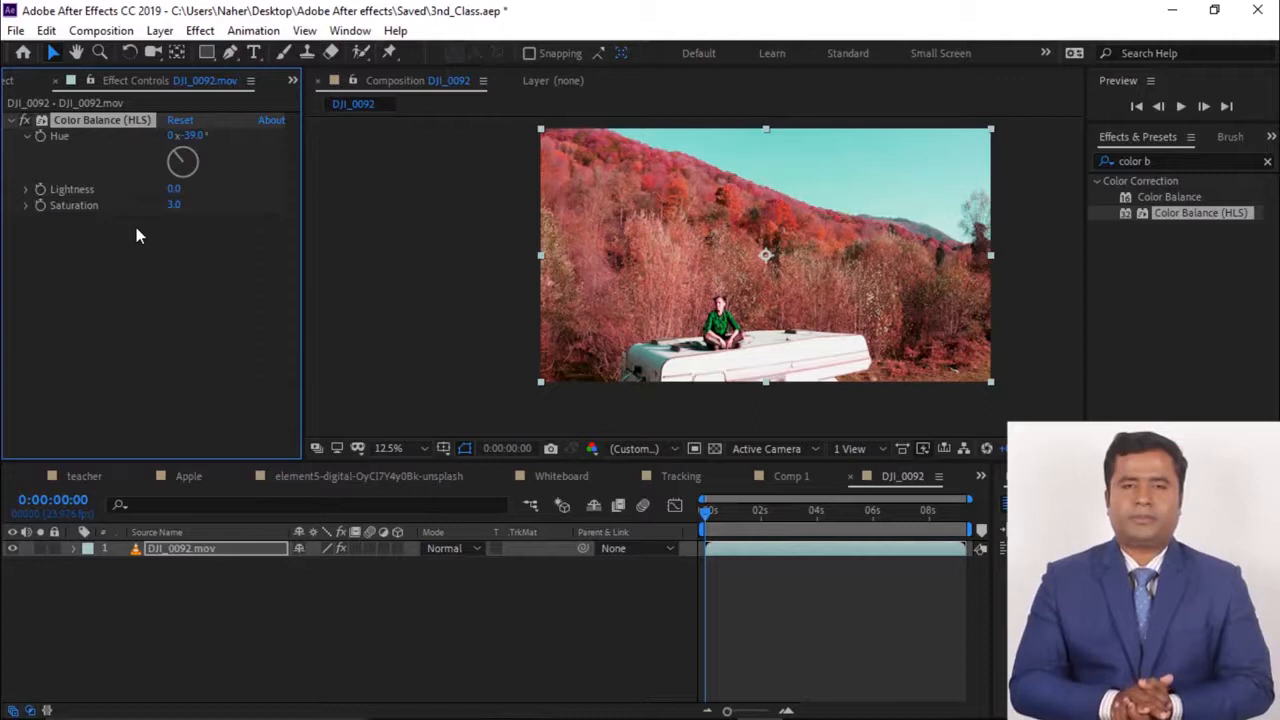
Replace the Color Balance (HLS) effect on the footage with Curves, found by searching for "curve"
key("Delete")
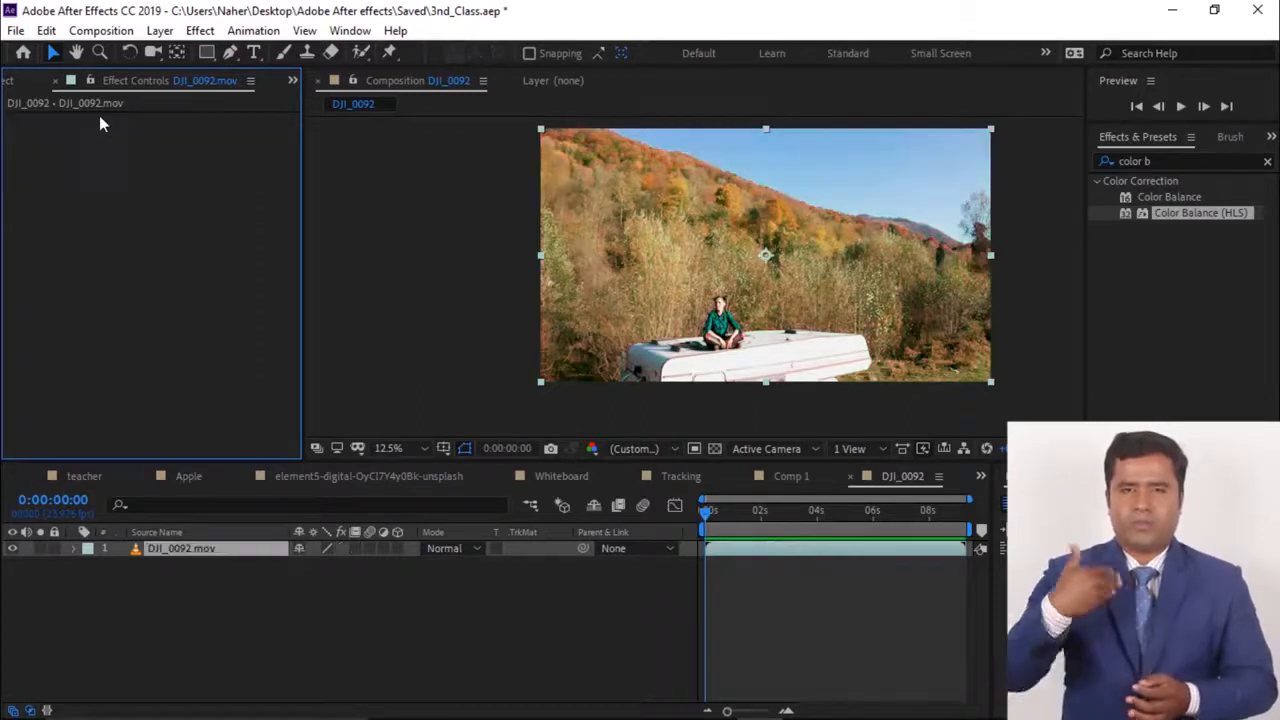
left_click_drag(1157, 162, 1038, 148)
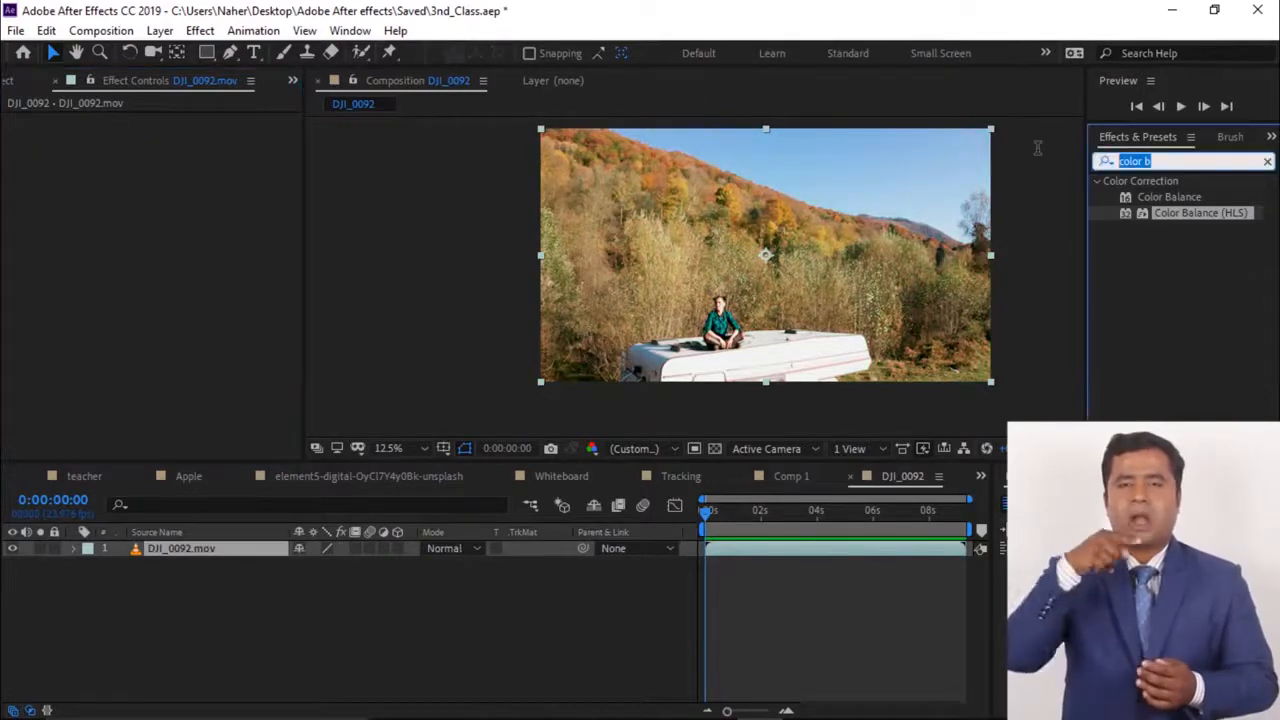
type("curve")
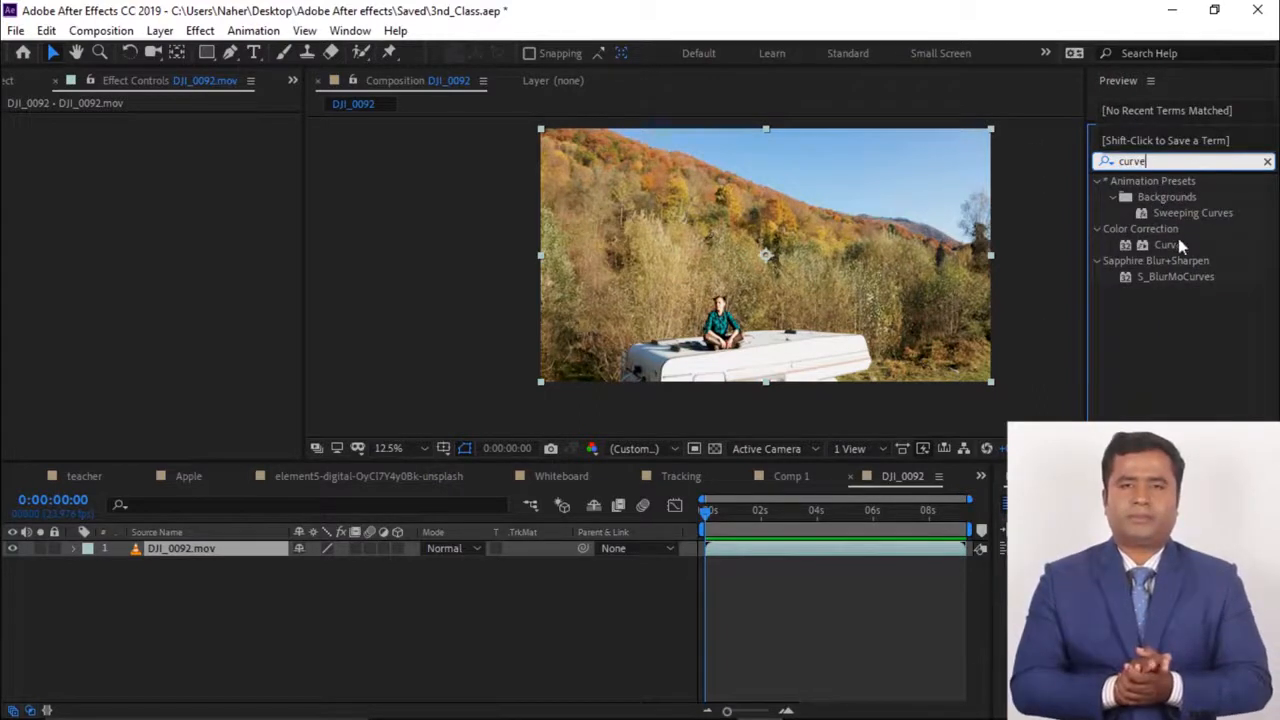
left_click_drag(1168, 244, 797, 246)
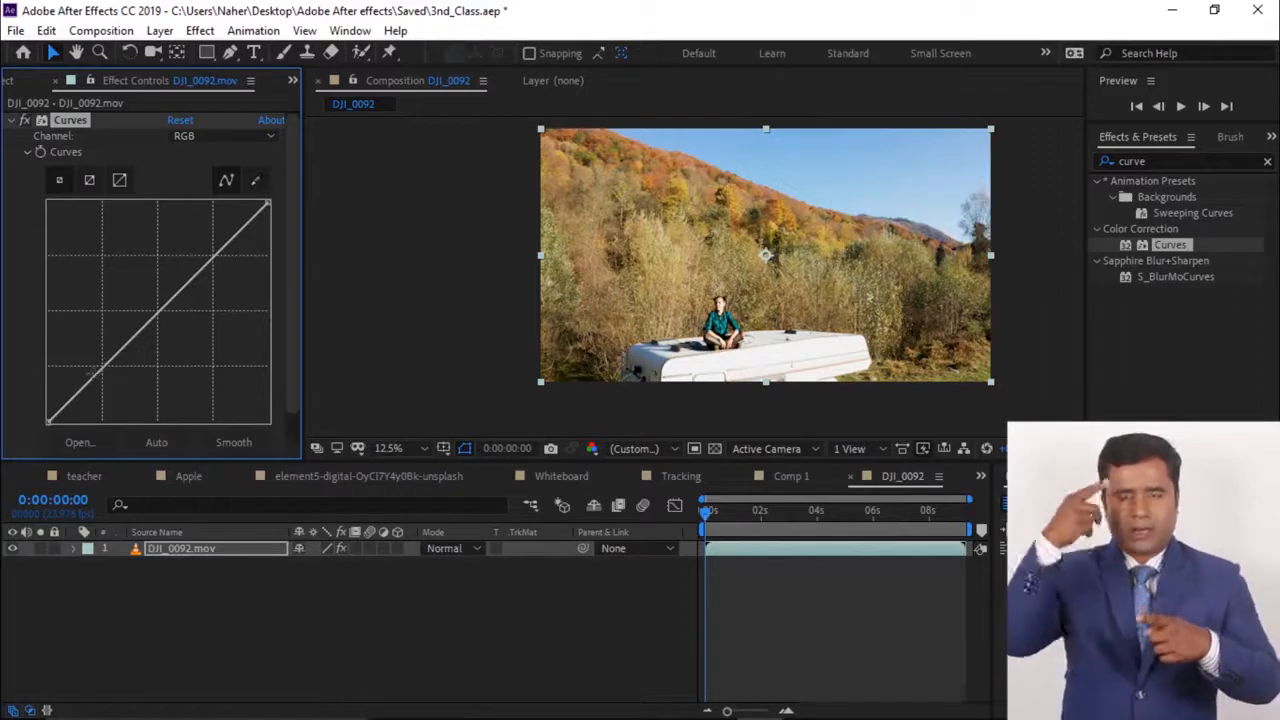
Shape the RGB curve into an S by lowering the shadows, raising the highlights and adjusting the midpoint
left_click_drag(92, 375, 103, 398)
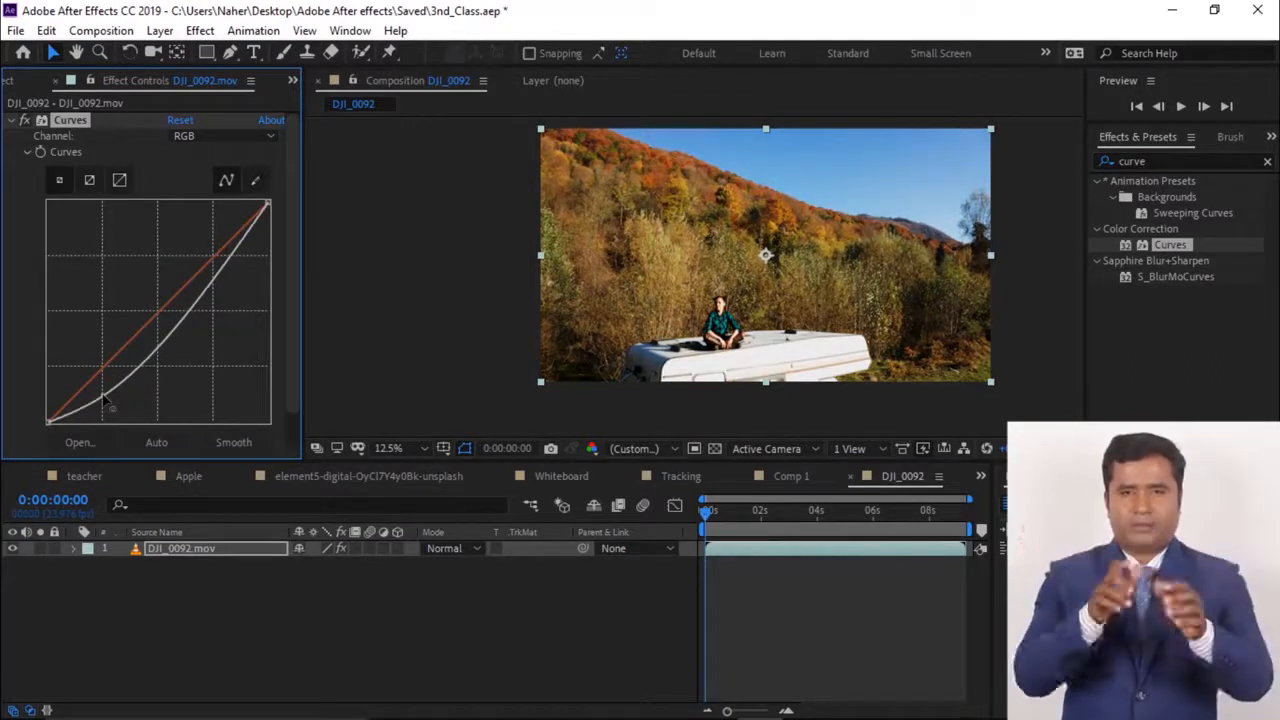
left_click_drag(228, 250, 214, 230)
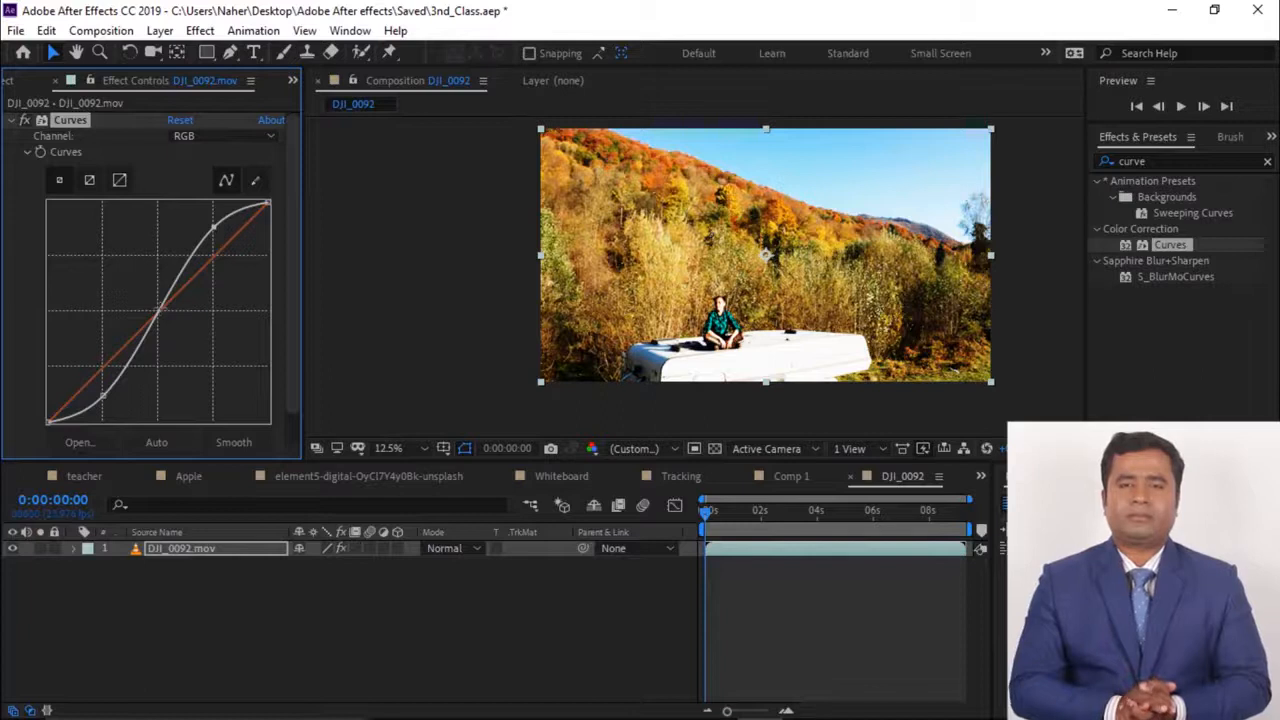
mouse_move(158, 310)
left_mouse_down()
mouse_move(152, 300)
mouse_move(165, 318)
mouse_move(159, 304)
left_mouse_up()
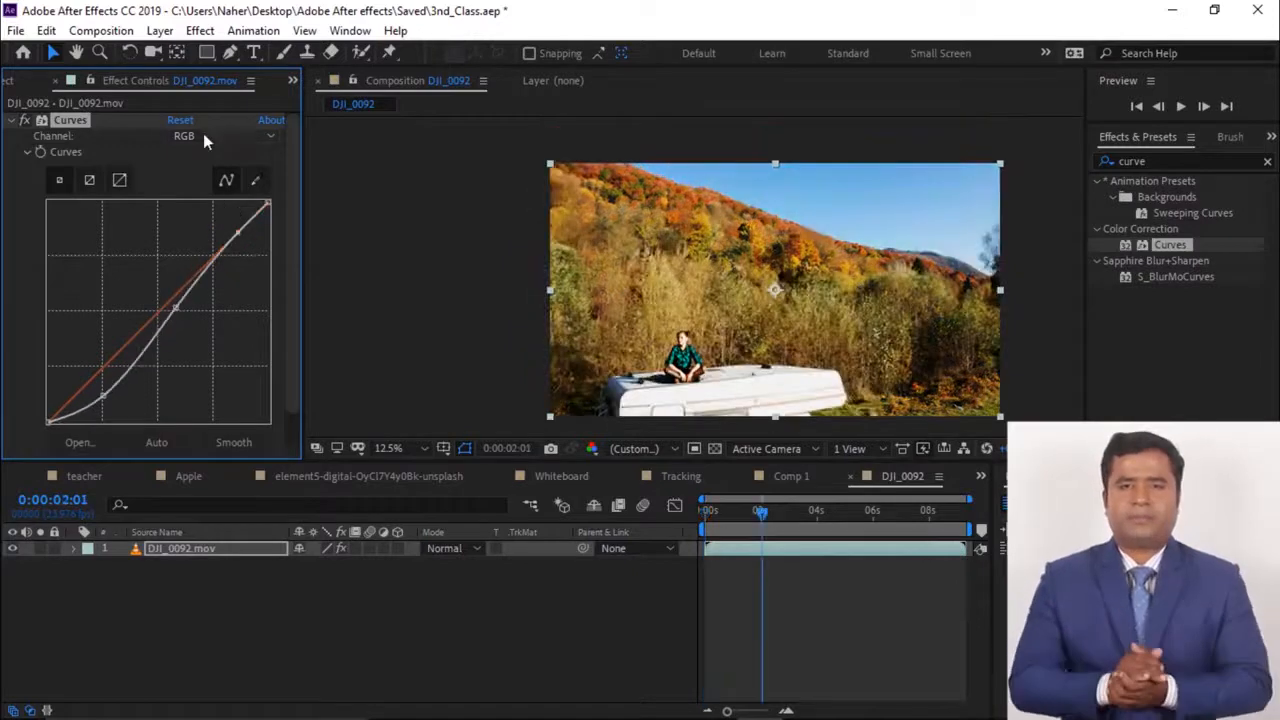
Adjust the midtones of the Red channel curve and raise those of the Green channel slightly
left_click(203, 133)
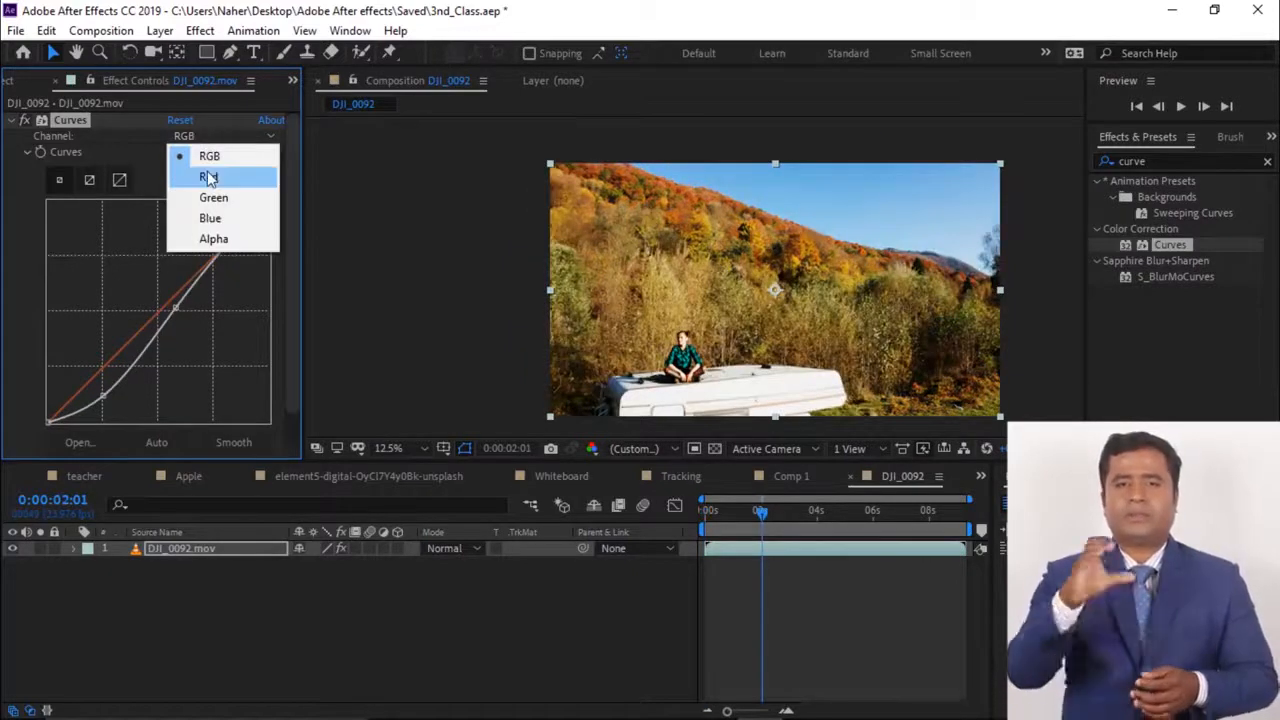
left_click(208, 177)
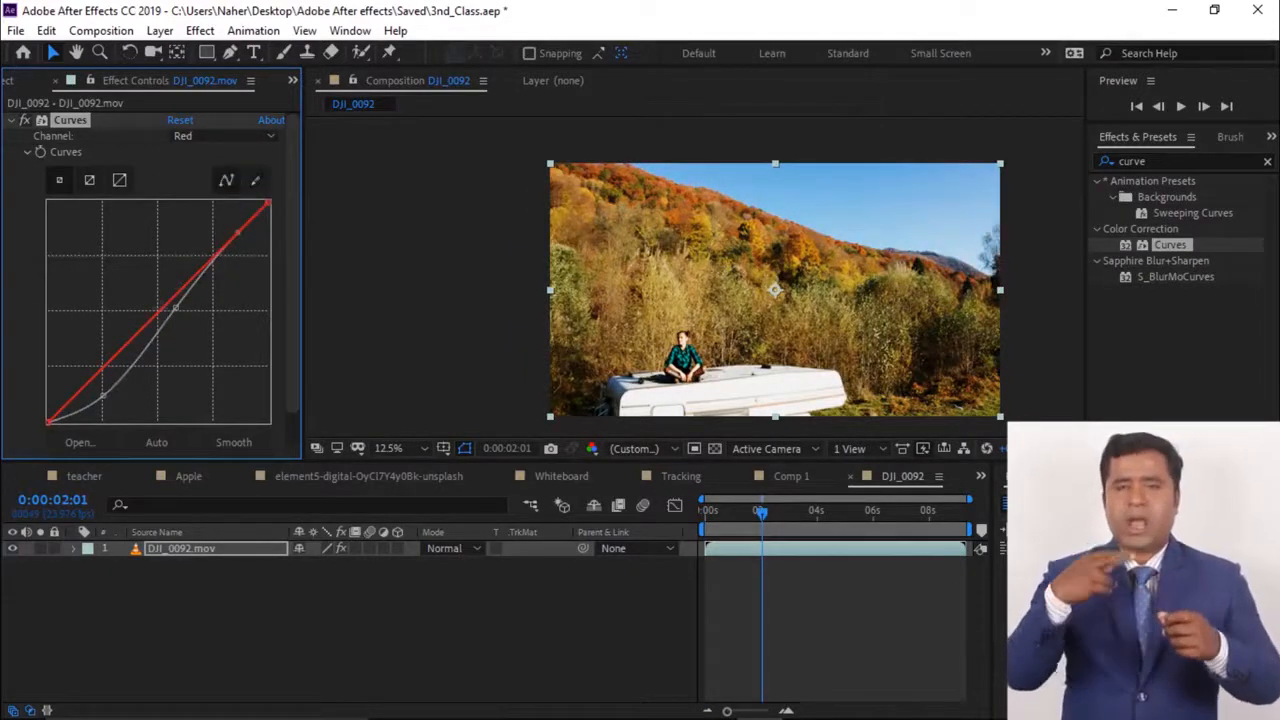
left_click_drag(160, 310, 143, 313)
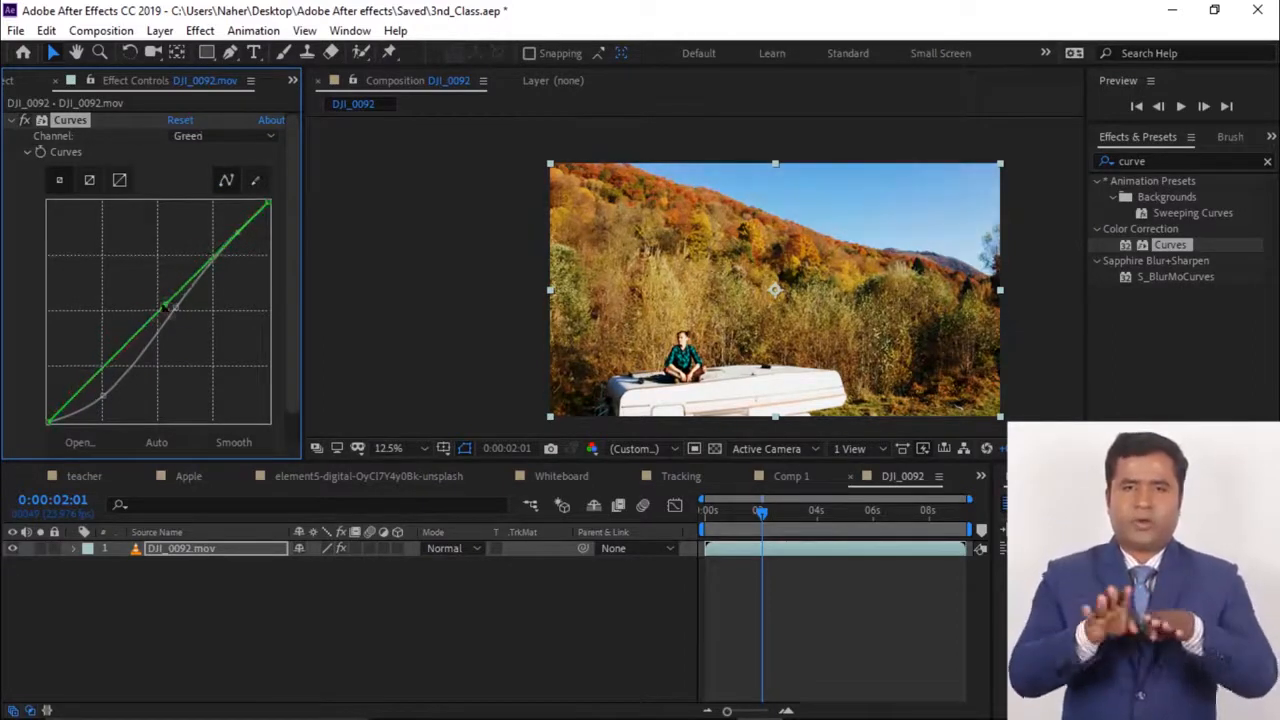
left_click_drag(150, 320, 152, 304)
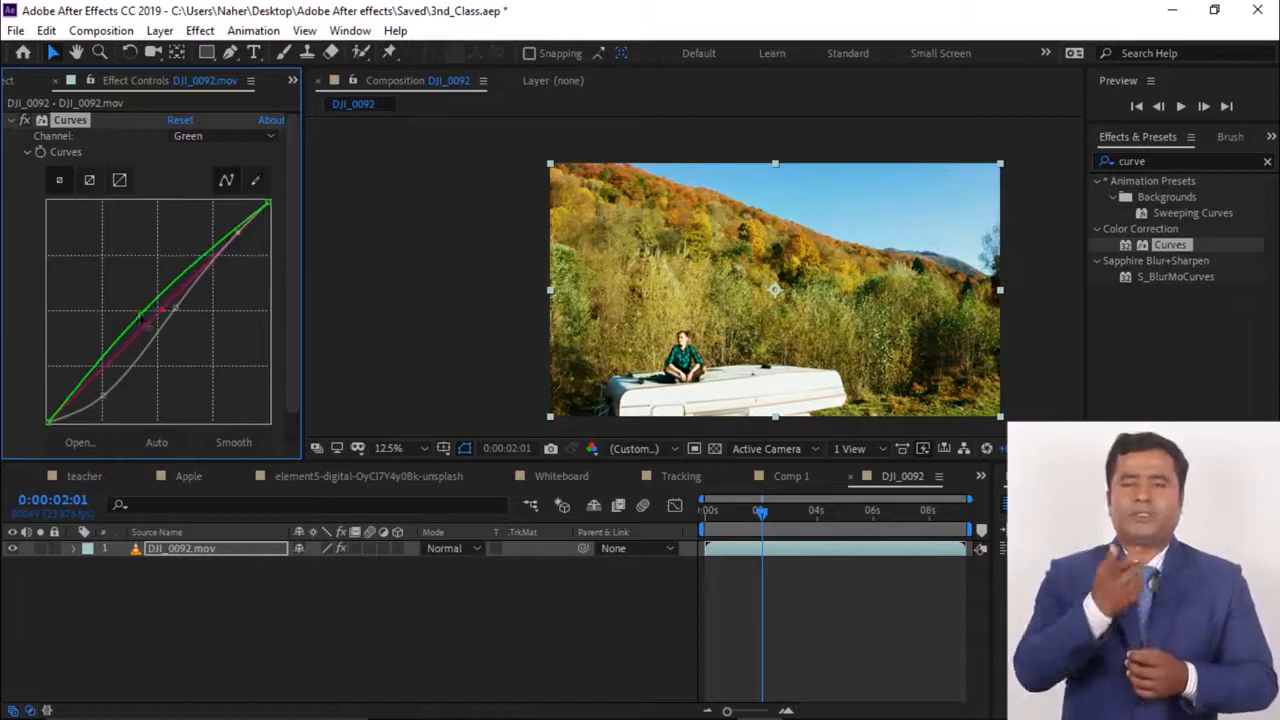
Switch Curves to the Blue channel and pull its midtones down
left_click(222, 135)
left_click(212, 213)
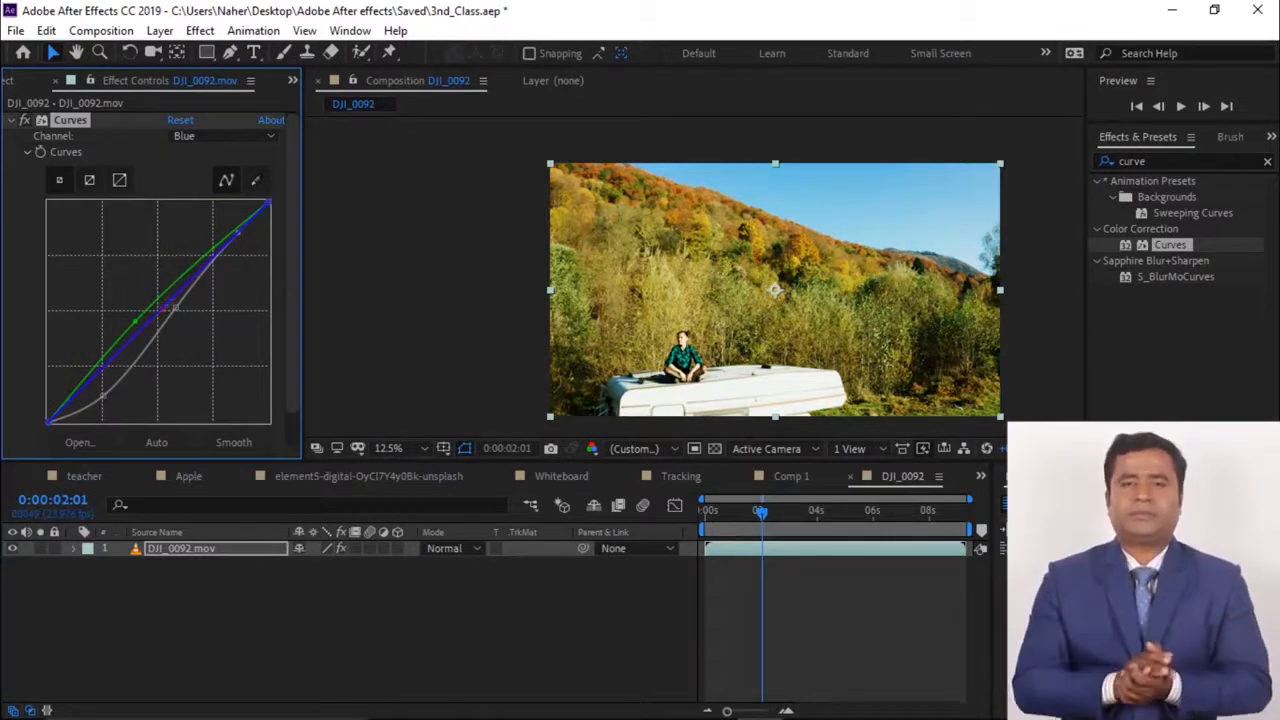
left_click_drag(172, 305, 192, 330)
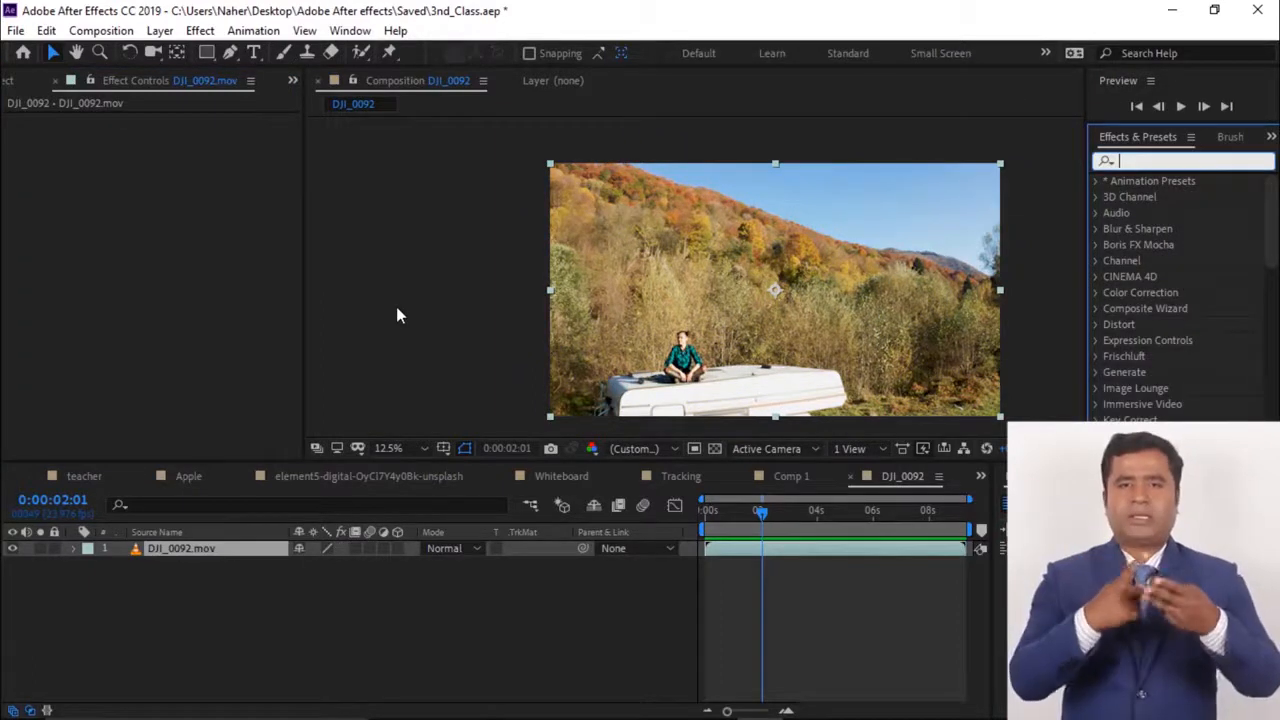
Apply the Exposure effect, found by searching for "expo", to DJI_0092.mov and switch its Channels to Individual Channels and back to Master
type("expo")
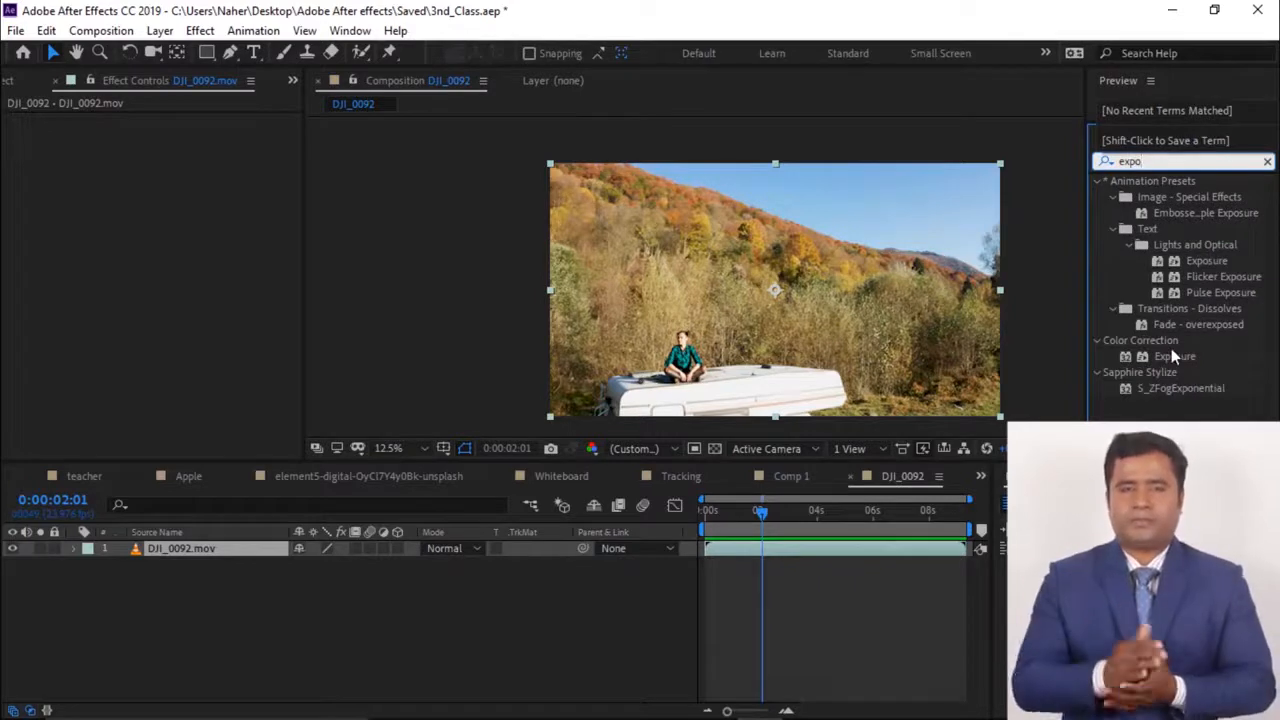
left_click_drag(1172, 356, 816, 298)
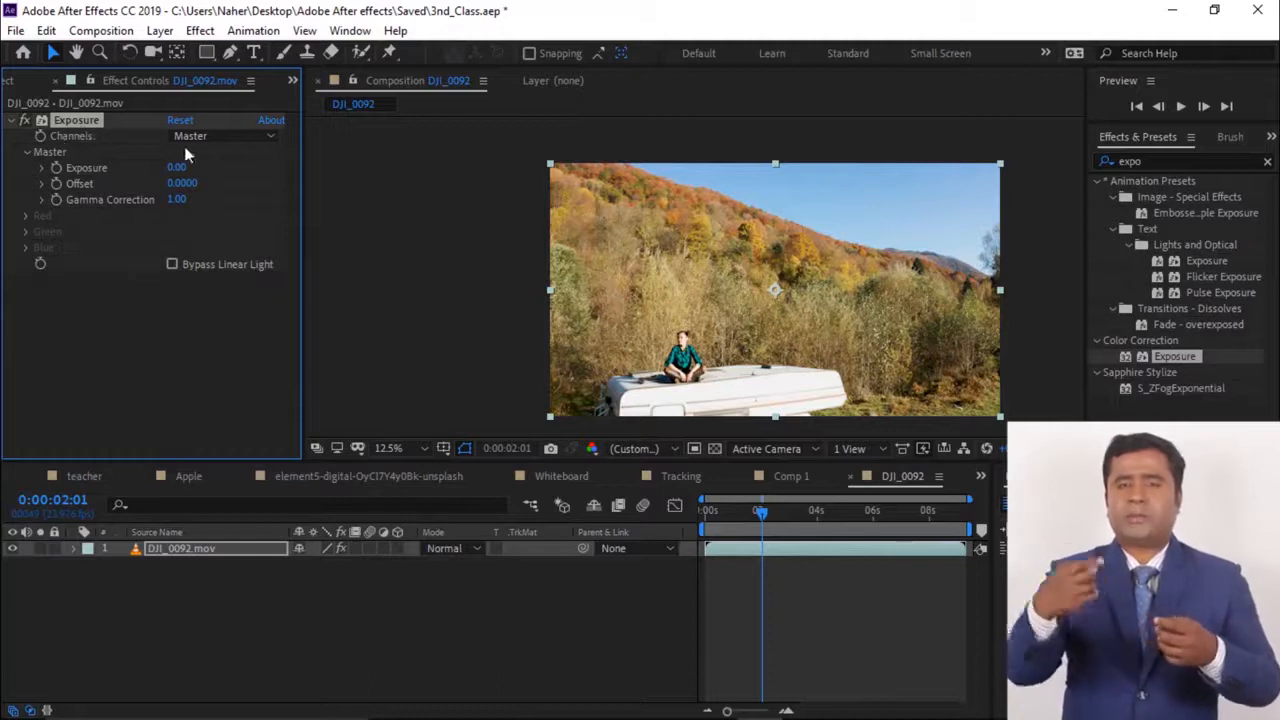
left_click(245, 137)
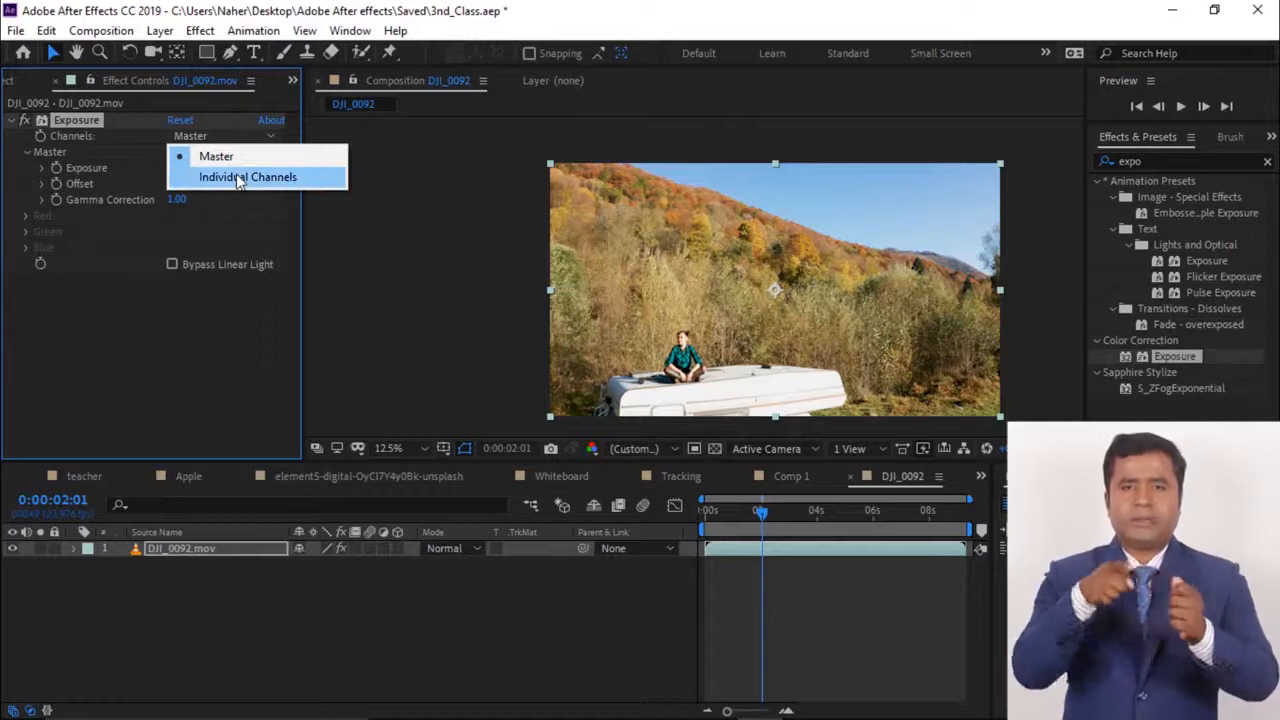
left_click(237, 178)
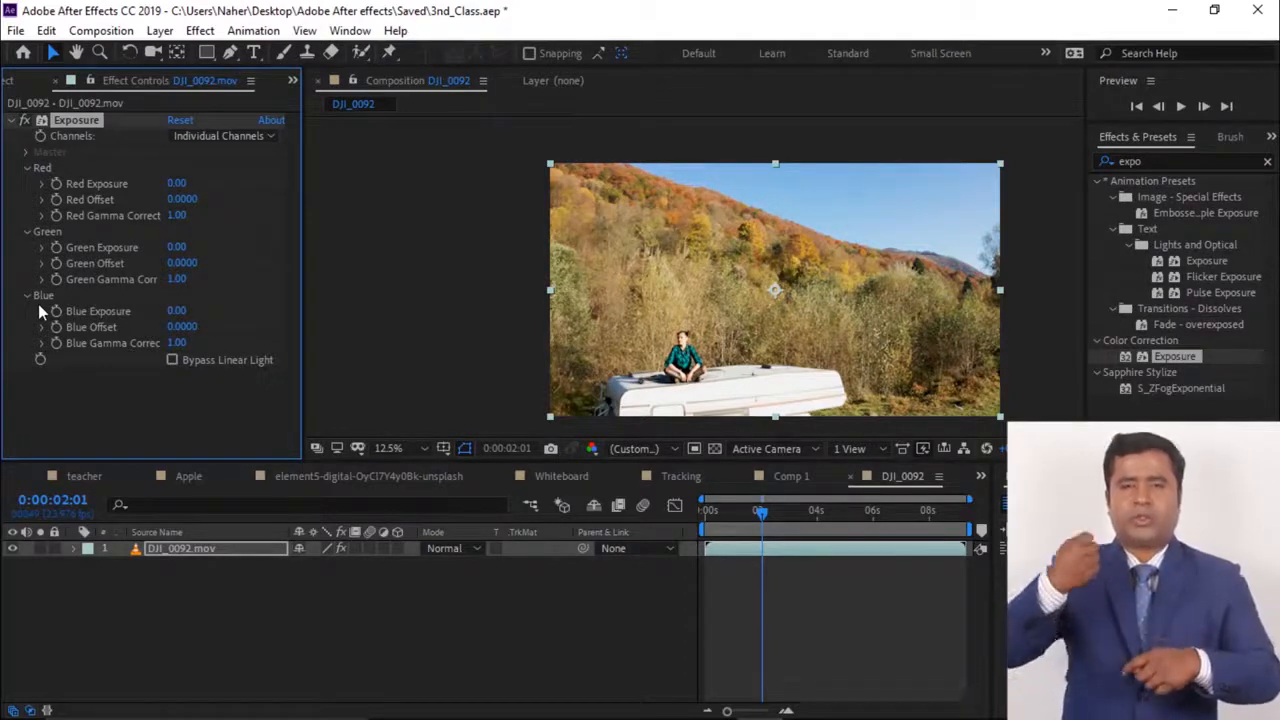
left_click(219, 135)
left_click(216, 156)
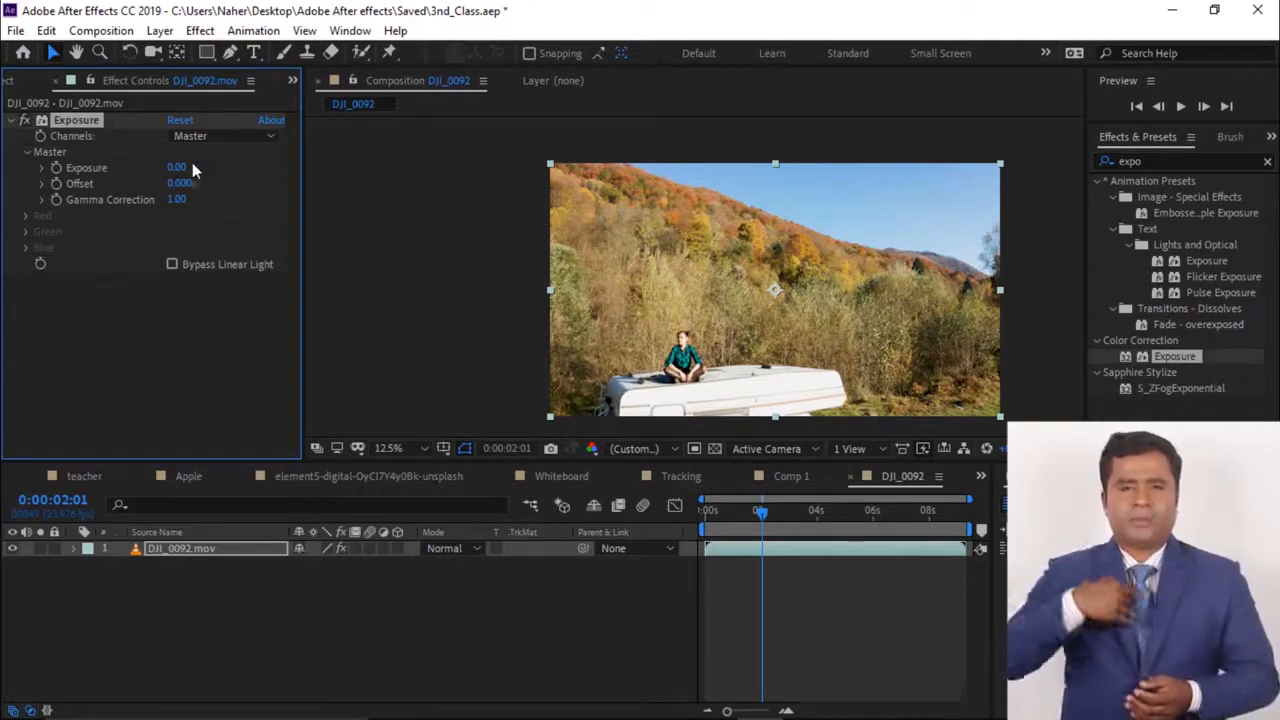
Vary the Master exposure from 1.04 down to 0.10, looking at the Individual Channels option in between
left_click_drag(176, 168, 281, 173)
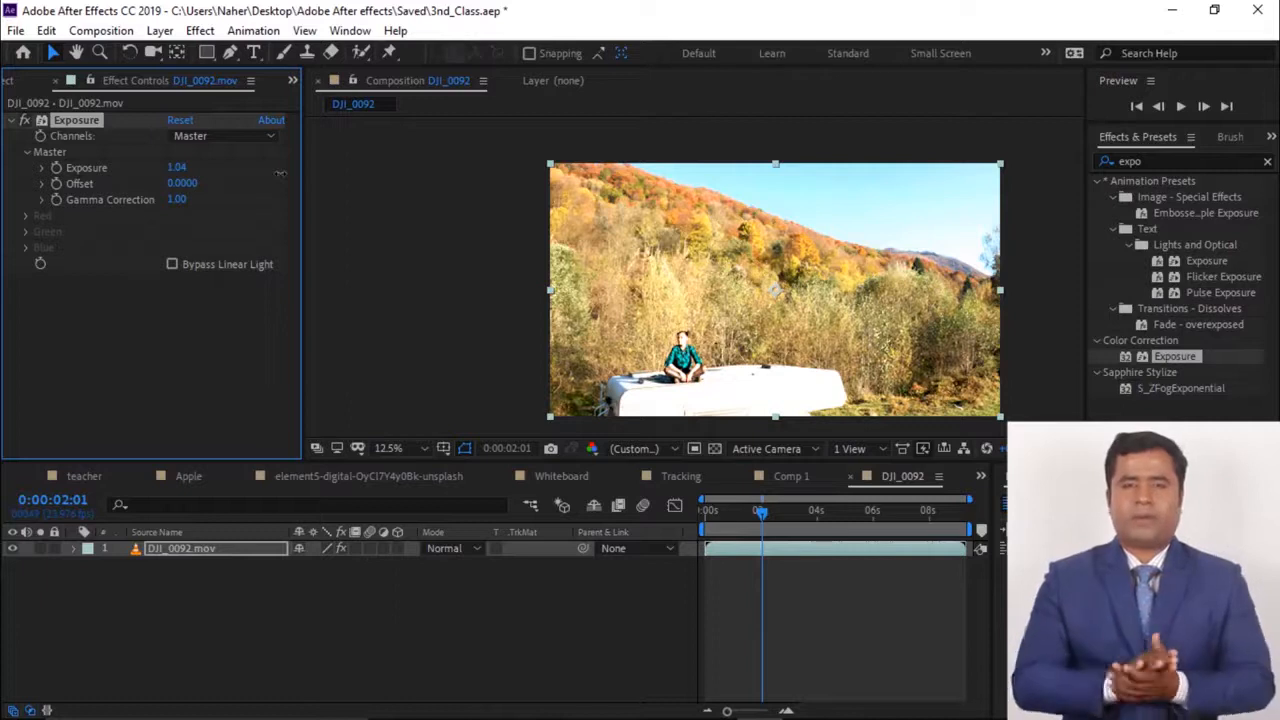
left_click(225, 136)
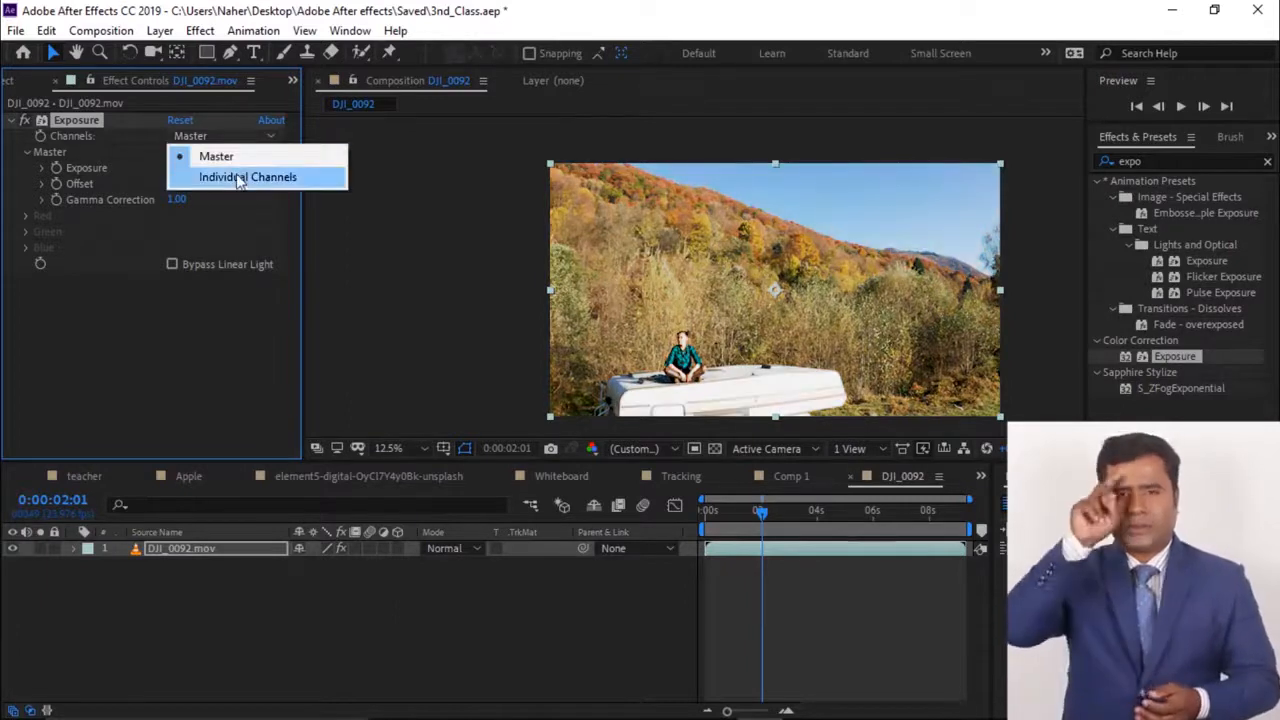
left_click(238, 177)
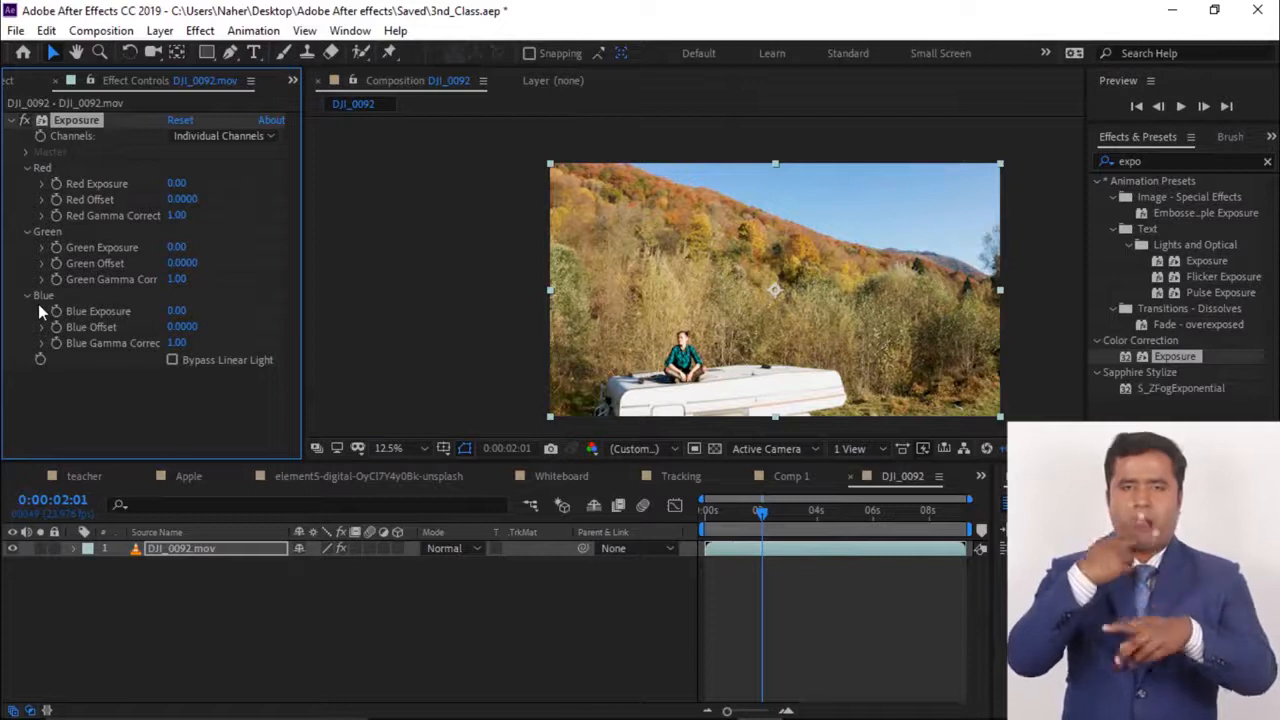
left_click(223, 133)
left_click(192, 164)
left_click_drag(192, 171, 71, 167)
left_click_drag(101, 168, 185, 175)
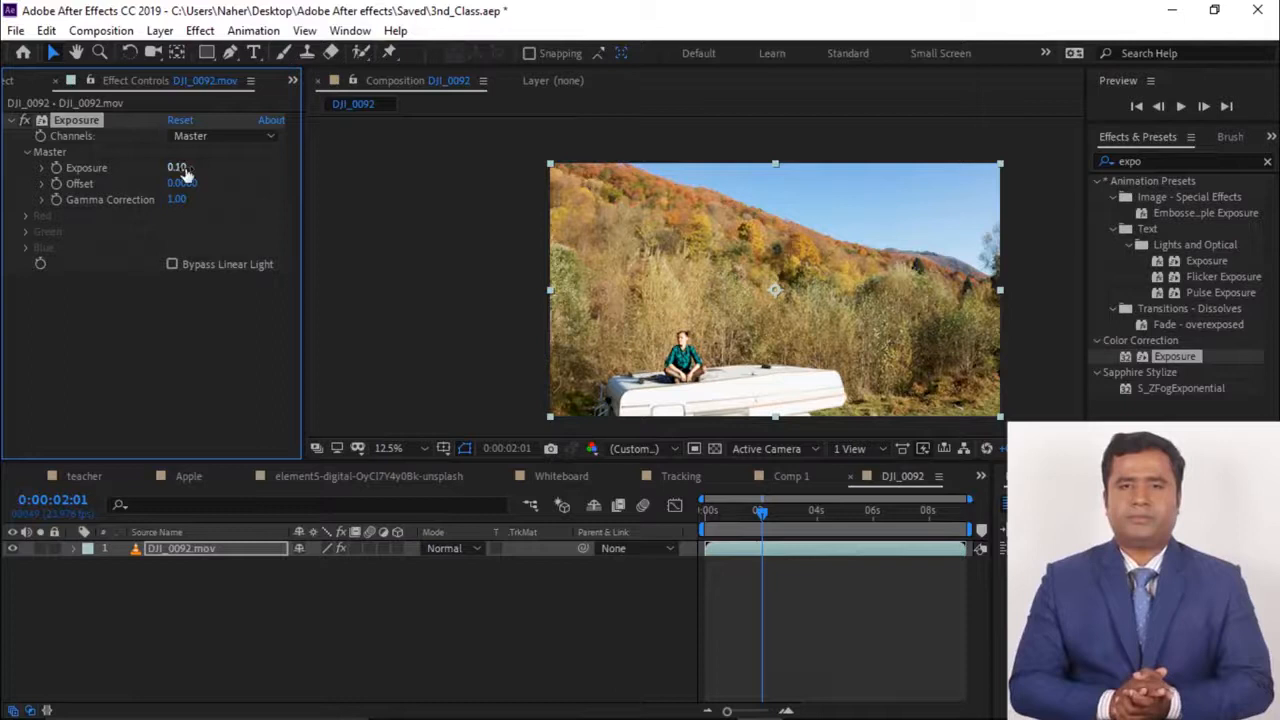
Search the effects for "linea", select the Linear Wipe transition, and show the effect controls of the DJI_0092.mov layer
left_click(1138, 159)
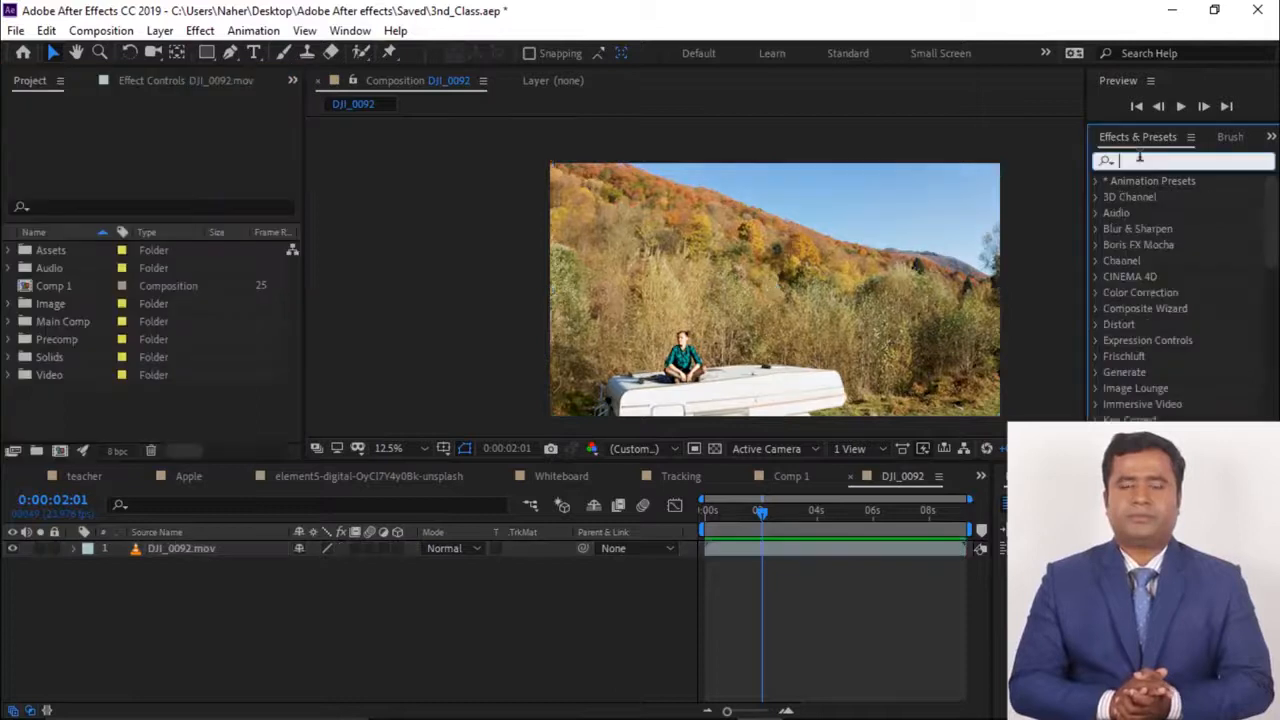
type("line")
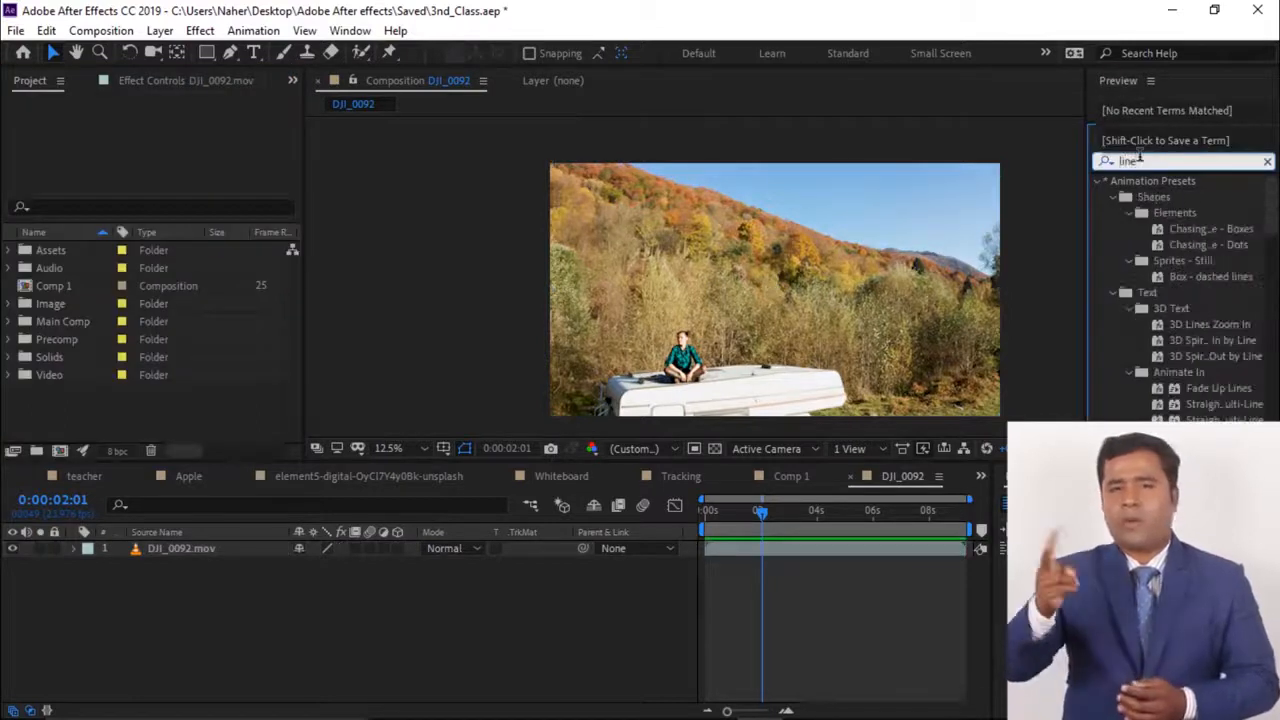
type("a")
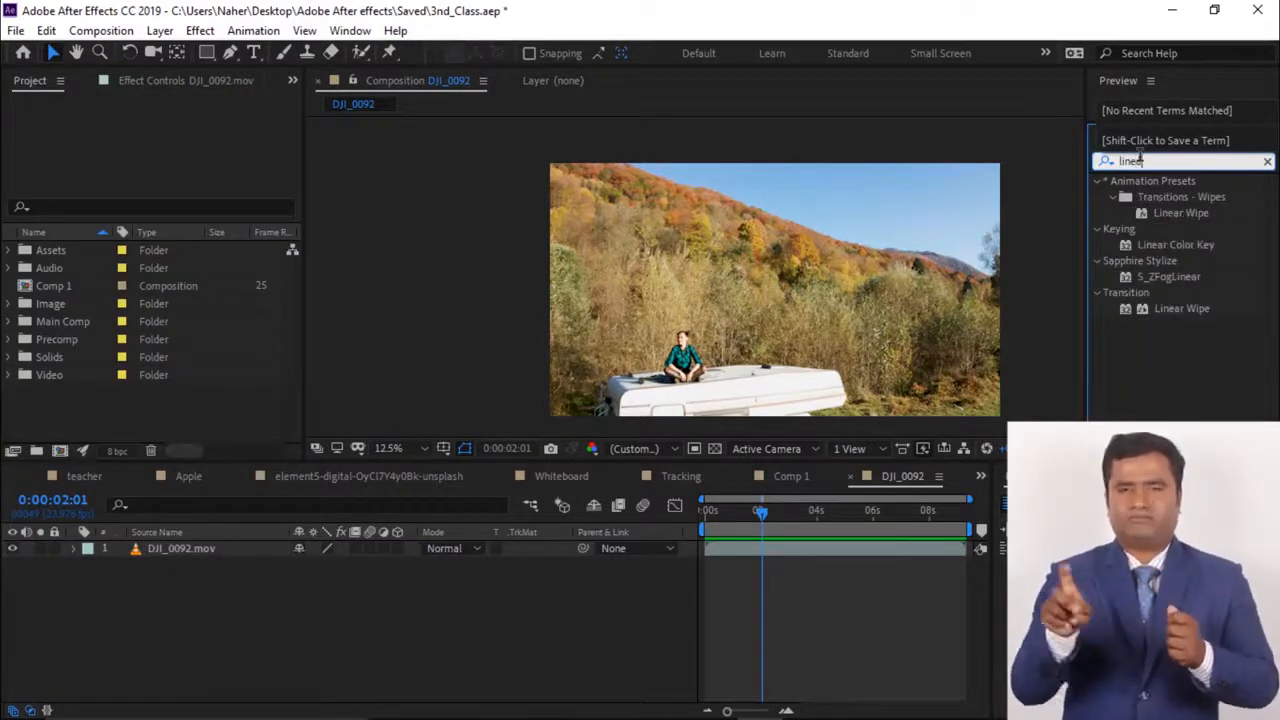
left_click(1186, 308)
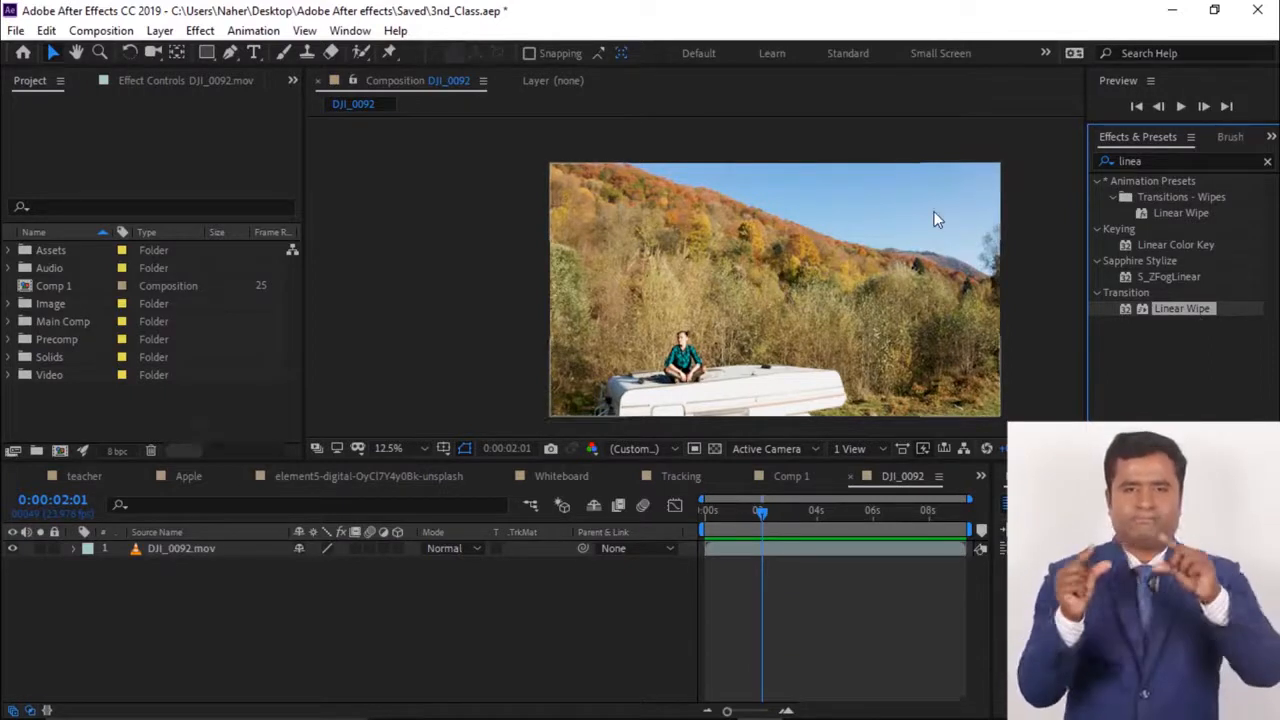
left_click(185, 548)
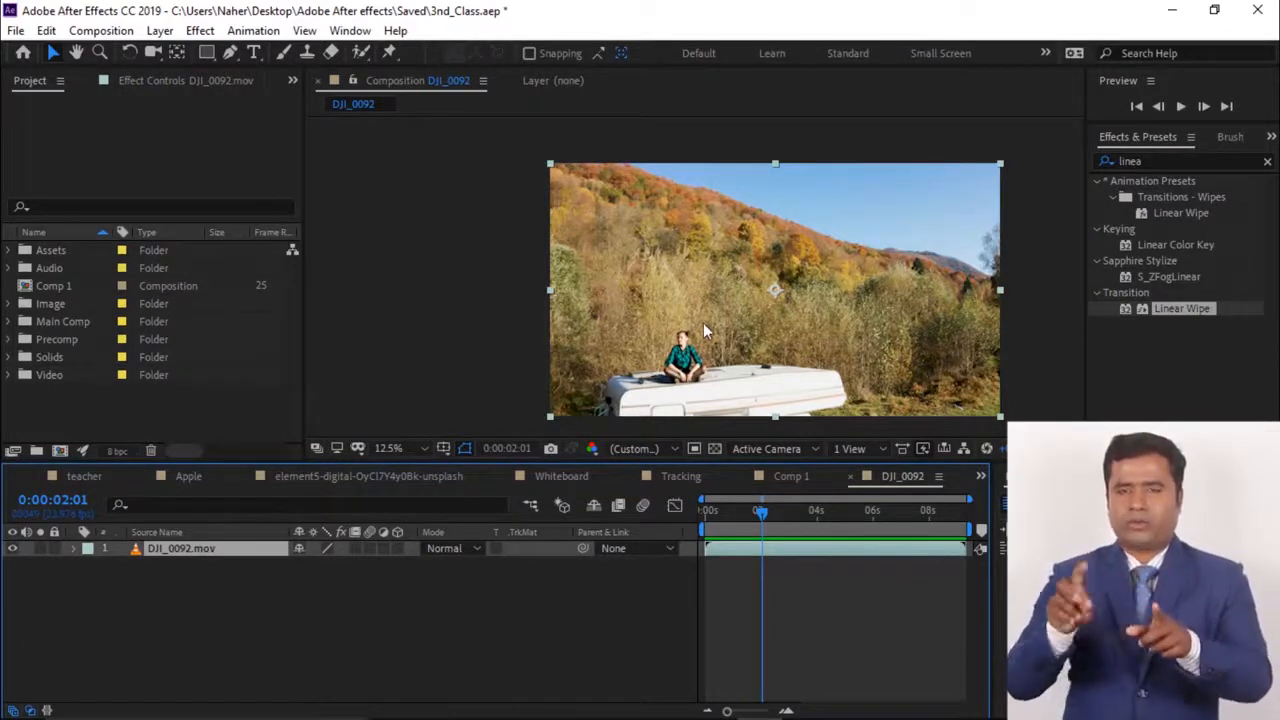
left_click(152, 78)
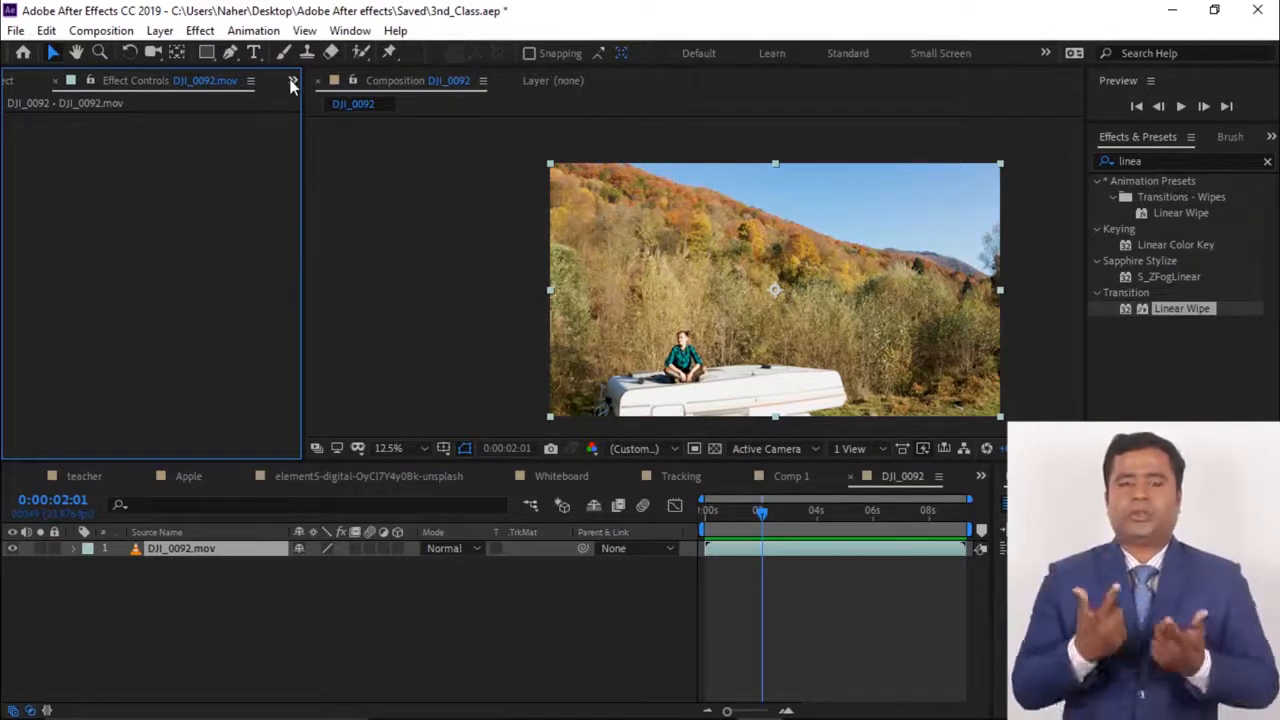
Place 085_ICELAND_CAR_05.mov beneath DJI_0092.mov in the composition and apply Linear Wipe to DJI_0092.mov
left_click(200, 30)
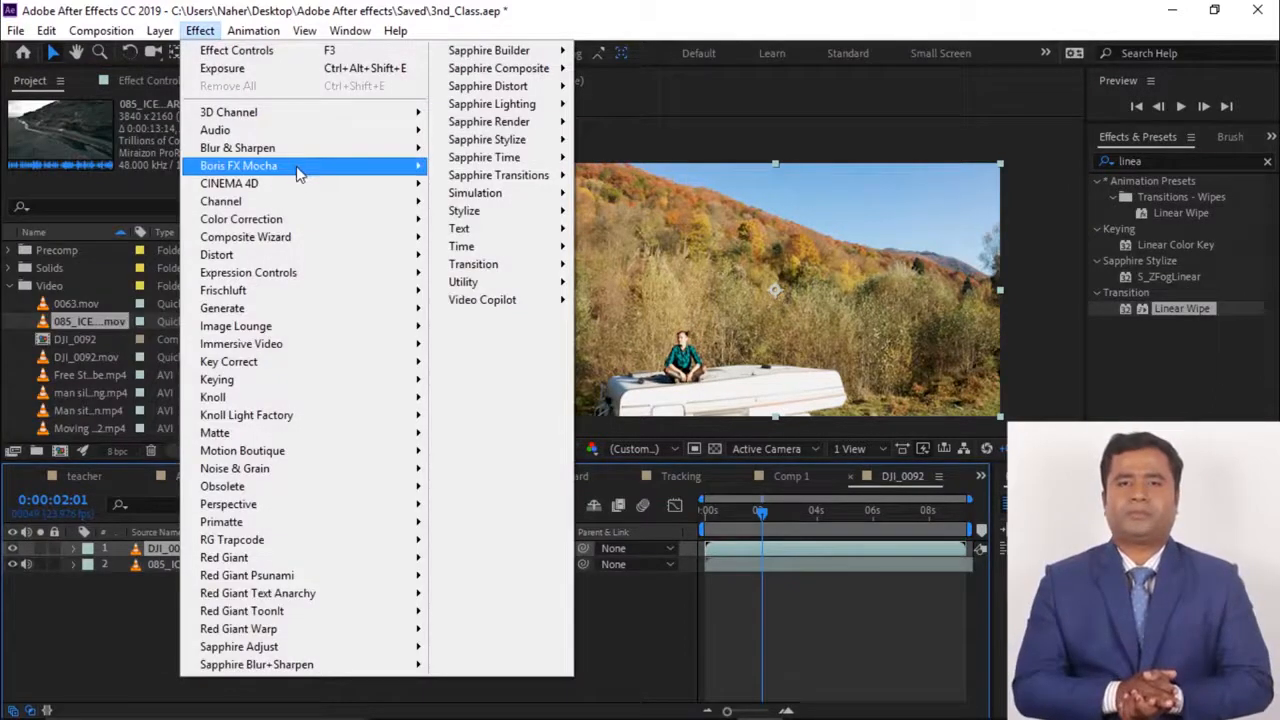
mouse_move(290, 185)
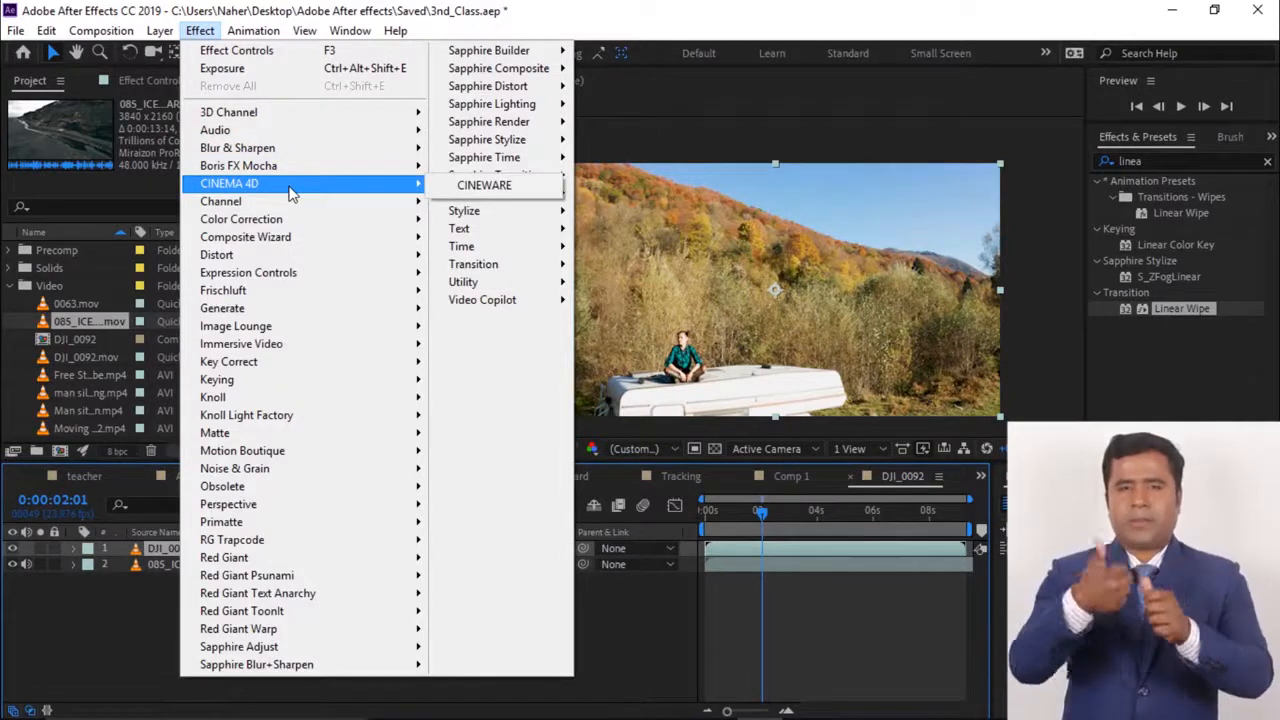
left_click_drag(89, 322, 119, 588)
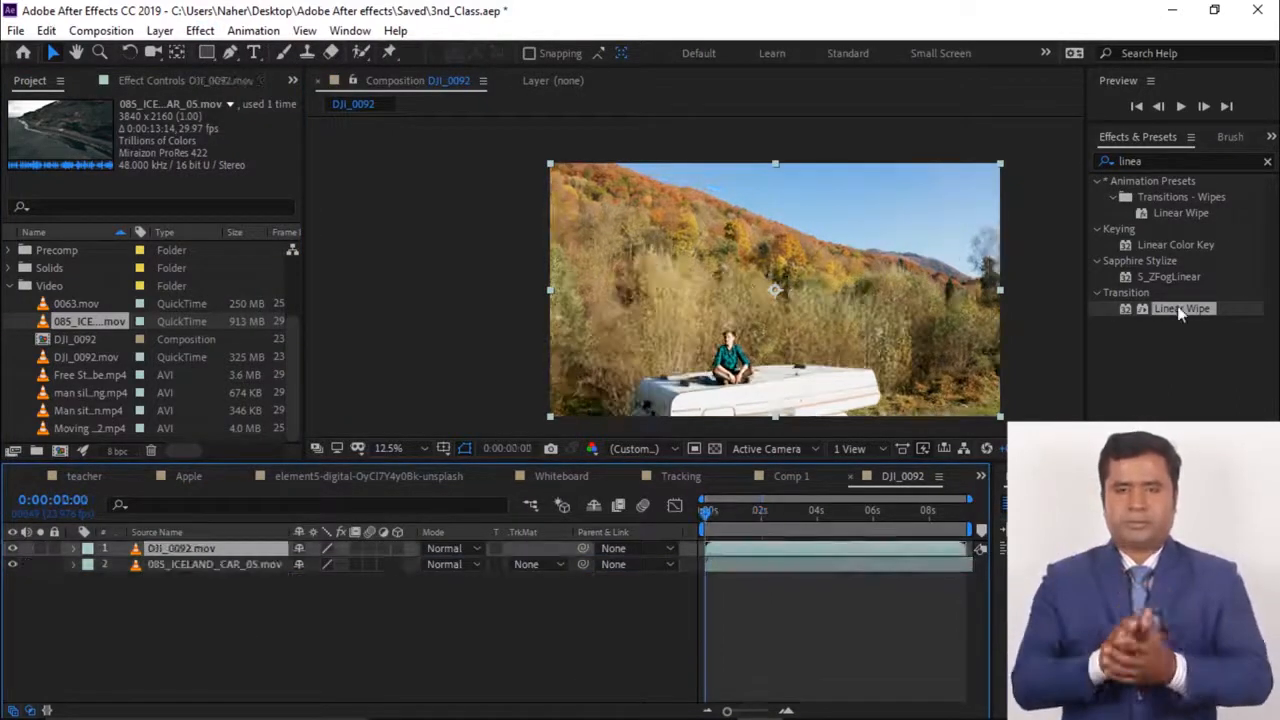
left_click_drag(1179, 310, 239, 546)
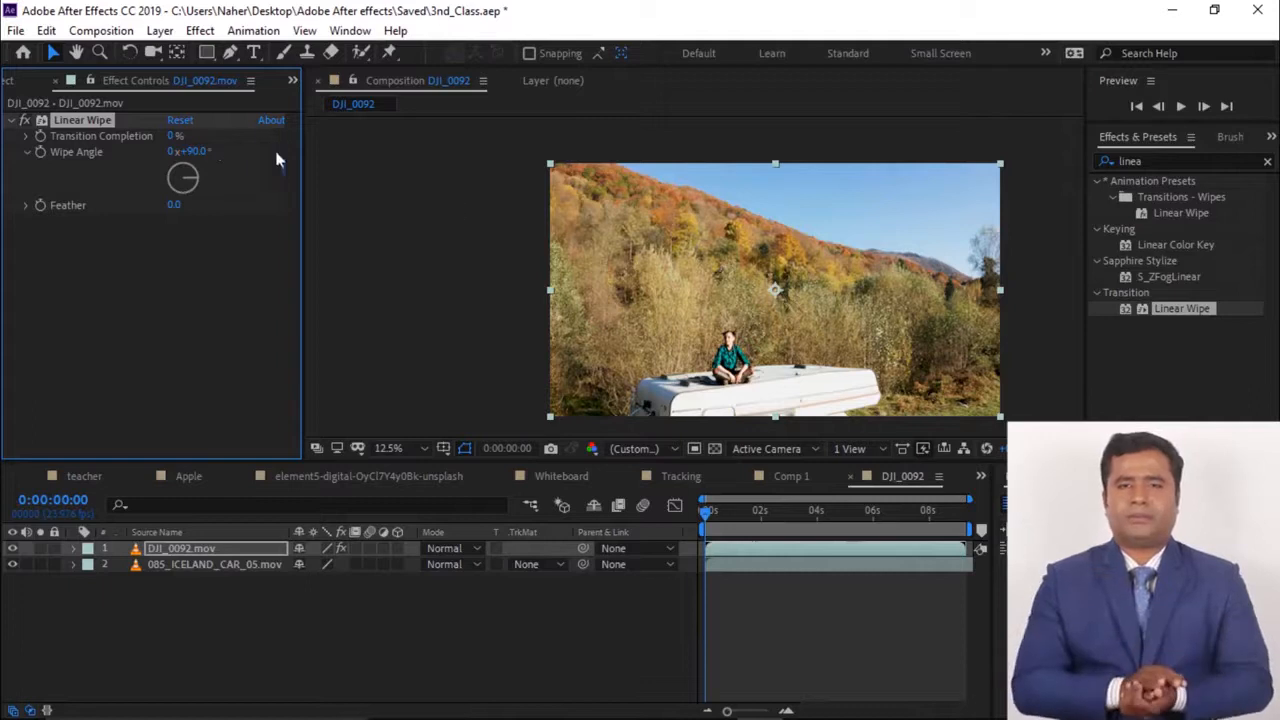
Set Linear Wipe to 70% completion with a 63° angle, increase its Feather, and reduce the Transition Completion
left_click_drag(173, 138, 200, 144)
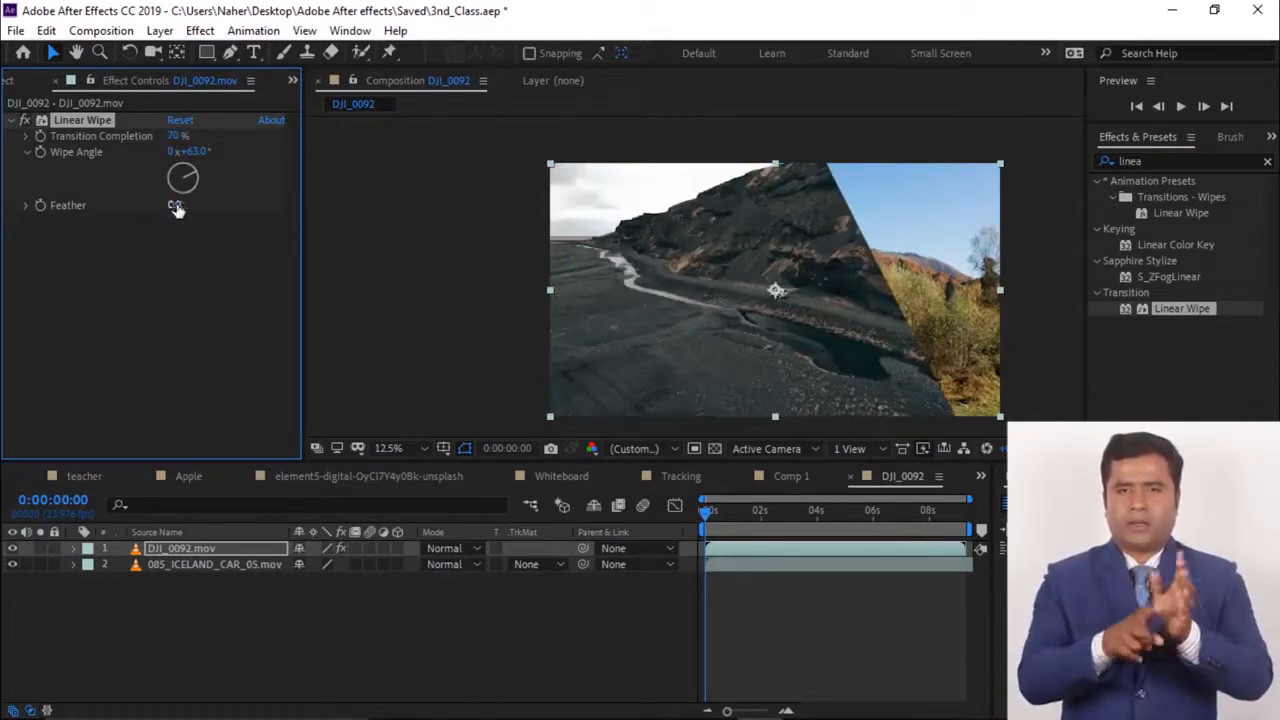
left_click_drag(173, 208, 358, 209)
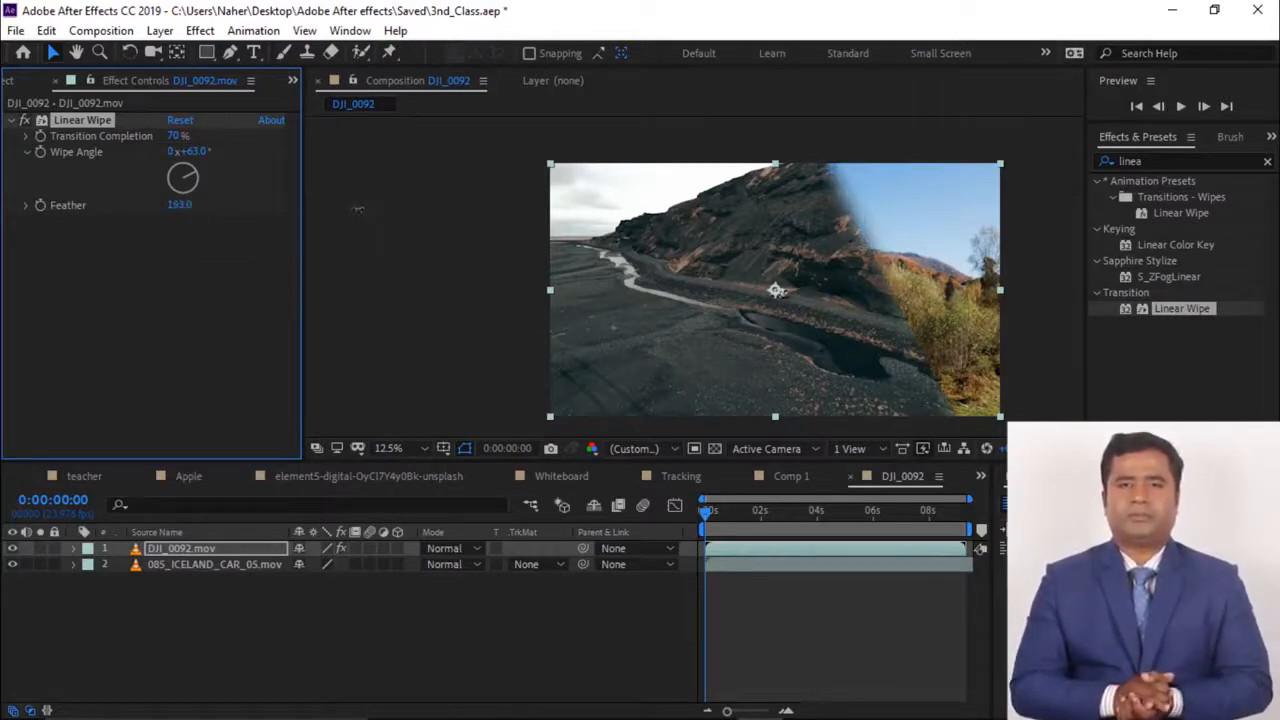
left_click_drag(177, 135, 150, 136)
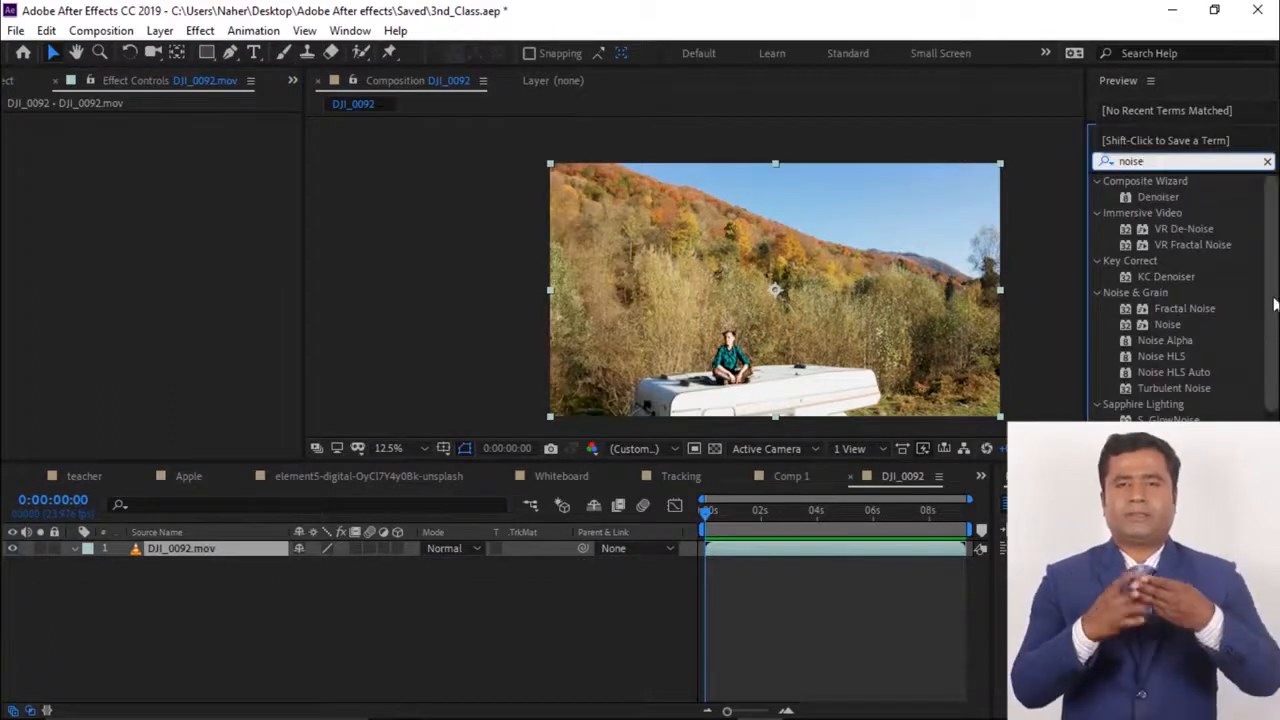
Apply the Noise effect from Noise & Grain to DJI_0092.mov and set its Amount of Noise to 47%, checking the grain close up
left_click(1168, 326)
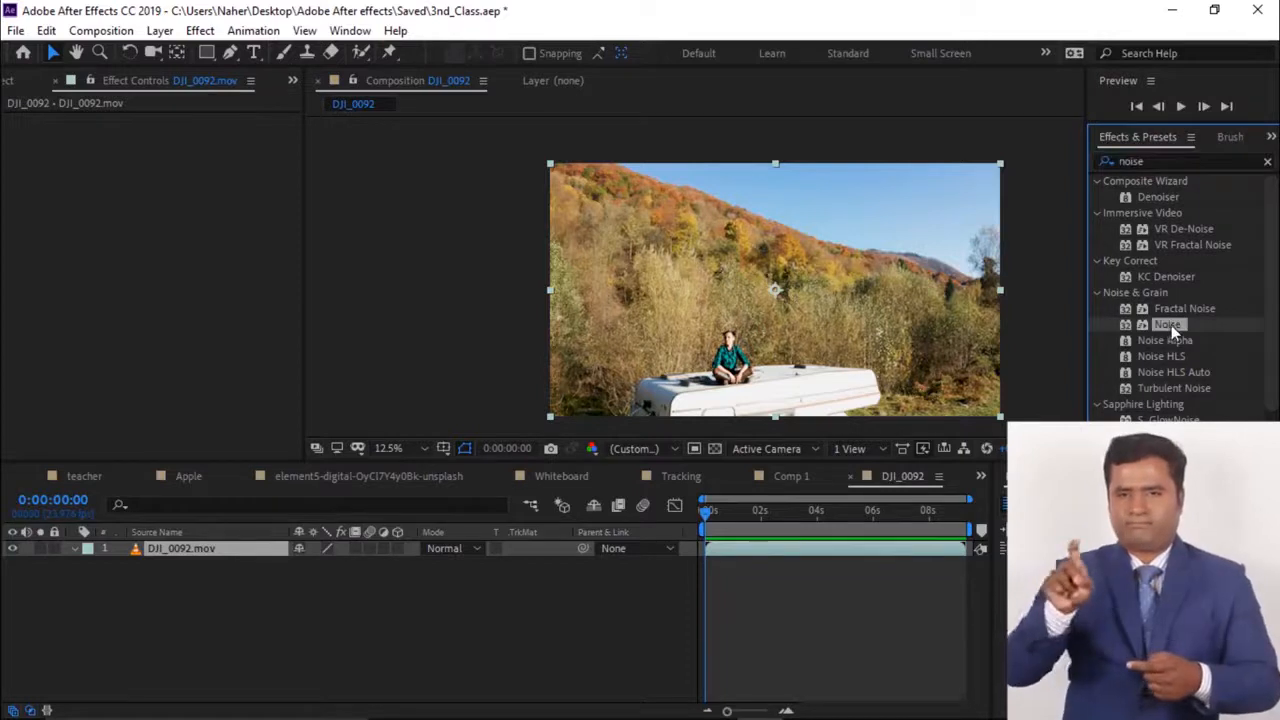
left_click_drag(1171, 325, 714, 287)
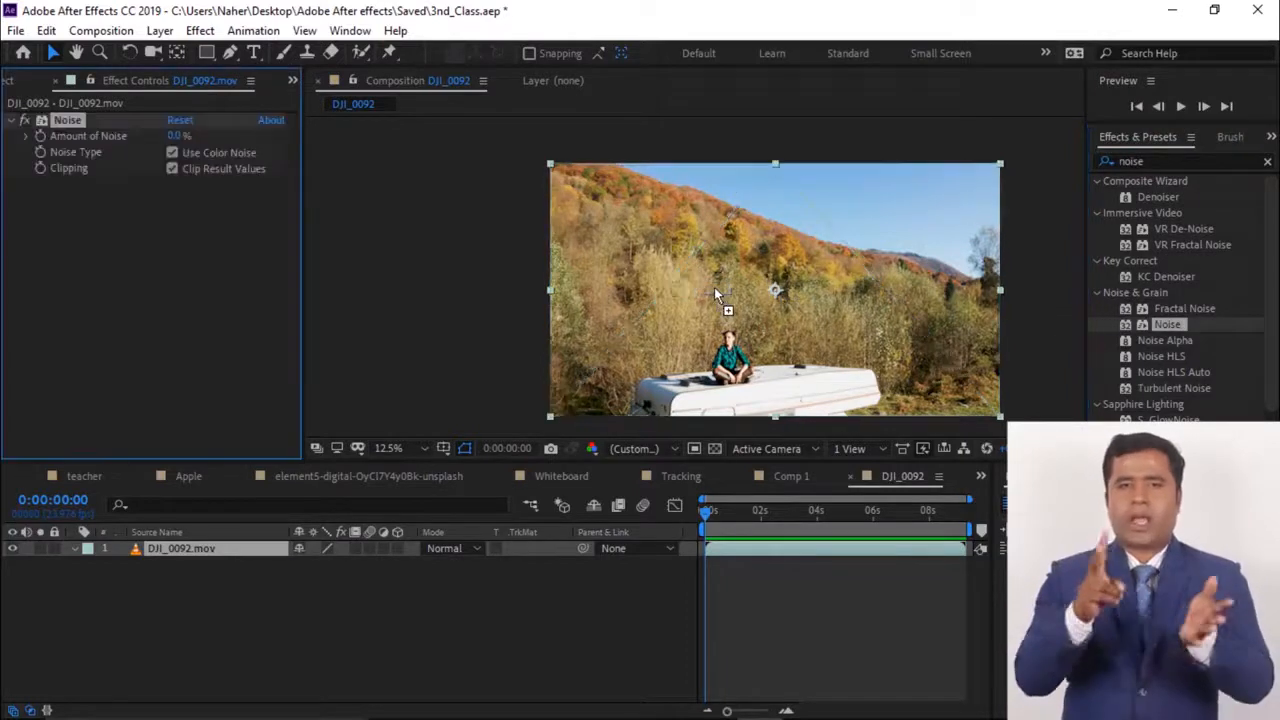
key("period")
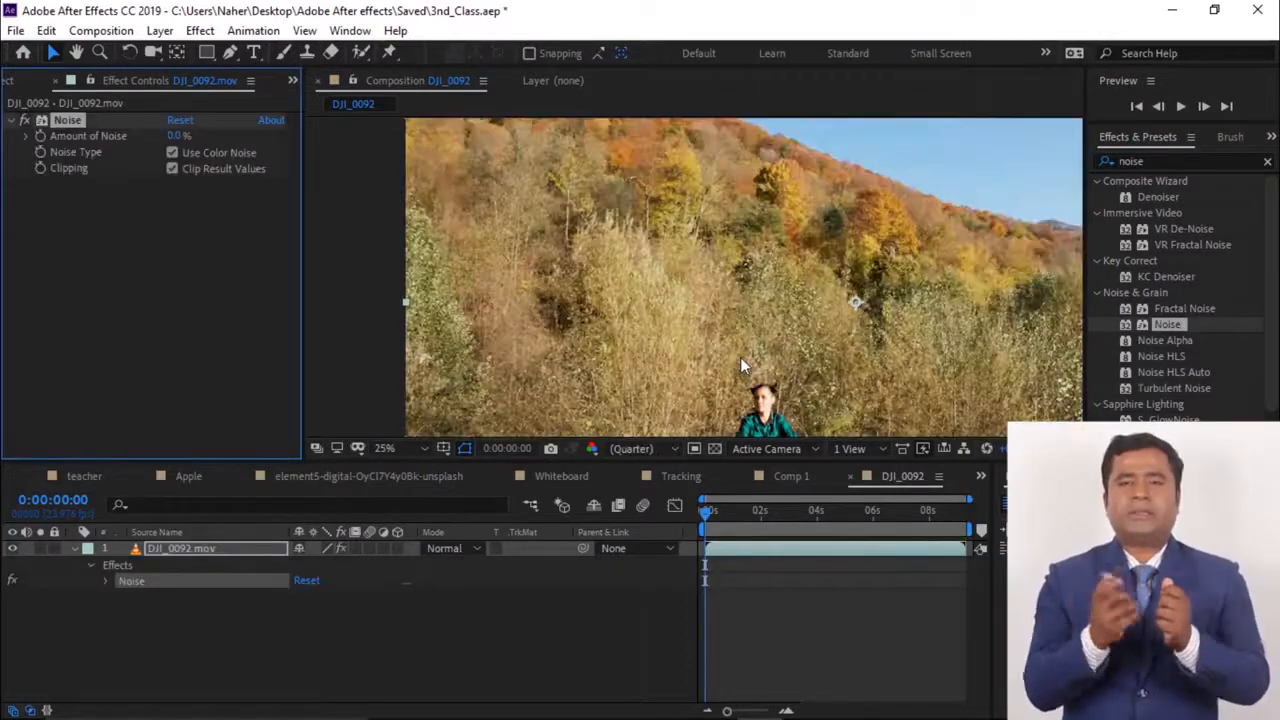
scroll(740, 358, "up", 1)
left_click_drag(703, 318, 644, 168)
key("v")
left_click_drag(177, 137, 221, 134)
scroll(745, 240, "up", 4)
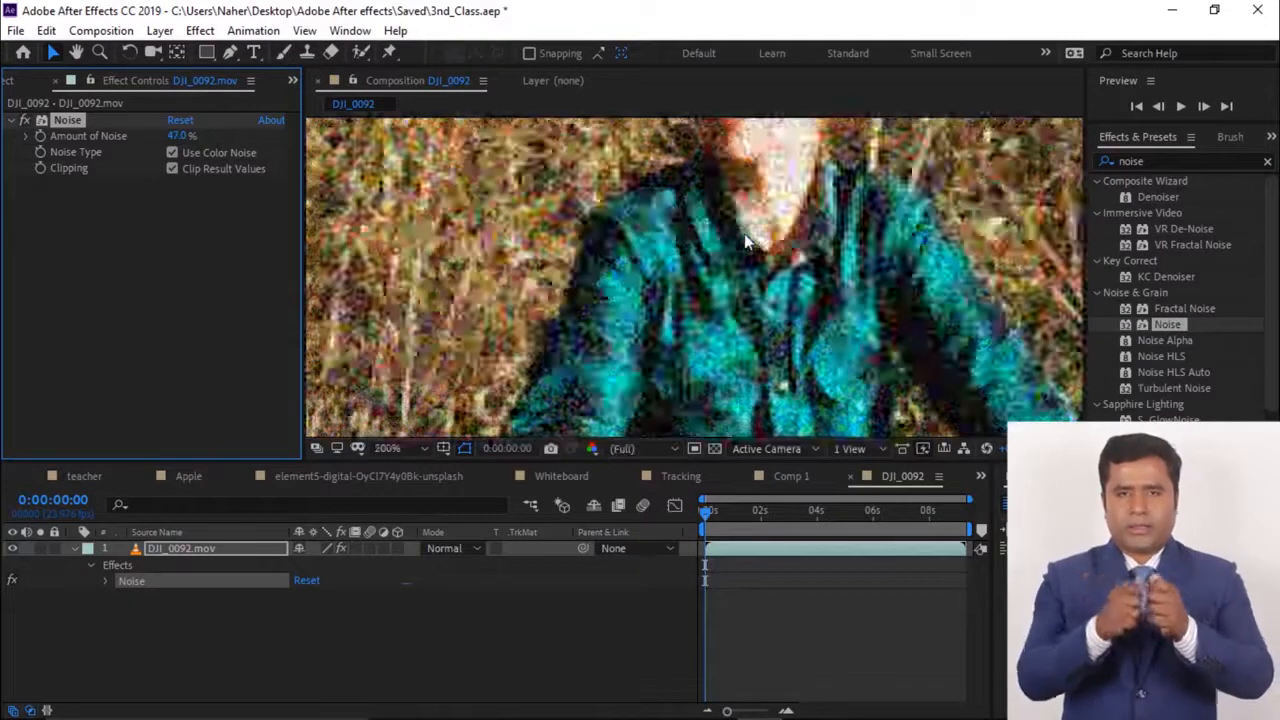
scroll(745, 240, "down", 2)
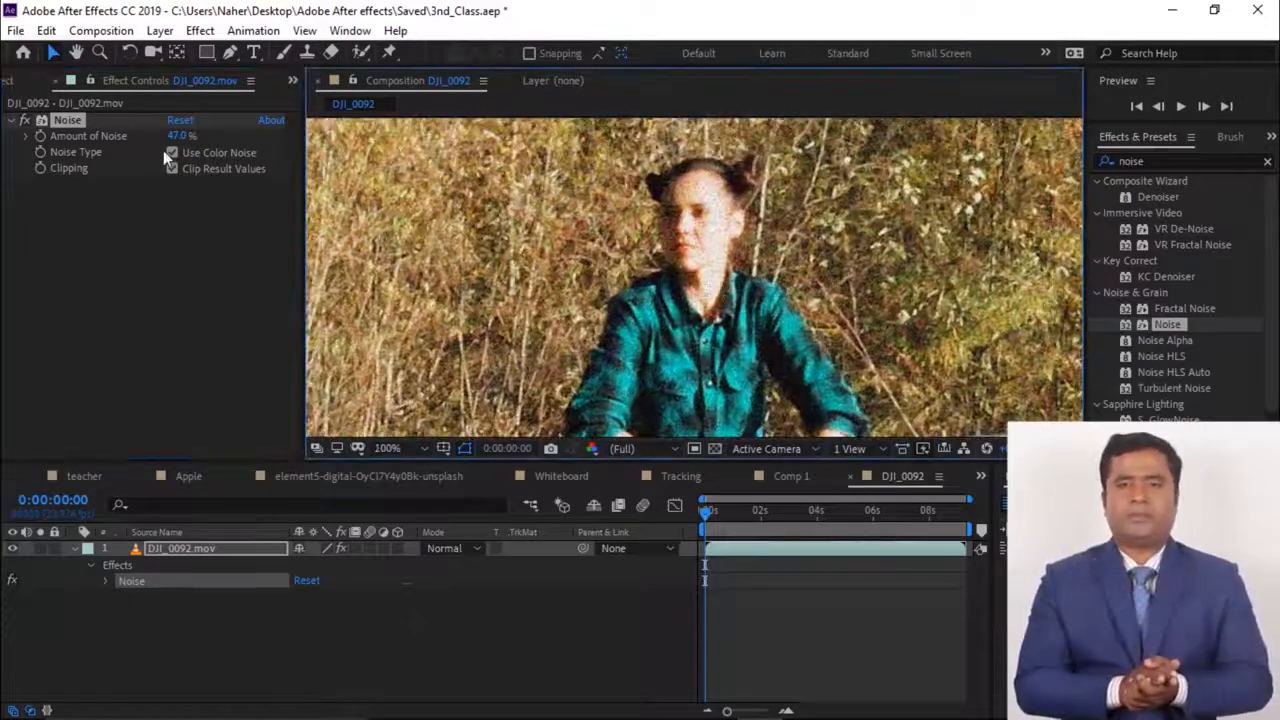
Set the Amount of Noise to 10%, then try an extreme amount on the whole frame and reduce it
left_click_drag(176, 136, 147, 139)
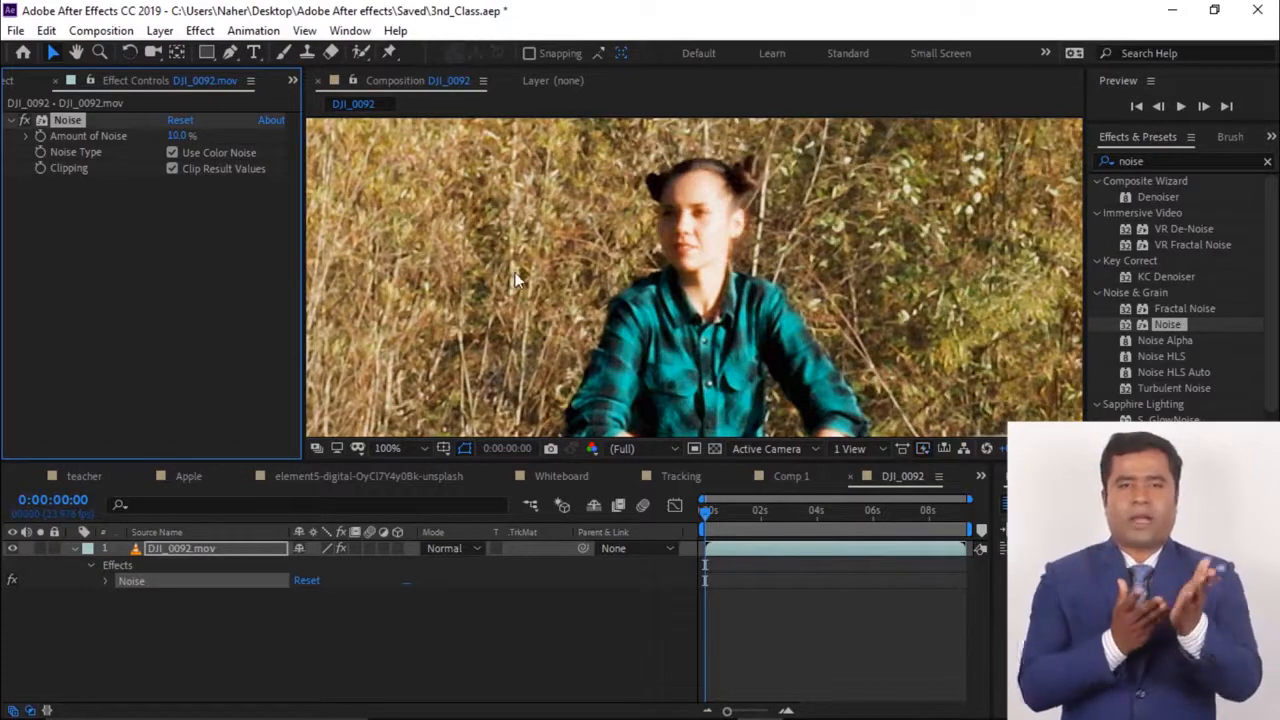
scroll(519, 272, "down", 6)
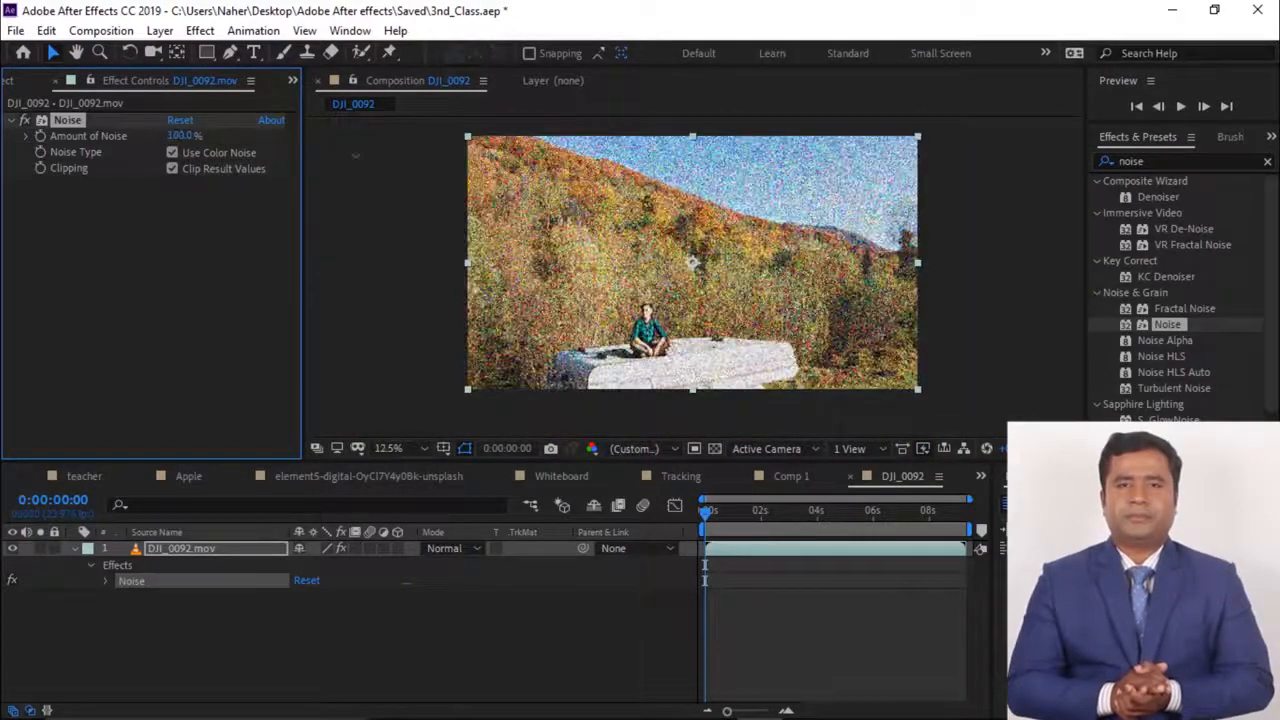
left_click_drag(367, 158, 232, 164)
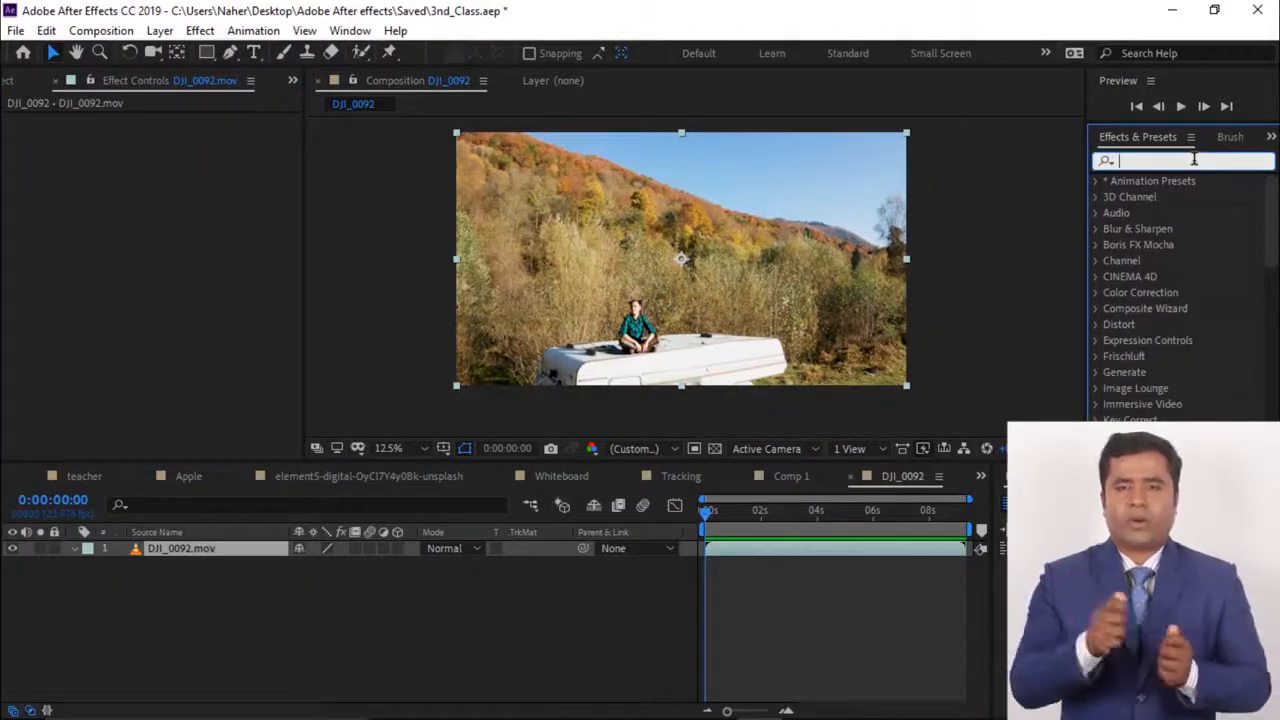
Apply the Tritone effect, found by searching for "triton", to DJI_0092.mov and set Blend With Original to 77%
type("triton")
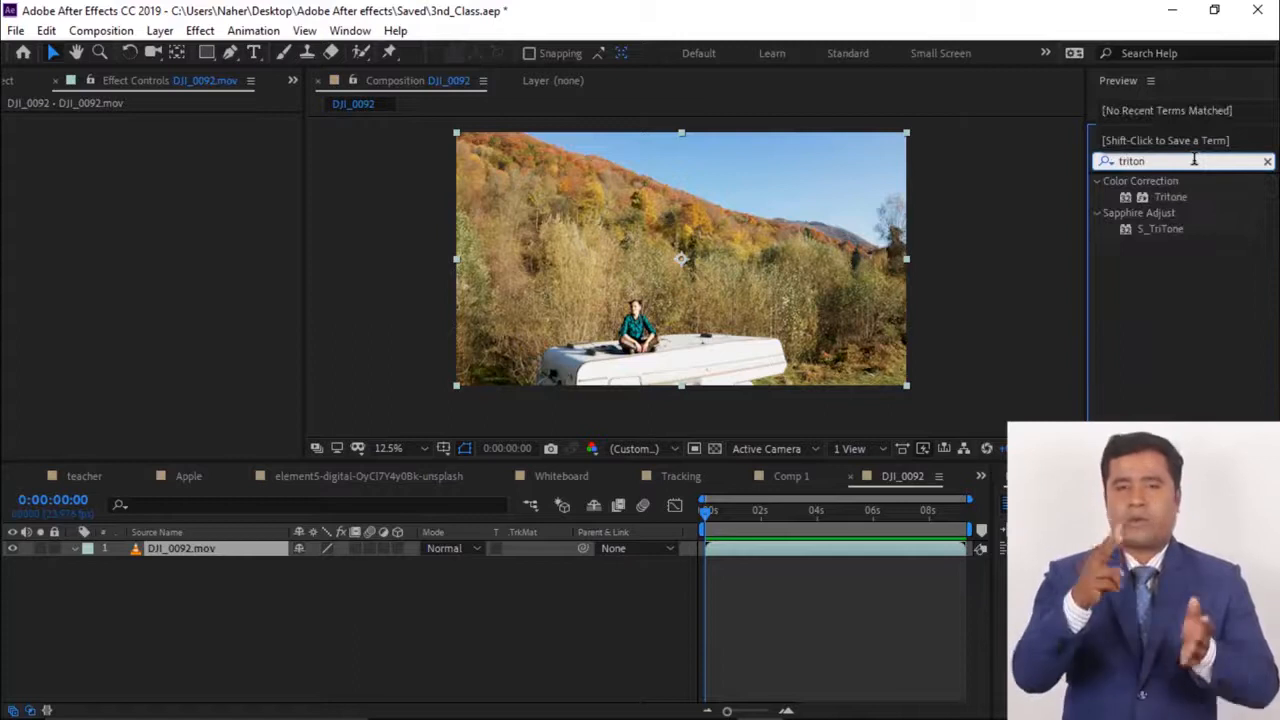
left_click_drag(1178, 196, 727, 254)
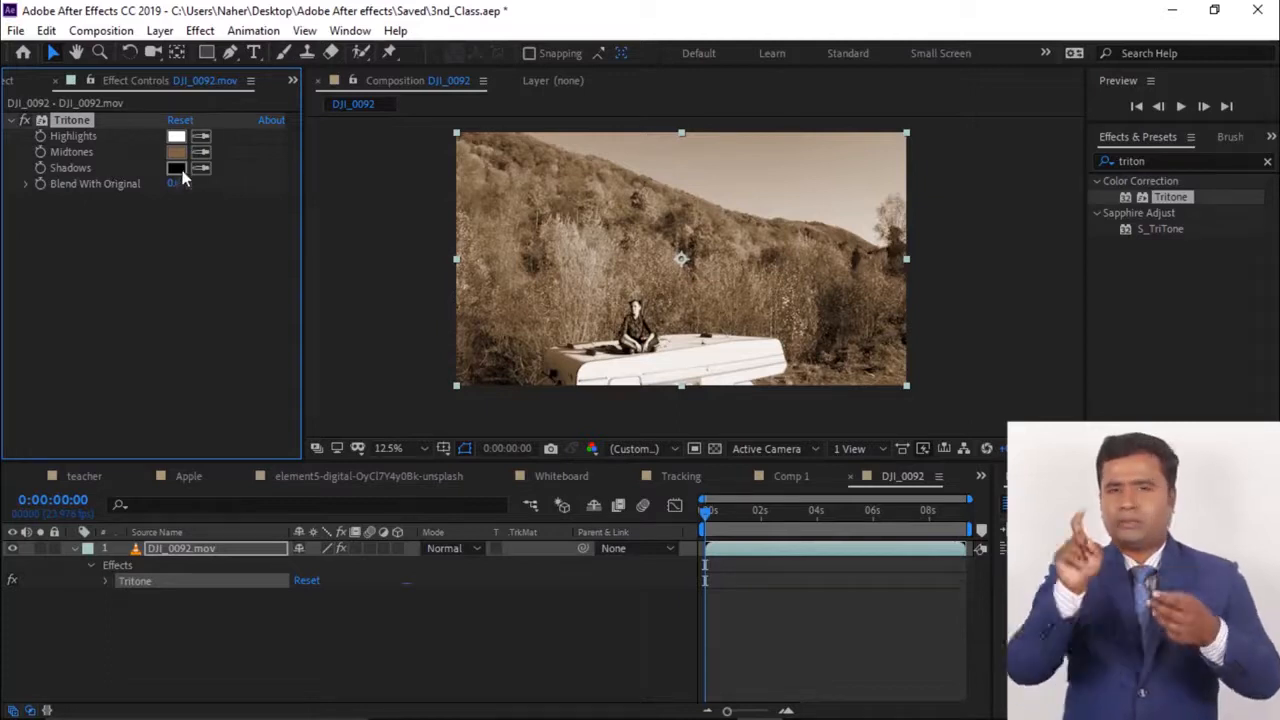
left_click_drag(174, 185, 528, 212)
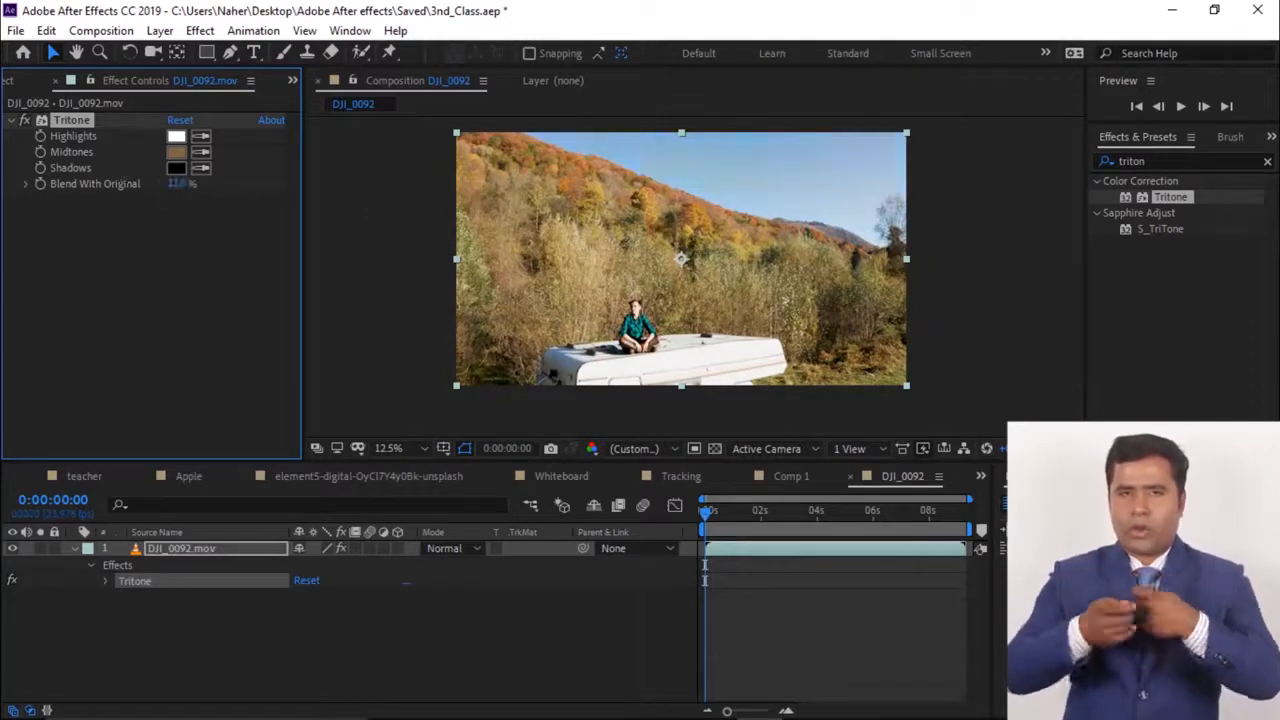
left_click_drag(180, 186, 8, 186)
left_click_drag(178, 184, 260, 182)
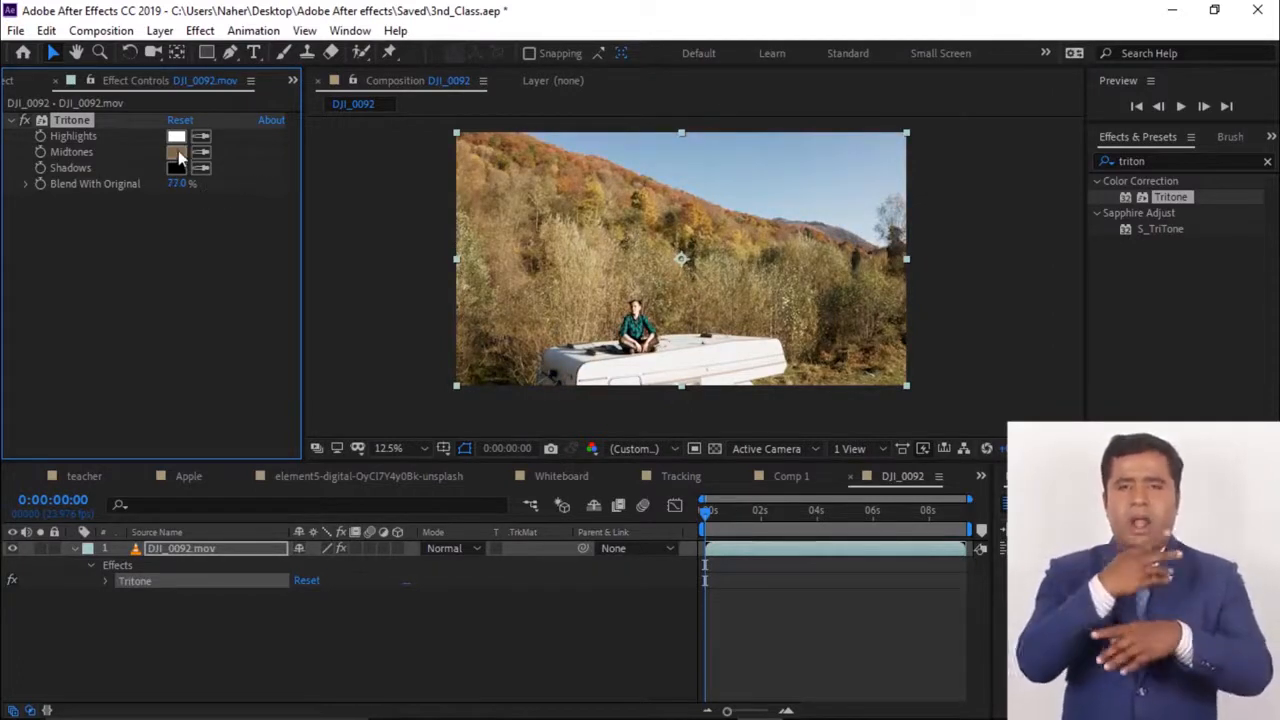
Recolor Tritone's Midtones to a vivid pinkish red and its Highlights to light pink
left_click(177, 153)
left_click_drag(1032, 128, 1041, 105)
left_click(1053, 150)
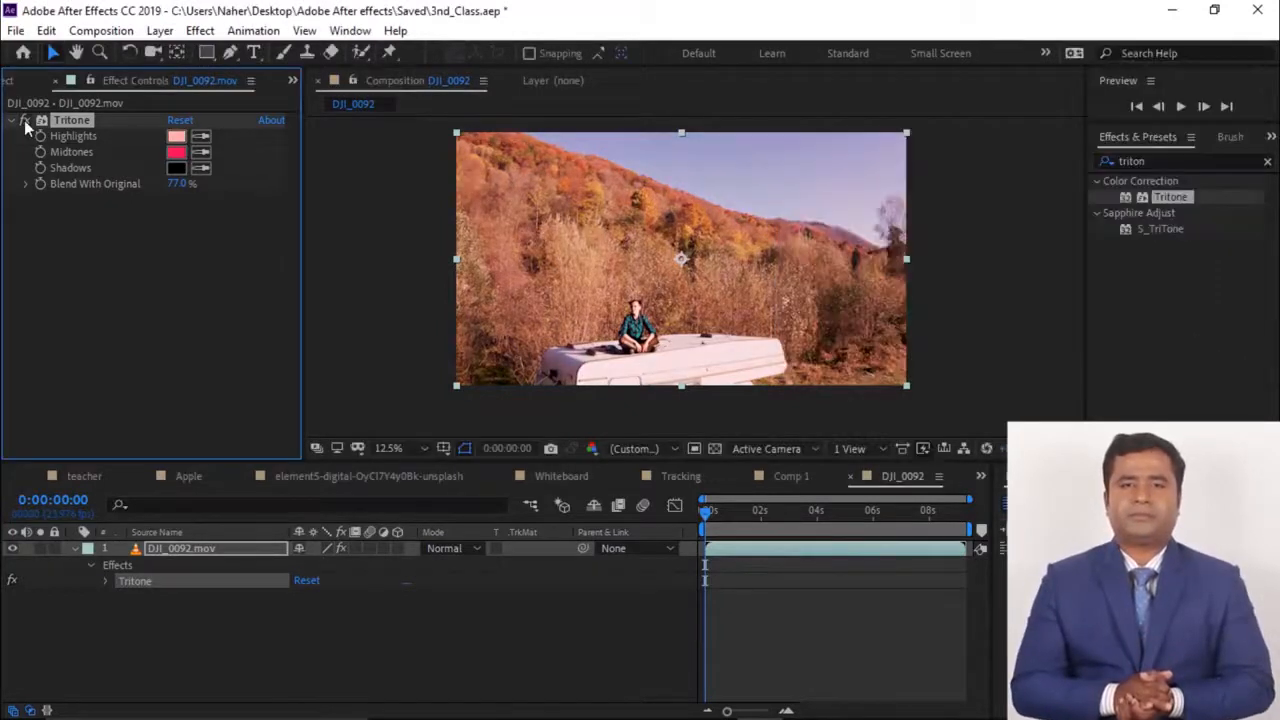
Toggle the Tritone effect off and on to compare the tinted footage with the original
left_click(25, 120)
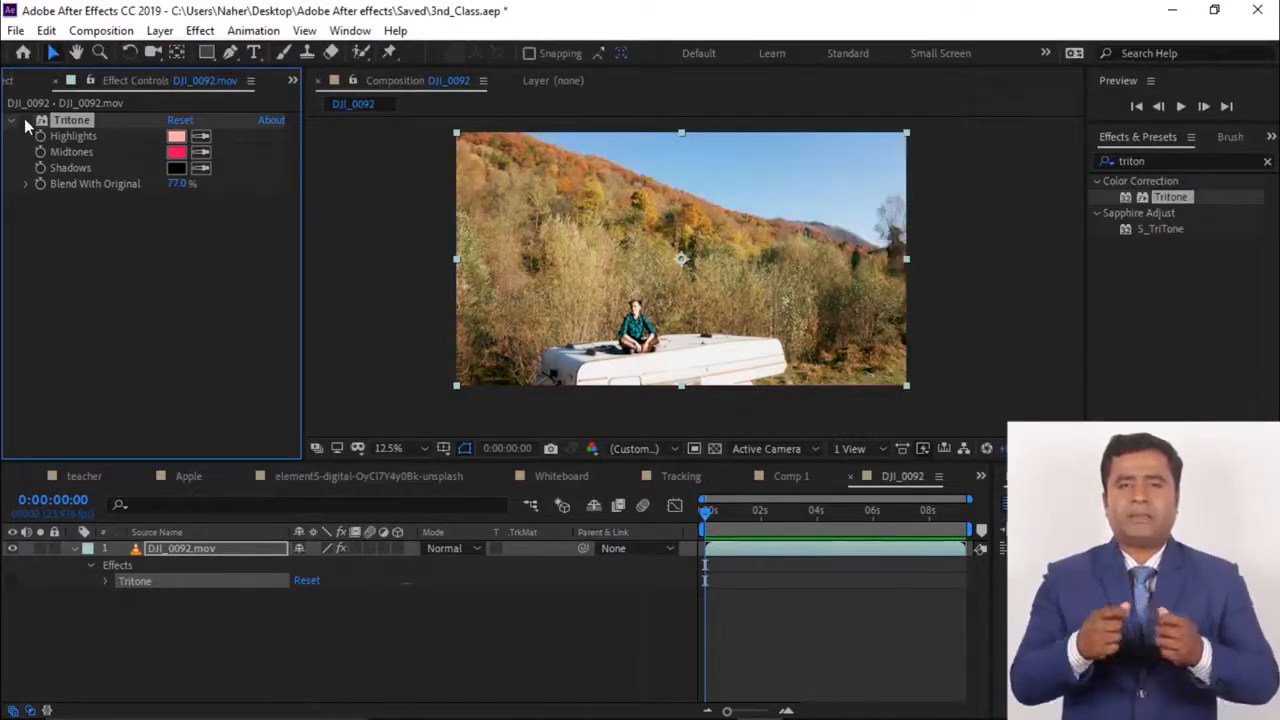
left_click(24, 121)
left_click(25, 120)
left_click(25, 120)
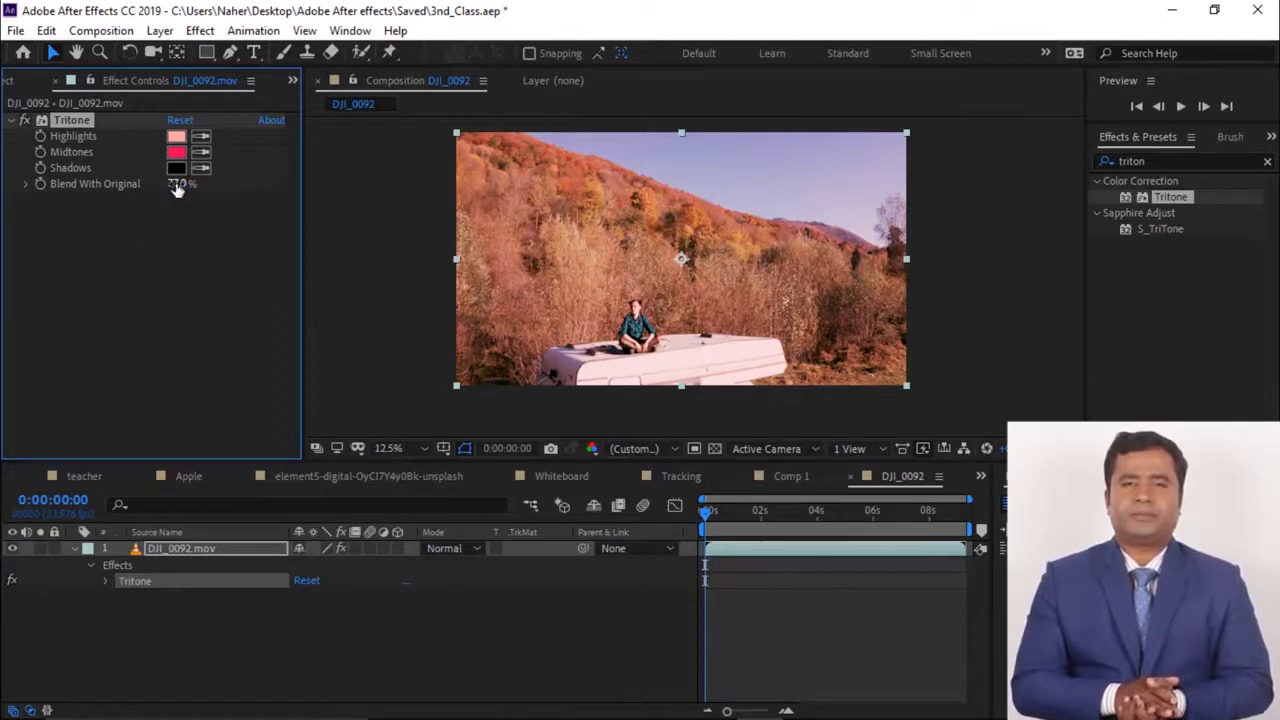
Try a much lower Blend With Original on Tritone, then set it to 74%
left_click_drag(174, 185, 145, 188)
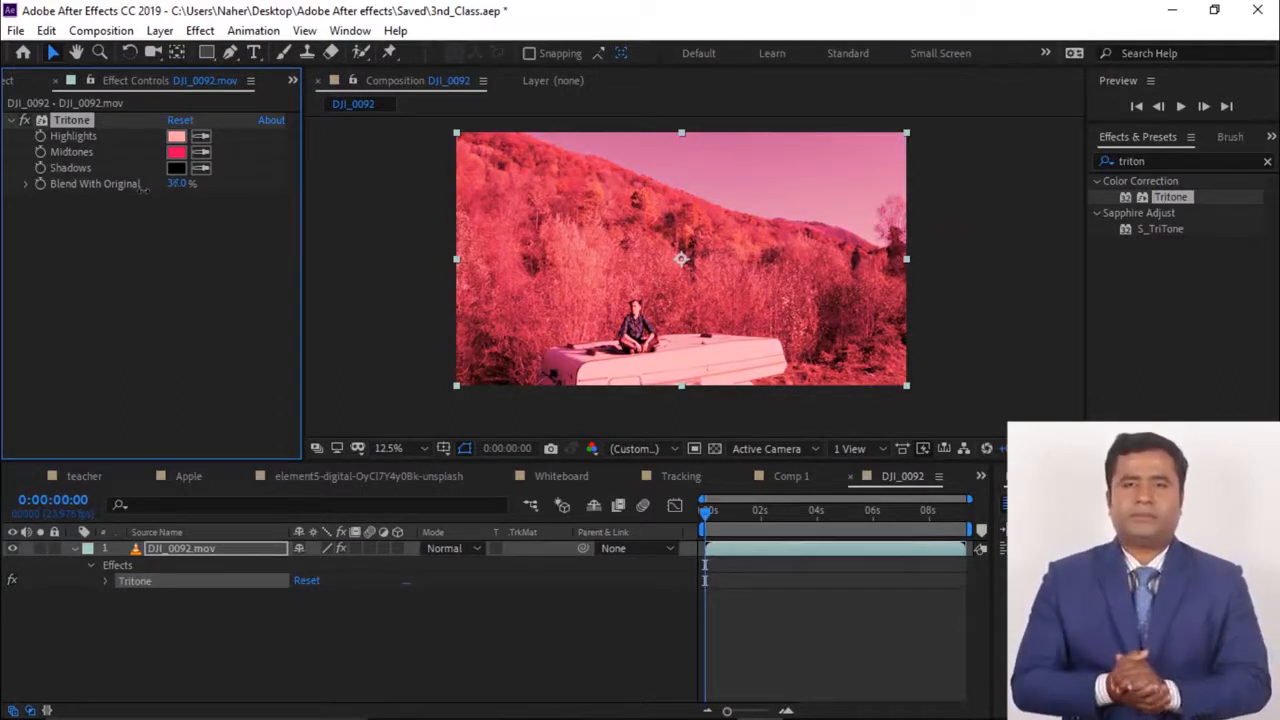
left_click_drag(145, 190, 156, 190)
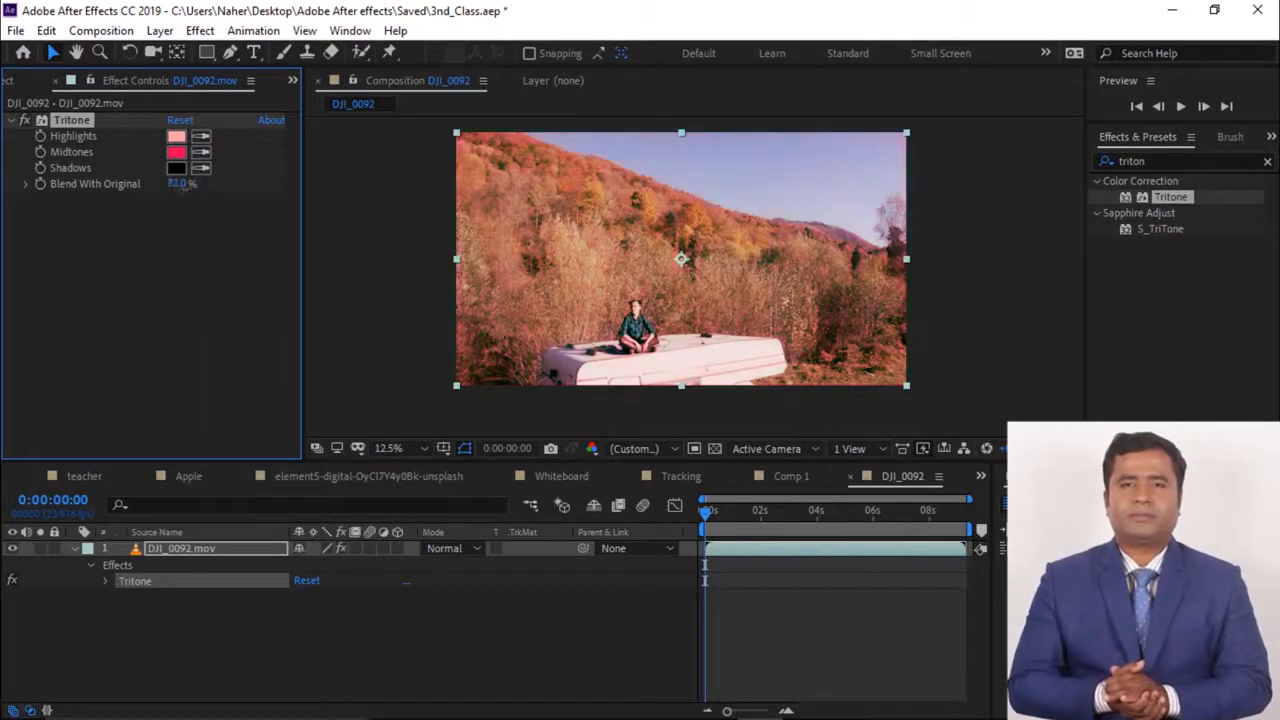
left_click_drag(181, 190, 177, 190)
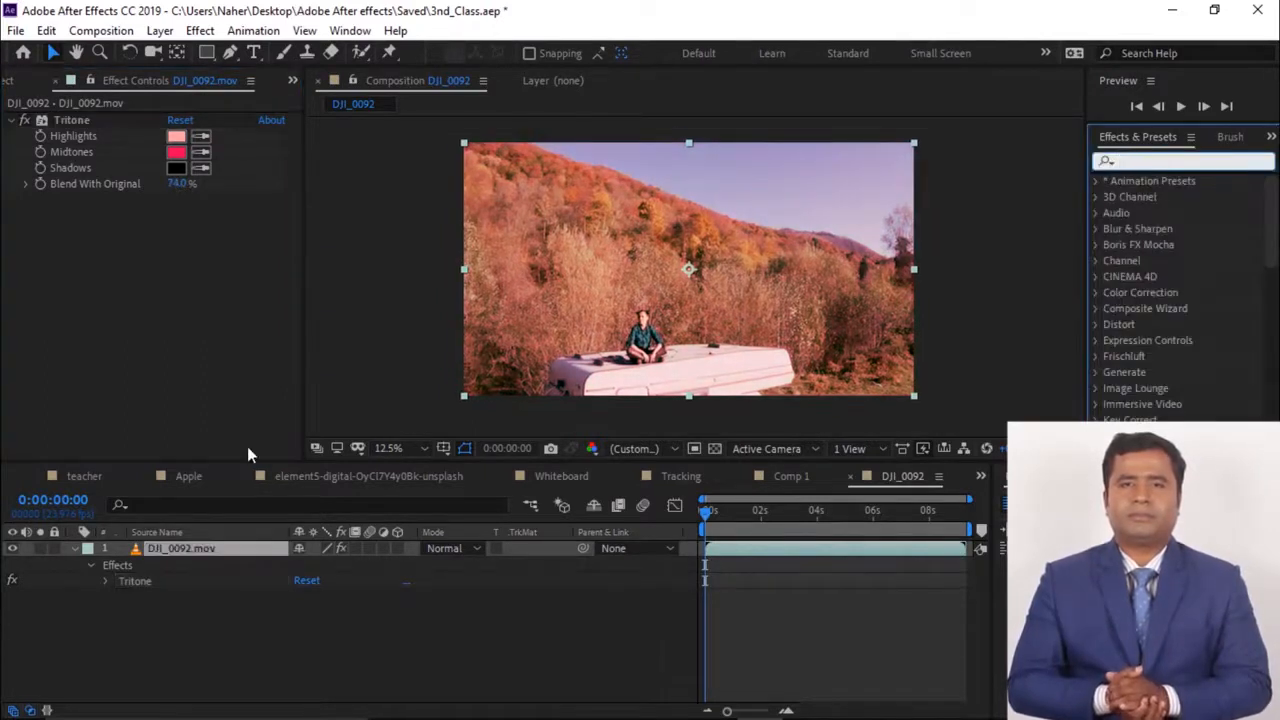
Apply the Venetian Blinds preset, found by searching for "venetian", to DJI_0092.mov with Transition Completion at 52% and Width at 130
type("venetian")
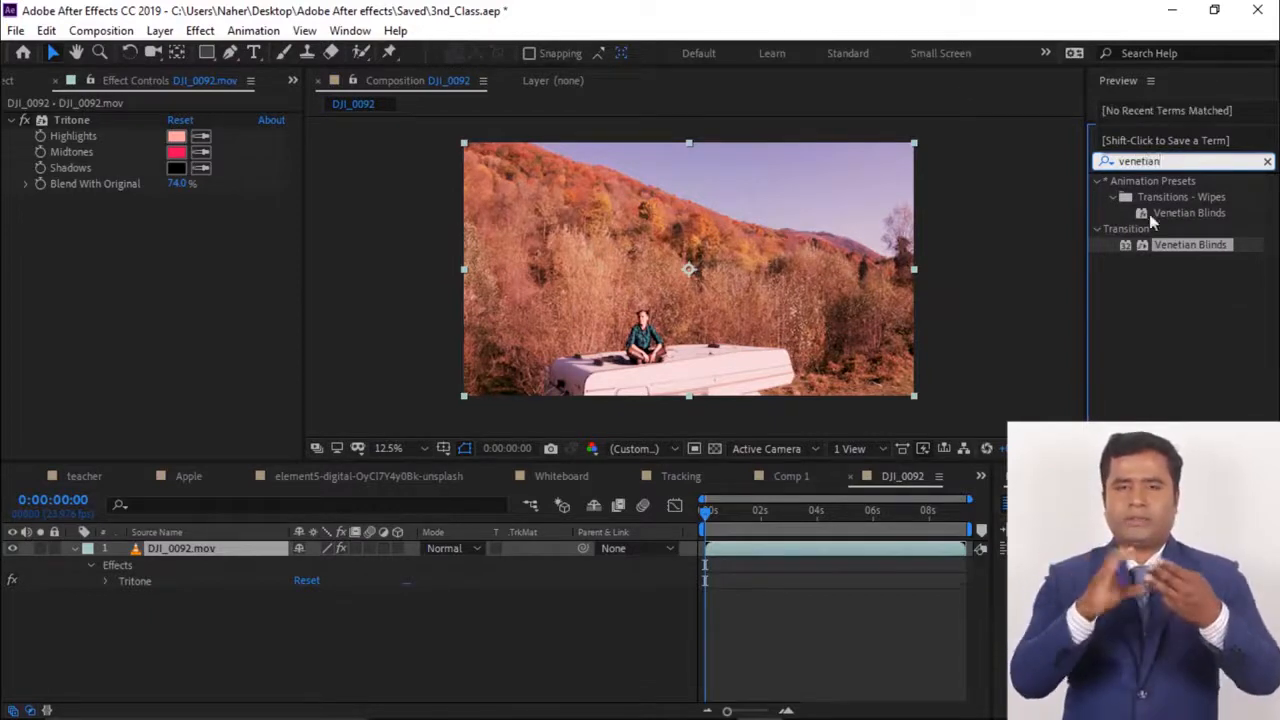
left_click_drag(1160, 213, 678, 297)
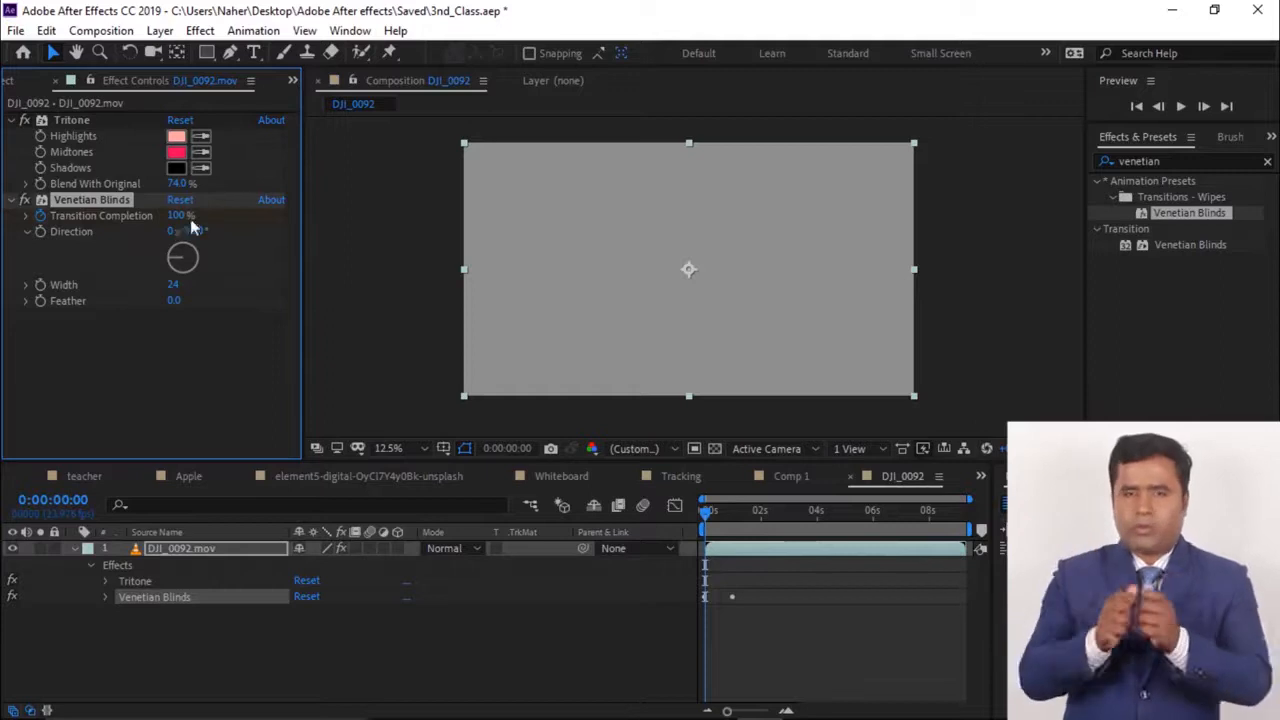
left_click_drag(177, 221, 110, 222)
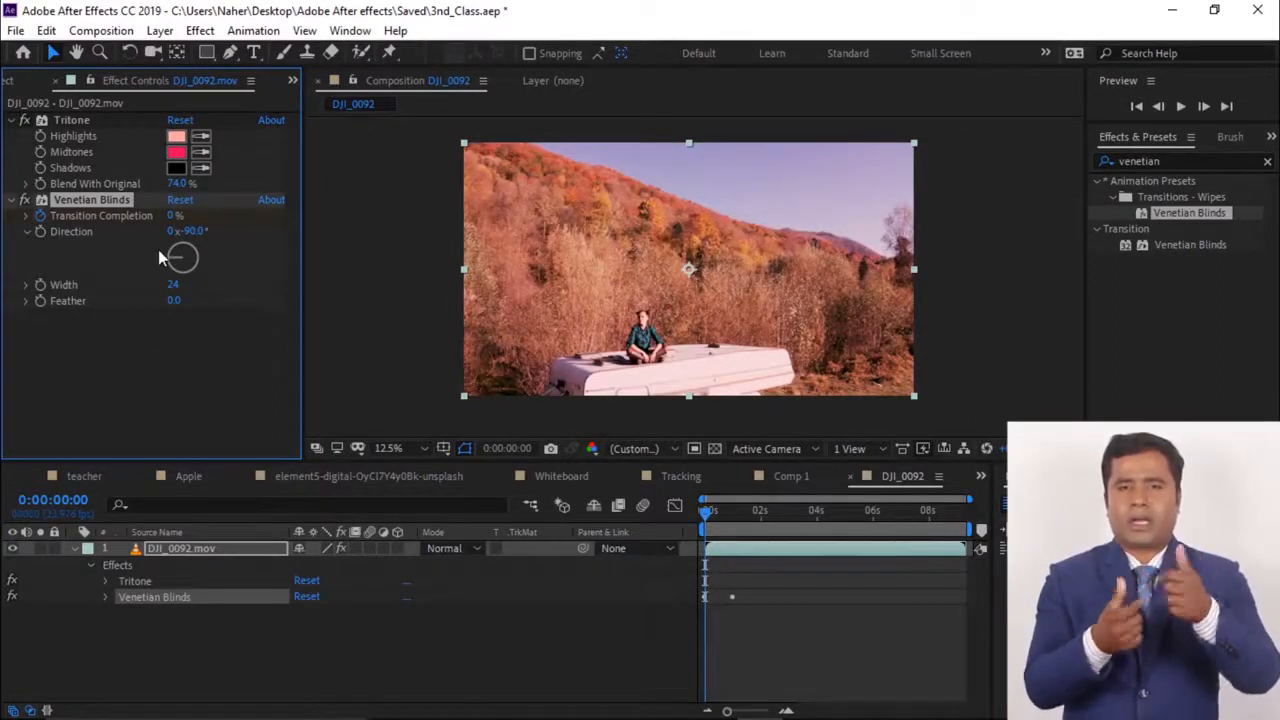
left_click_drag(172, 218, 227, 219)
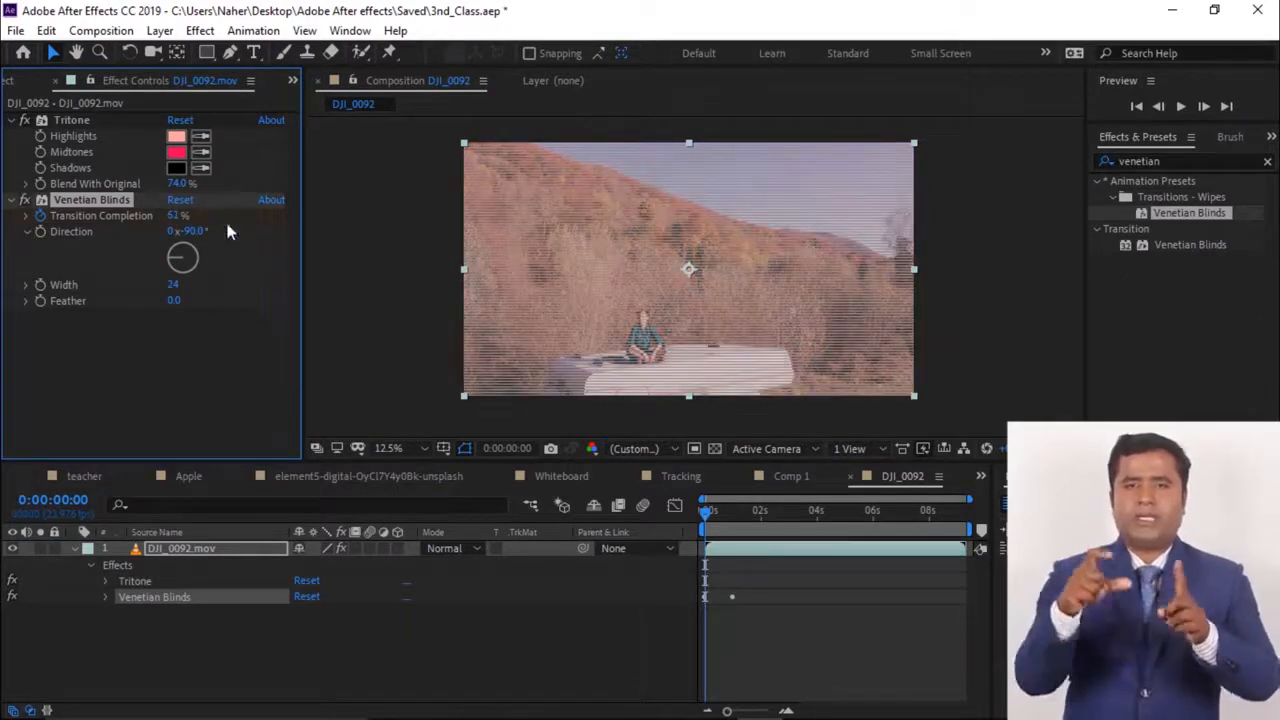
left_click_drag(172, 286, 253, 284)
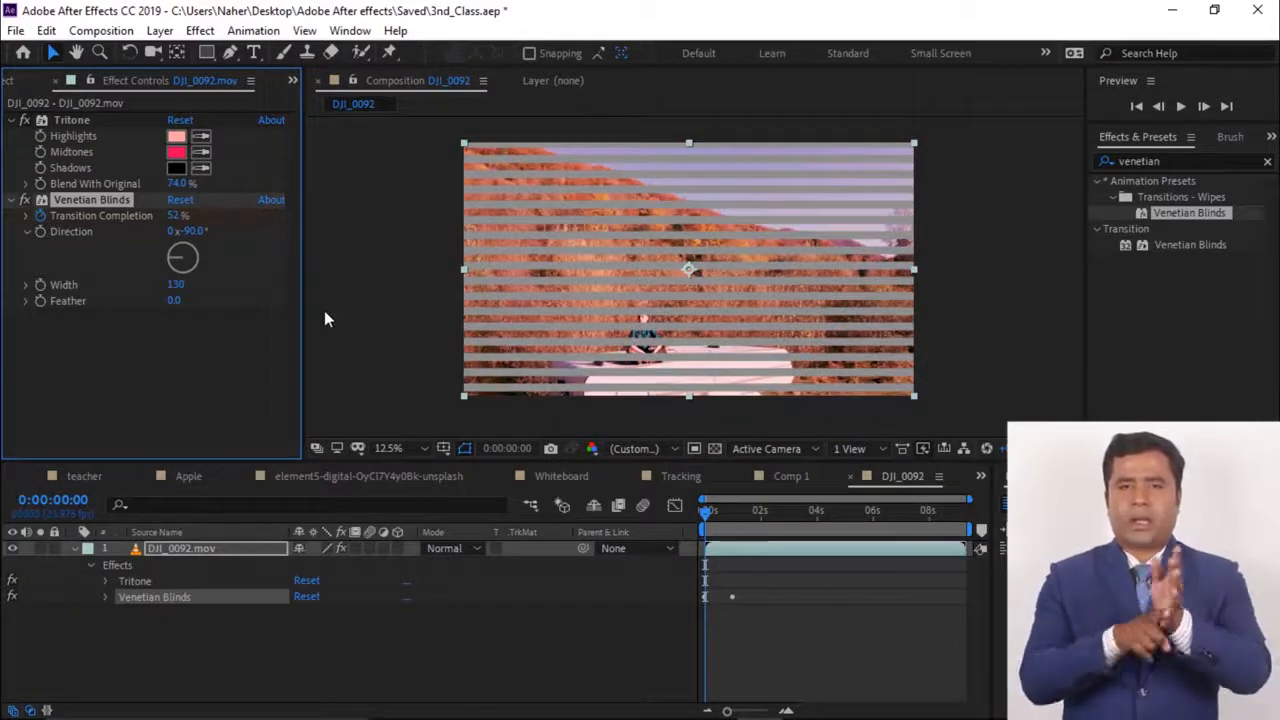
Remove the Tritone and Venetian Blinds effects from DJI_0092.mov and clear the effects search
left_click(66, 122)
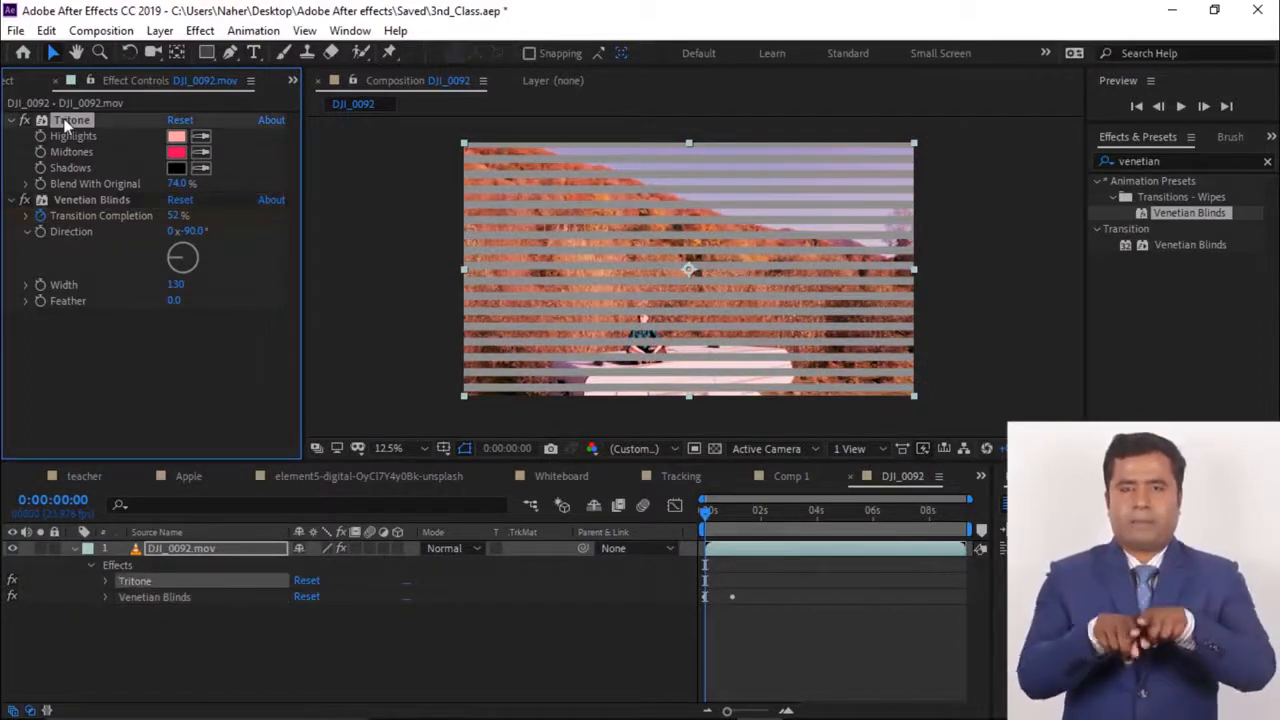
key("Delete")
left_click(74, 118)
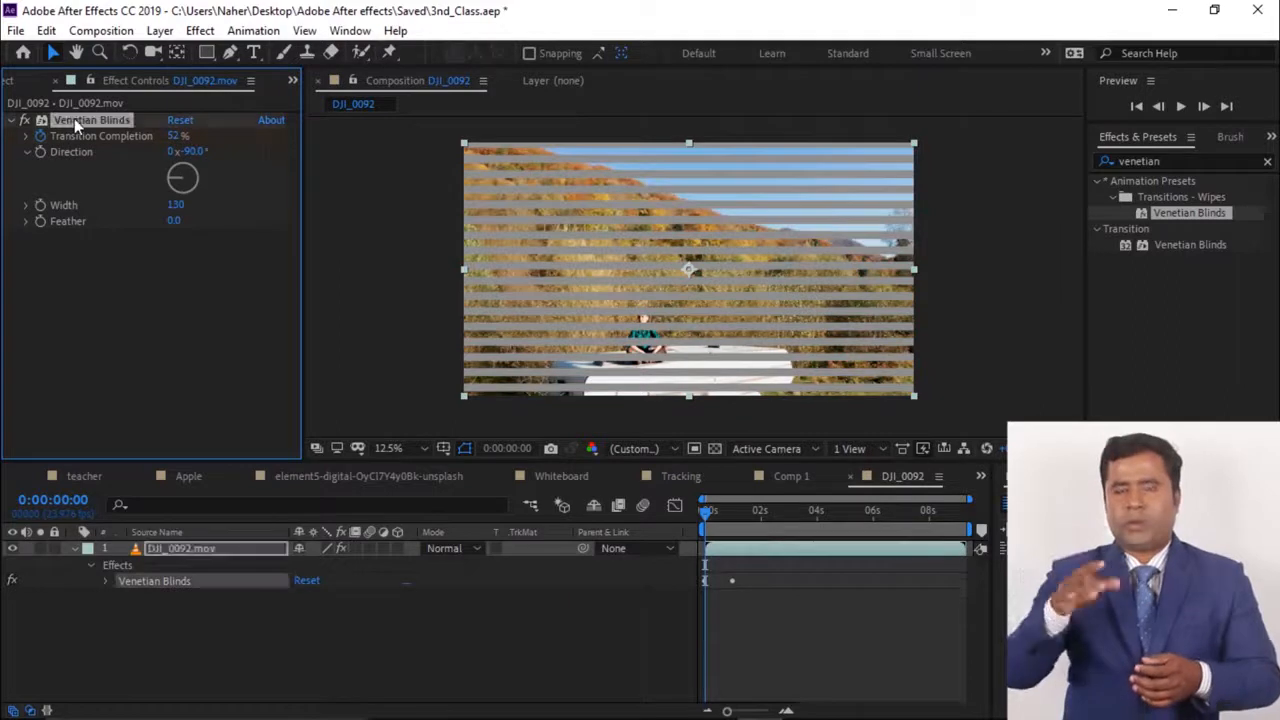
key("Delete")
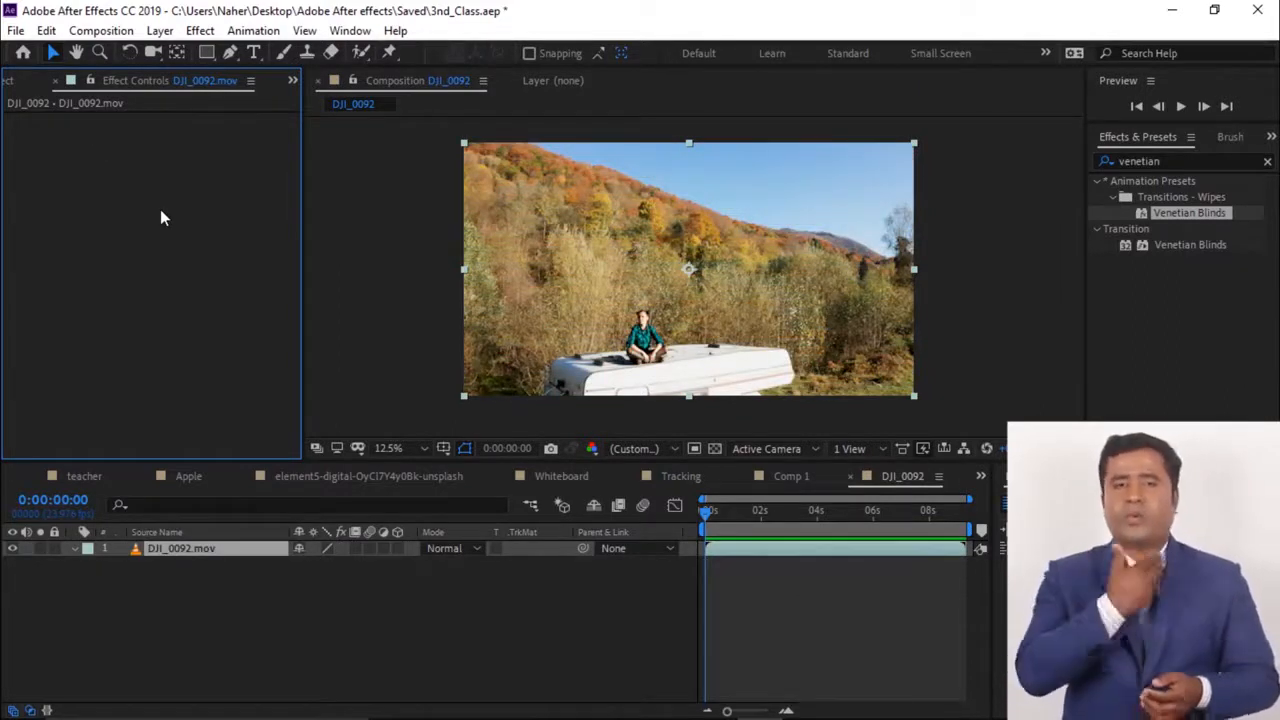
left_click(229, 685)
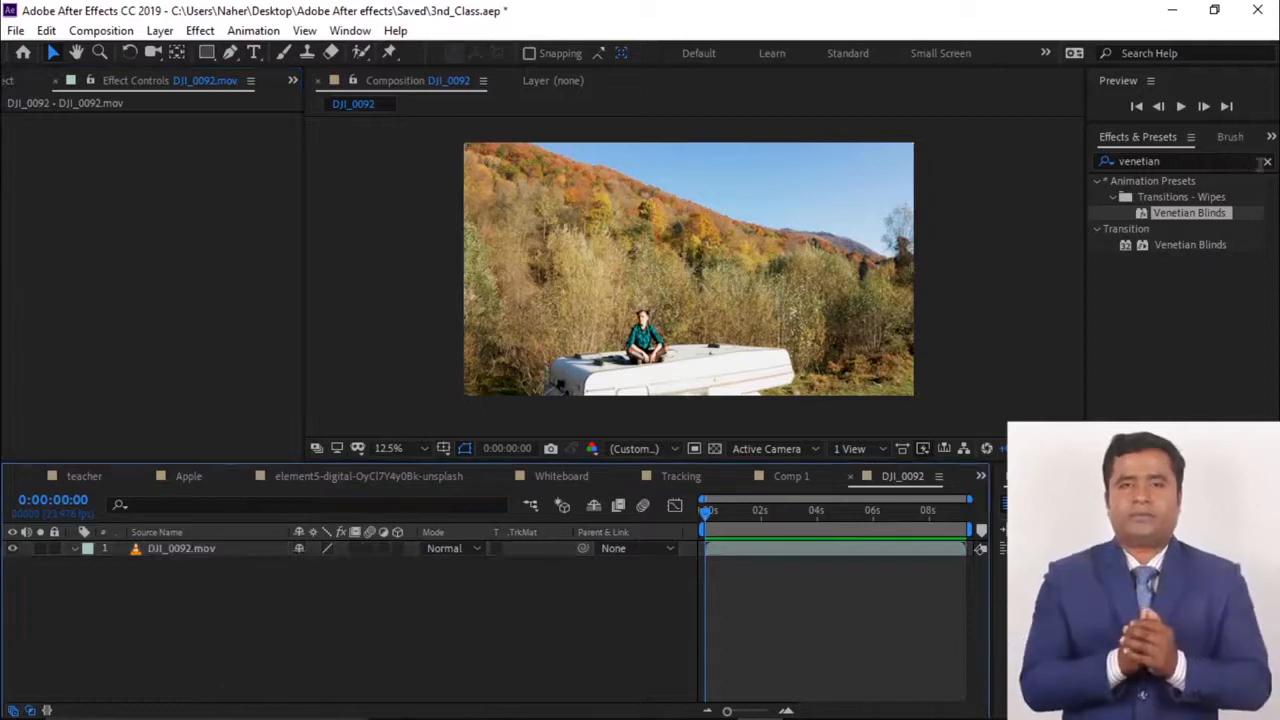
left_click(1267, 162)
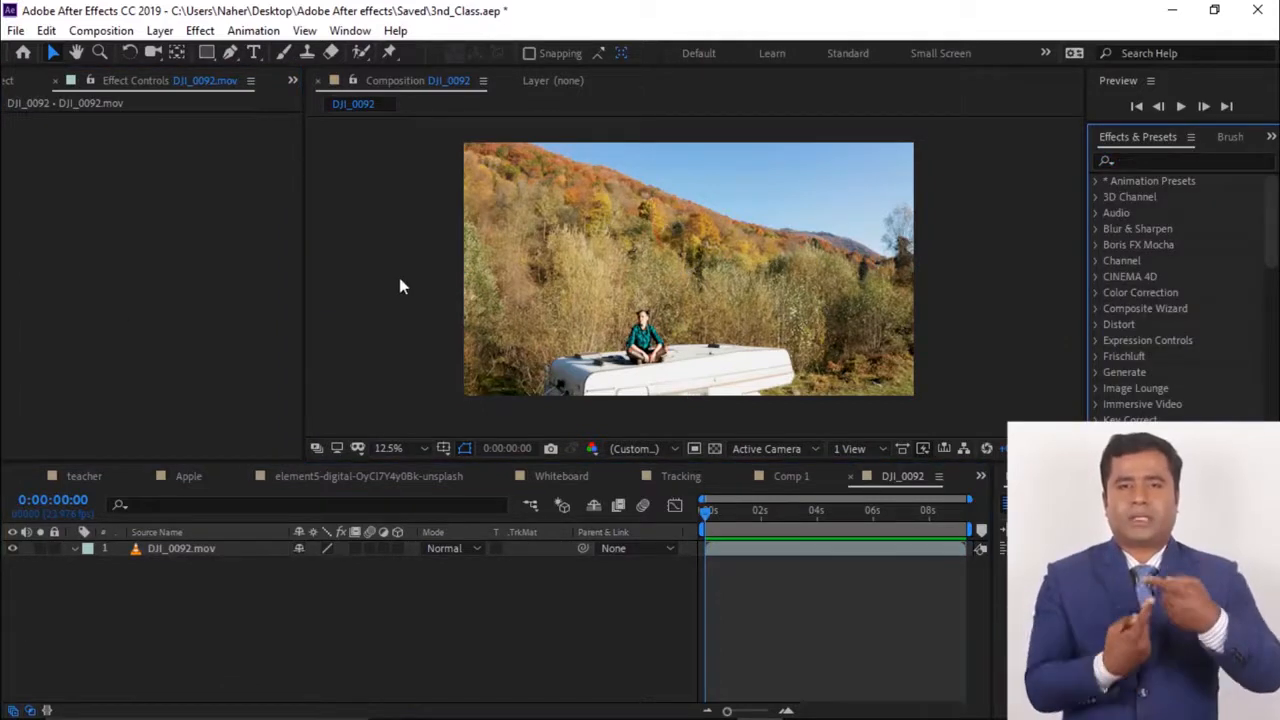
Add a new adjustment layer above DJI_0092.mov in the DJI_0092 composition
left_click(228, 626)
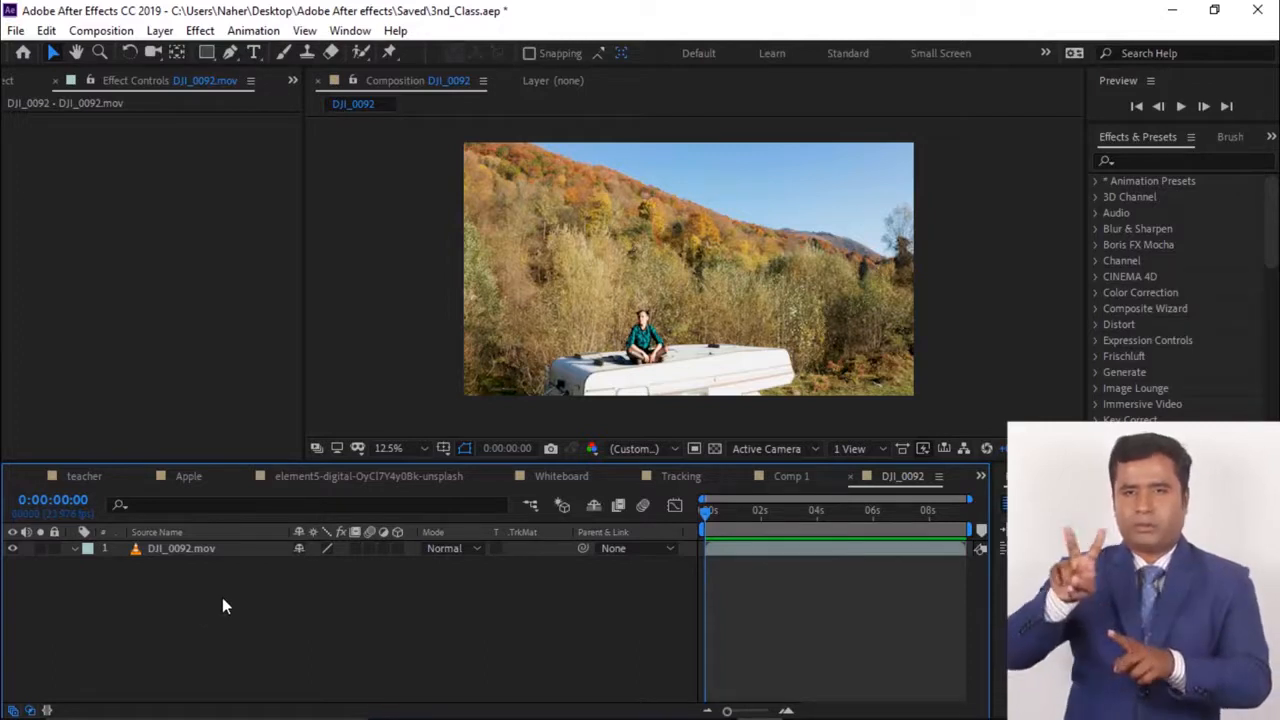
right_click(158, 619)
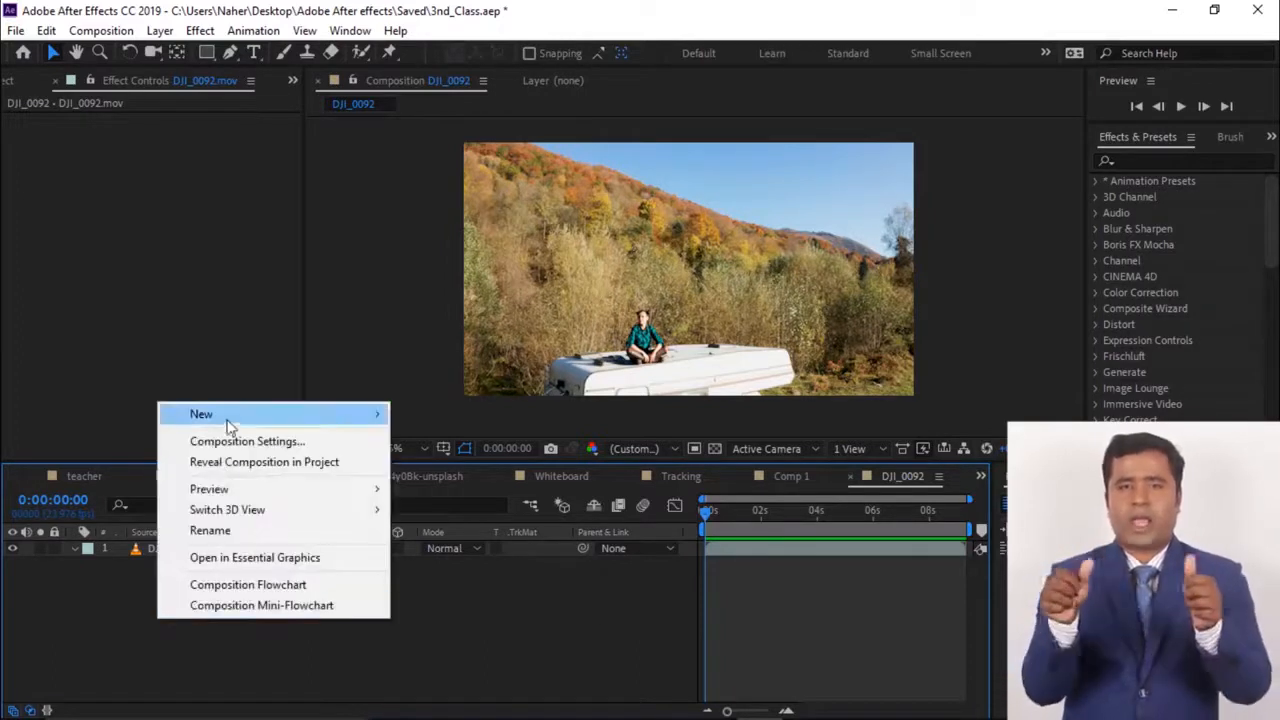
mouse_move(228, 422)
left_click(438, 565)
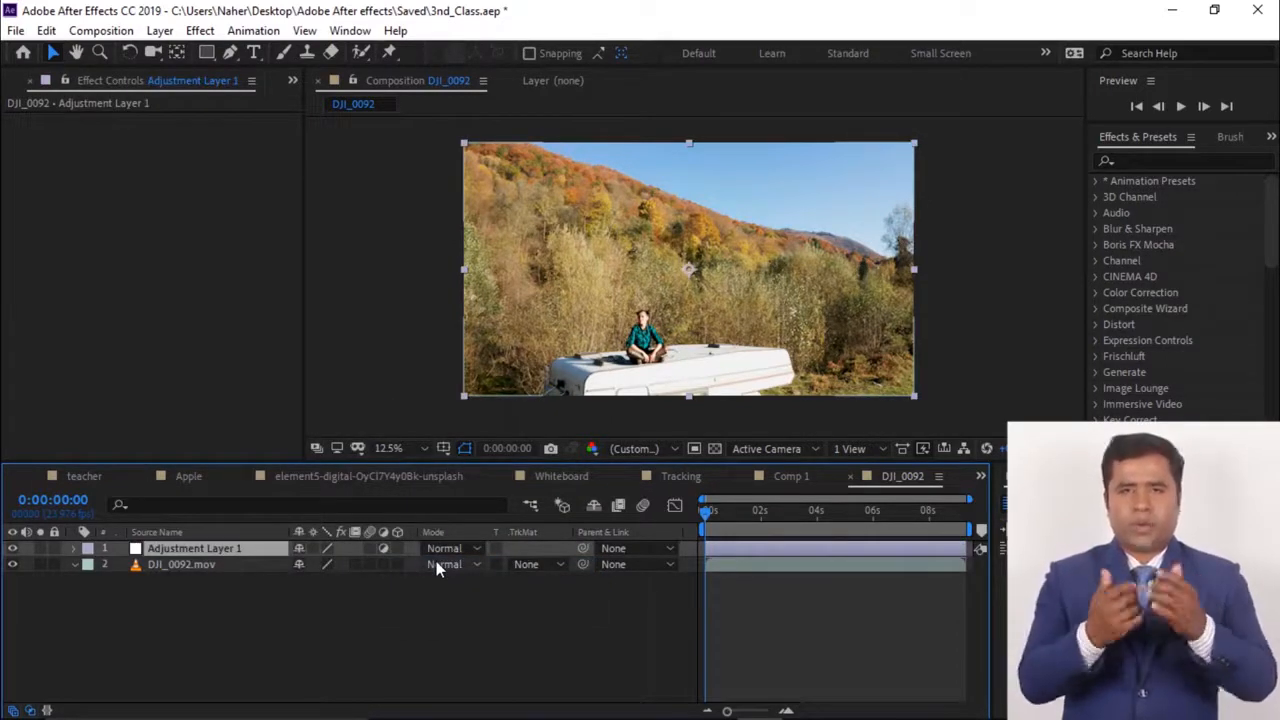
Apply the Distort Transform effect, found by searching for "transf", to Adjustment Layer 1 and set its Scale to 141
left_click(1150, 161)
type("trans")
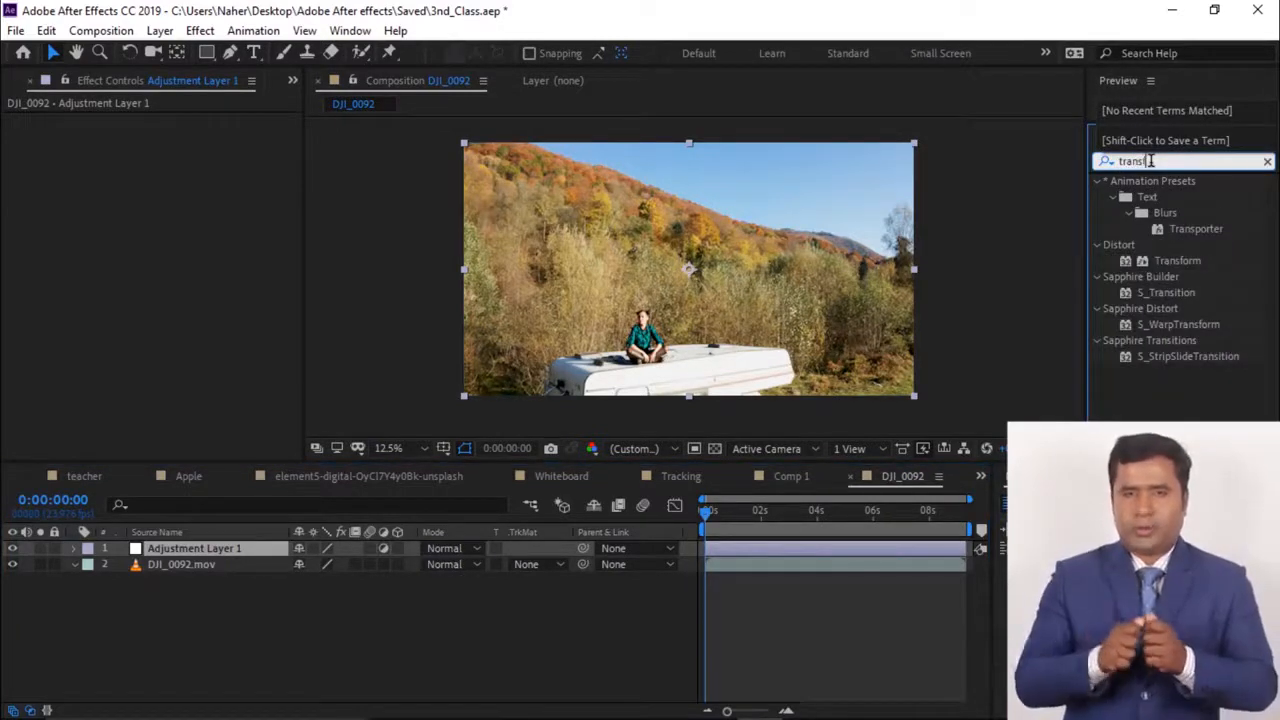
type("f")
double_click(1178, 197)
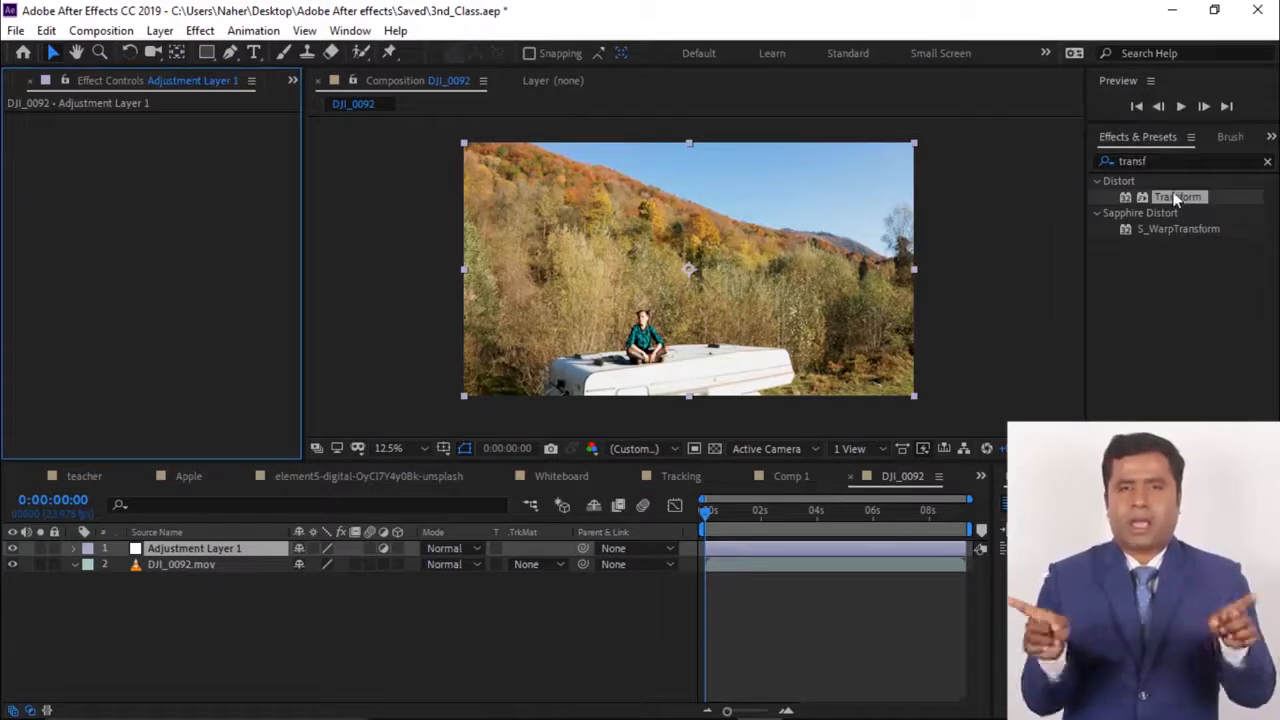
left_click_drag(1178, 197, 222, 551)
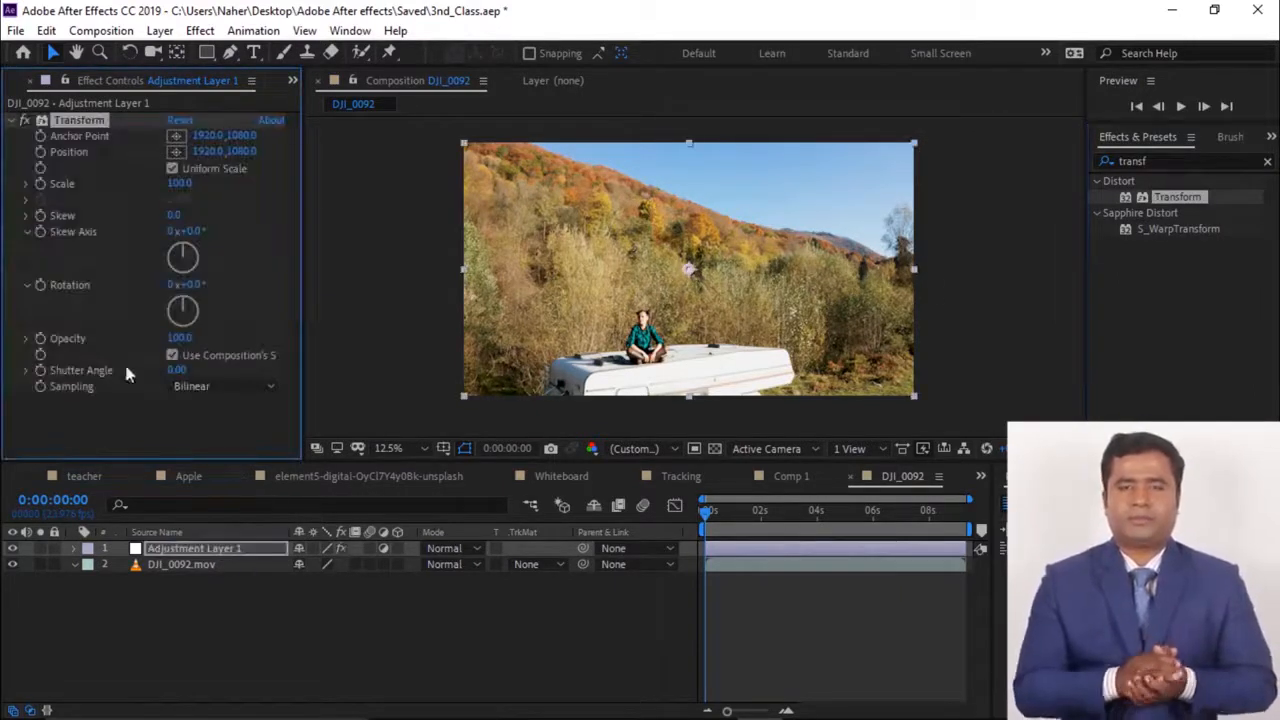
left_click_drag(178, 183, 215, 182)
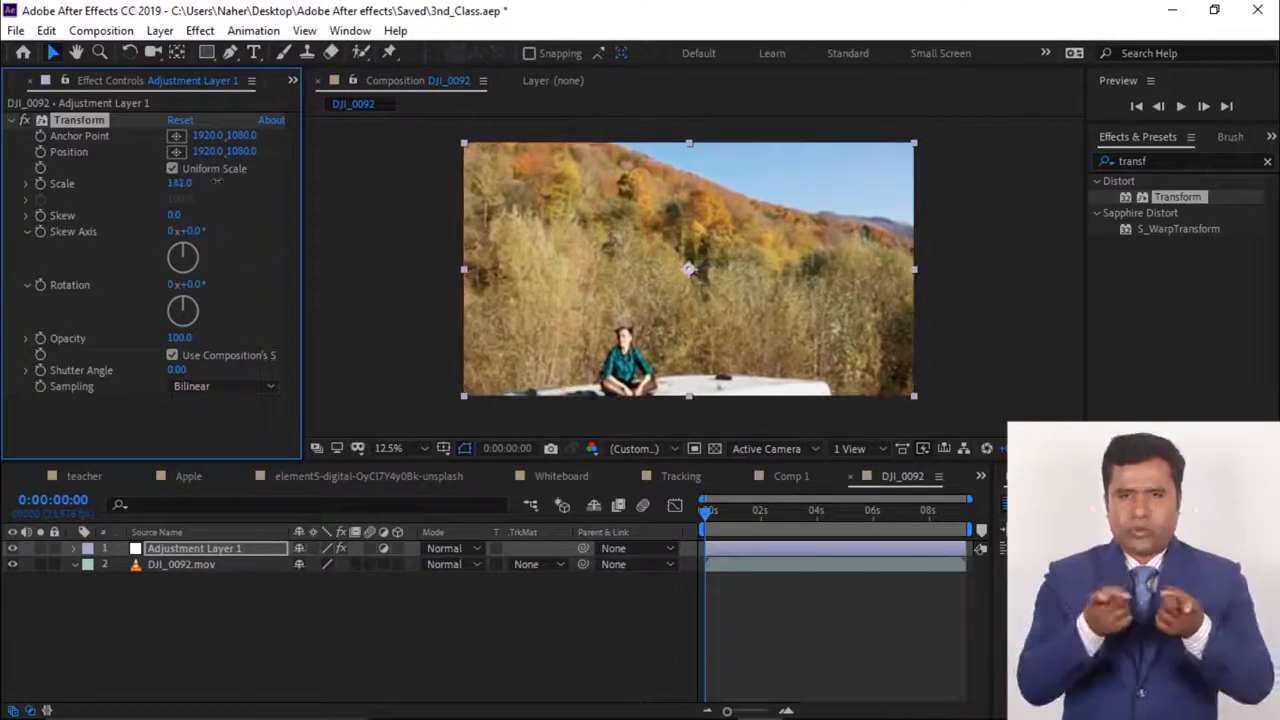
Narrow the adjustment layer to a thin vertical strip in the middle of the frame and rotate it slightly counterclockwise
left_click_drag(464, 270, 660, 285)
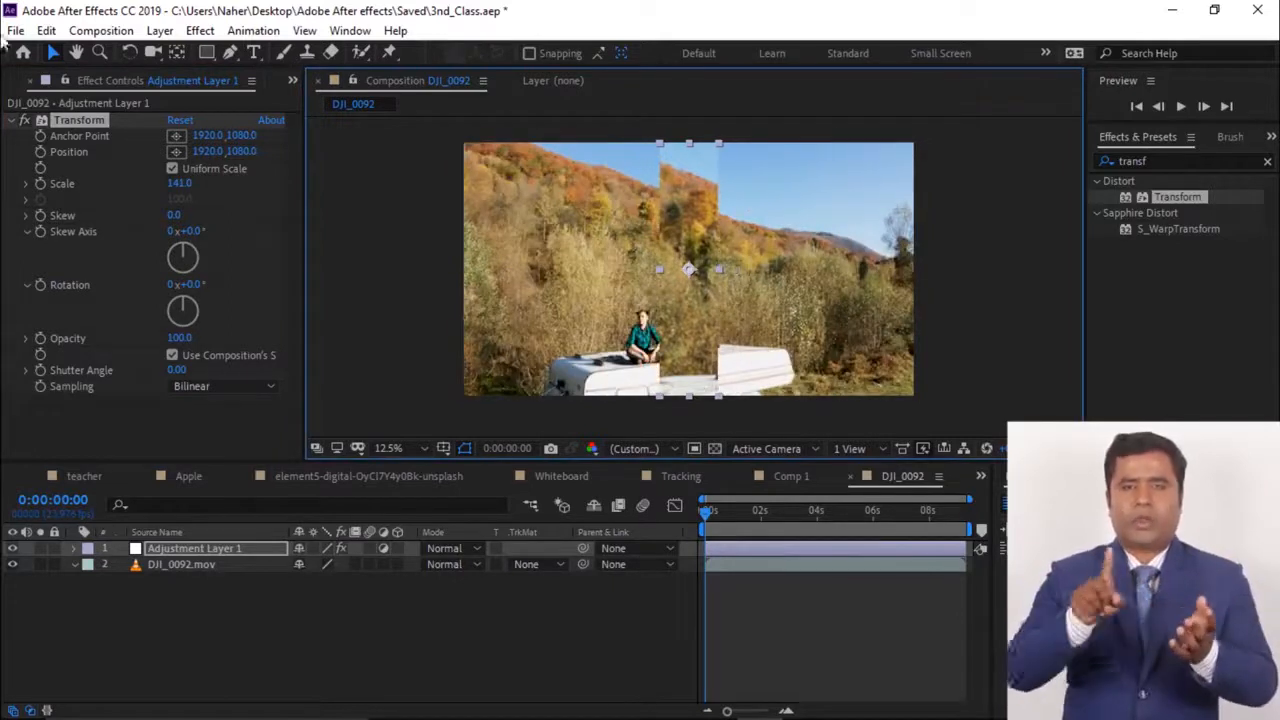
left_click(129, 52)
left_click(720, 414)
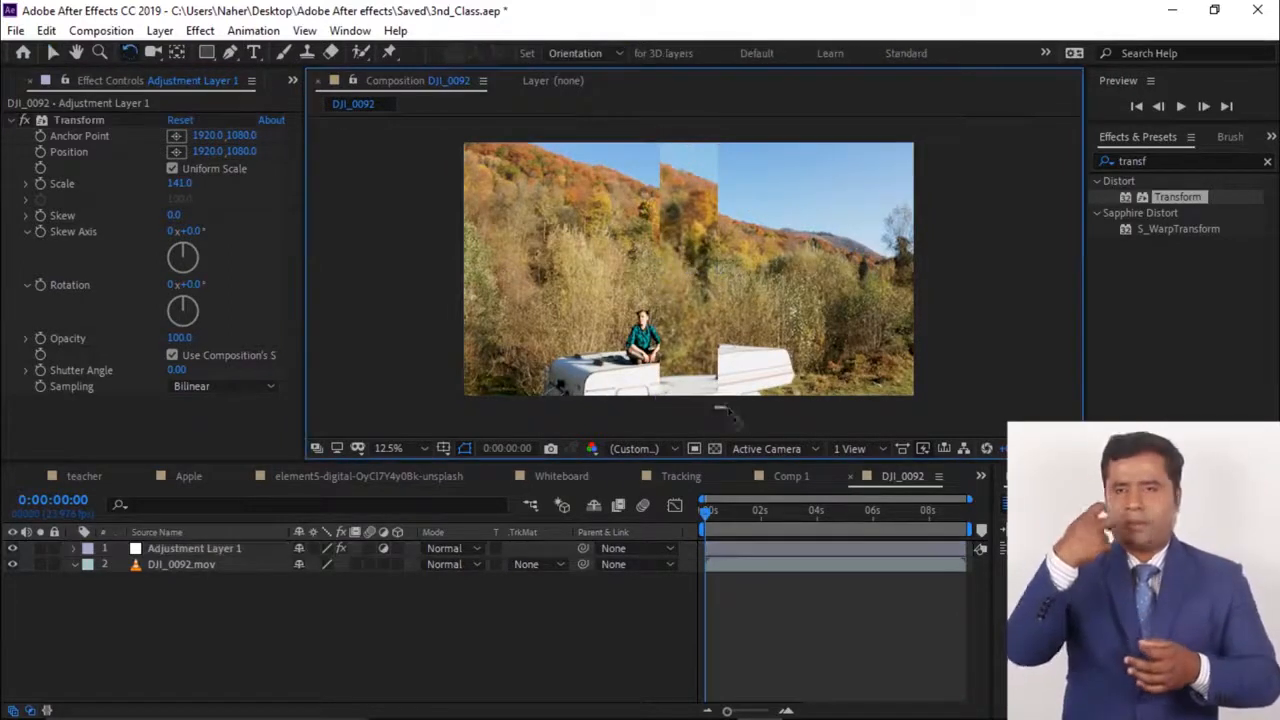
left_click(698, 386)
left_click_drag(700, 386, 740, 392)
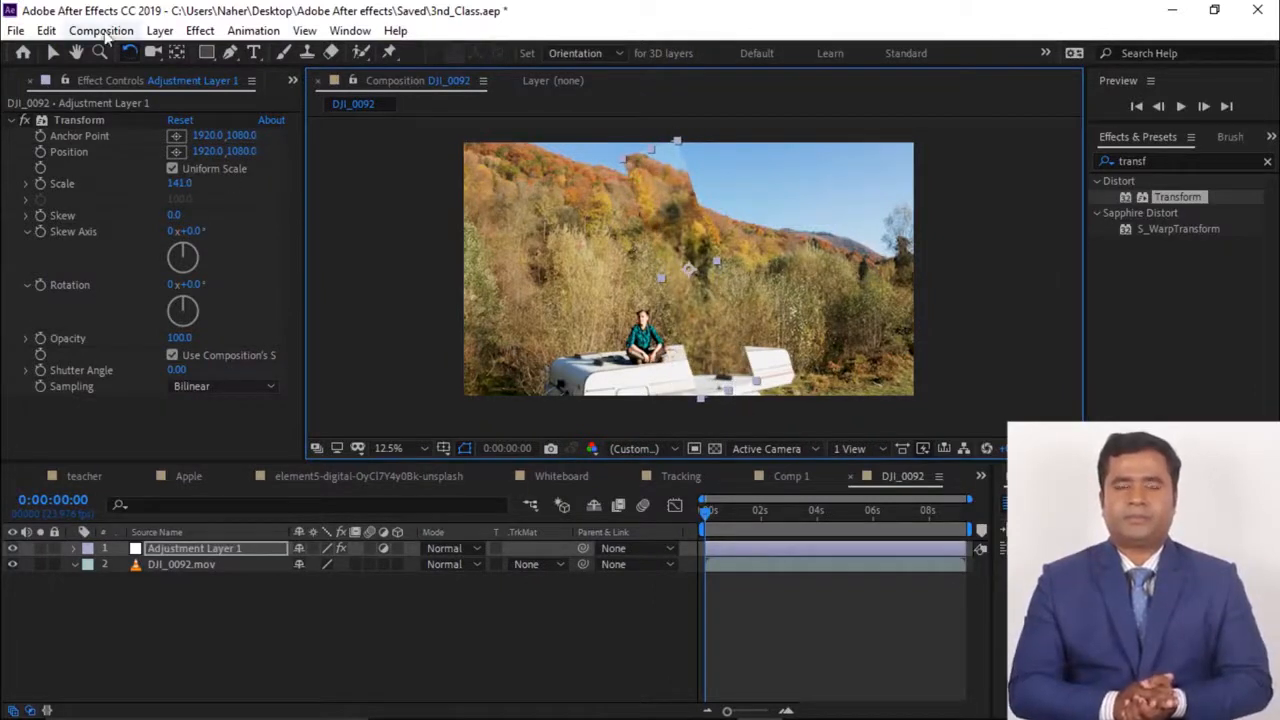
Move the tilted strip outside the frame's left edge to -704, 1216 and set a Position keyframe at 0:00:00:00
left_click(53, 52)
left_click_drag(651, 147, 350, 230)
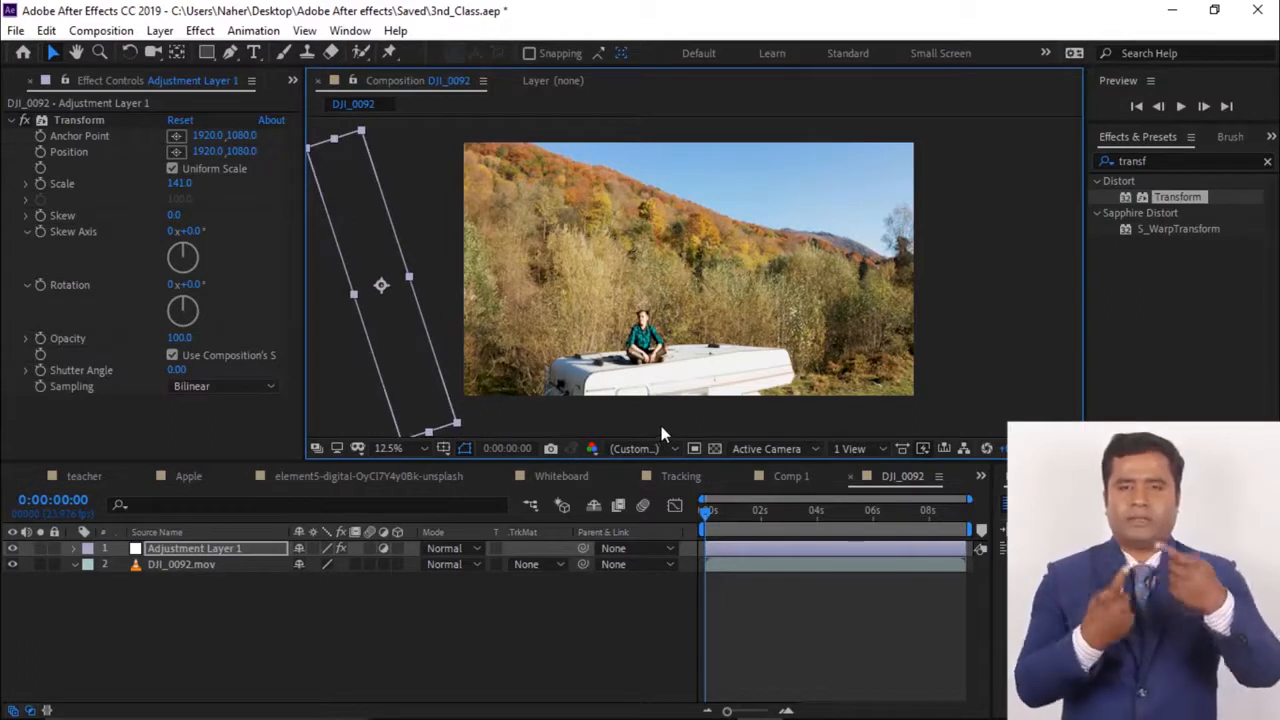
key("p")
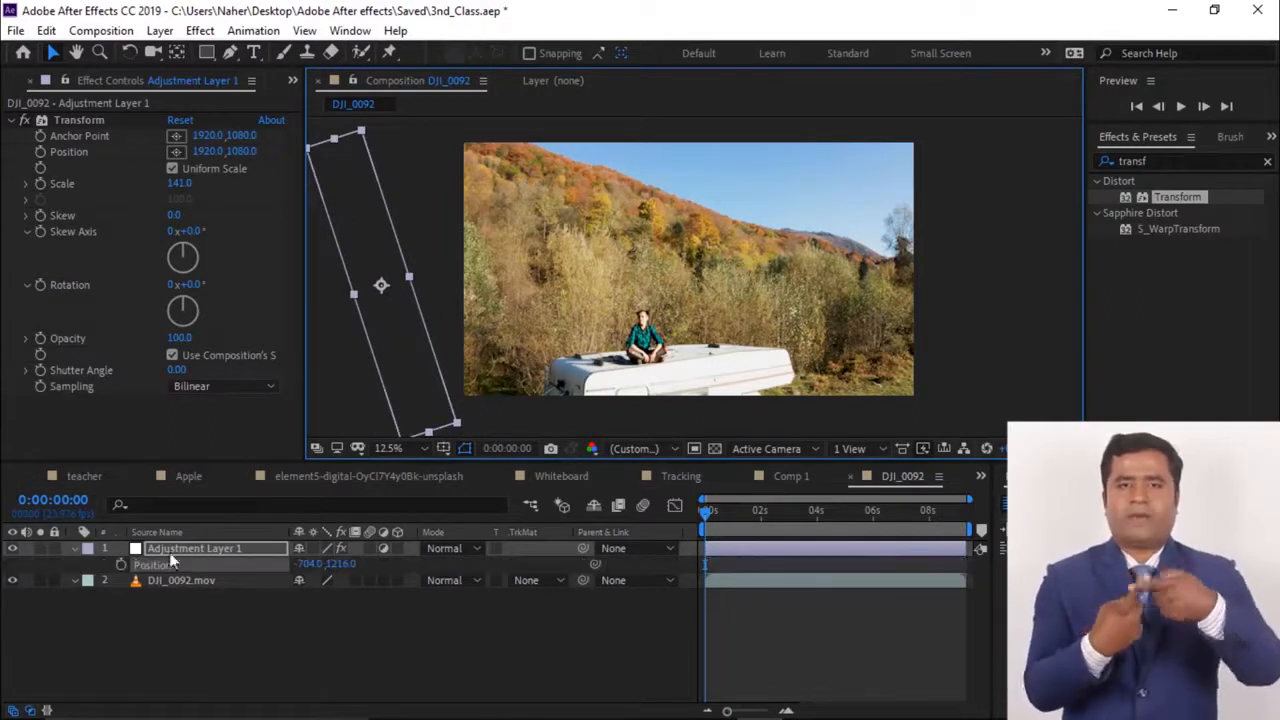
left_click(121, 565)
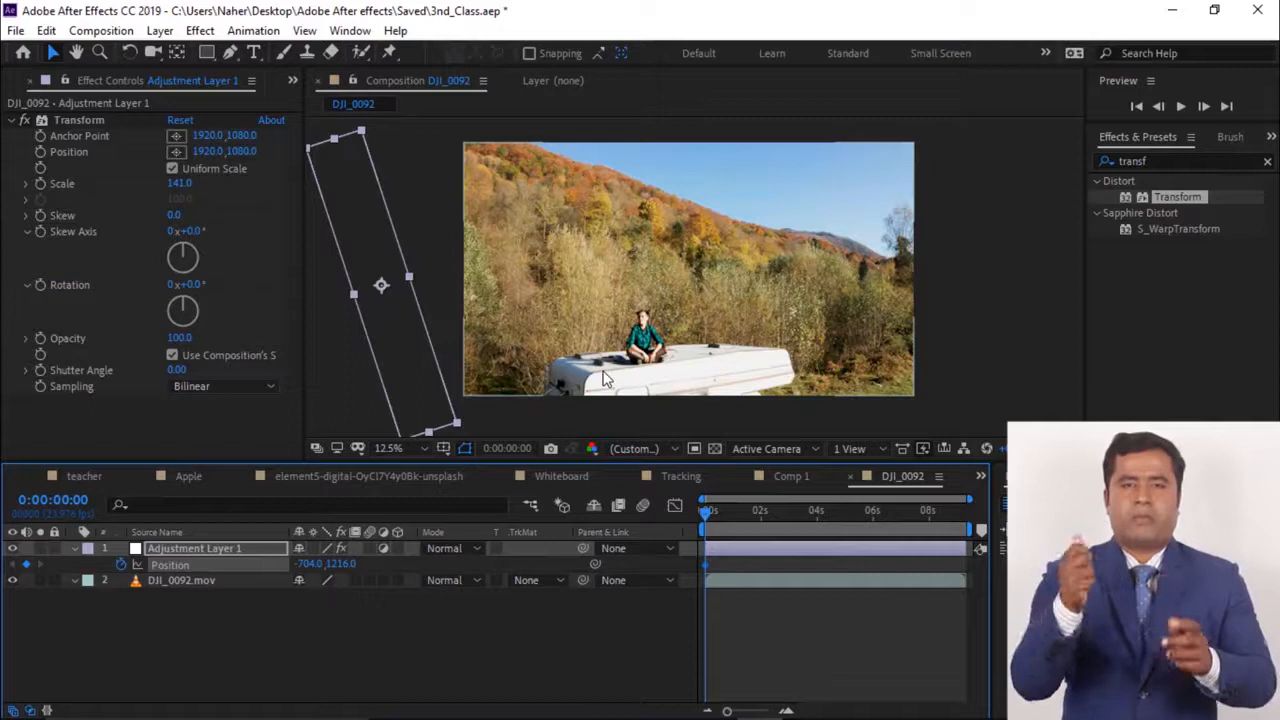
Keyframe the strip's Position at 4784, 1216 beyond the frame's right edge under a second in, and inspect the sweep at 0:00:00:11
key("shift+Page_Down")
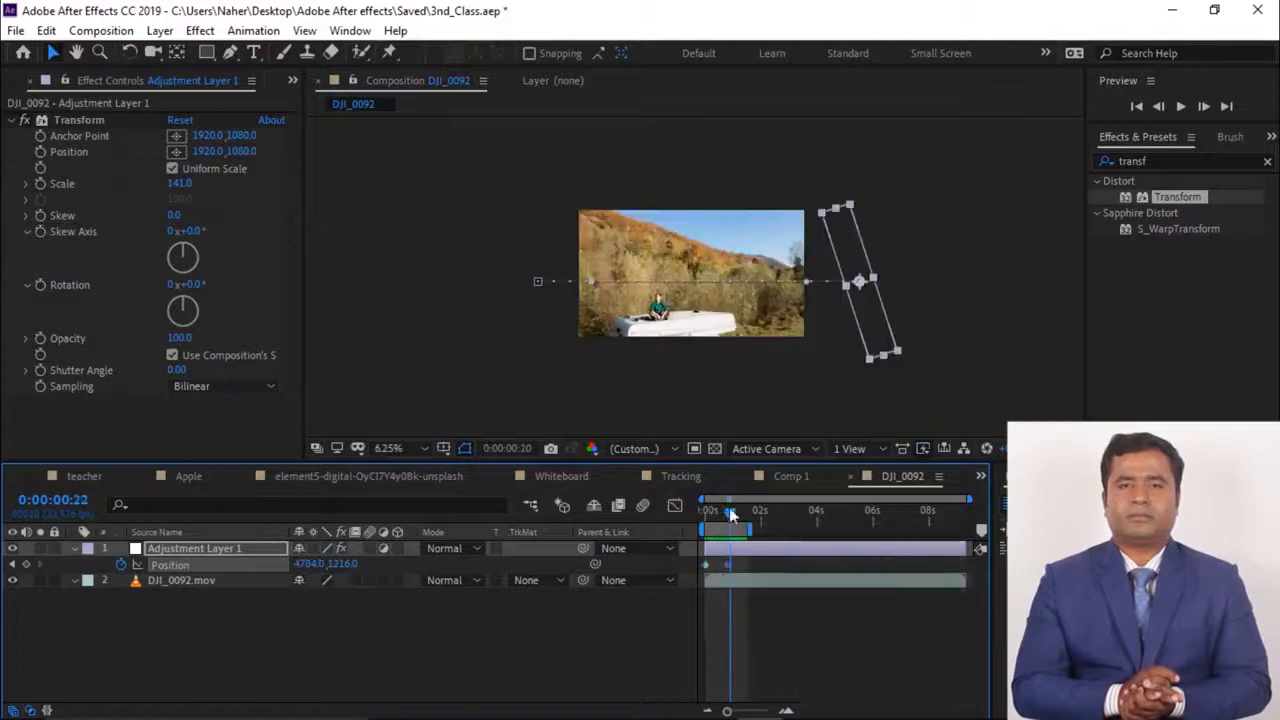
left_click_drag(731, 515, 718, 519)
key("period")
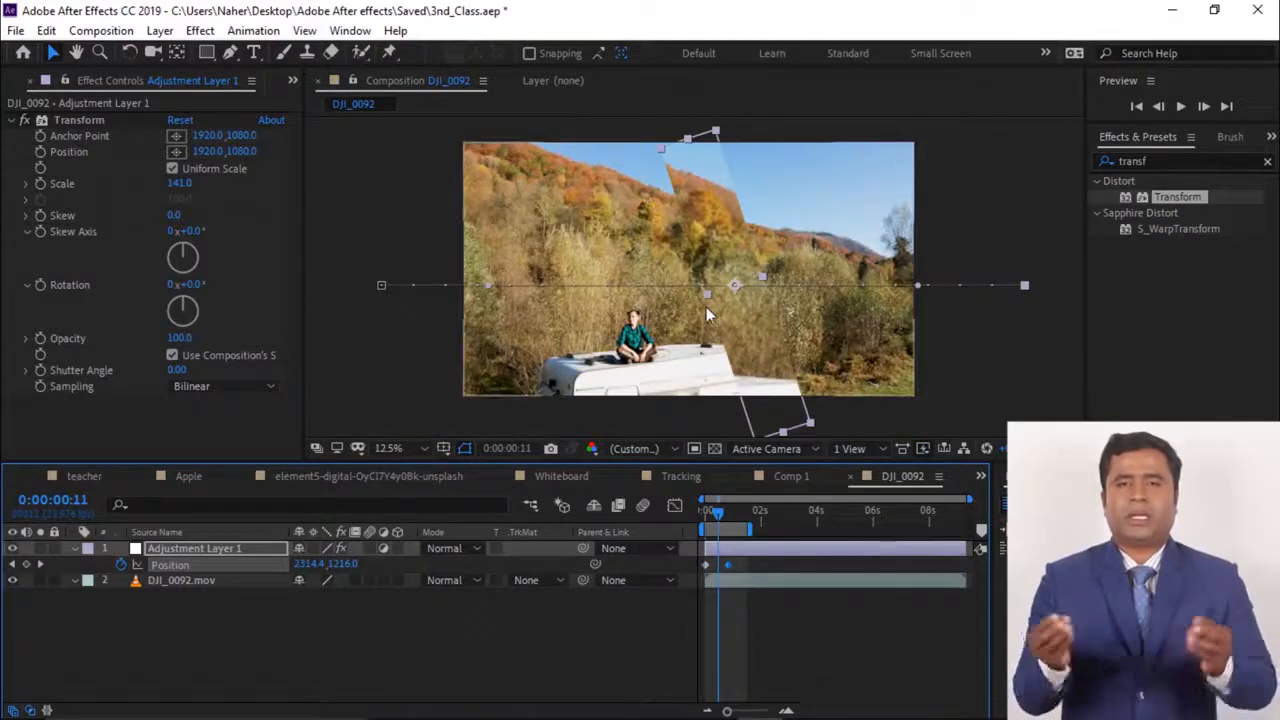
left_click_drag(706, 307, 661, 312)
key("v")
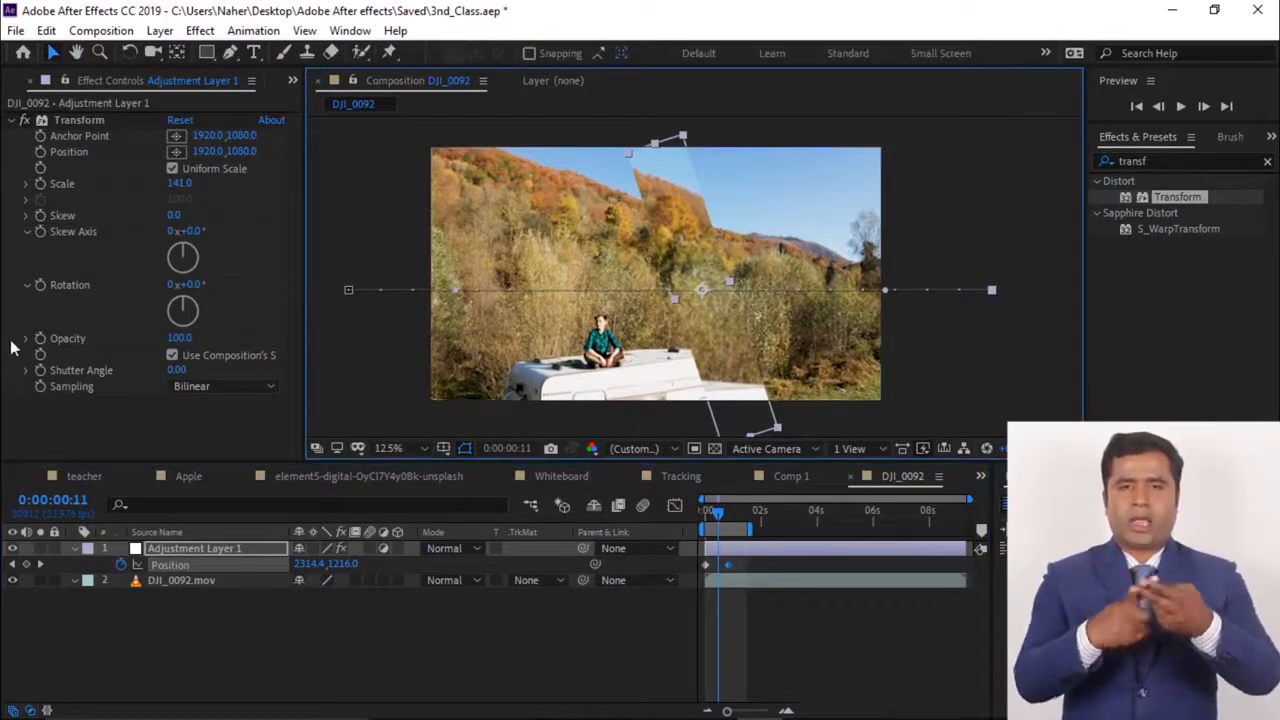
Apply Transform directly to DJI_0092.mov and animate its Scale down from about 136 over roughly two seconds, previewing the zoom-out
left_click_drag(194, 288, 220, 288)
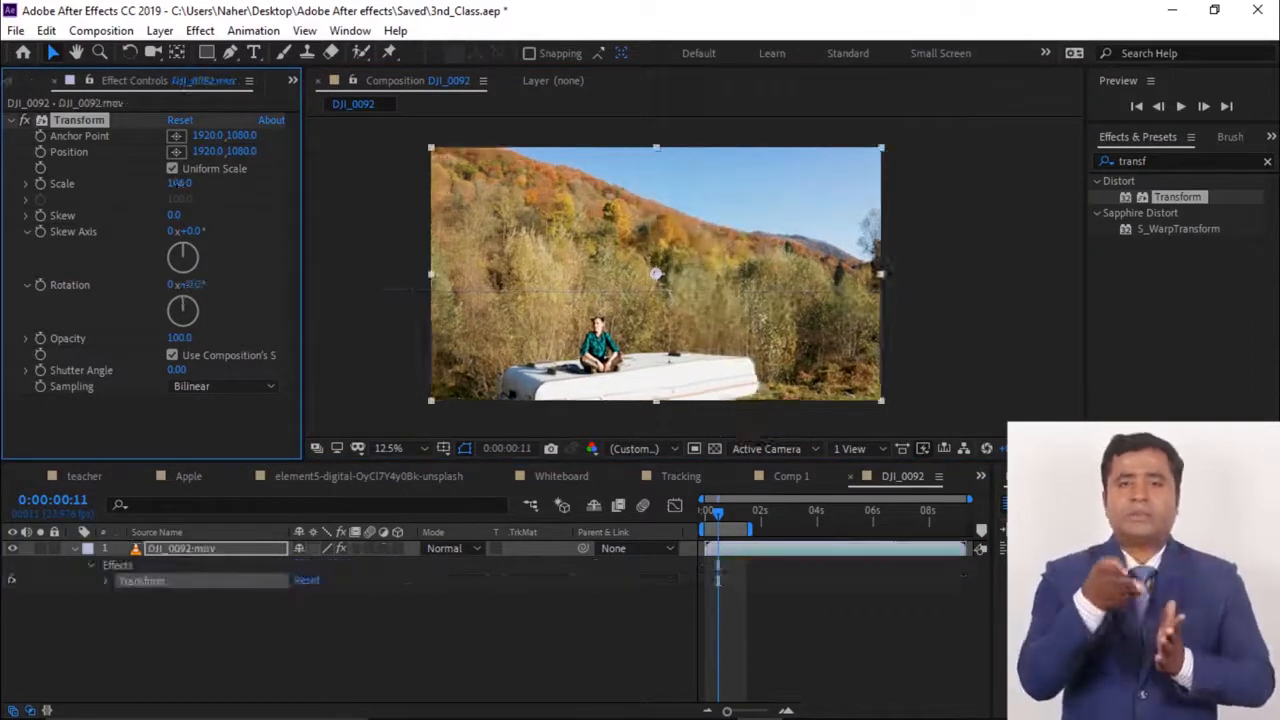
left_click_drag(202, 183, 205, 183)
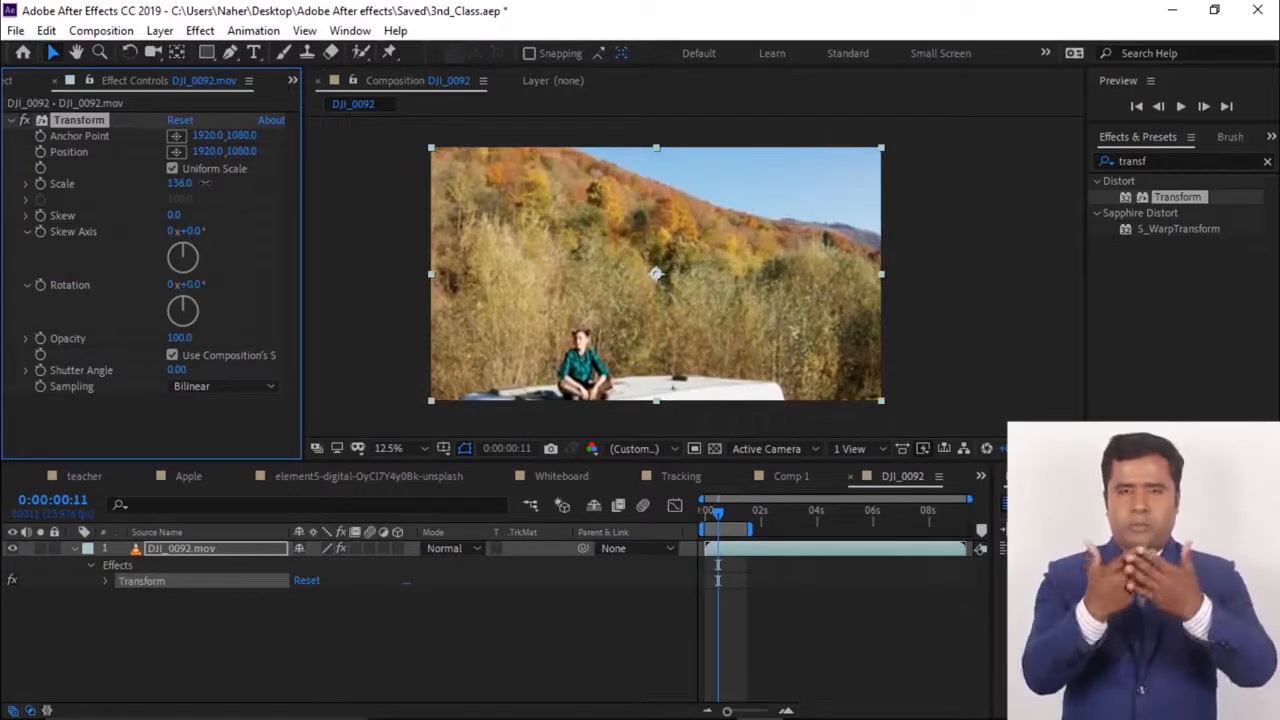
left_click_drag(718, 520, 671, 519)
key("comma")
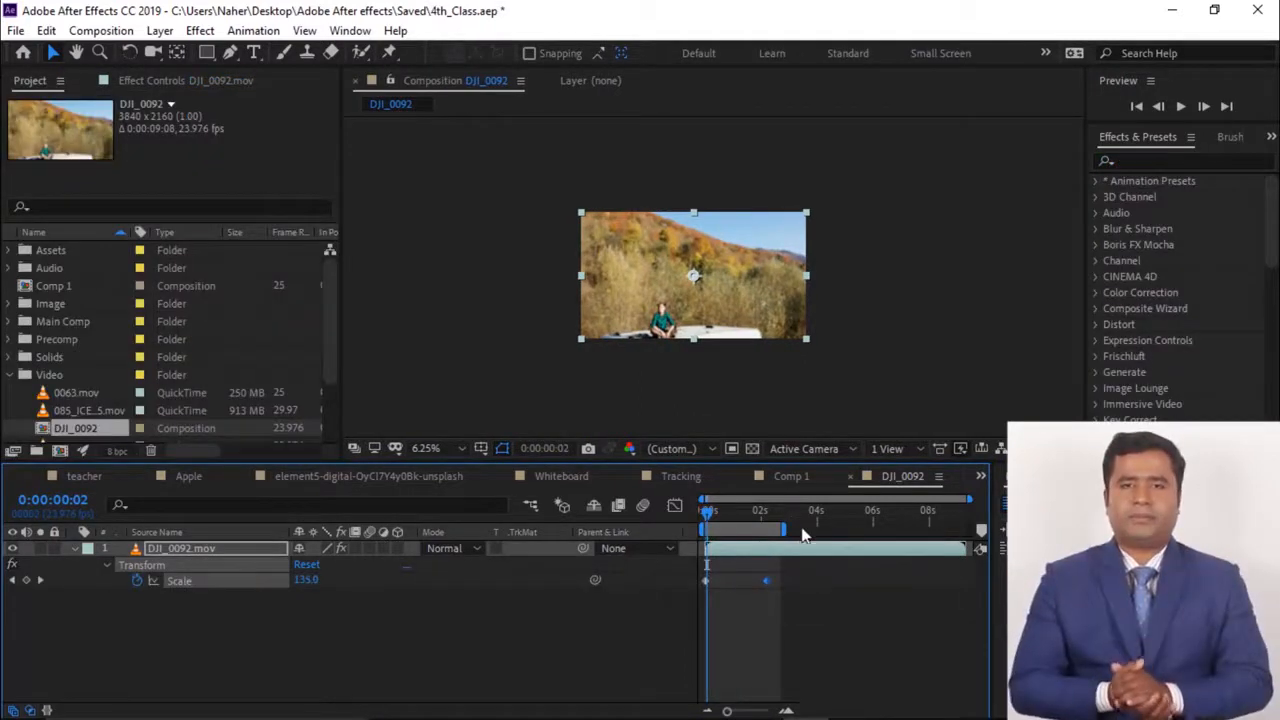
key("space")
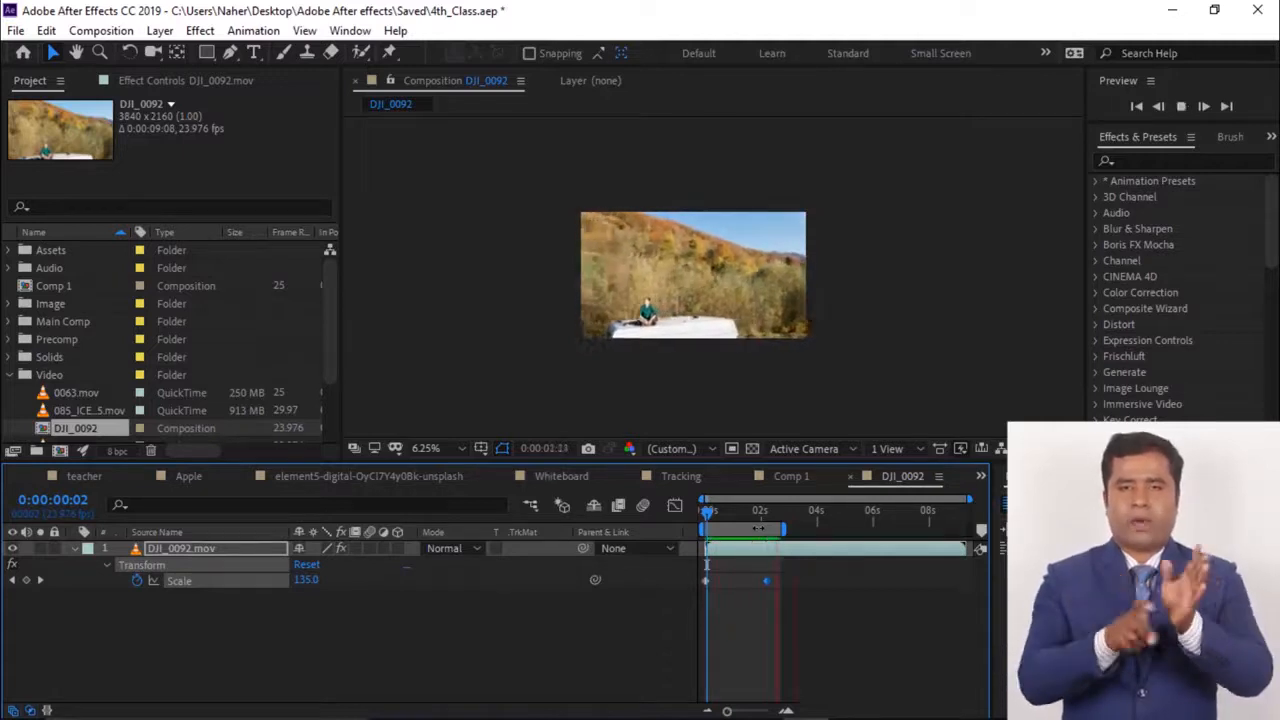
Stop the zoom-out preview and apply the Levels effect to DJI_0092.mov in place of Transform
key("space")
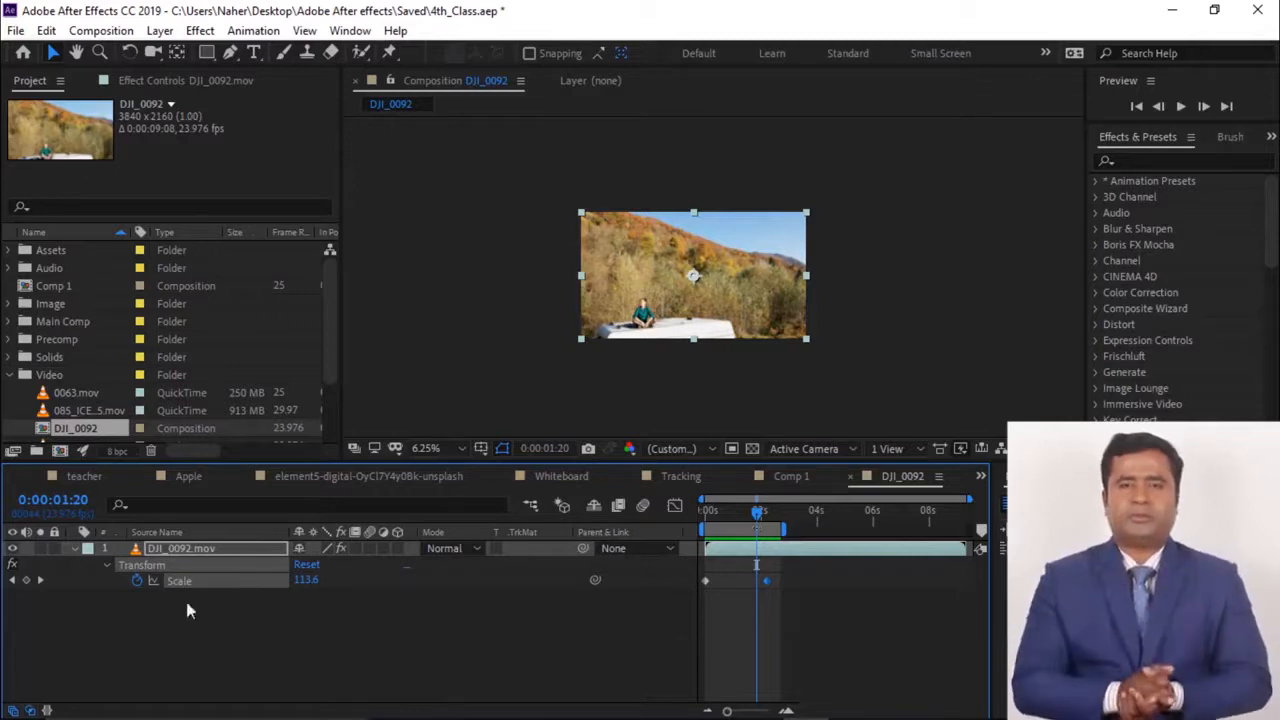
left_click(1187, 162)
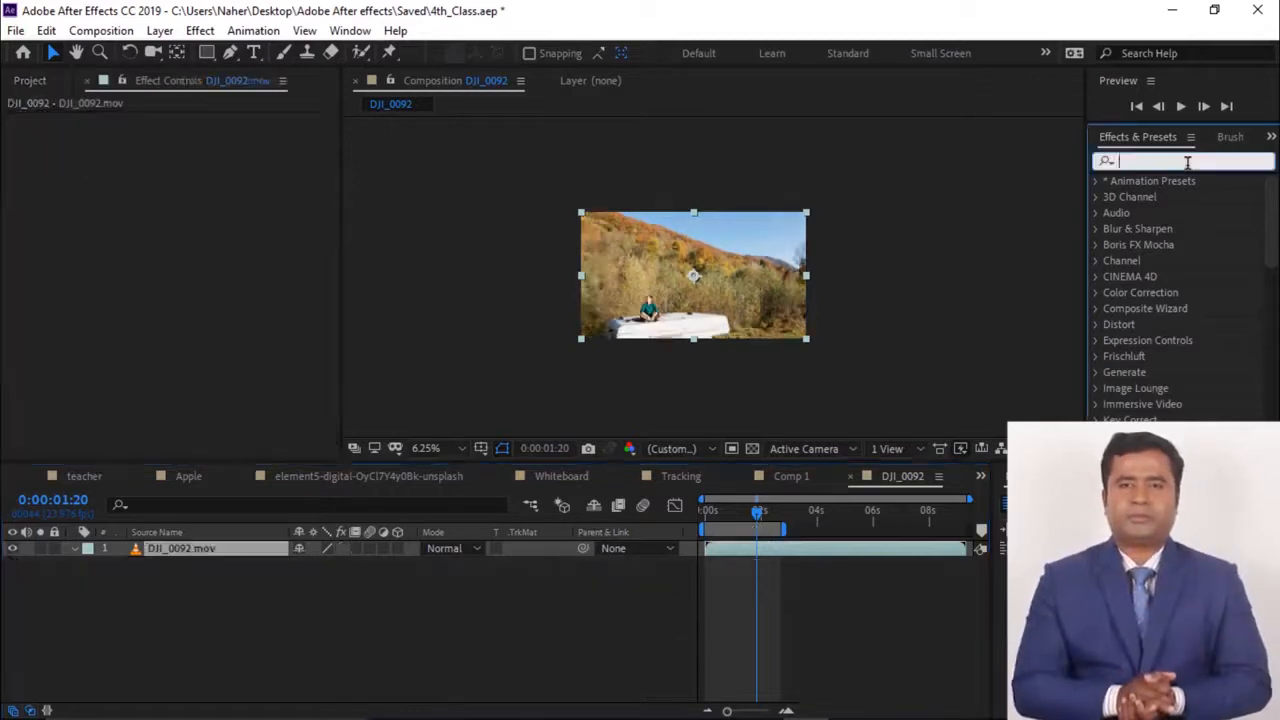
type("level")
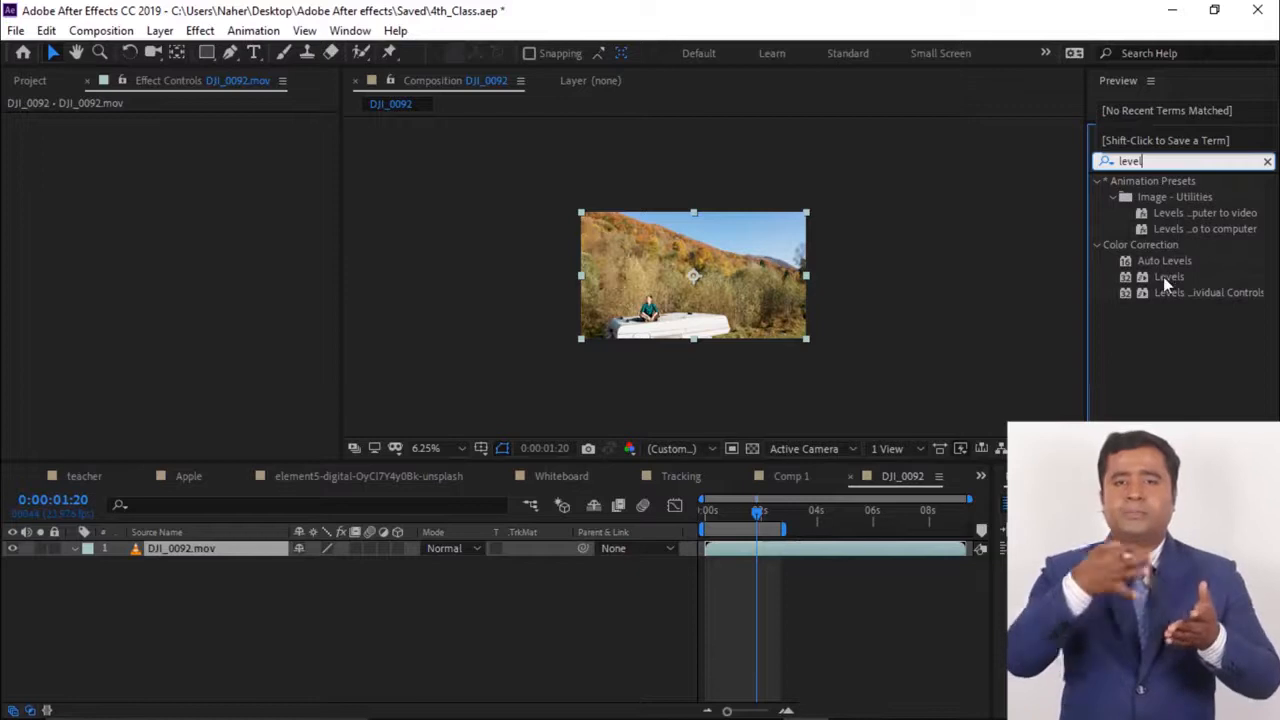
left_click_drag(1168, 279, 672, 291)
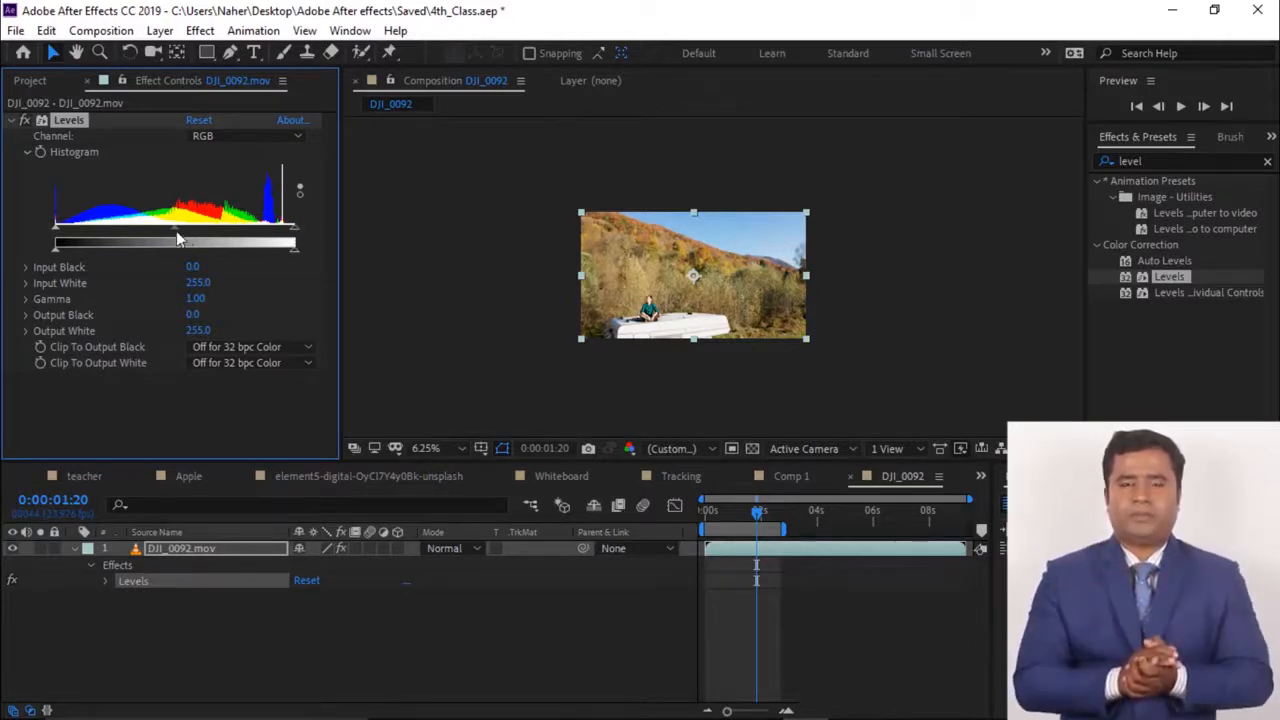
Raise the clip's contrast in Levels with Input Black 31, Input White 243 and Gamma 0.64
left_click_drag(55, 231, 80, 234)
scroll(505, 297, "up", 2)
left_click_drag(535, 295, 834, 161)
key("v")
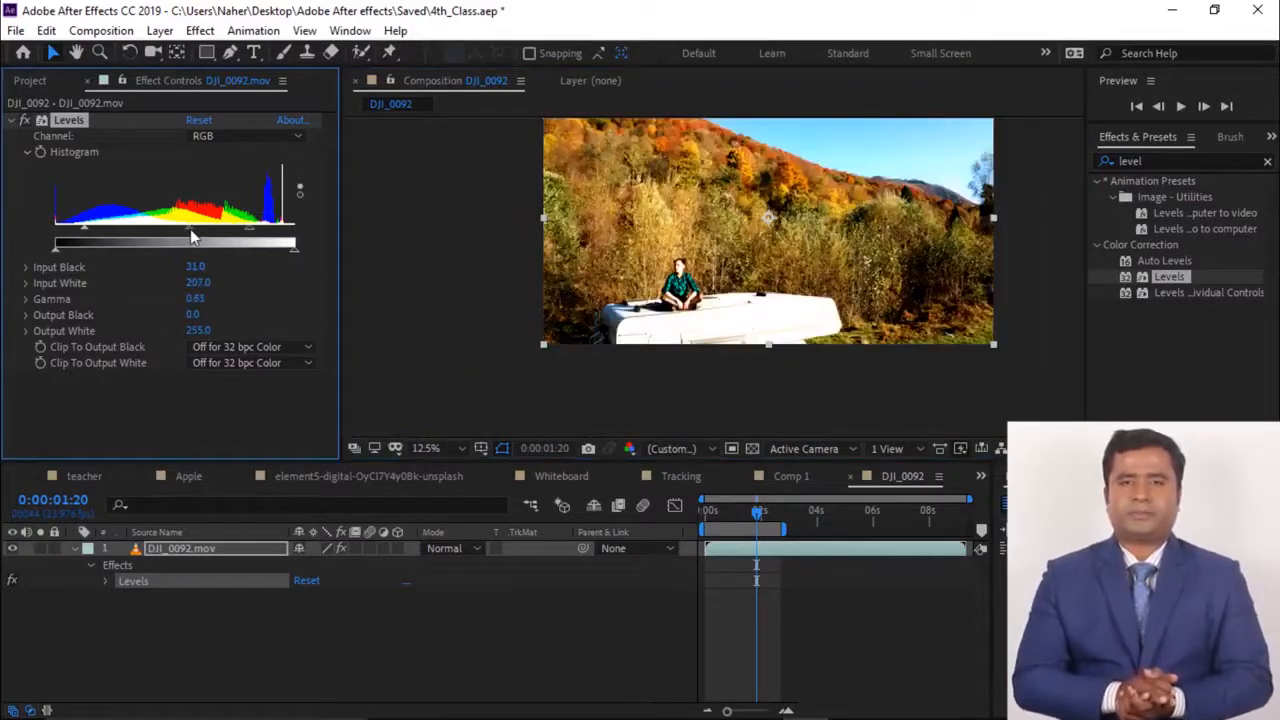
mouse_move(188, 232)
left_mouse_down()
mouse_move(146, 234)
mouse_move(186, 237)
left_mouse_up()
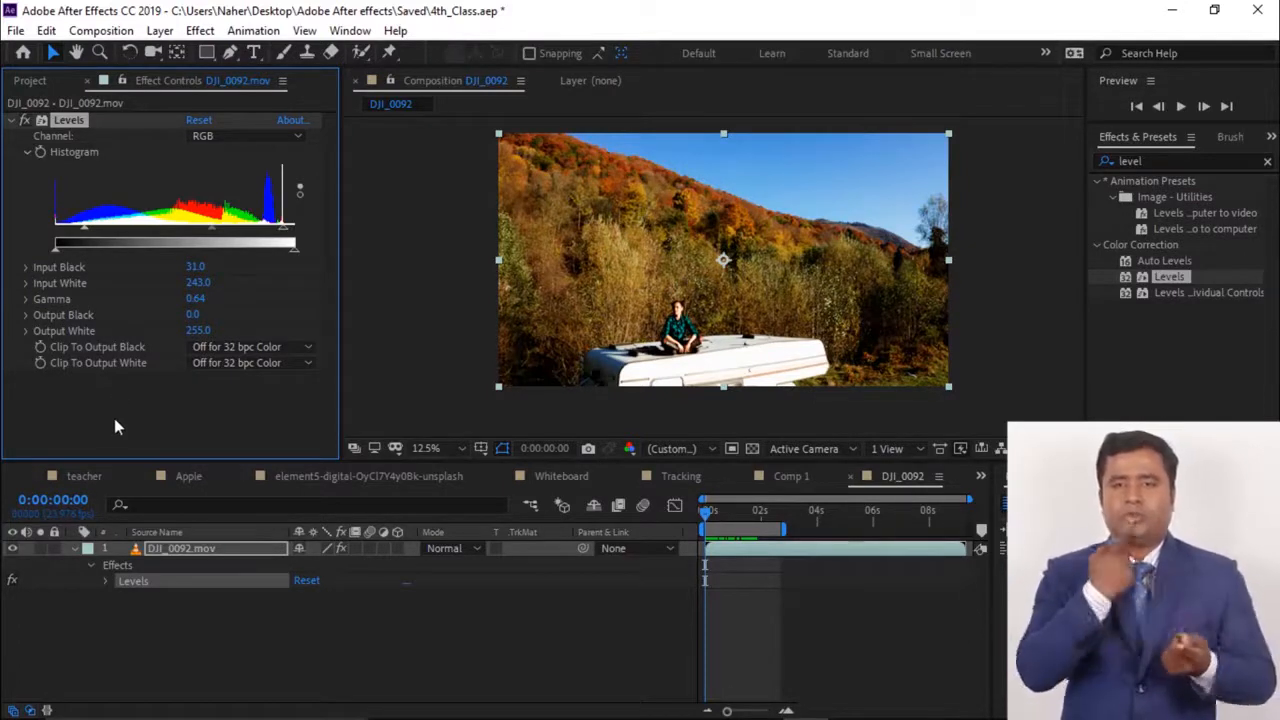
Apply Offset to DJI_0092.mov and animate Shift Center To vertically from 0:00:00:00, ending at 1920, 7570
left_click(1180, 161)
type("offset")
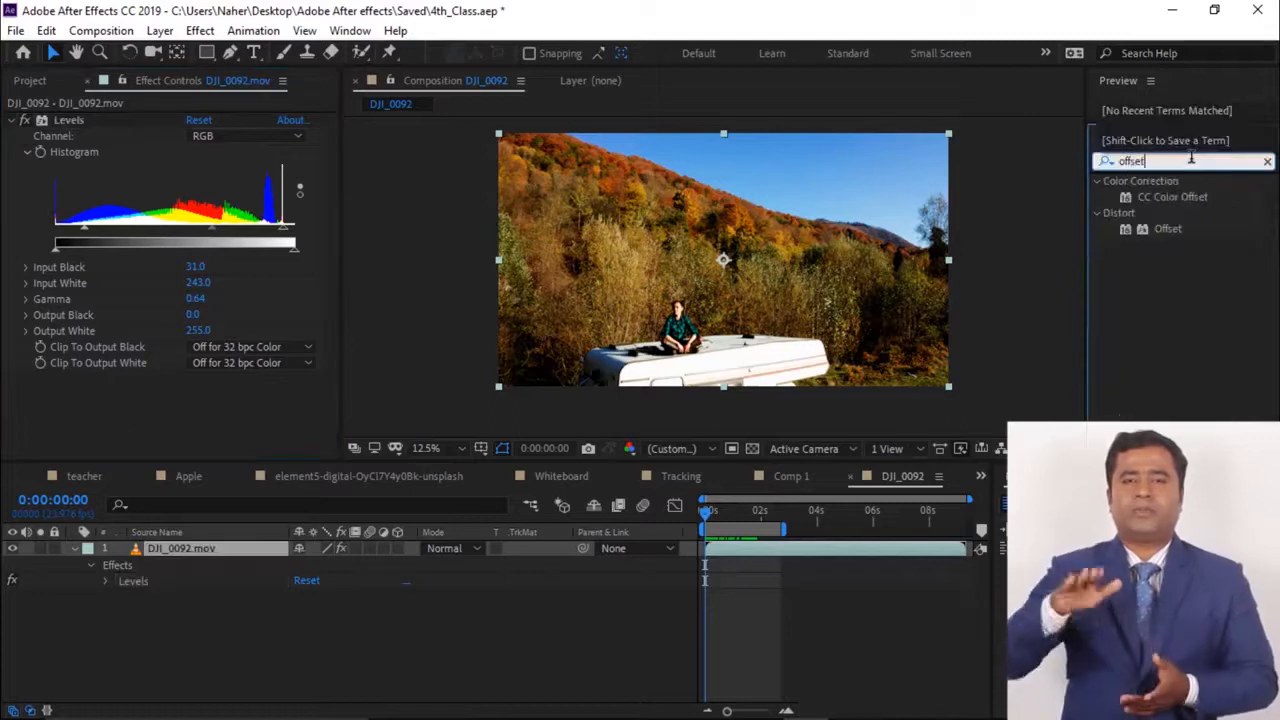
left_click_drag(1166, 229, 736, 293)
scroll(748, 290, "down", 3)
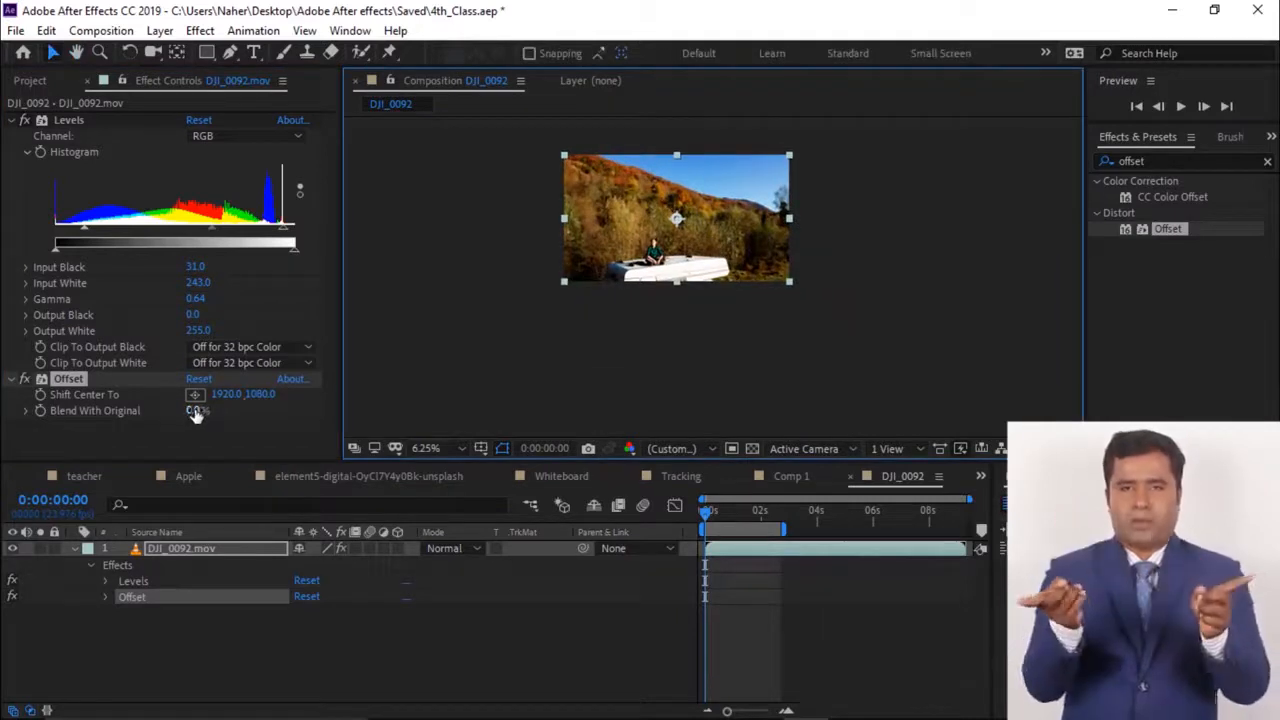
left_click_drag(258, 394, 1272, 357)
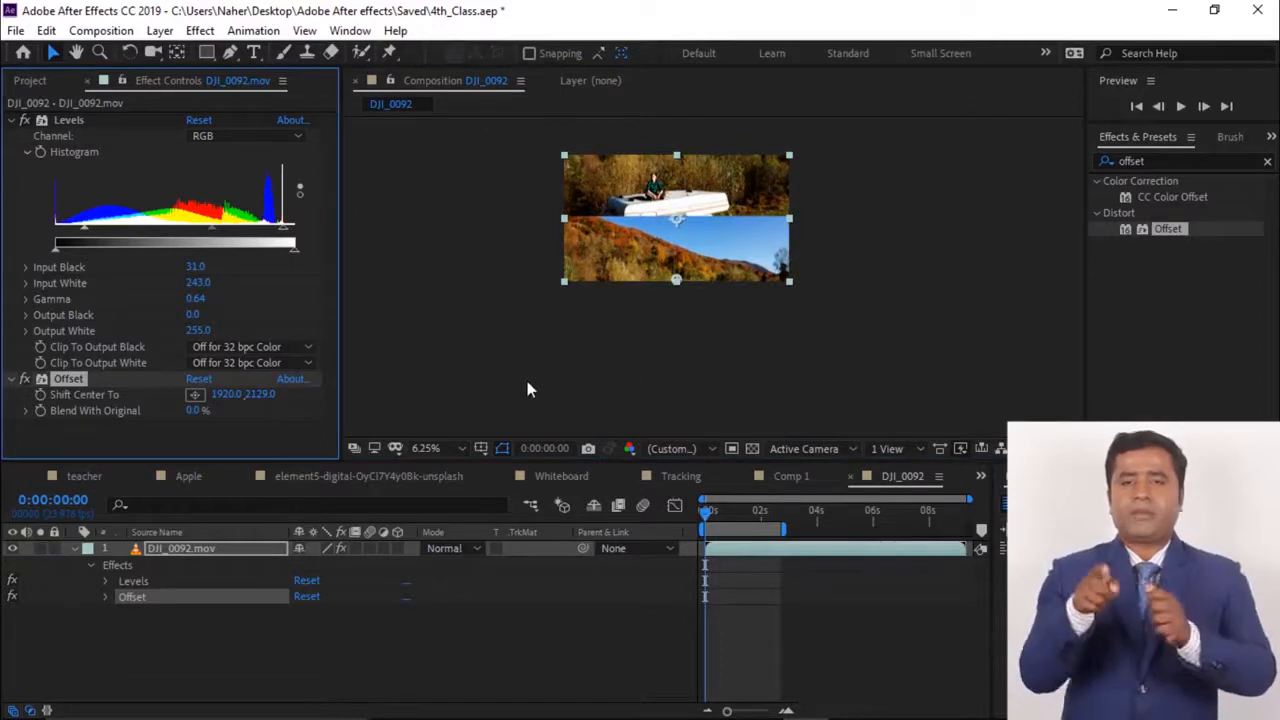
key("ctrl+z")
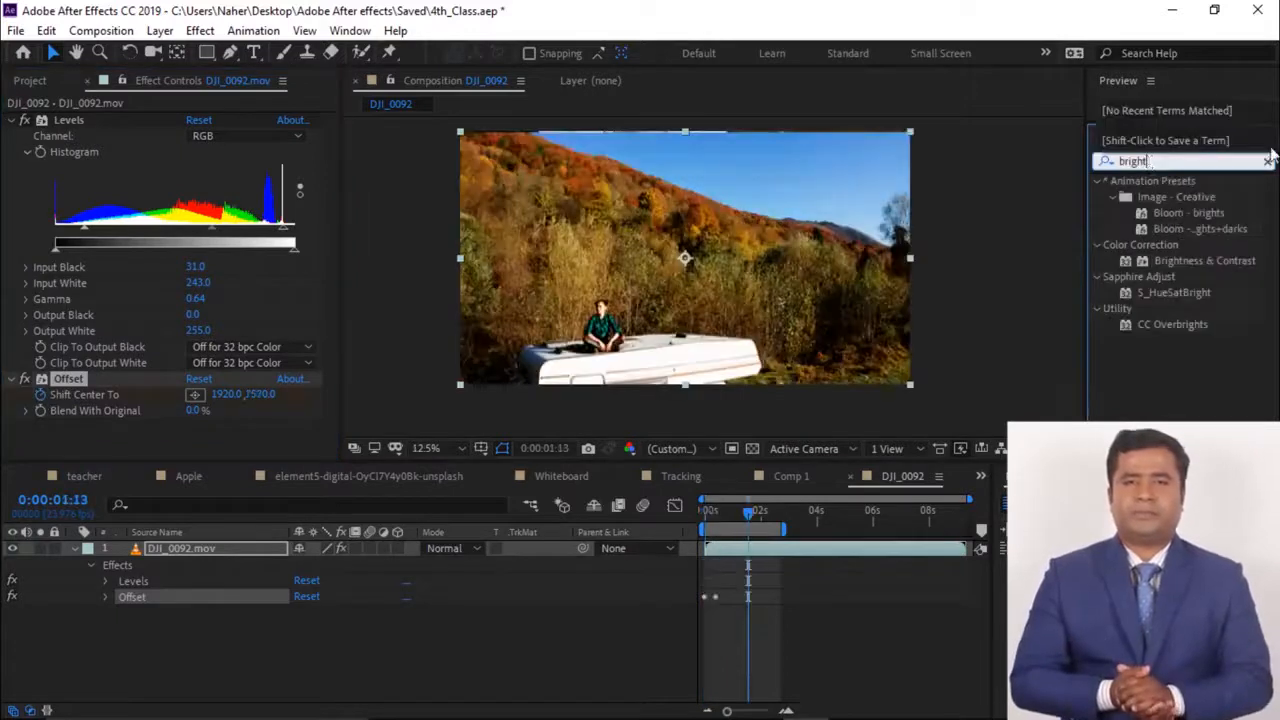
Apply Brightness & Contrast to the clip and turn off its Offset and Levels effects
left_click_drag(1204, 260, 779, 274)
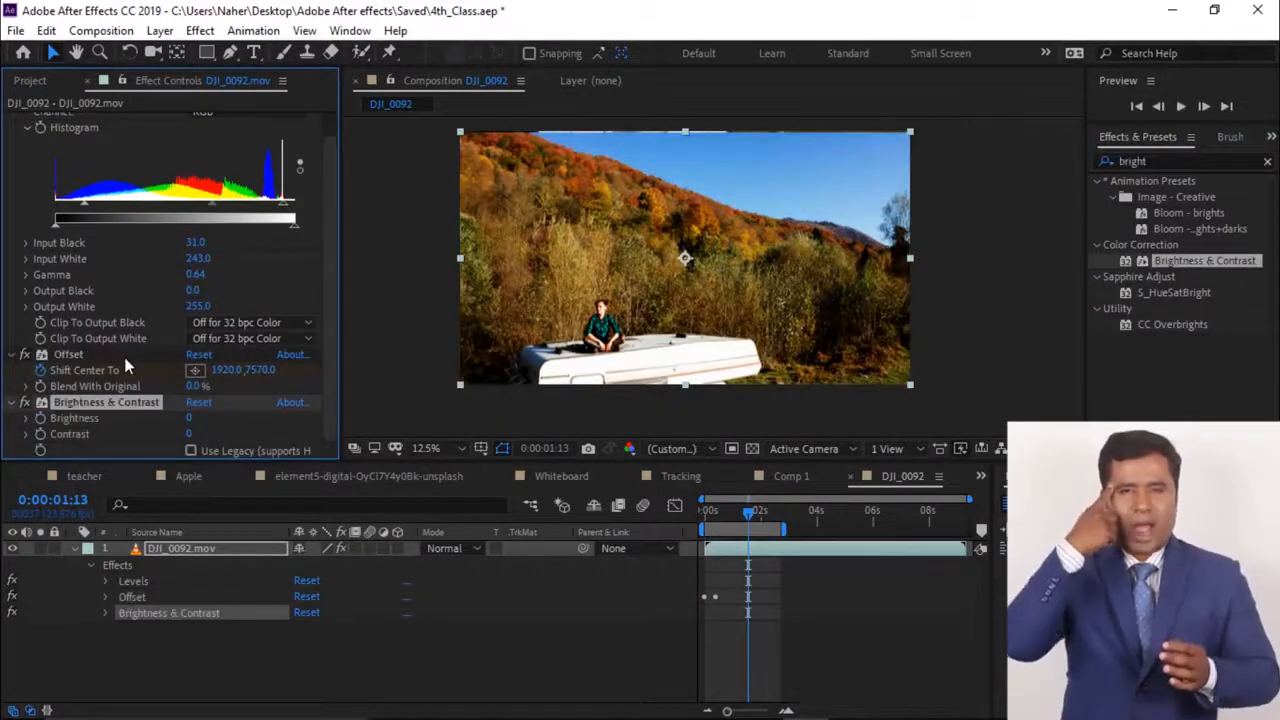
left_click(24, 354)
scroll(28, 200, "up", 1)
left_click(26, 120)
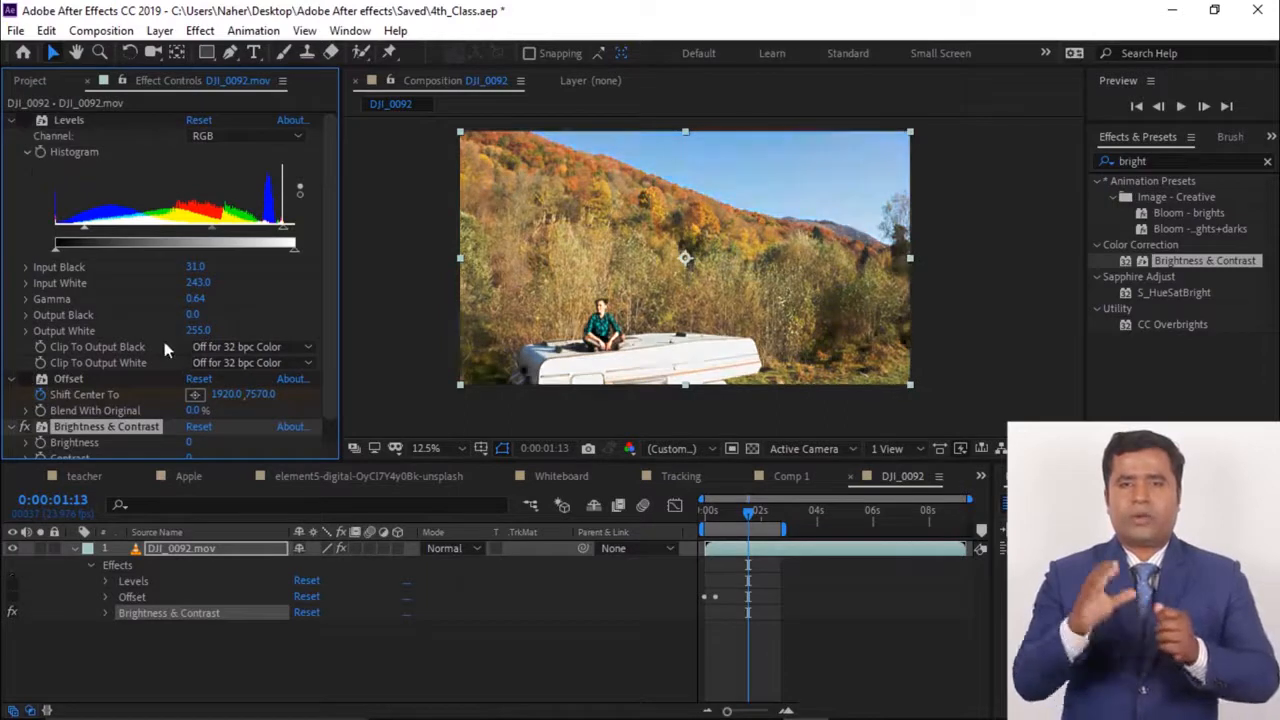
Set the clip's Brightness to about -47 and its Contrast to 50
scroll(164, 341, "down", 1)
mouse_move(190, 418)
left_mouse_down()
mouse_move(237, 418)
mouse_move(195, 418)
left_mouse_up()
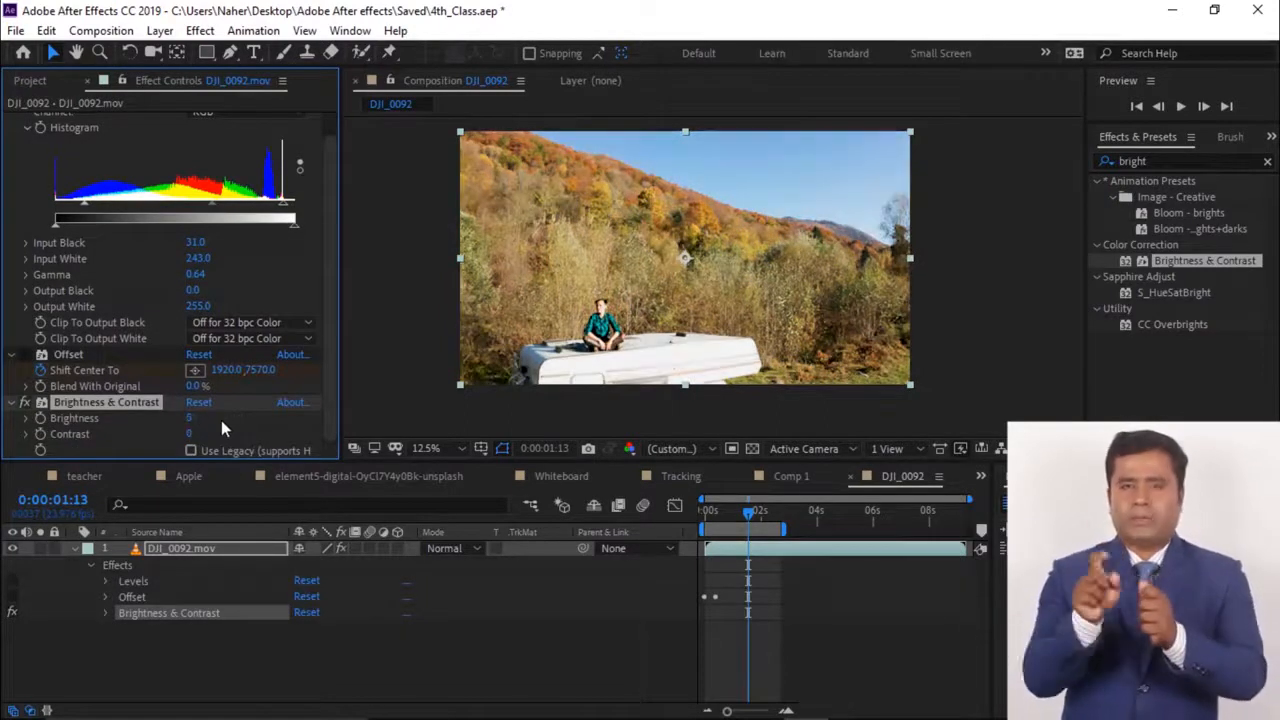
left_click_drag(189, 418, 214, 435)
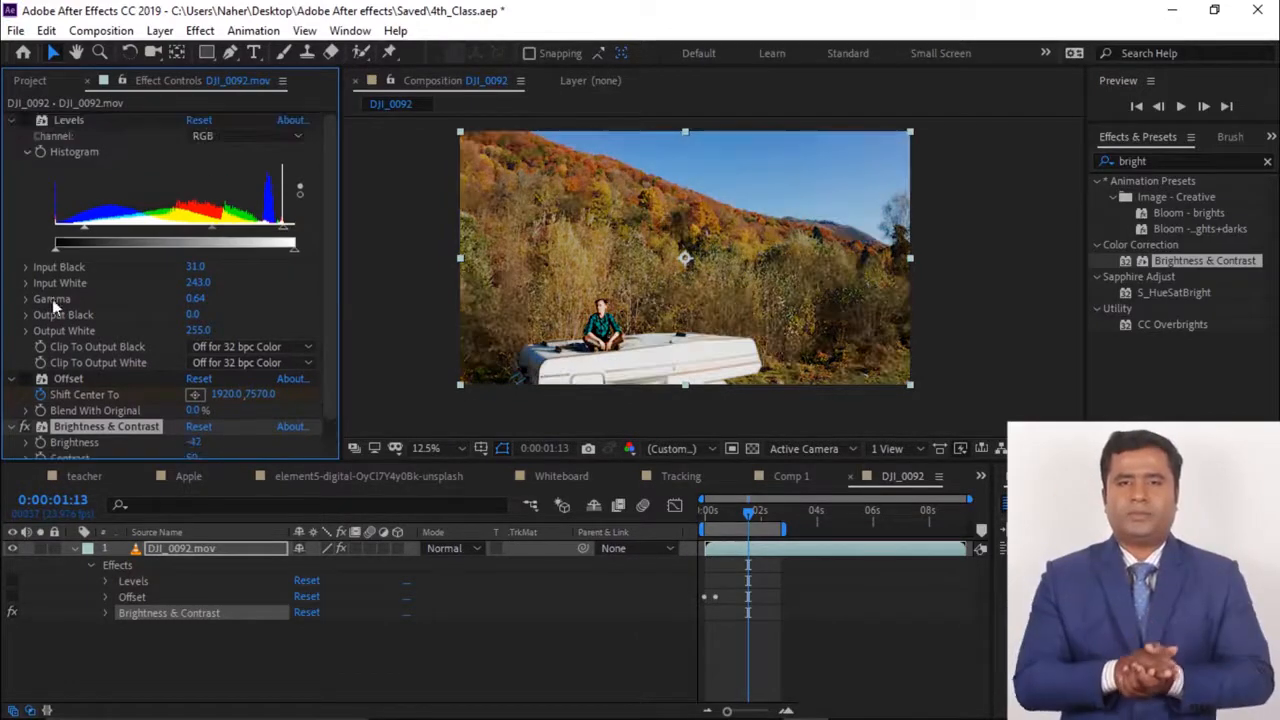
Turn Levels back on, compare the image with and without Brightness & Contrast, and readjust the Brightness
left_click(24, 120)
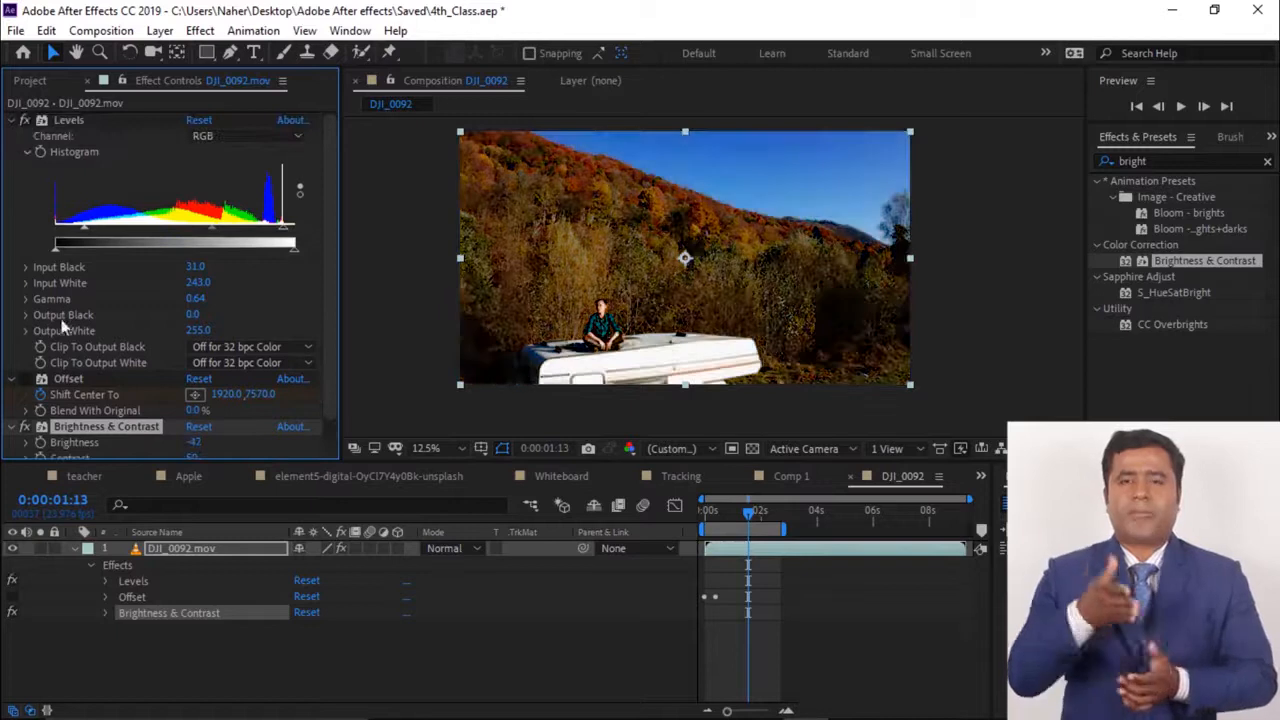
scroll(63, 322, "down", 1)
left_click(24, 402)
left_click(24, 402)
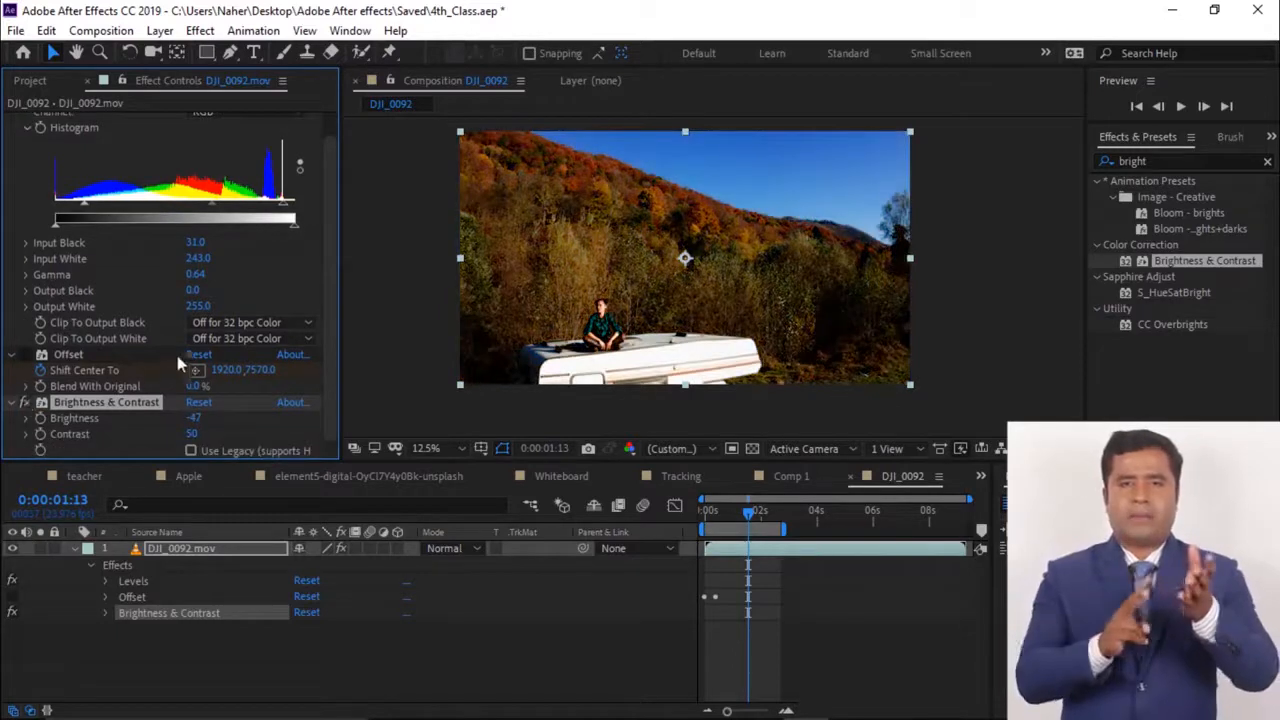
left_click_drag(198, 418, 225, 411)
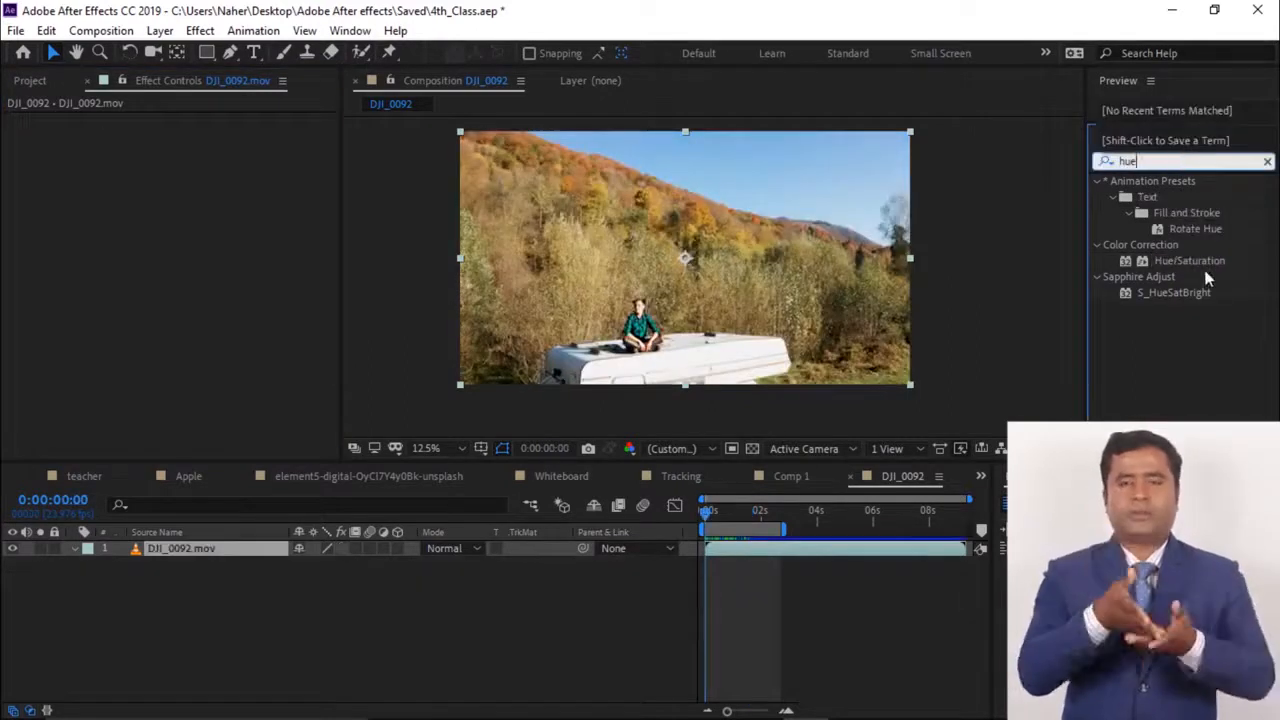
Apply Hue/Saturation to the clip without the earlier effects, with Master Hue -179° and Master Saturation 48
left_click_drag(1195, 262, 568, 261)
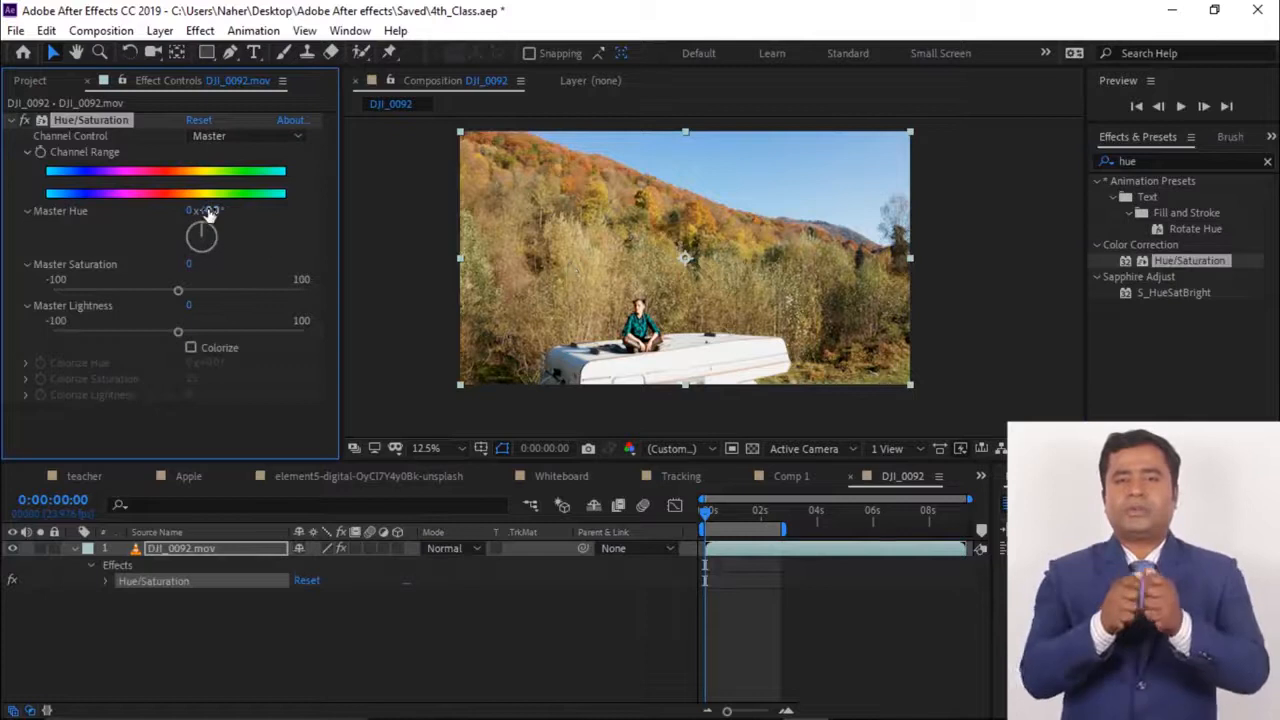
mouse_move(208, 210)
left_mouse_down()
mouse_move(273, 213)
mouse_move(194, 226)
left_mouse_up()
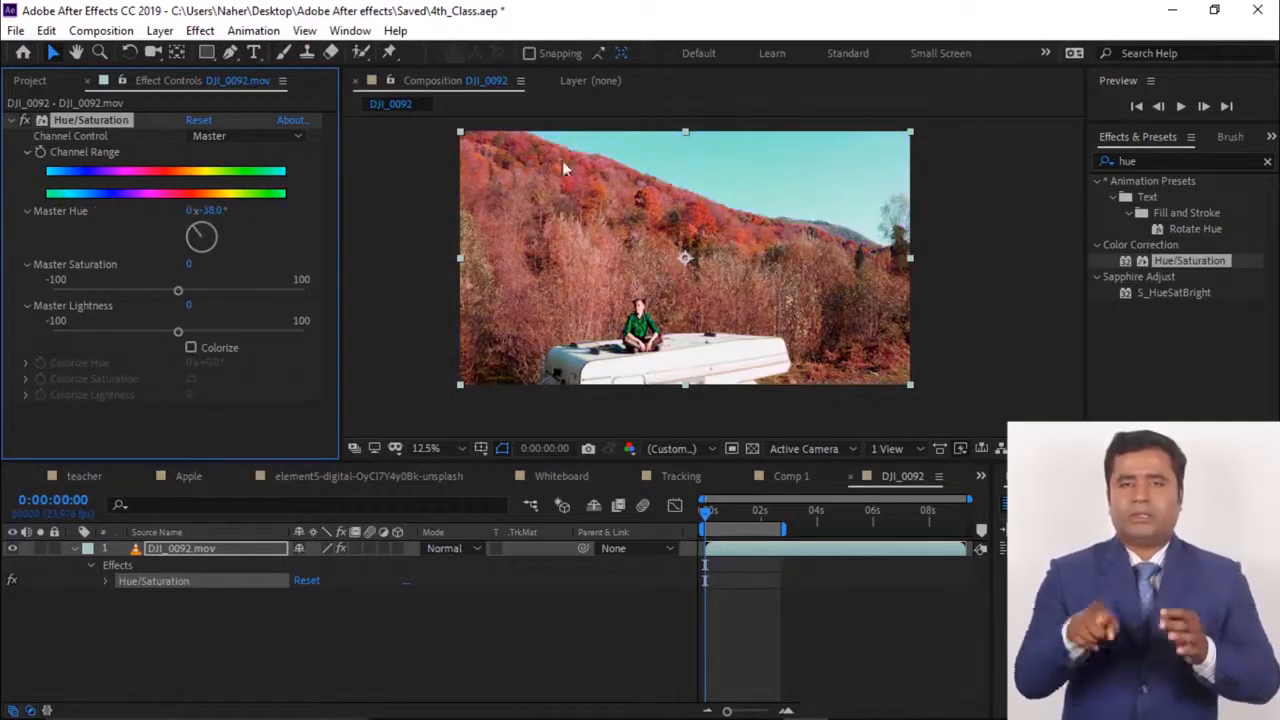
left_click_drag(199, 234, 239, 290)
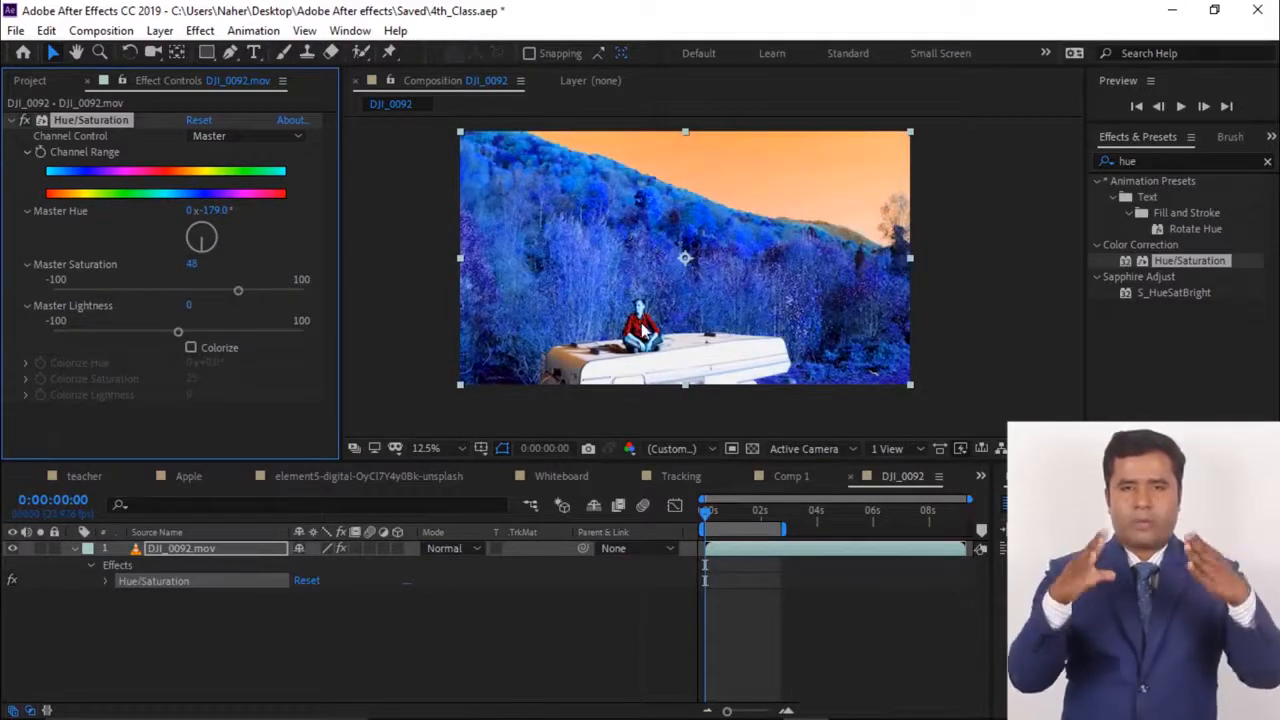
Lower Master Saturation to about -32 and shift Master Hue to -151°, checking the colours of the seated person's clothes
scroll(640, 335, "up", 4)
left_click_drag(238, 290, 123, 291)
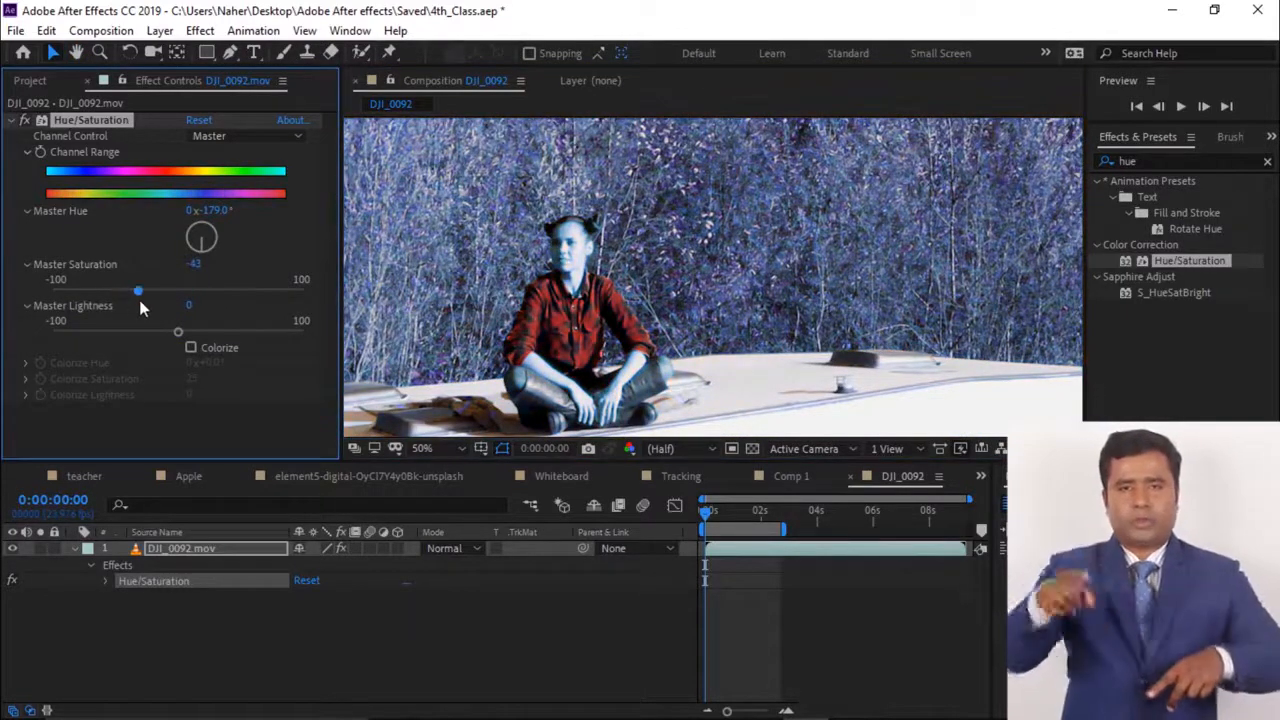
left_click_drag(200, 254, 197, 255)
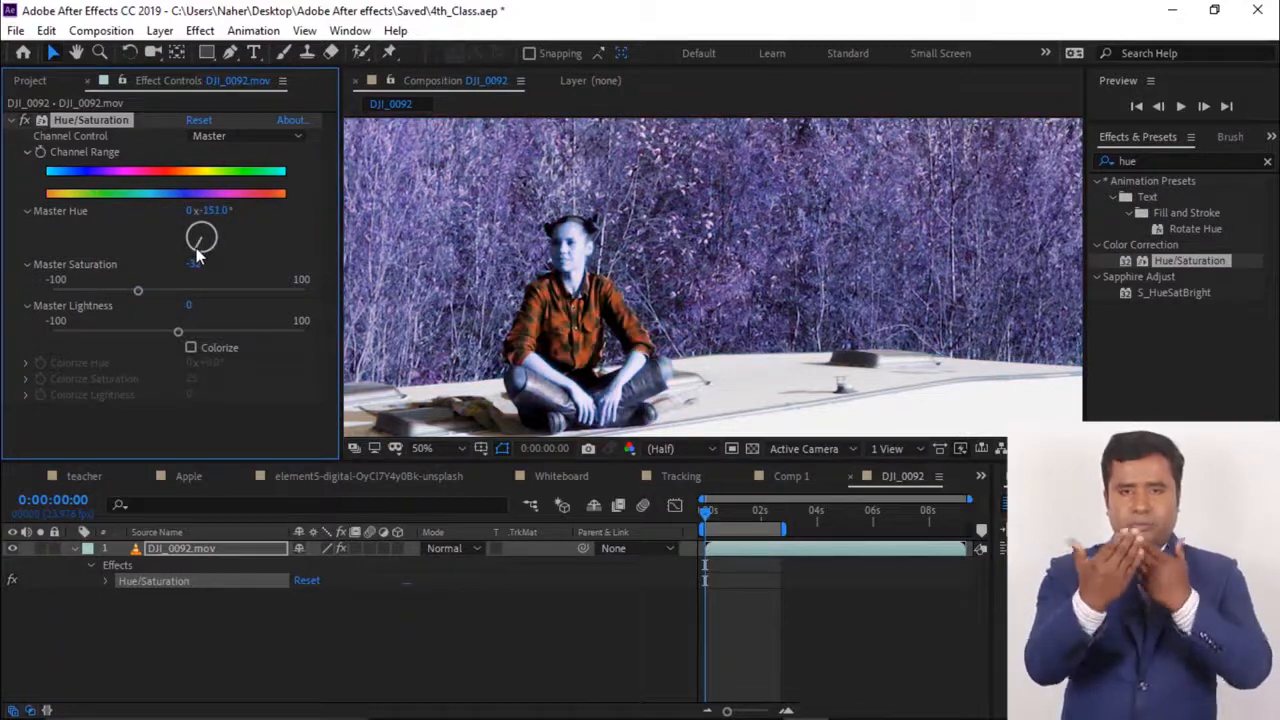
scroll(578, 368, "down", 4)
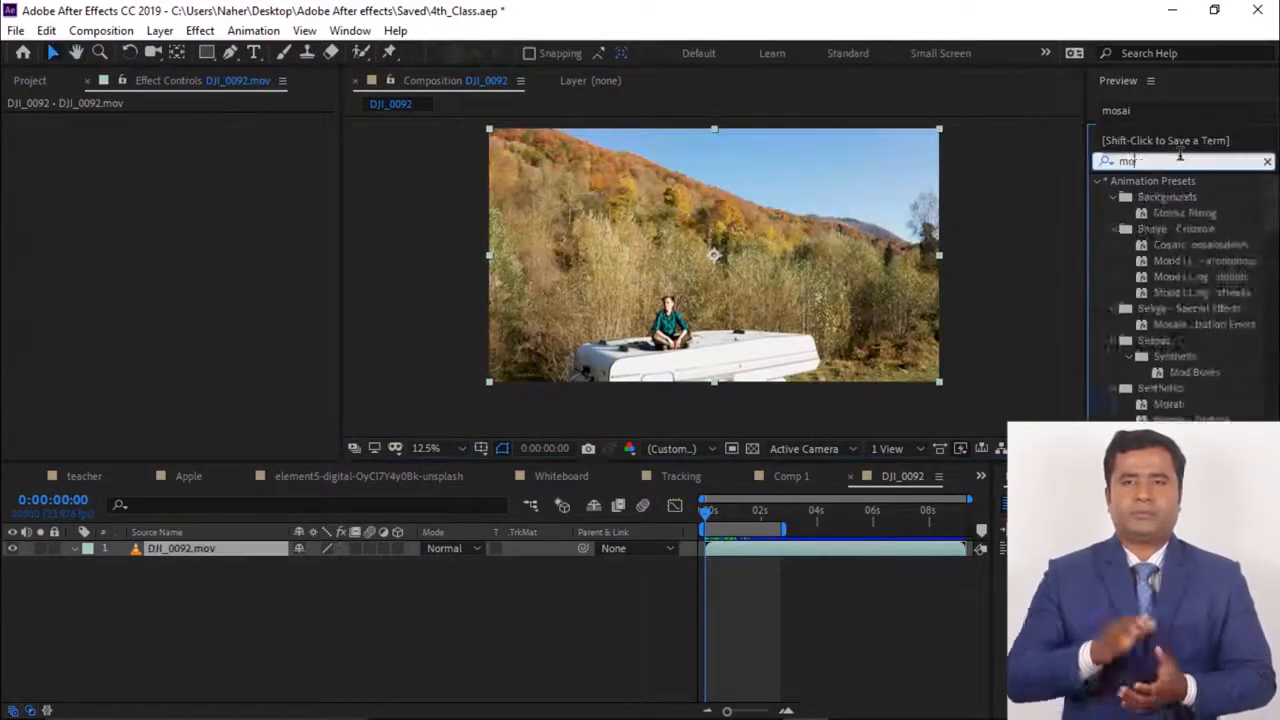
Apply the Stylize Mosaic effect in place of Hue/Saturation and keyframe Horizontal and Vertical Blocks at 10 at 0:00:00:00
type("saic")
left_click_drag(1154, 277, 721, 272)
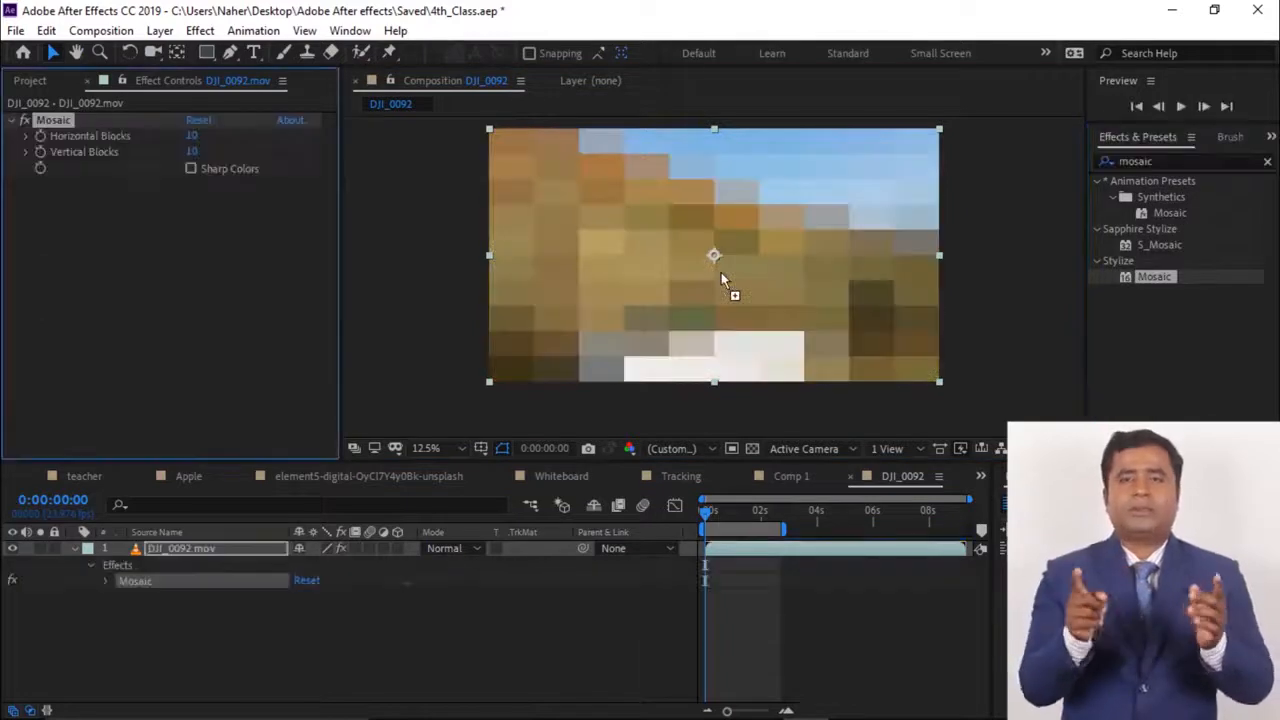
left_click(40, 136)
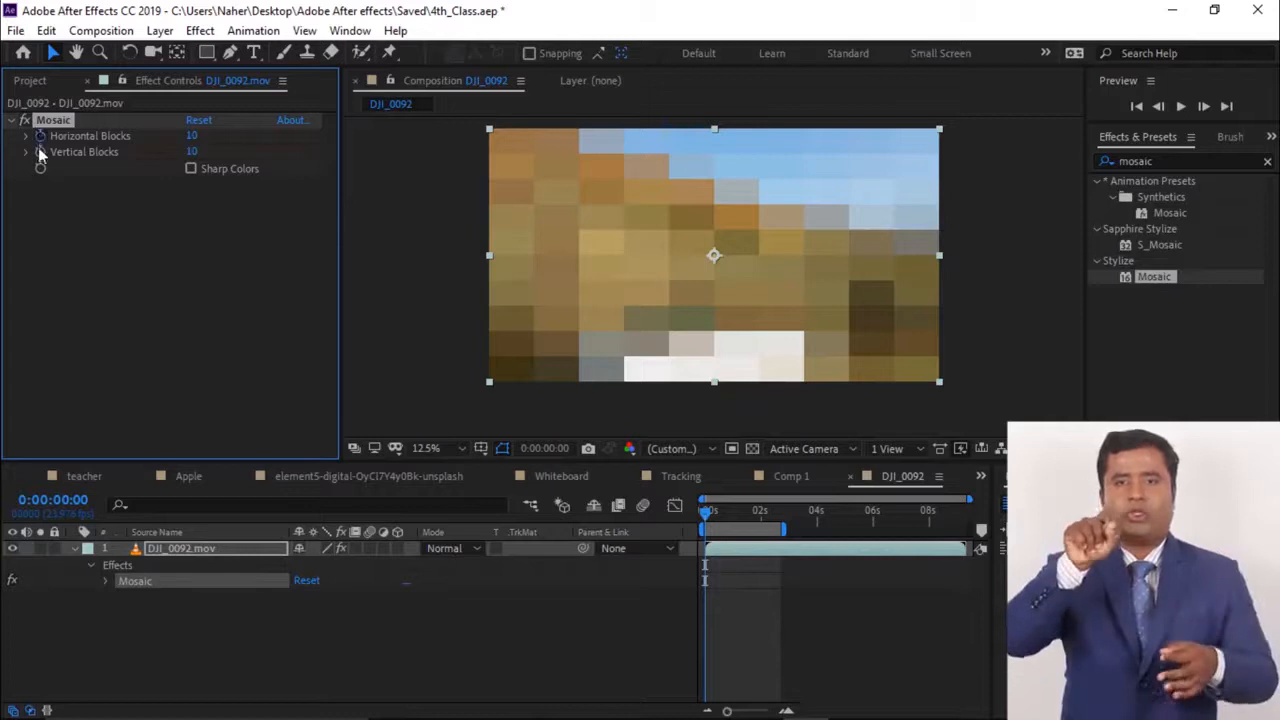
left_click(40, 152)
Keyframe much higher Horizontal and Vertical Blocks values at about two seconds and preview the mosaic transition
key("space")
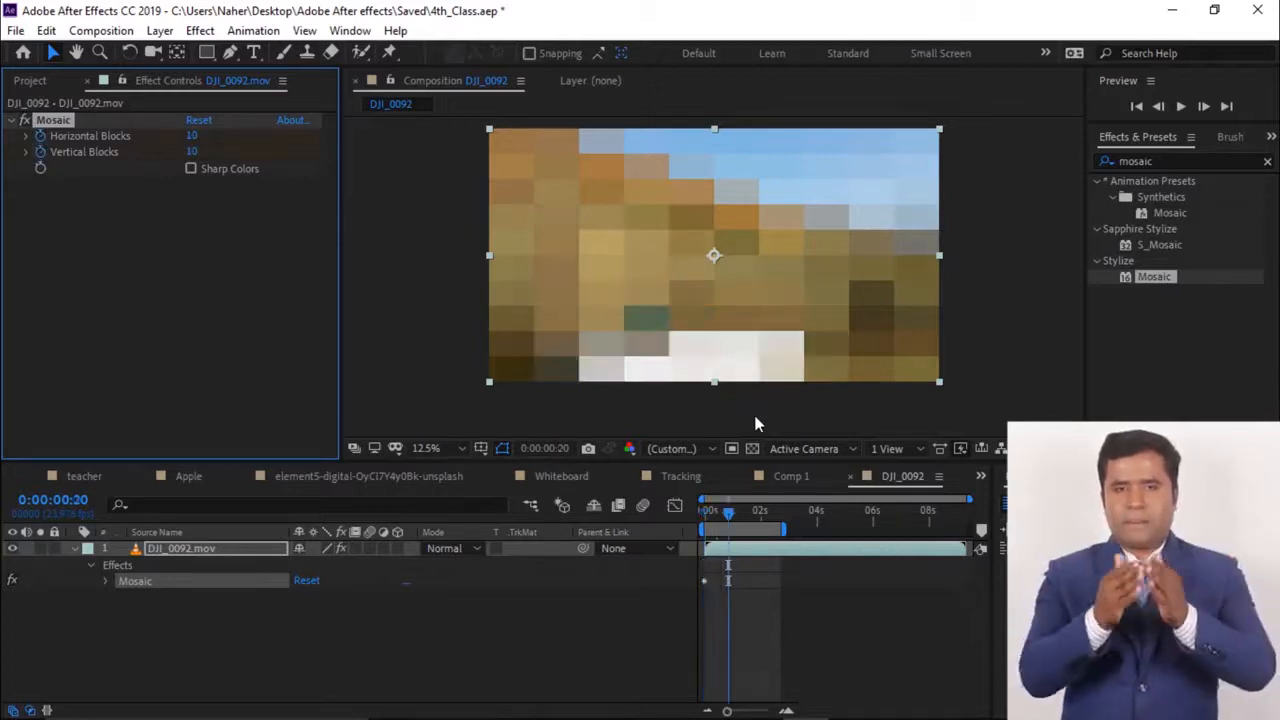
key("shift+Page_Up")
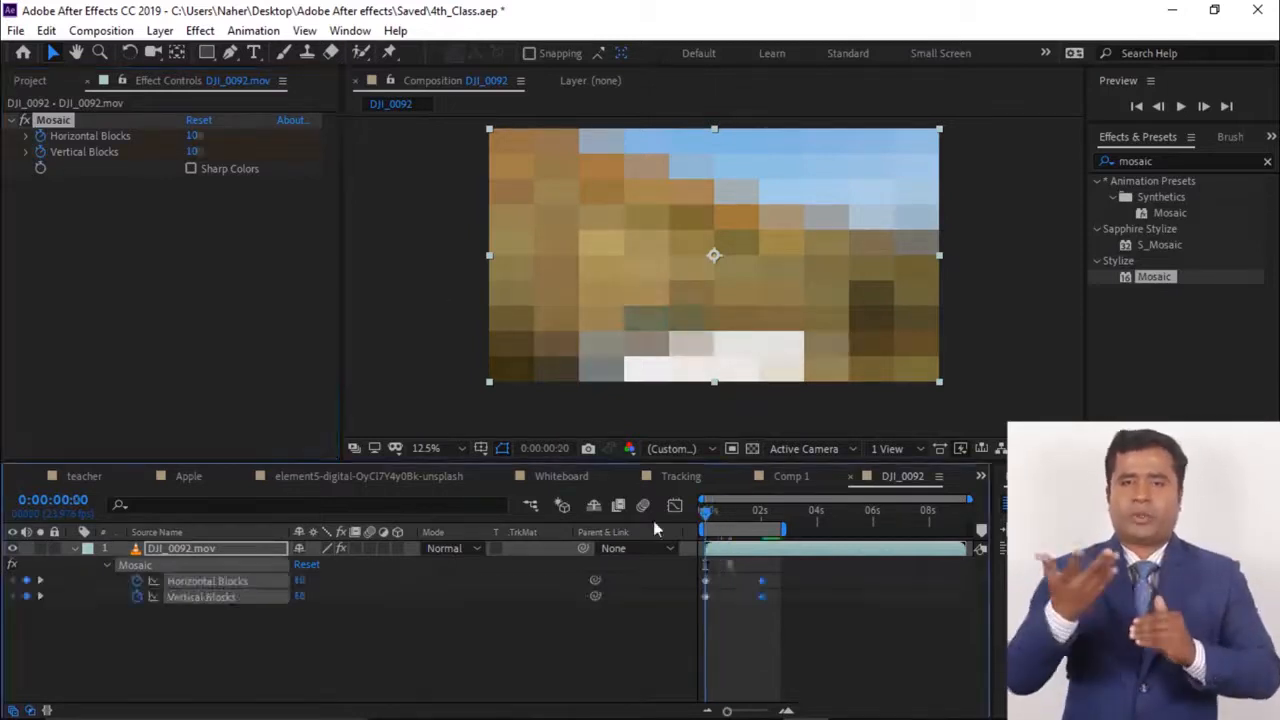
key("space")
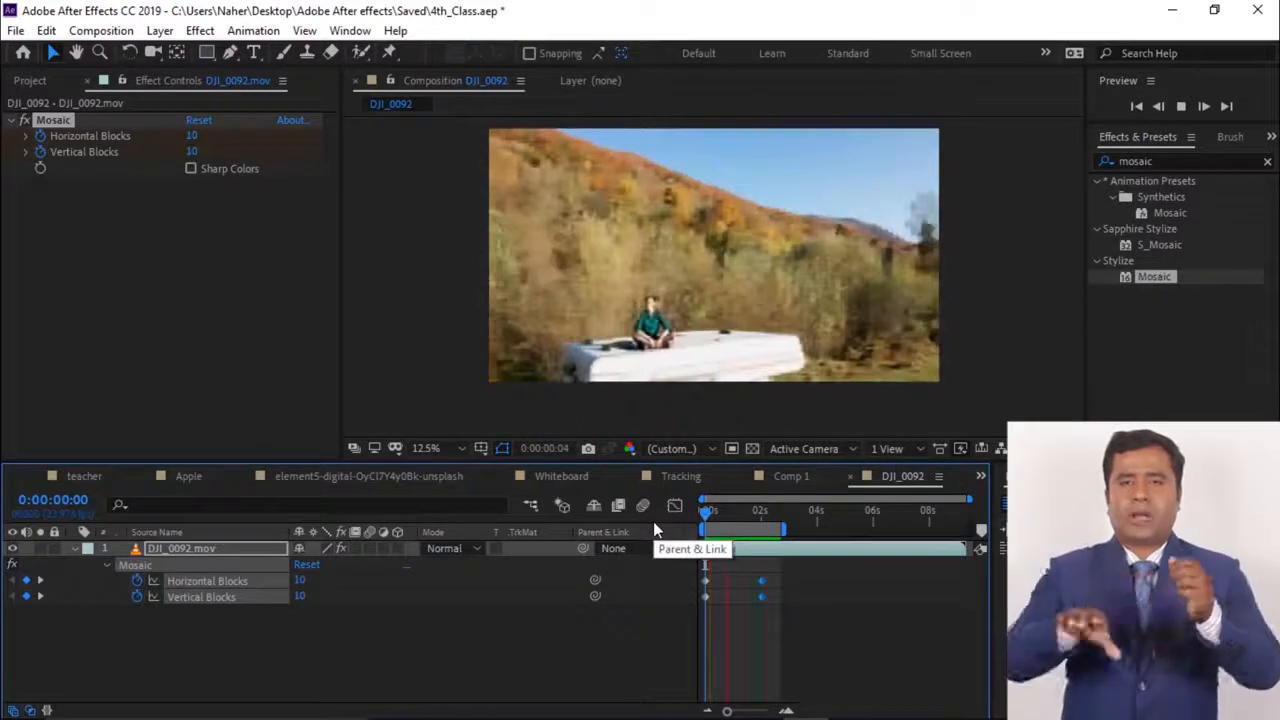
key("space")
Extend the work area to about four seconds, move the second Mosaic keyframes past three seconds, and preview the slower transition
left_click_drag(796, 531, 819, 532)
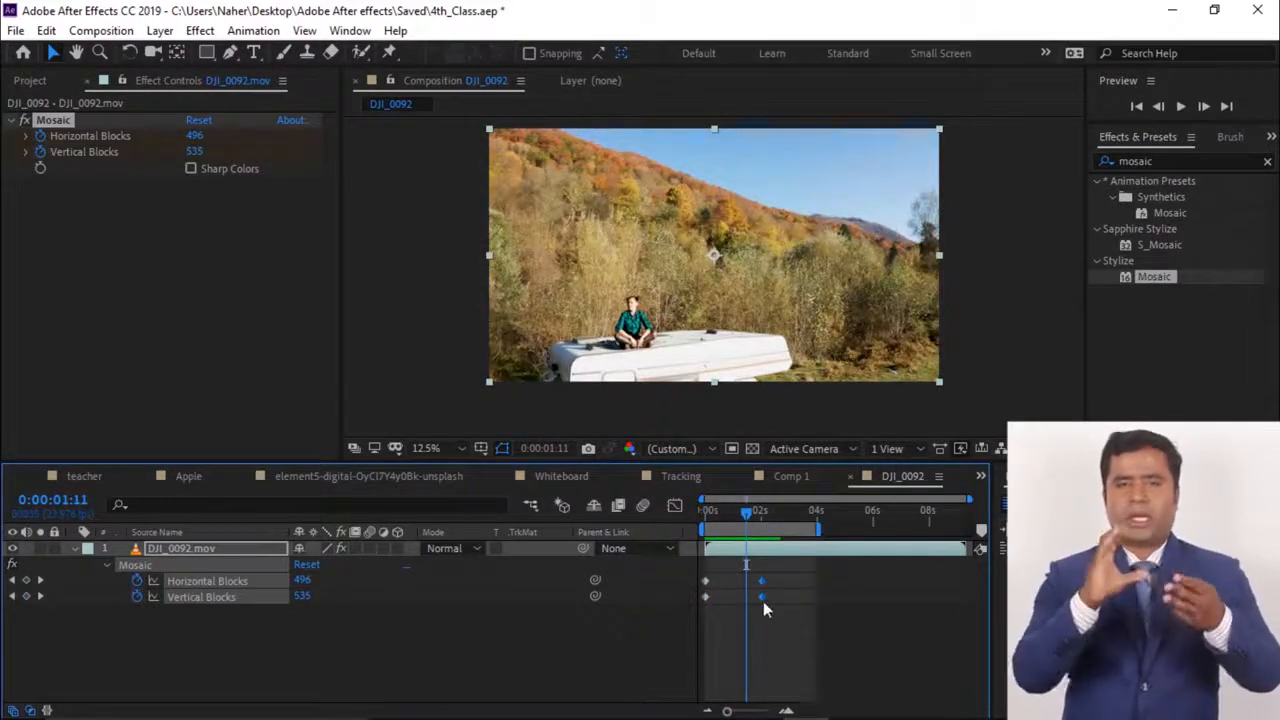
left_click_drag(762, 597, 799, 598)
key("space")
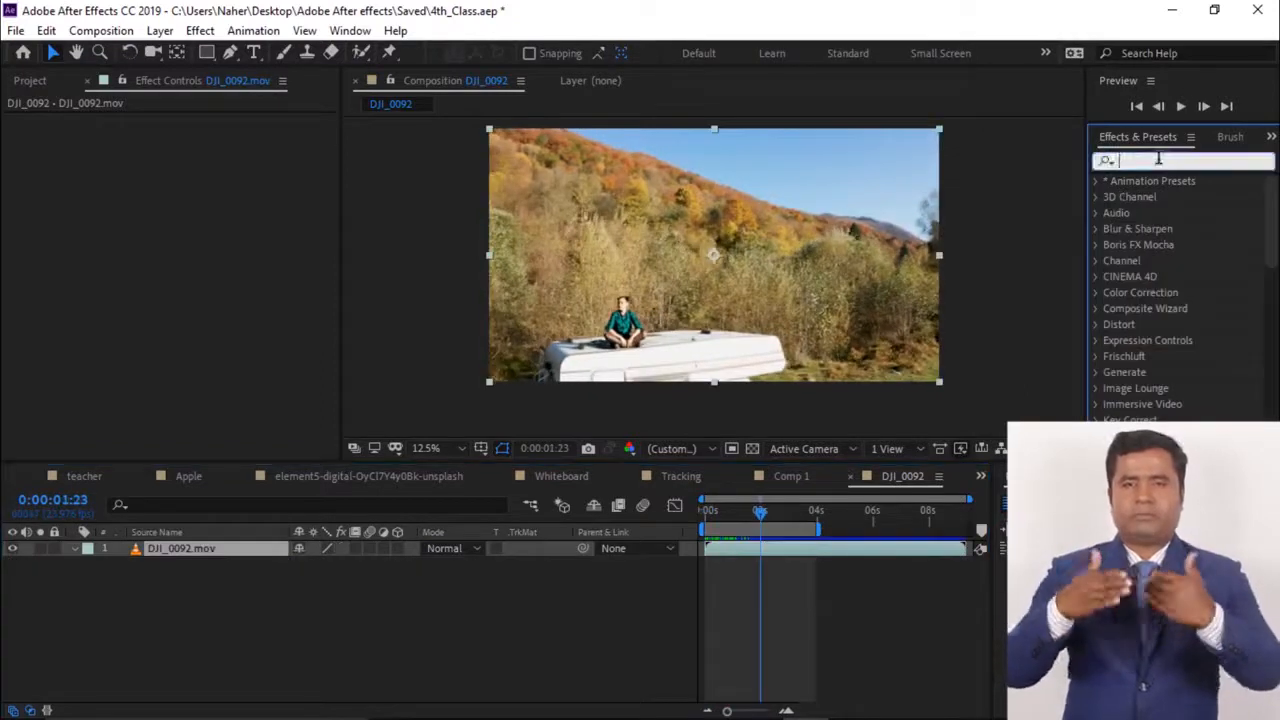
Apply the Color Correction Tint effect to DJI_0092.mov in place of Mosaic
type("tint")
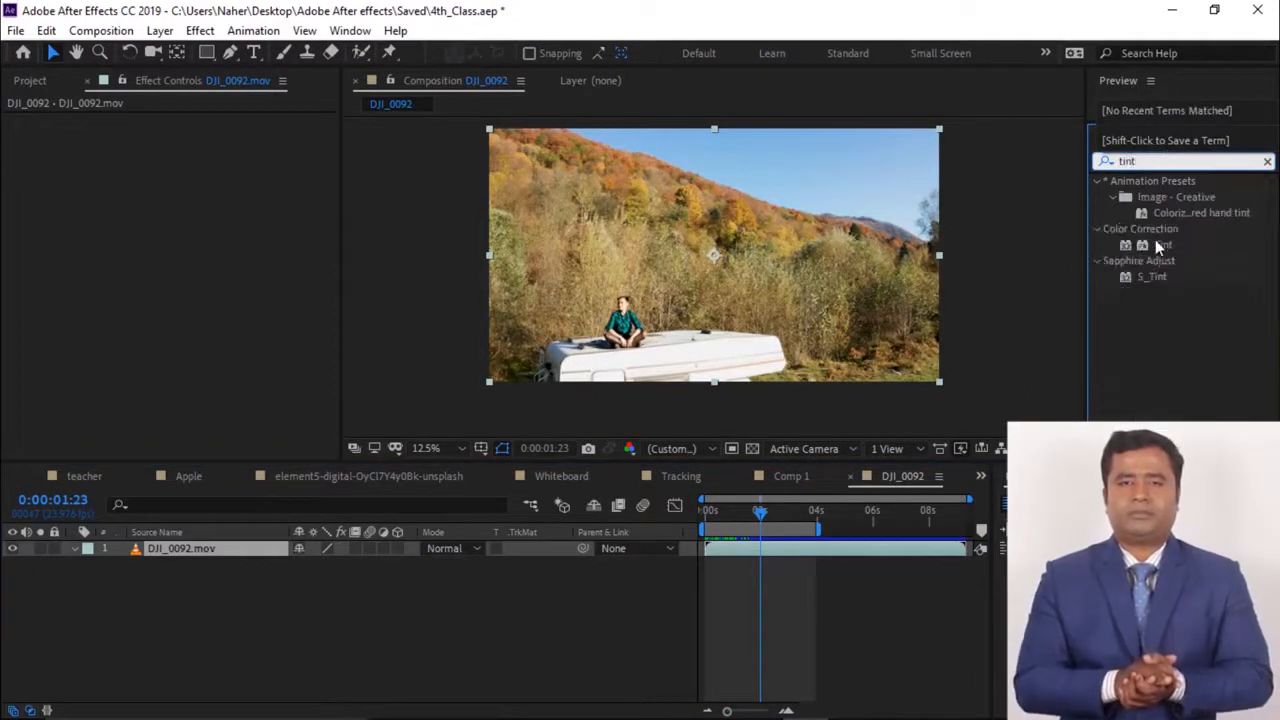
left_click(1166, 248)
left_click_drag(1166, 246, 845, 252)
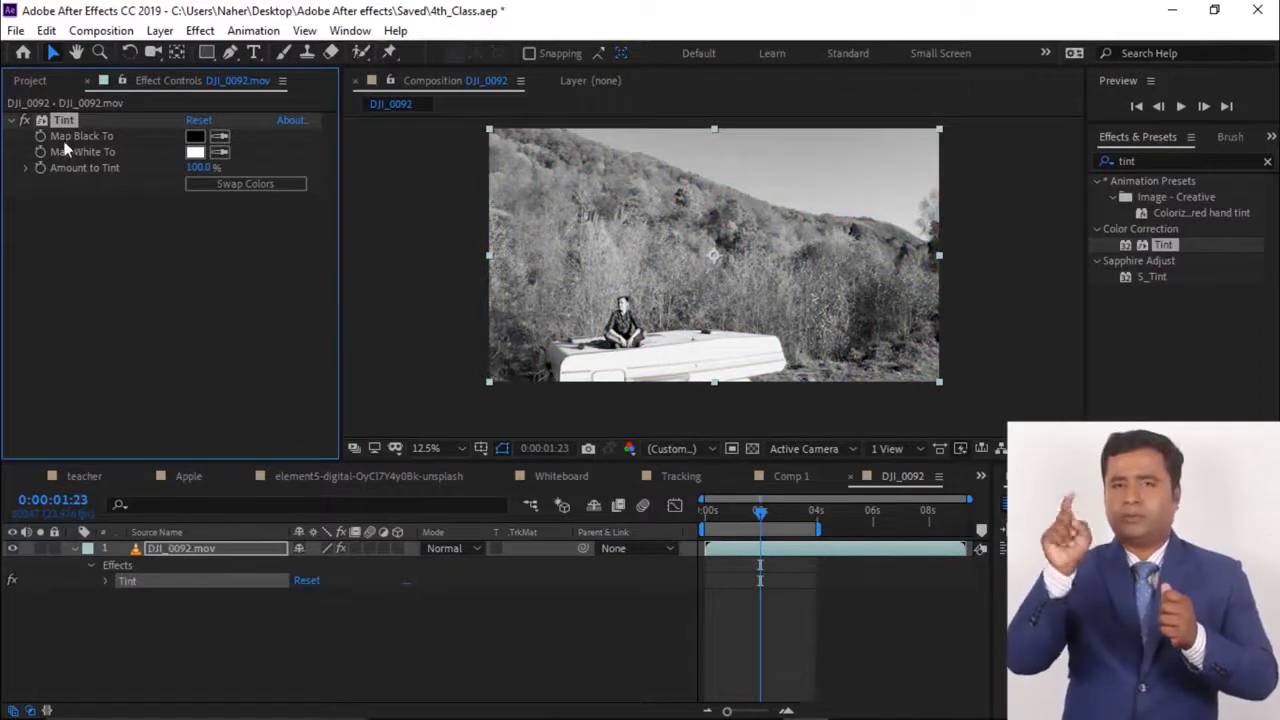
Set Tint's Map Black To colour to dark brown and its Map White To colour to light pink
left_click(195, 136)
left_click(1055, 279)
mouse_move(1000, 180)
left_mouse_down()
mouse_move(1057, 97)
mouse_move(974, 139)
mouse_move(974, 209)
mouse_move(920, 306)
mouse_move(853, 288)
mouse_move(892, 325)
mouse_move(917, 318)
left_mouse_up()
left_click(1059, 335)
mouse_move(1016, 330)
left_mouse_down()
mouse_move(1023, 298)
mouse_move(1016, 307)
left_mouse_up()
left_click(1205, 128)
left_click(195, 152)
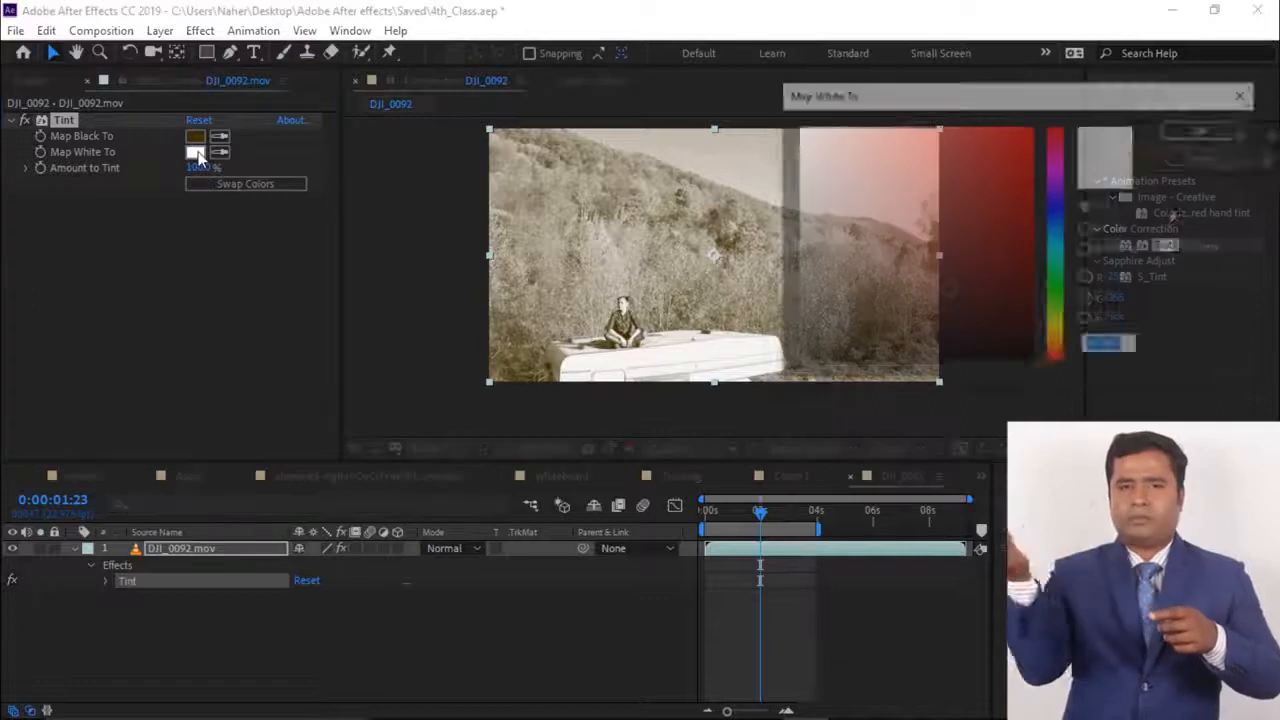
mouse_move(1012, 261)
left_mouse_down()
mouse_move(1026, 256)
mouse_move(941, 131)
mouse_move(884, 124)
left_mouse_up()
left_click(1205, 128)
Set Amount to Tint to 46% and swap the two tint colours
left_click(195, 165)
type("45")
key("Return")
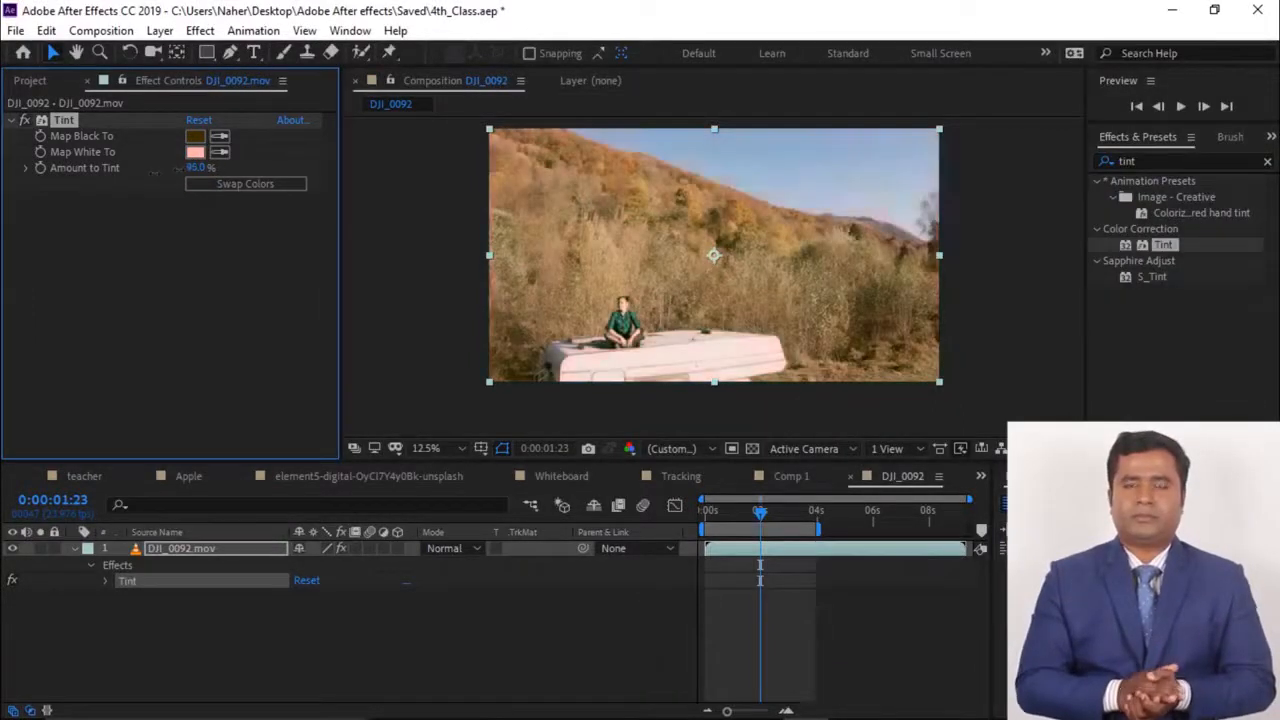
left_click(219, 184)
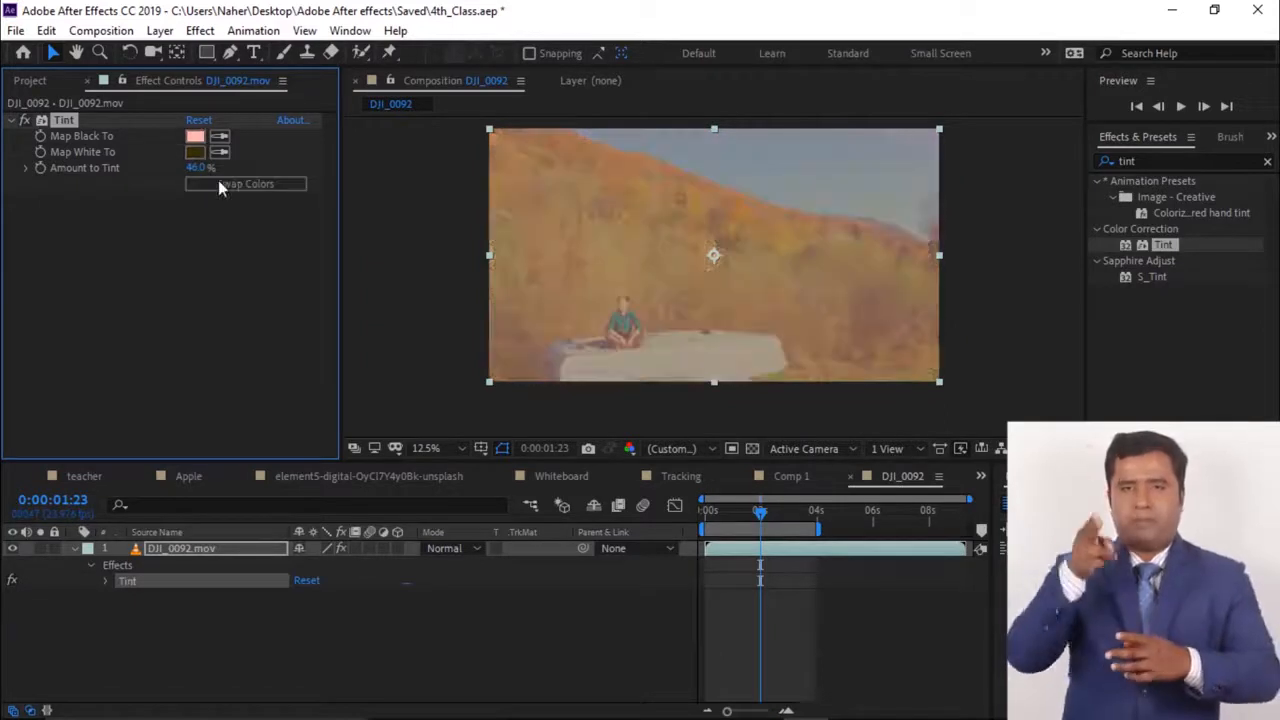
Swap the two Tint colours once more and remove the Tint effect from DJI_0092.mov
left_click(219, 184)
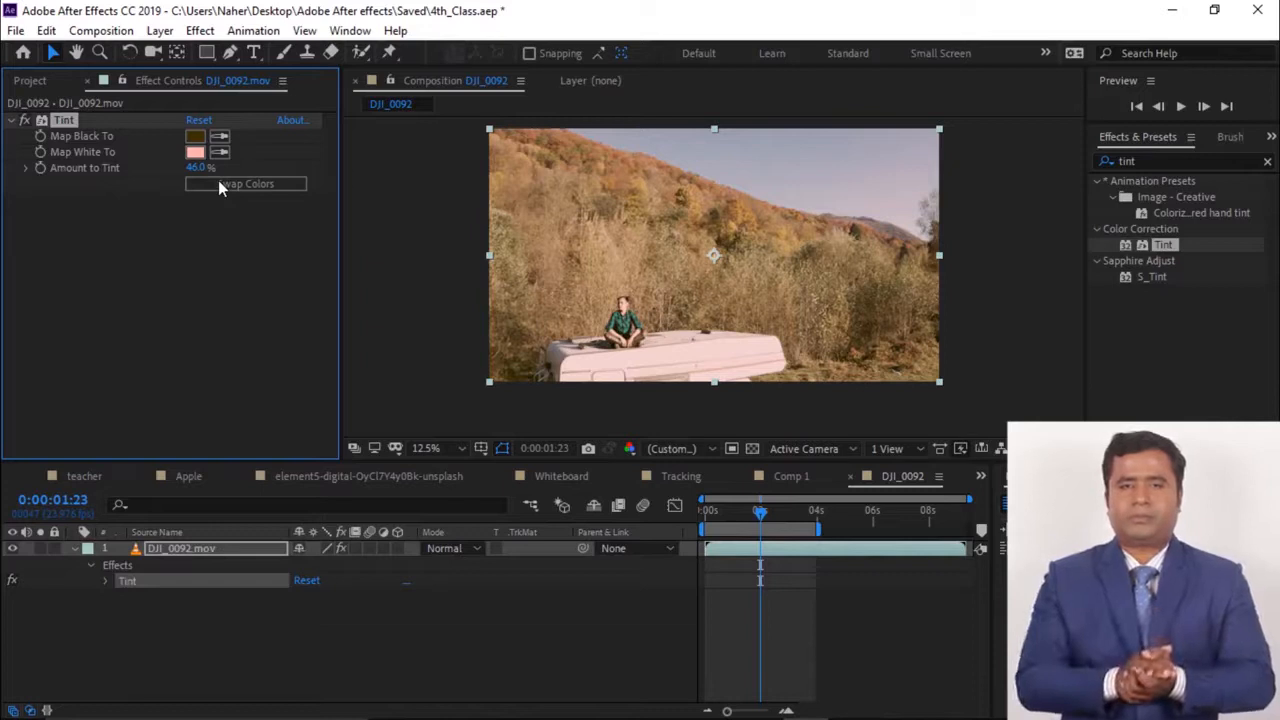
left_click(64, 120)
key("Delete")
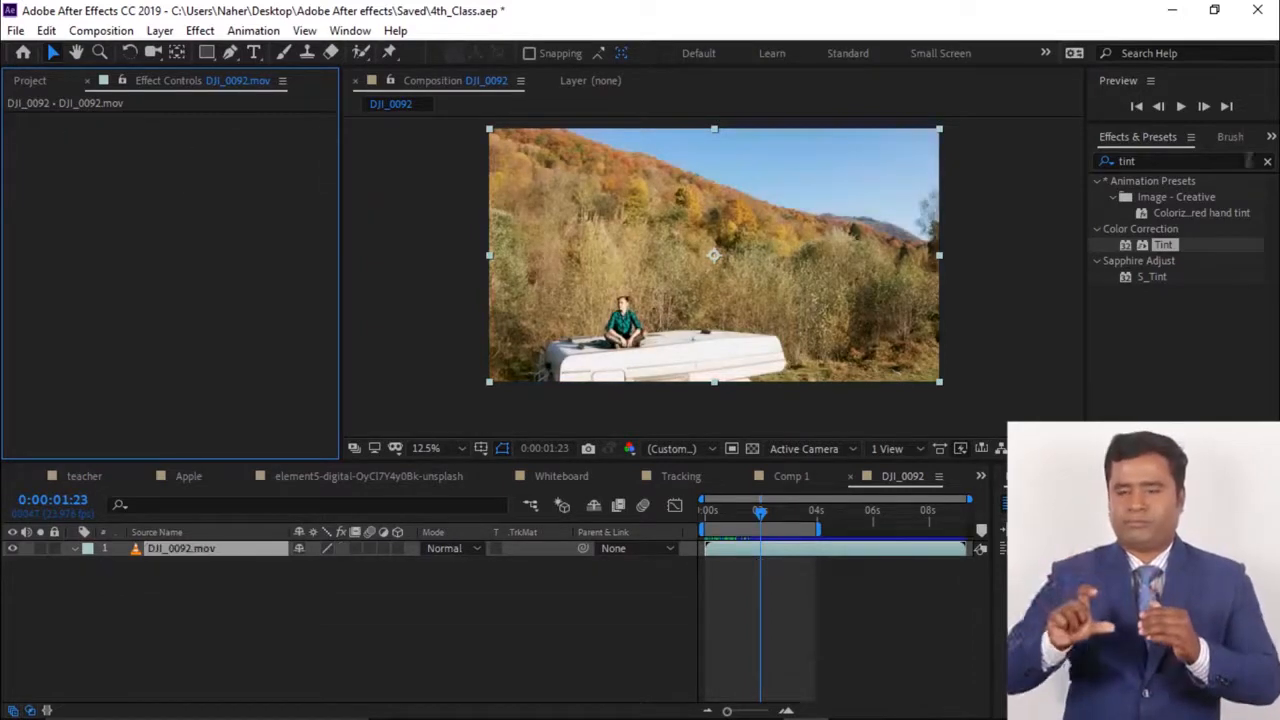
Find the Channel category's Invert effect and apply it to DJI_0092.mov
left_click(1267, 161)
left_click(1178, 161)
type("inver")
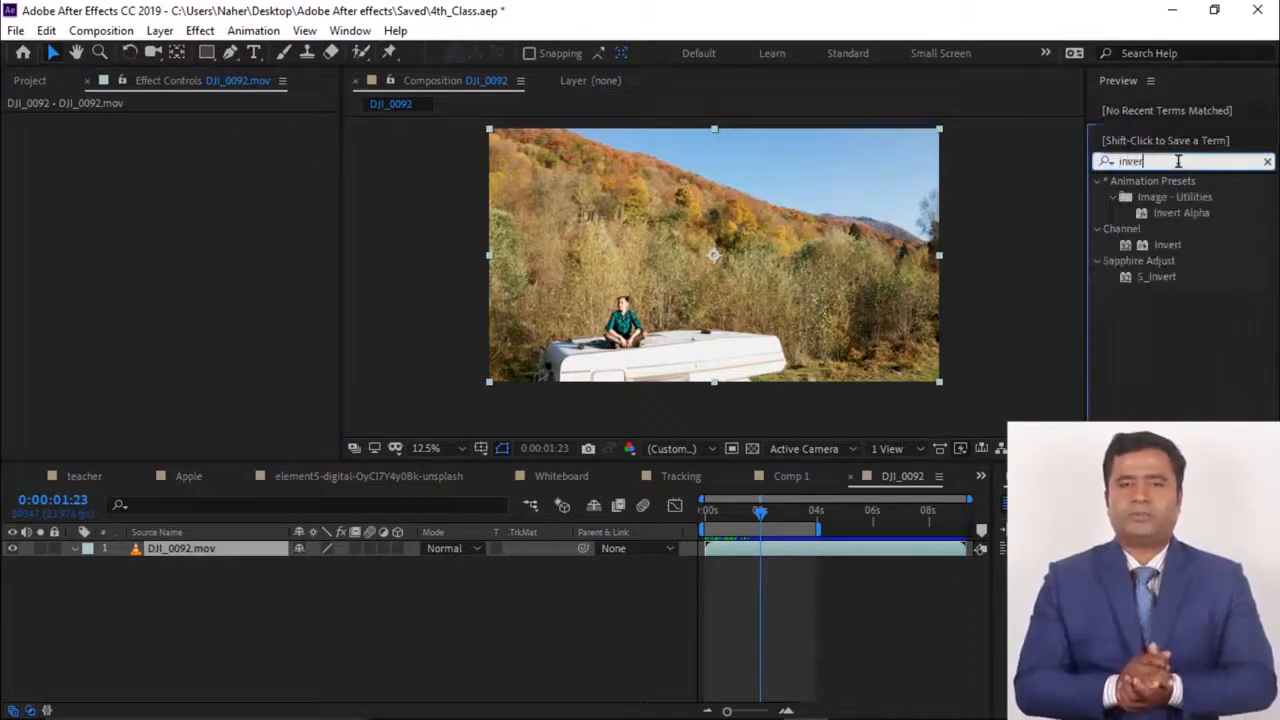
left_click_drag(1167, 244, 757, 253)
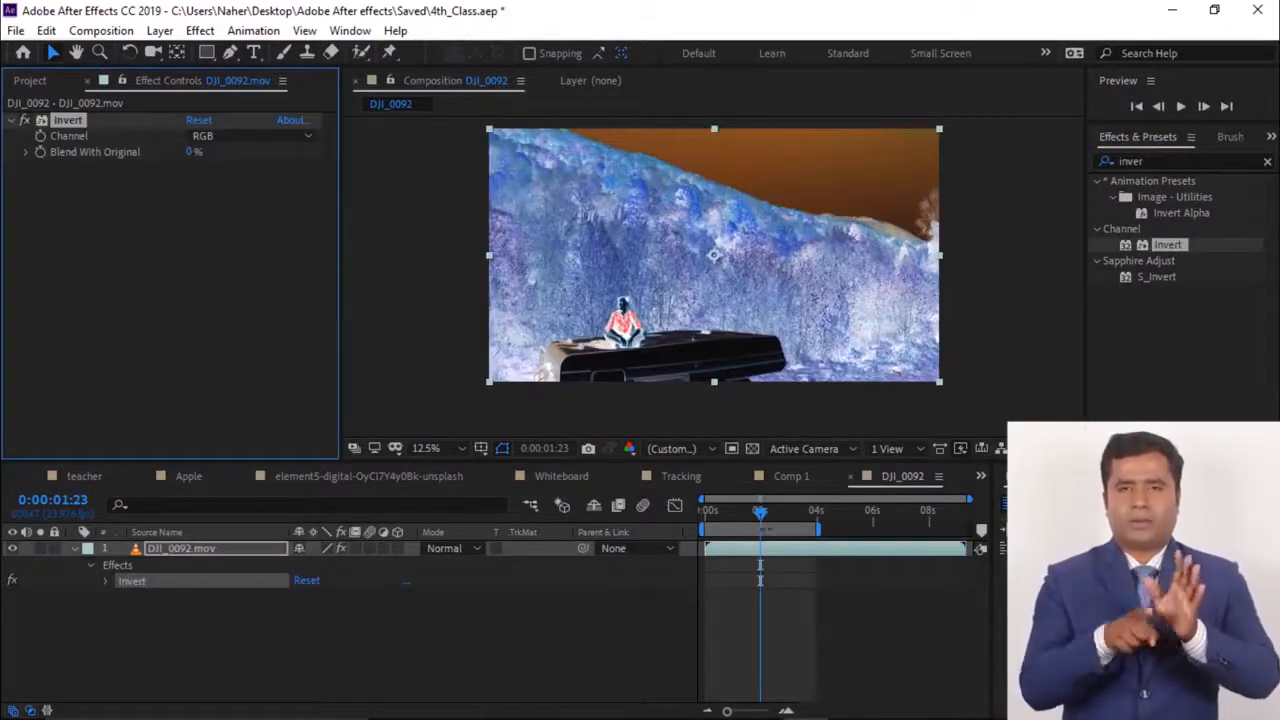
Keyframe Invert's Blend With Original from 0% on the first frame to about 96% at frame 10, and preview the transition
key("Home")
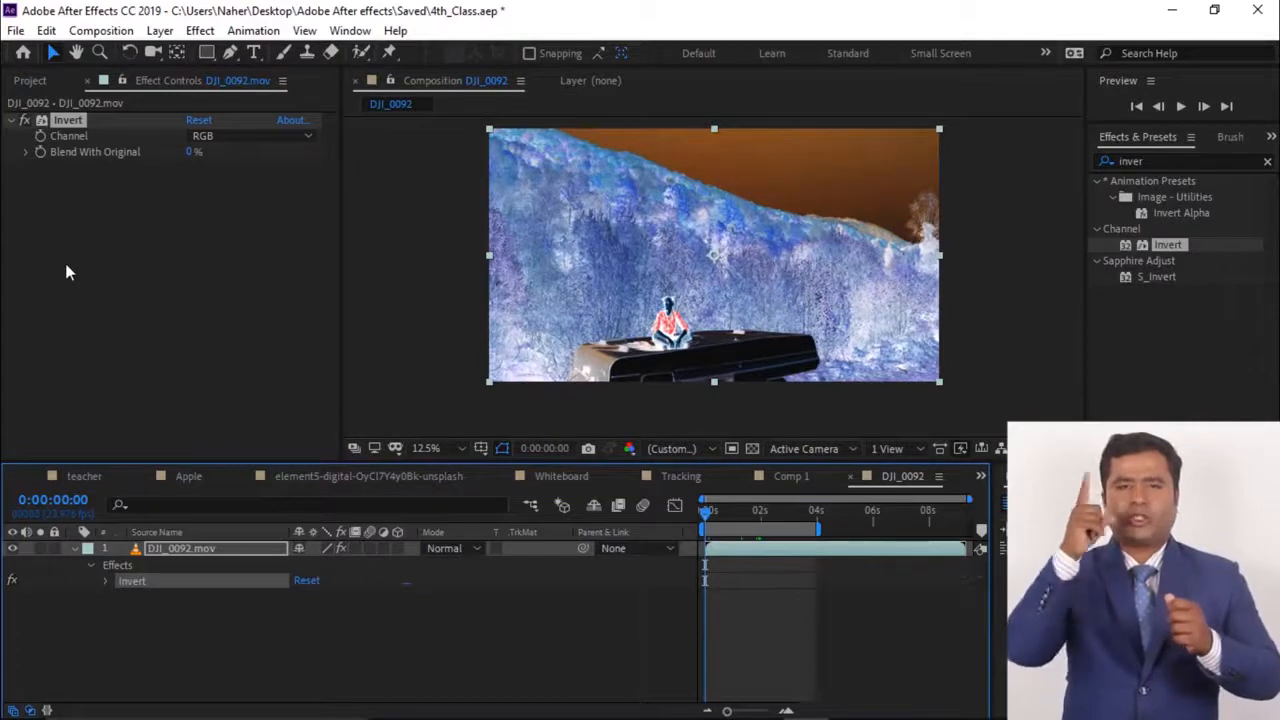
left_click(41, 153)
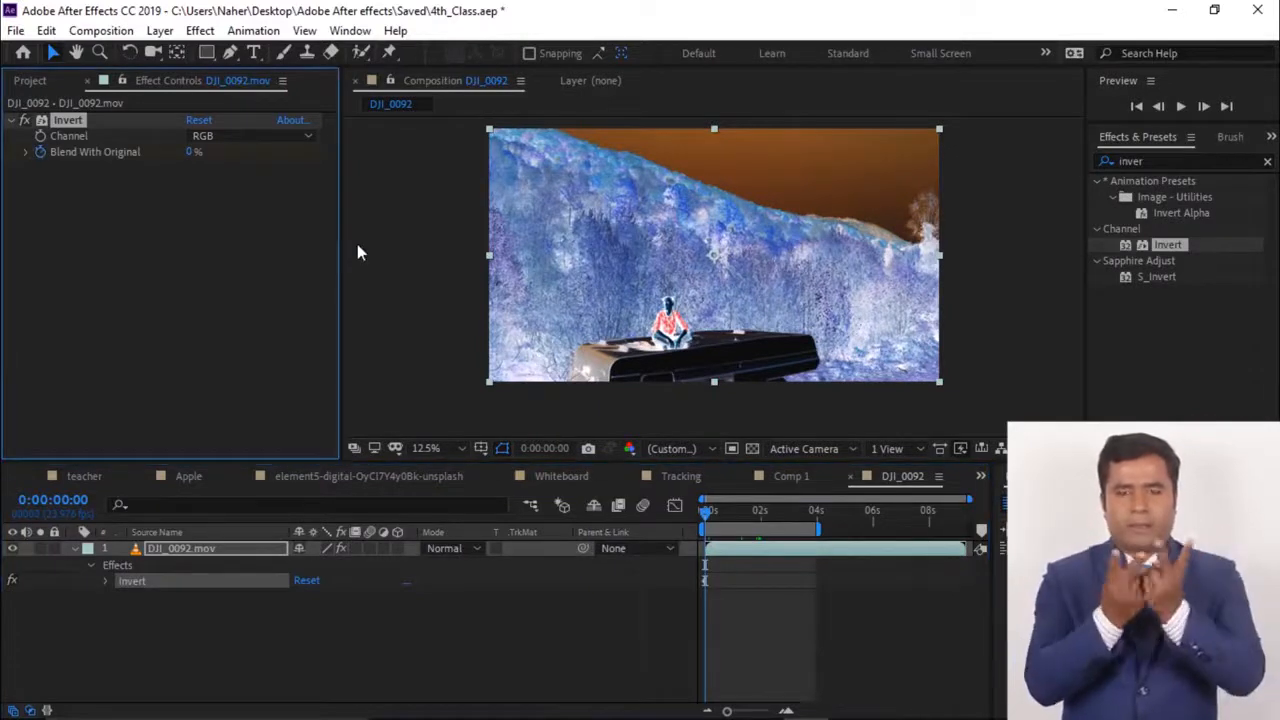
key("shift+Page_Down")
left_click_drag(189, 155, 379, 170)
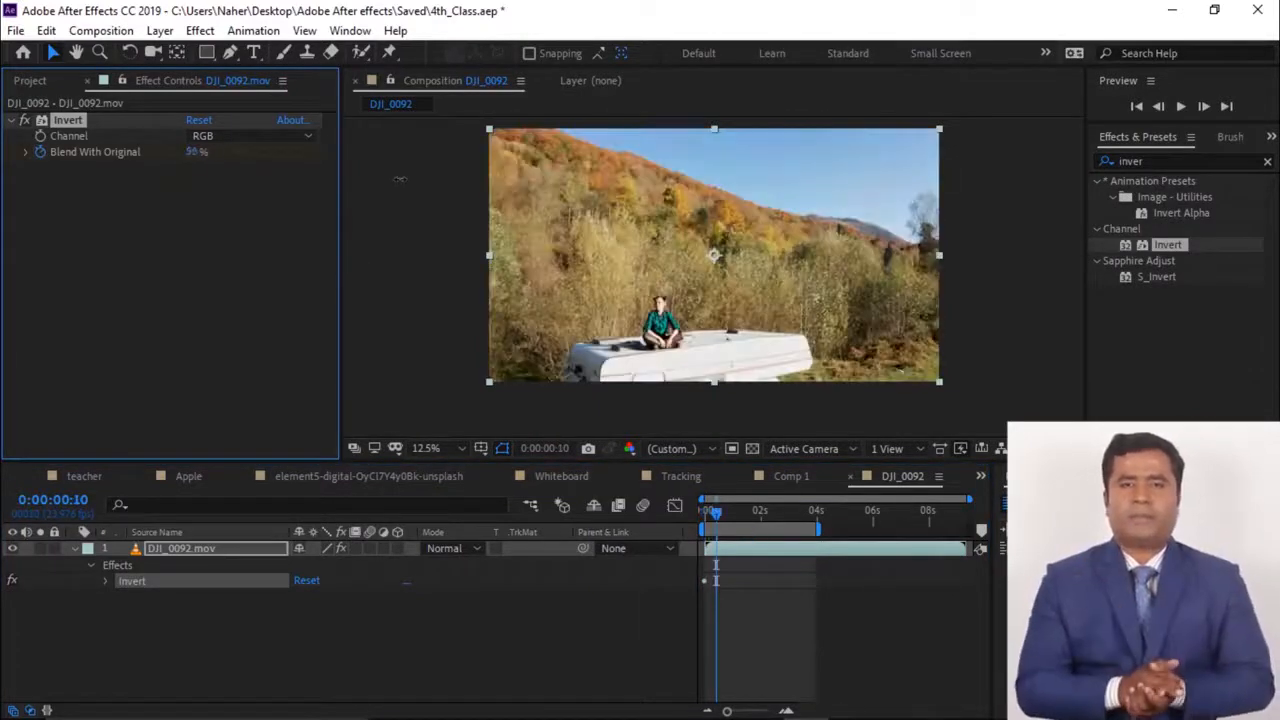
left_click_drag(718, 514, 618, 531)
key("space")
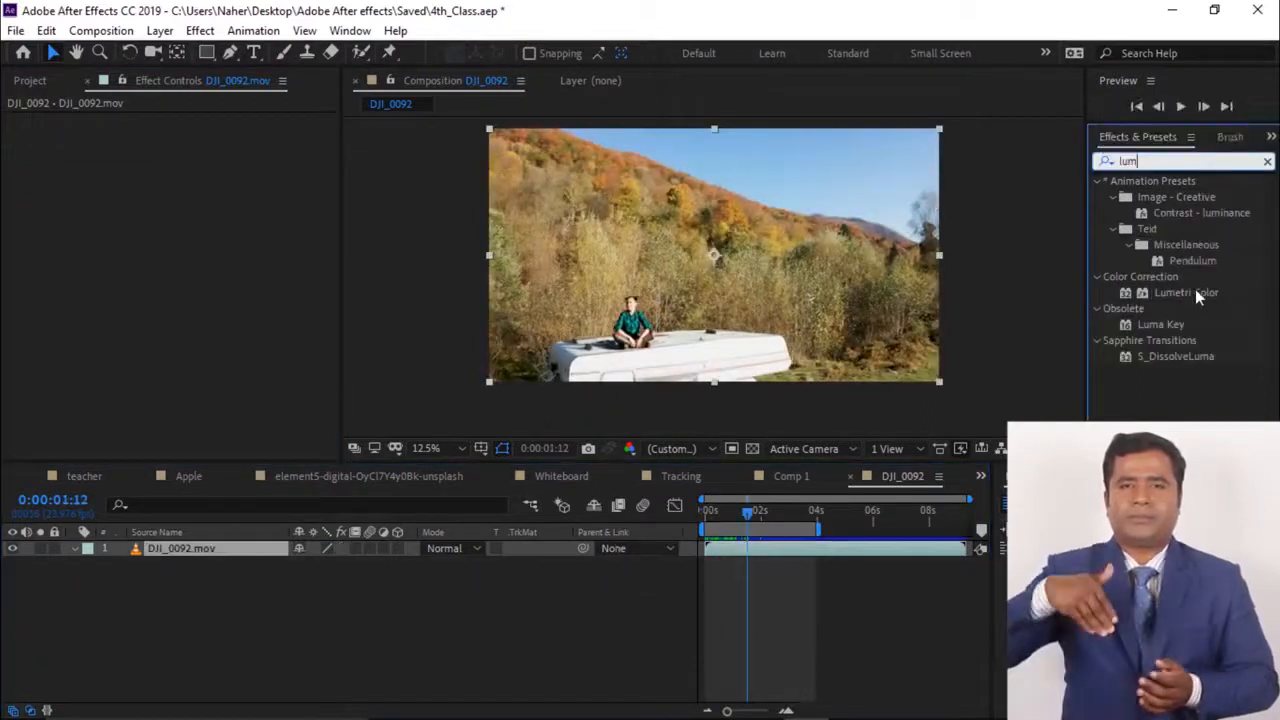
Apply Lumetri Color to DJI_0092.mov and try several Input LUTs under Basic Correction, ending on ARRI_Universal_DCI
left_click_drag(1194, 293, 695, 262)
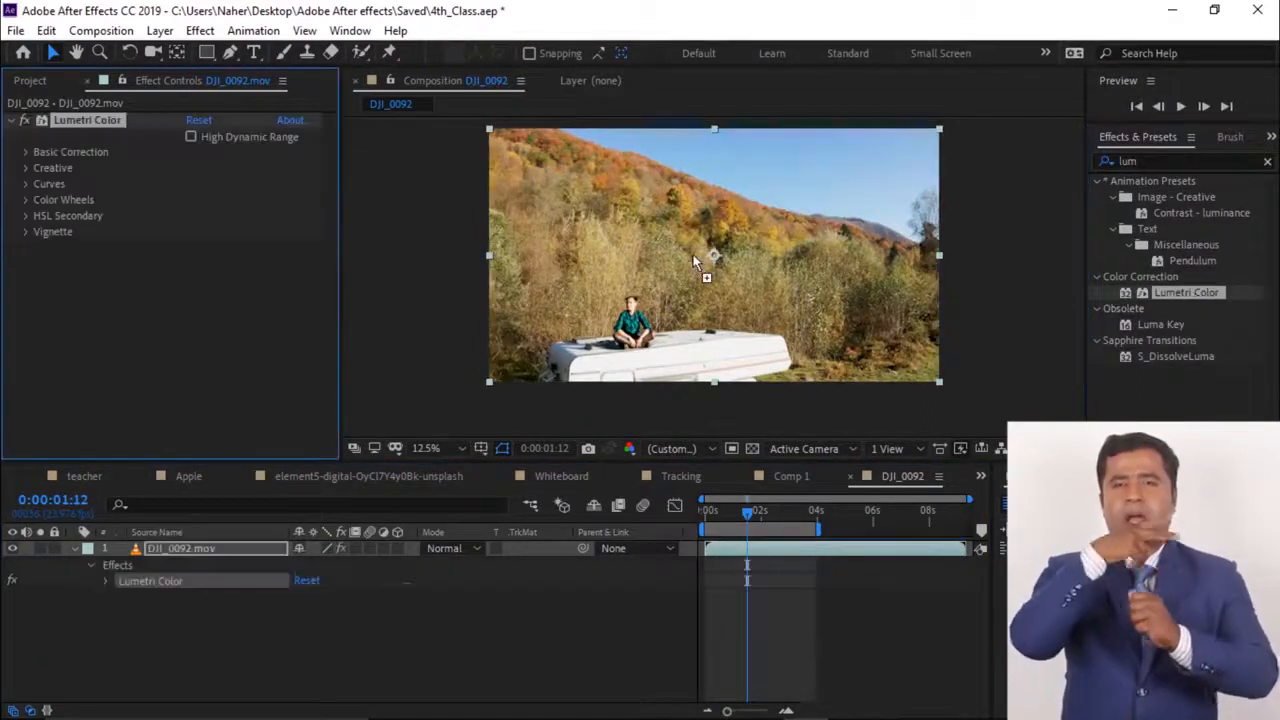
left_click(26, 152)
left_click(245, 183)
left_click(288, 272)
left_click(236, 185)
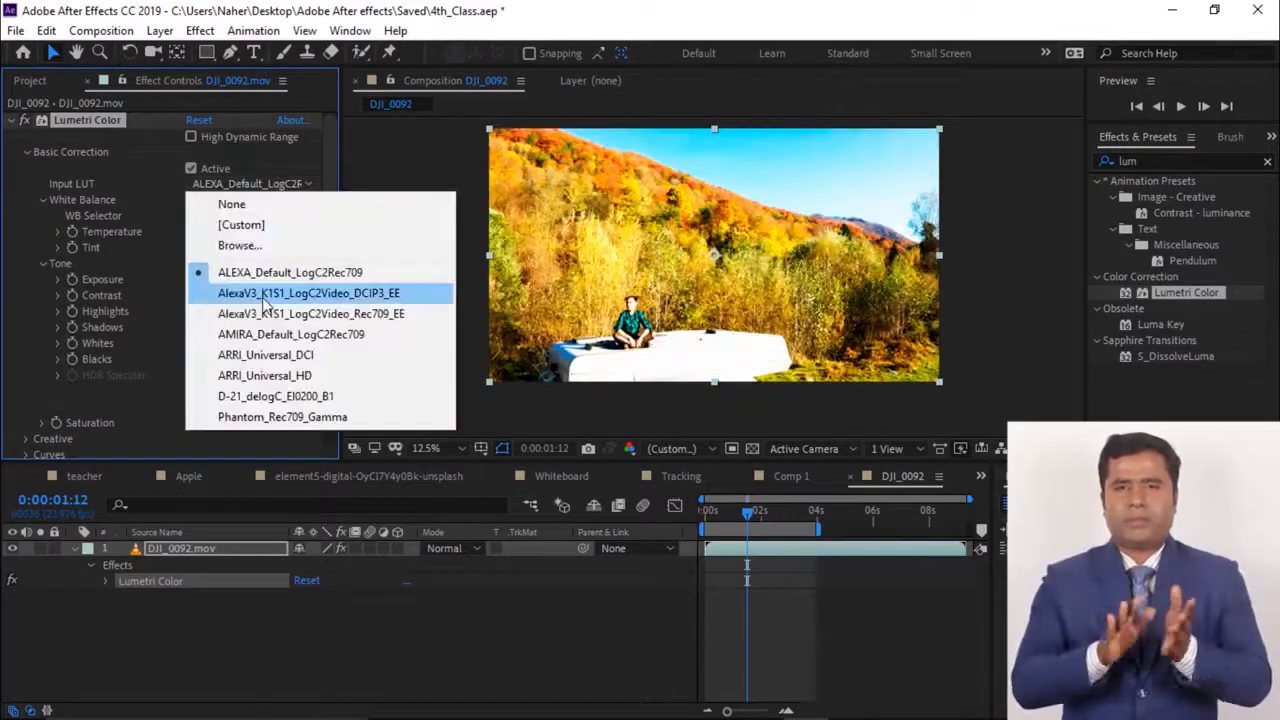
left_click(300, 293)
left_click(253, 185)
left_click(251, 357)
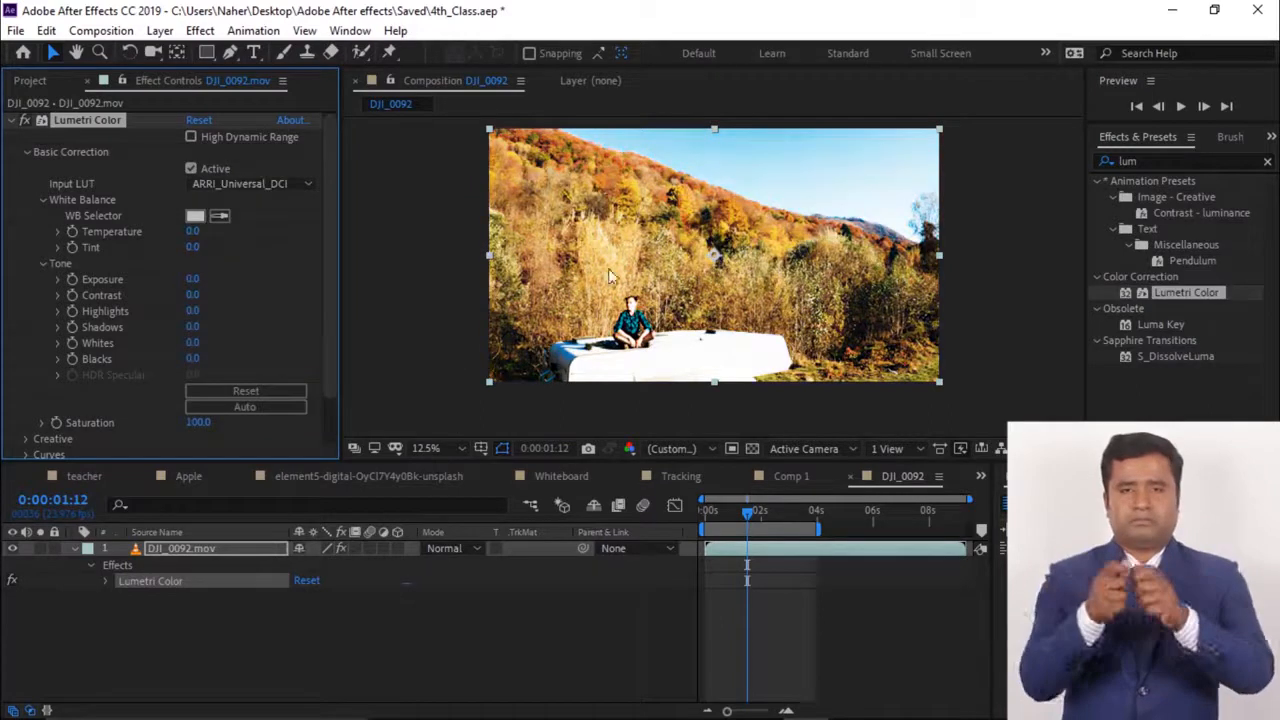
Compare the footage with and without Lumetri Color, try the ARRI_Universal_HD Input LUT, and set it to D-21_delogC_EI0200_B1
left_click(25, 120)
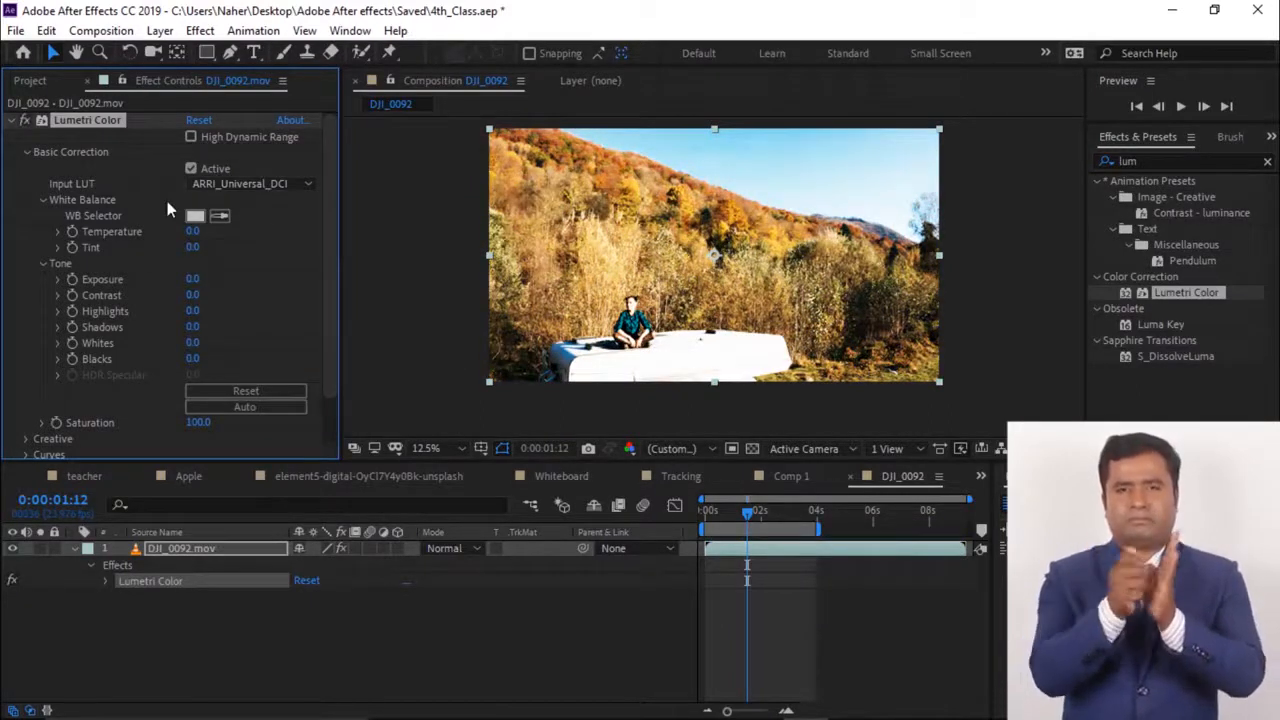
left_click(300, 184)
left_click(266, 374)
left_click(236, 186)
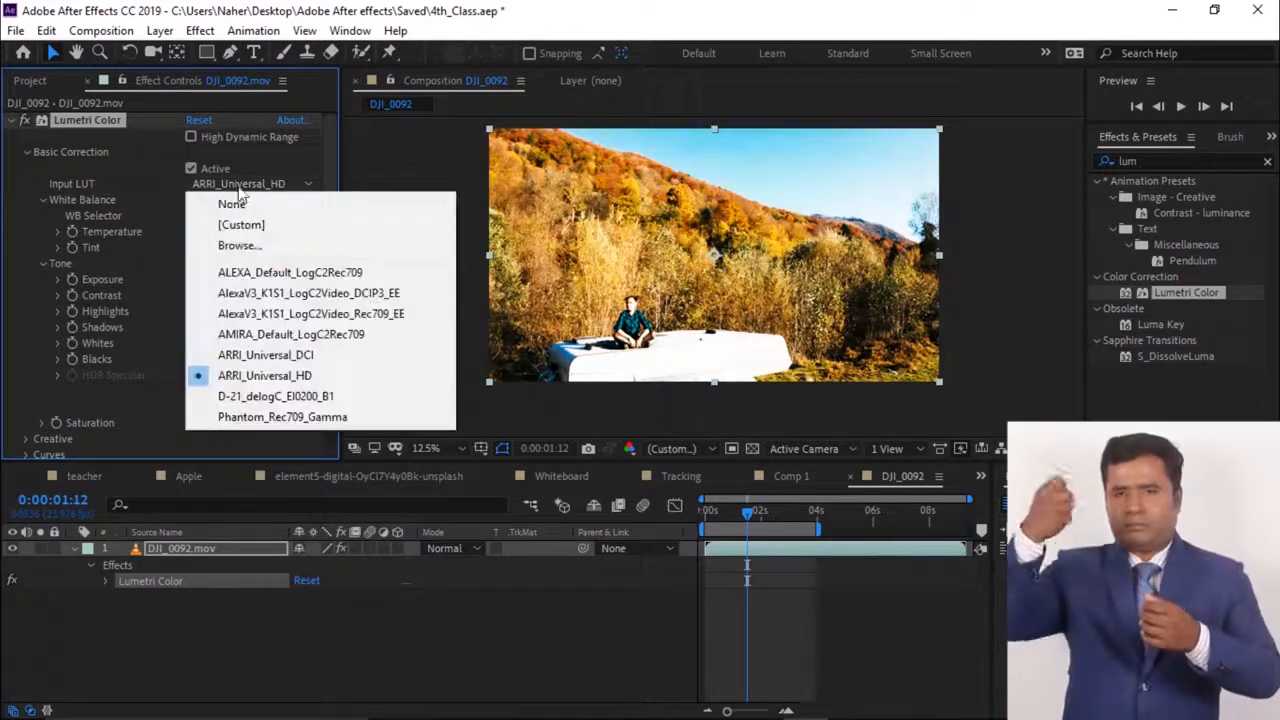
left_click(263, 398)
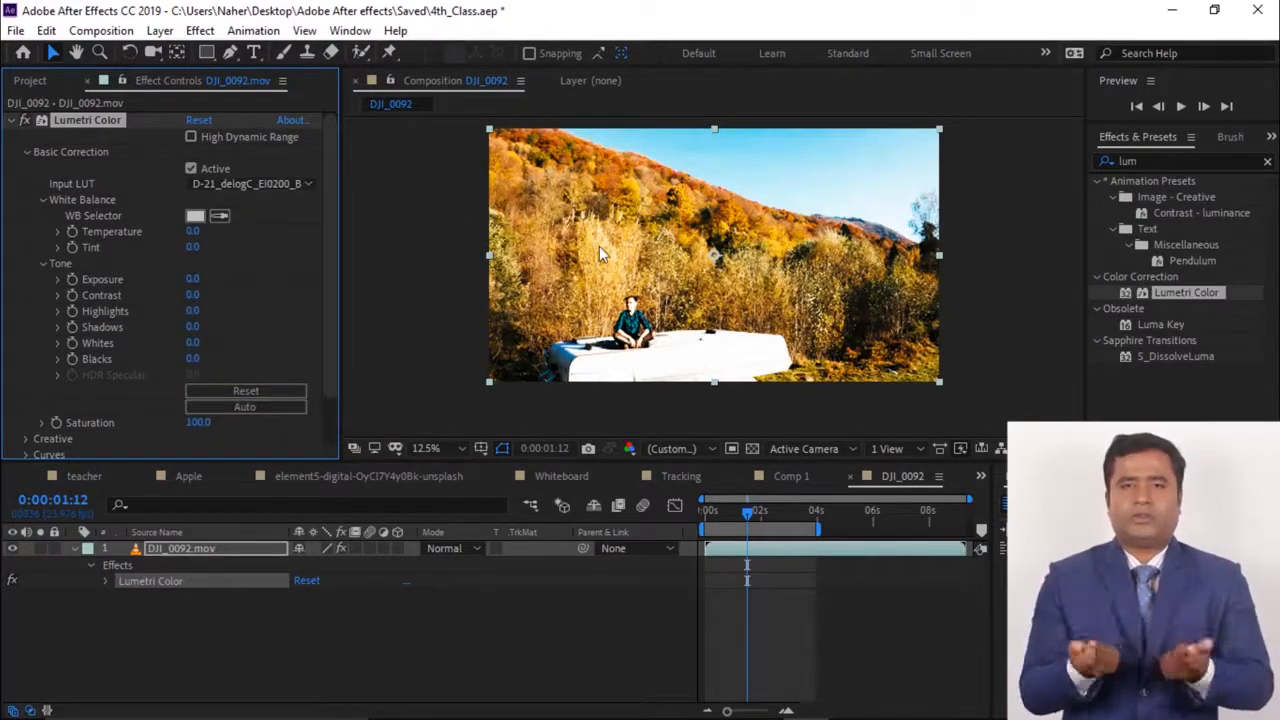
Set Lumetri Color's Saturation to 91, and try a warm Temperature of 85 before lowering it
mouse_move(198, 422)
left_mouse_down()
mouse_move(175, 422)
mouse_move(268, 421)
mouse_move(174, 426)
mouse_move(199, 424)
left_mouse_up()
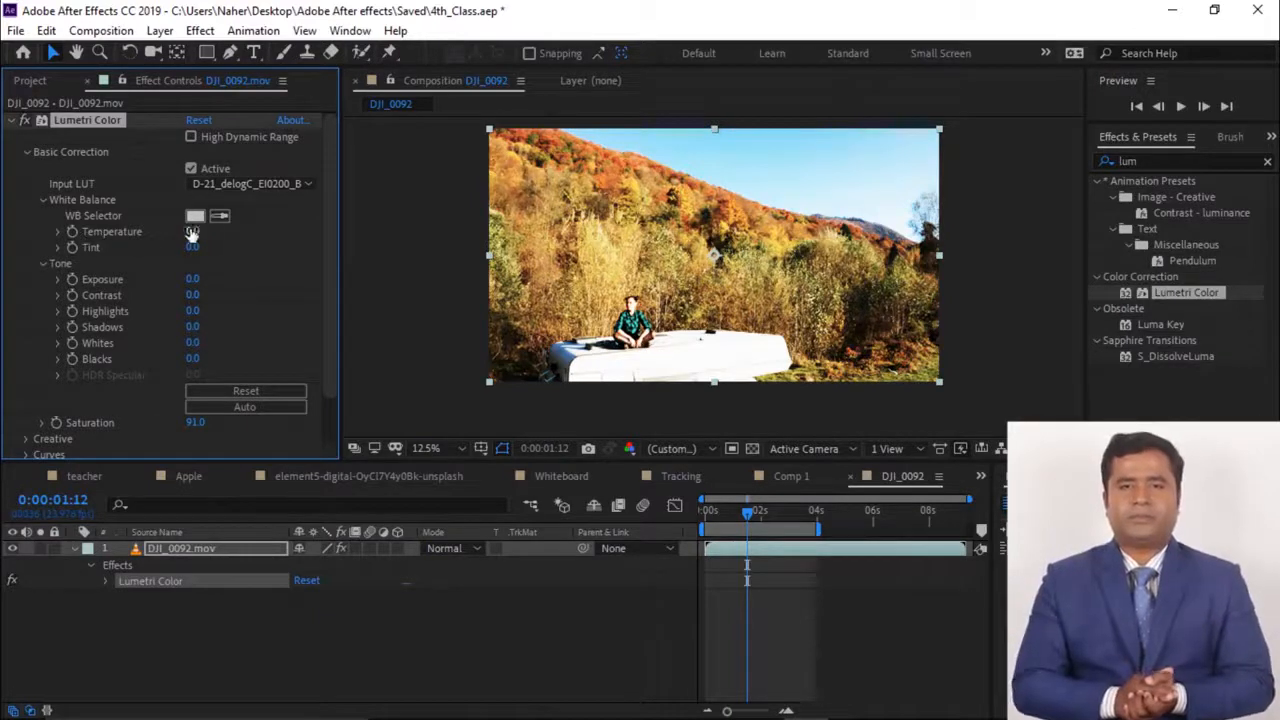
left_click_drag(192, 231, 261, 232)
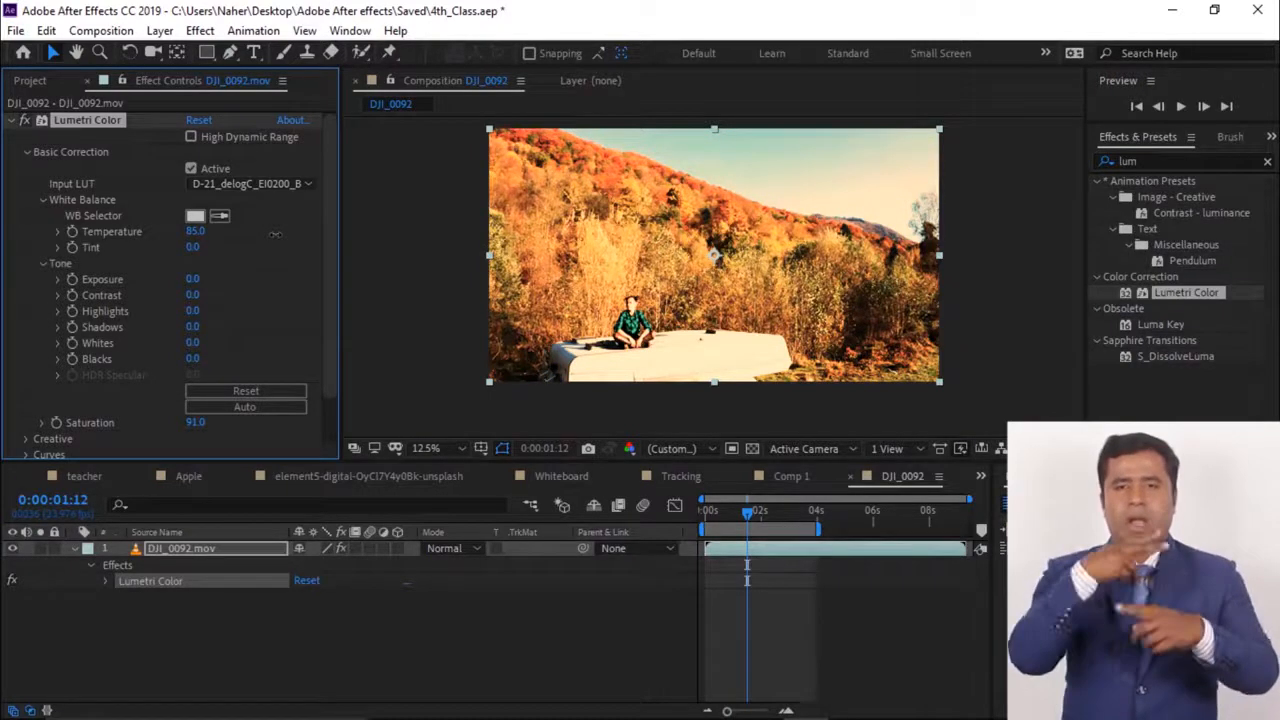
left_click_drag(195, 231, 30, 229)
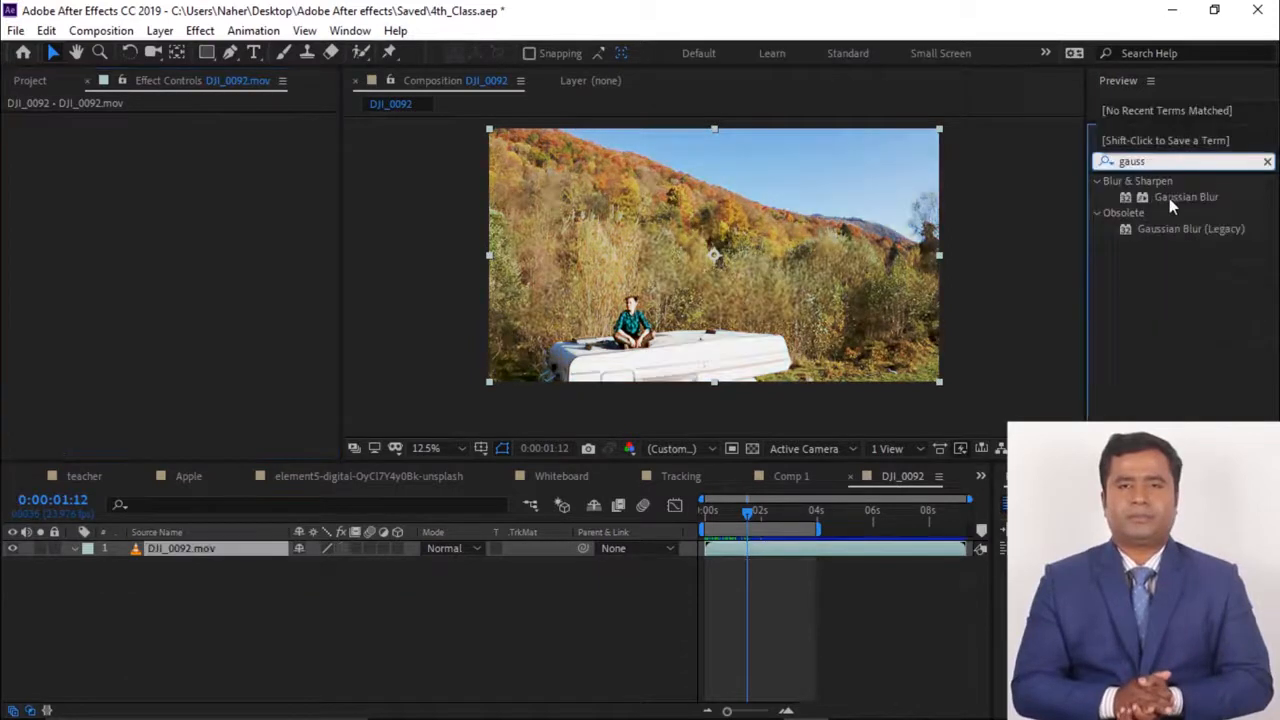
Apply Gaussian Blur to DJI_0092.mov and keyframe its Blurriness at 67.8 on the first frame
left_click_drag(1172, 205, 726, 268)
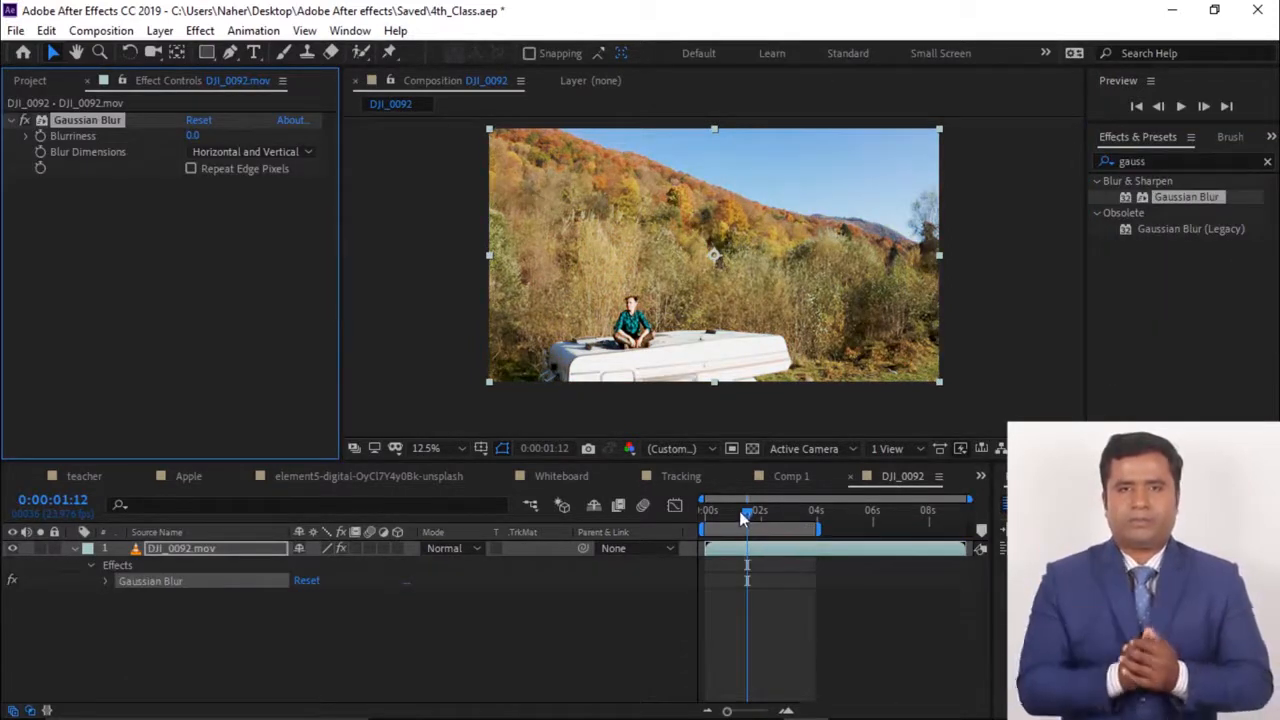
left_click_drag(747, 512, 535, 510)
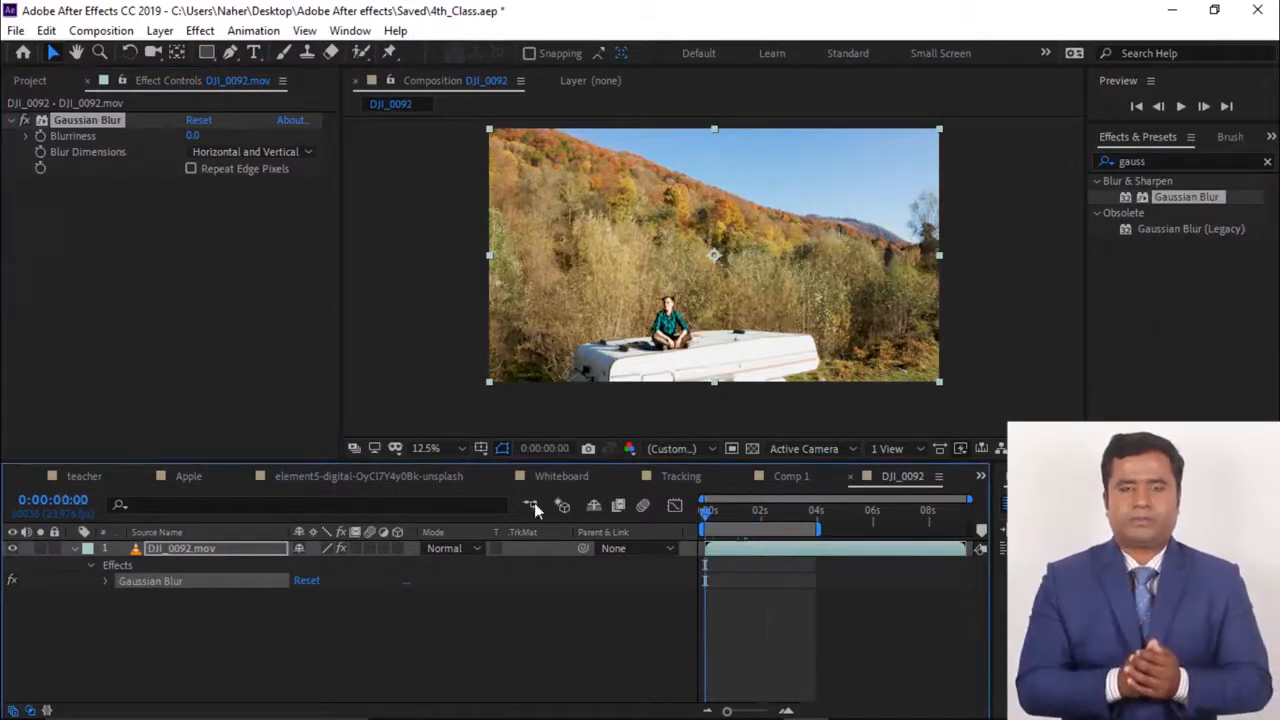
left_click(39, 136)
left_click_drag(193, 137, 340, 142)
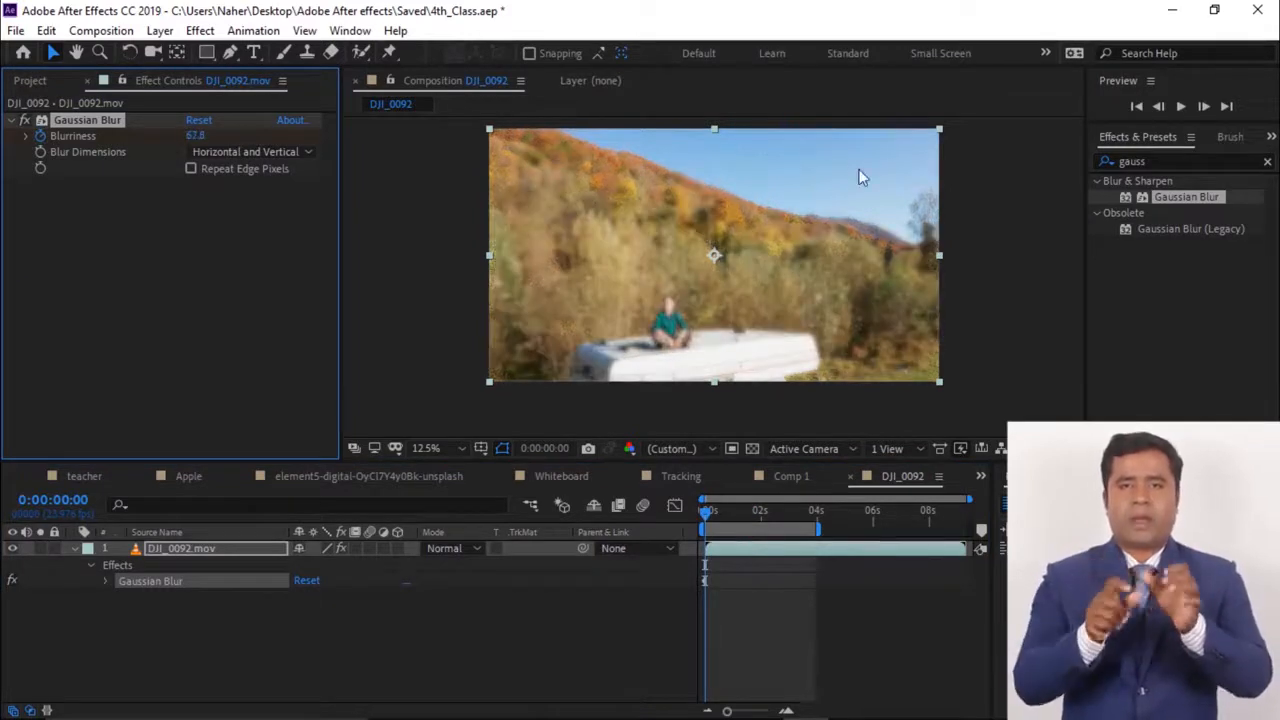
At frame 13, reduce Gaussian Blur's Blurriness to 0 to create the second keyframe
key("shift+Page_Down")
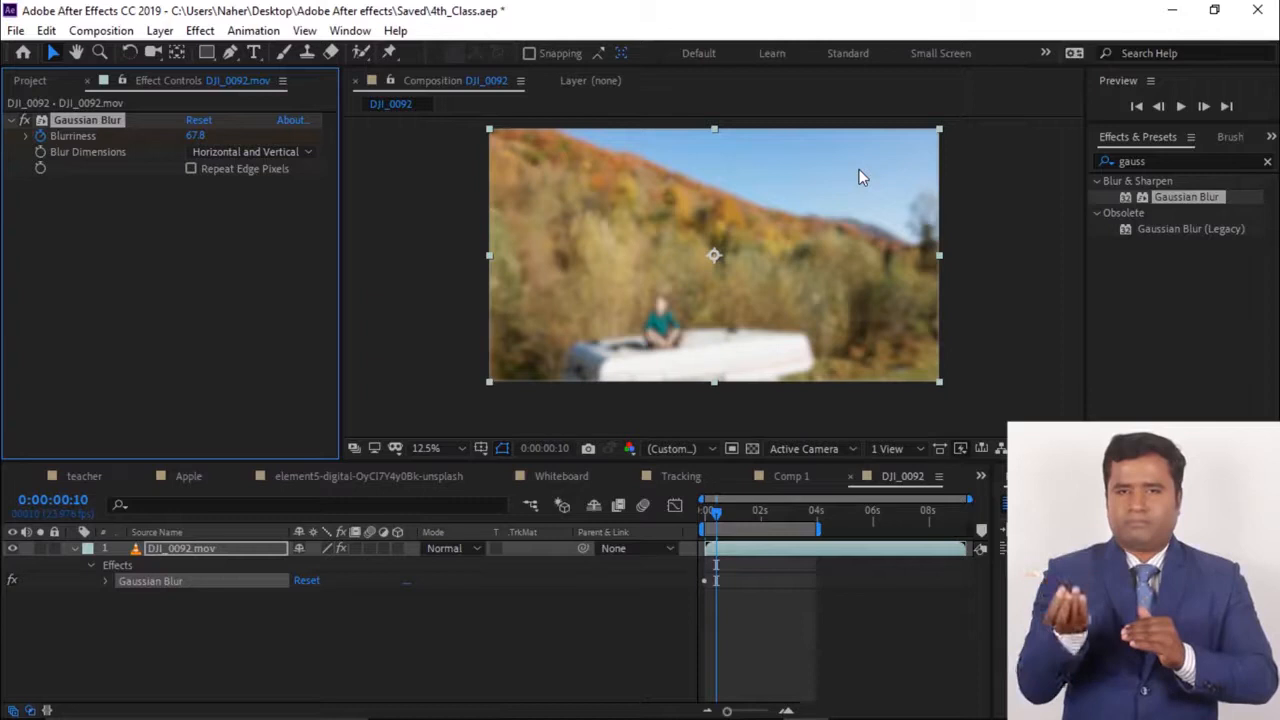
key("Page_Down")
key("Page_Down")
key("Page_Down")
left_click_drag(195, 138, 18, 178)
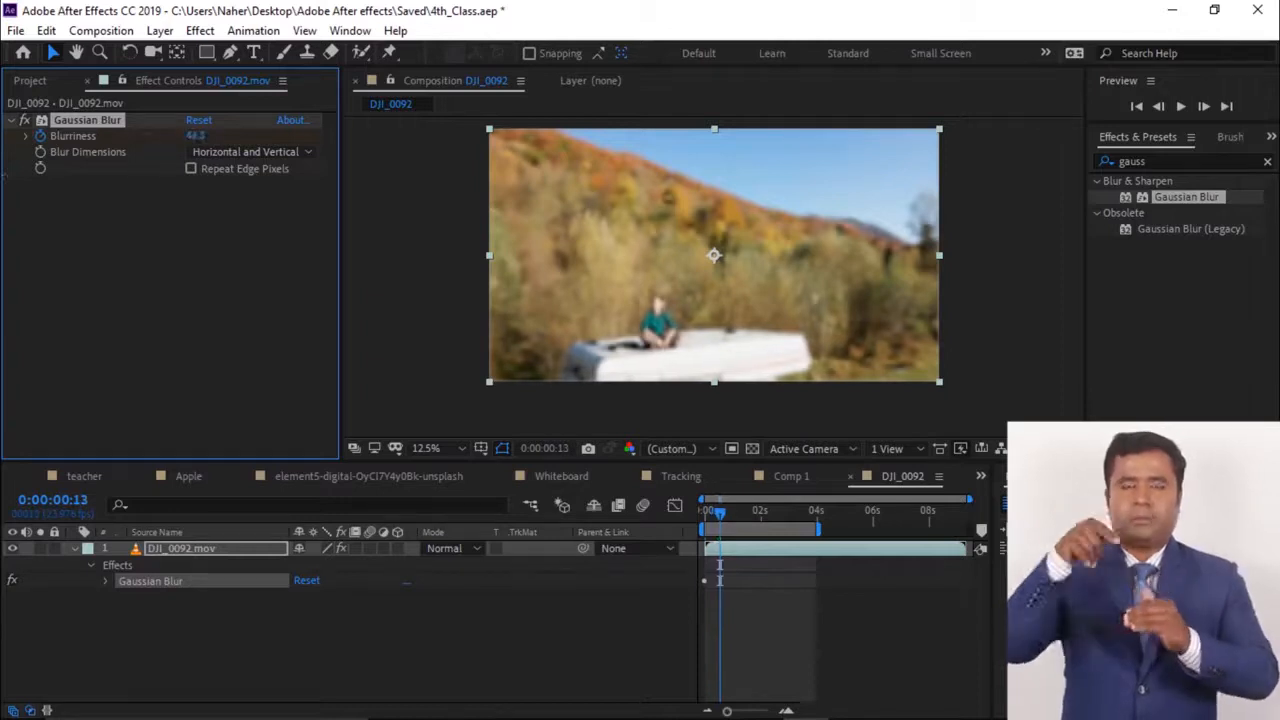
left_click_drag(194, 138, 3, 151)
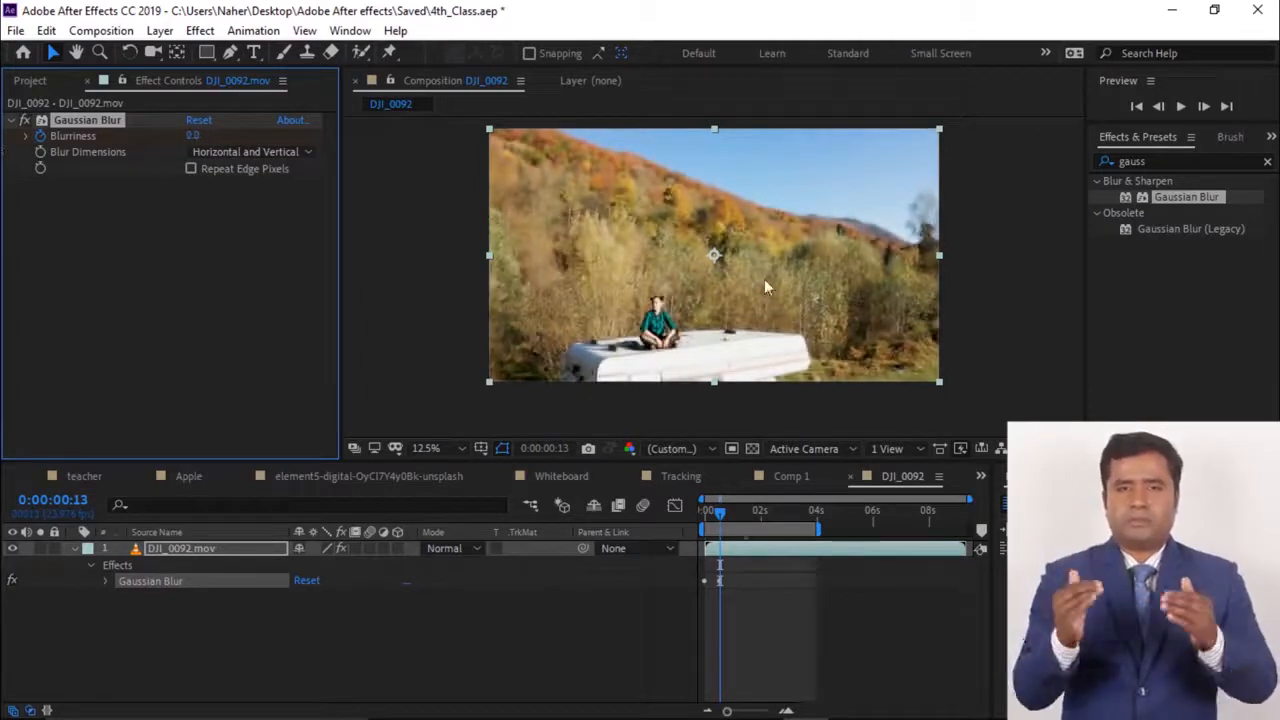
Check the two Blurriness keyframes and preview the blurred-to-sharp transition from the start
key("Home")
key("k")
left_click_drag(194, 137, 3, 142)
left_click_drag(197, 137, 3, 145)
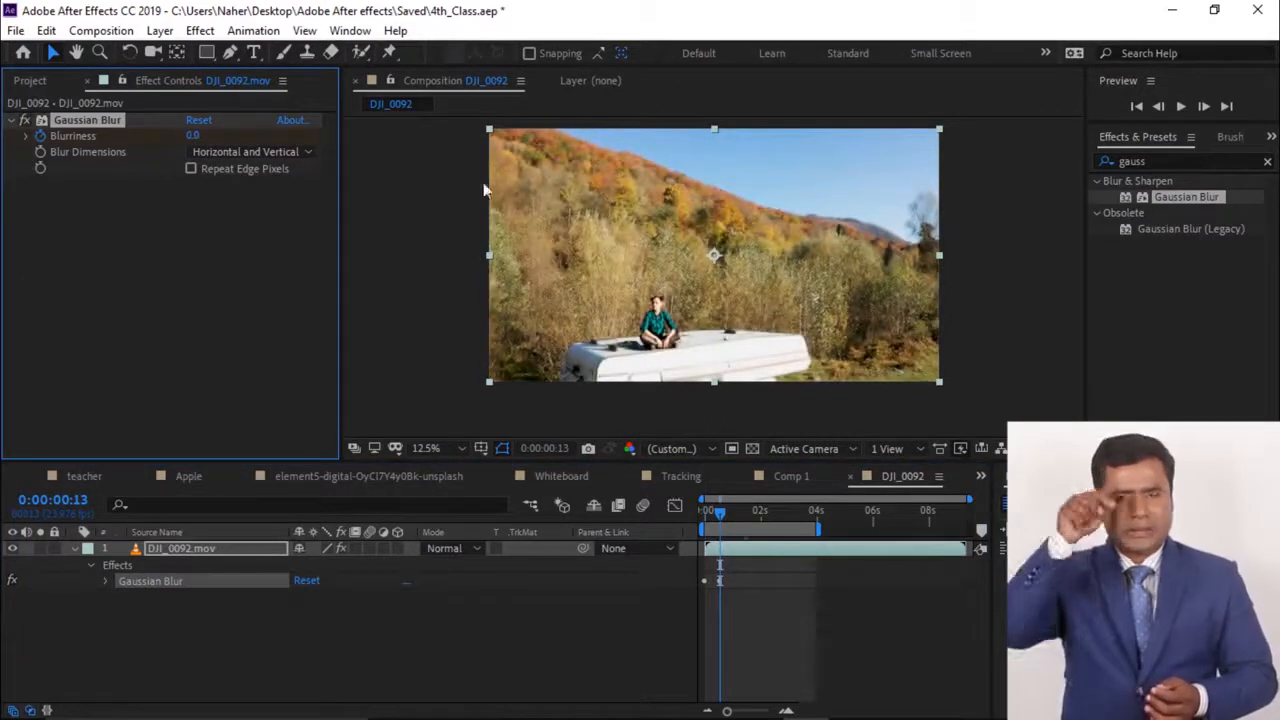
key("space")
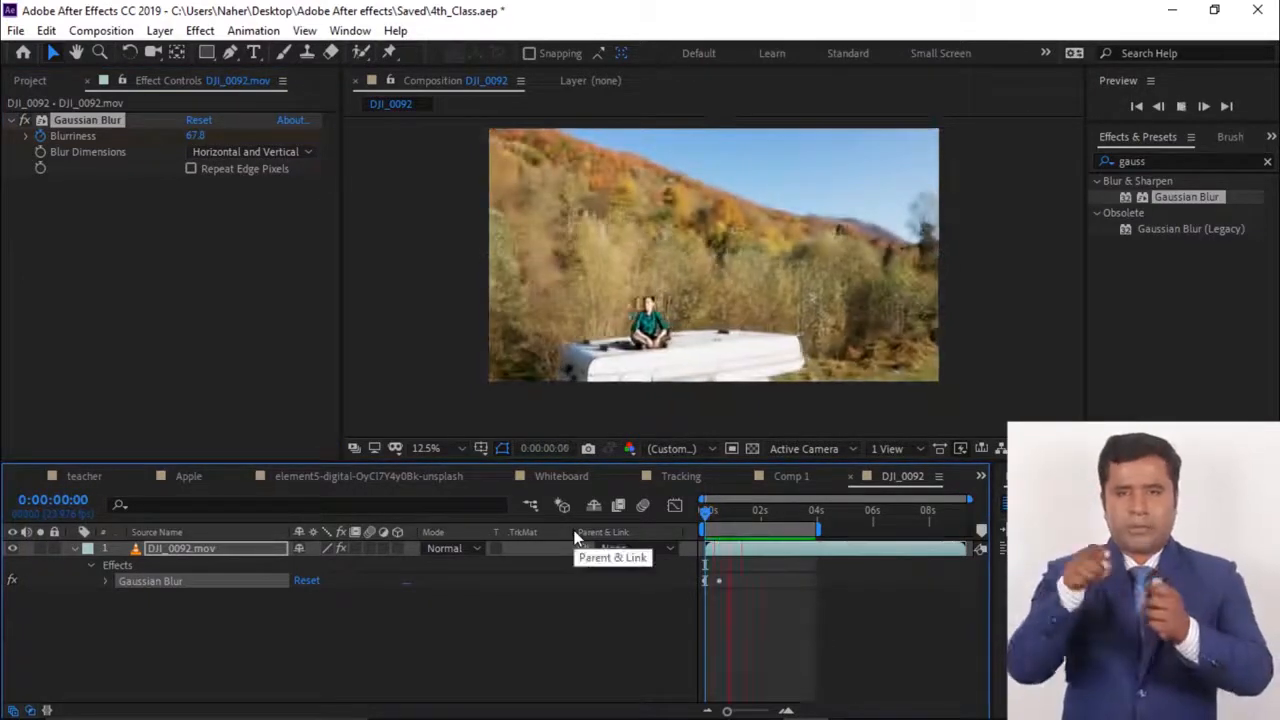
key("space")
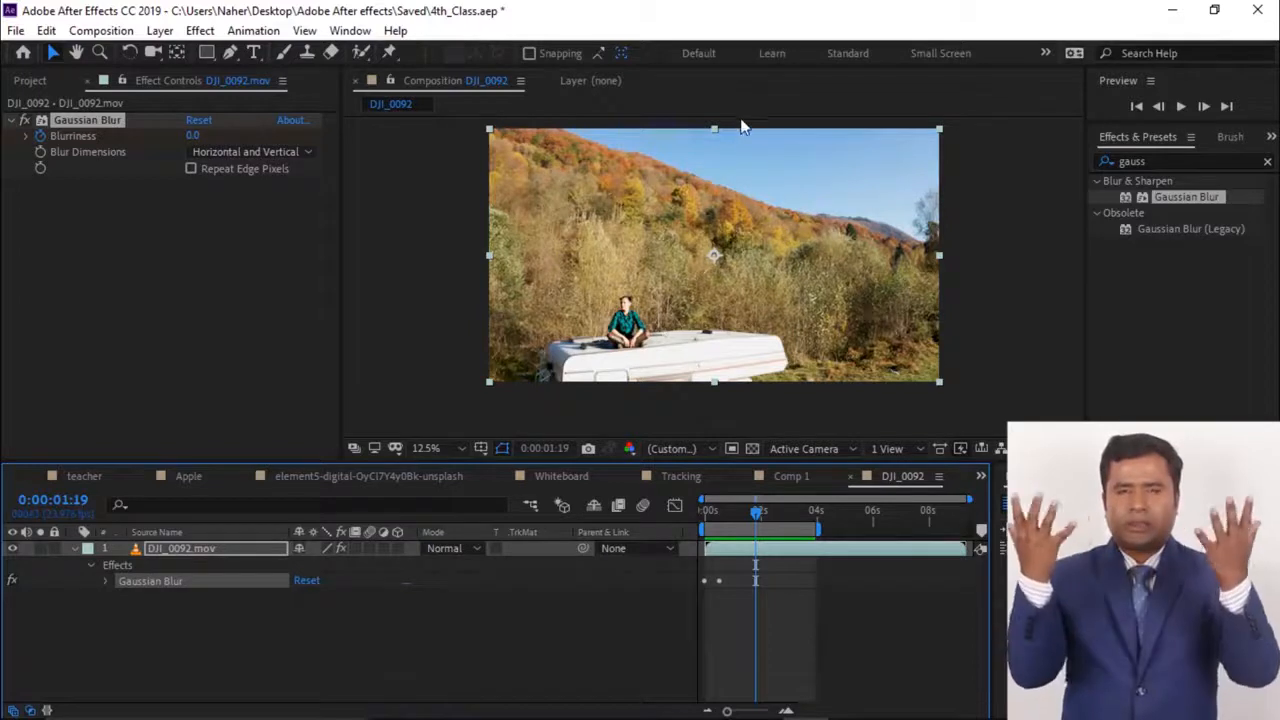
Add an adjustment layer above DJI_0092.mov and narrow it to a strip covering about the right quarter of the frame
right_click(258, 651)
mouse_move(343, 434)
left_click(550, 597)
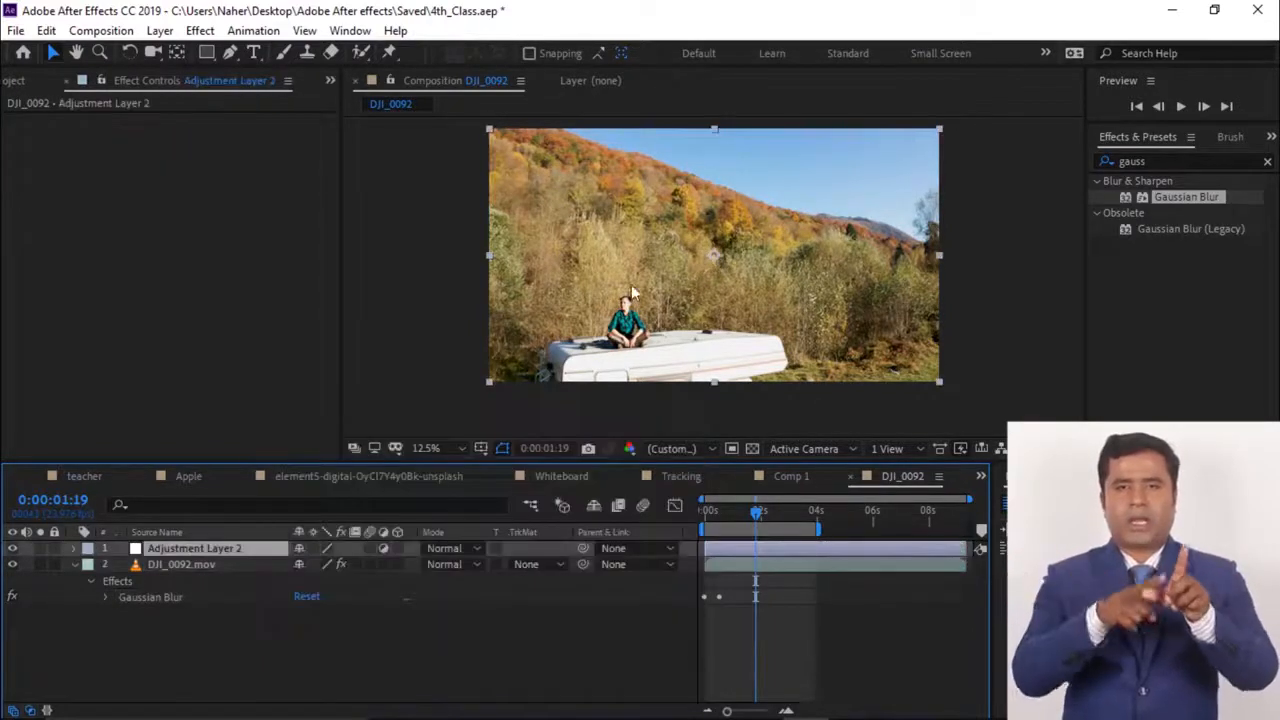
left_click_drag(490, 260, 834, 255)
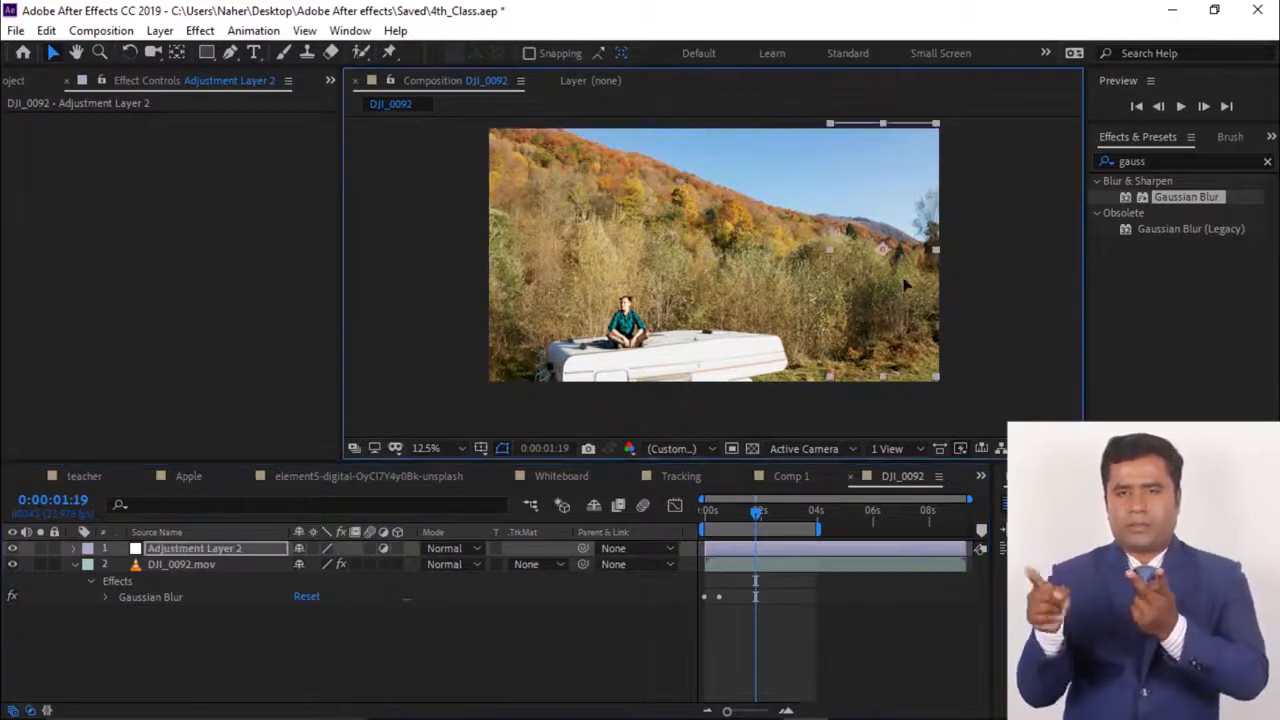
Apply Gaussian Blur with a Blurriness of 56.7 to the adjustment layer and check the blurred strip up to about 0:00:03:17
left_click_drag(1187, 197, 210, 120)
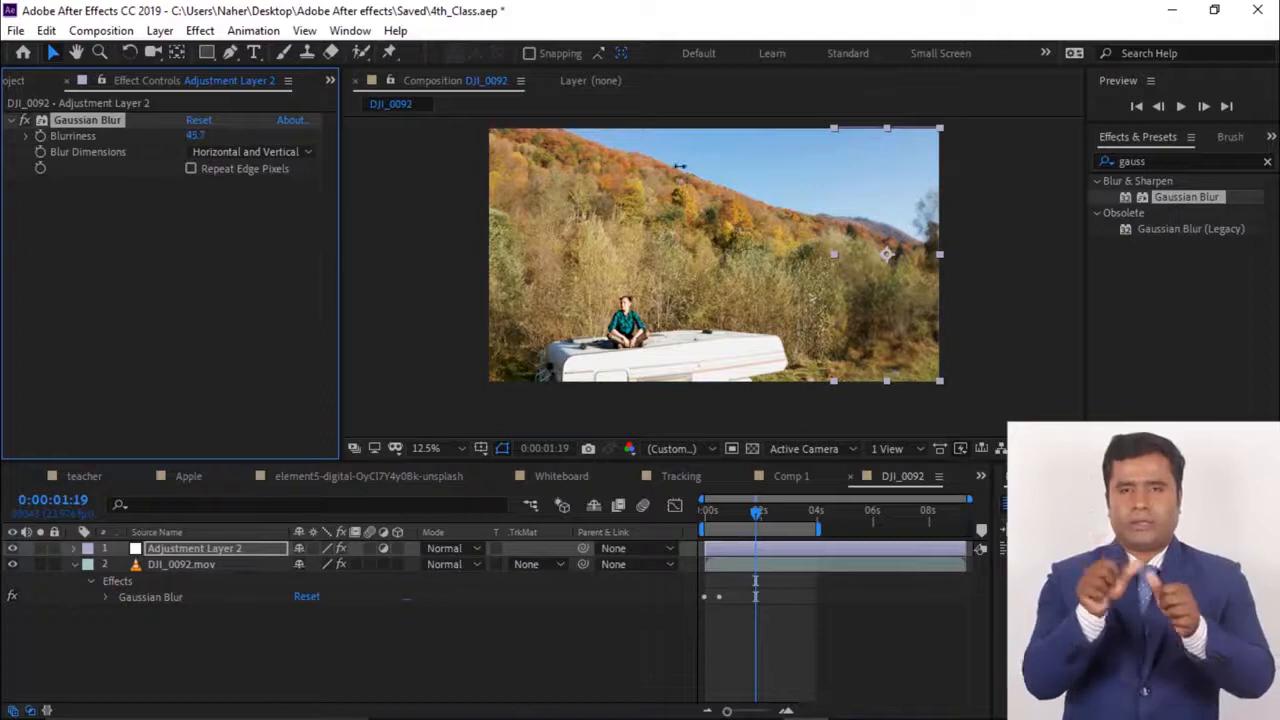
left_click(730, 524)
left_click_drag(730, 527, 808, 530)
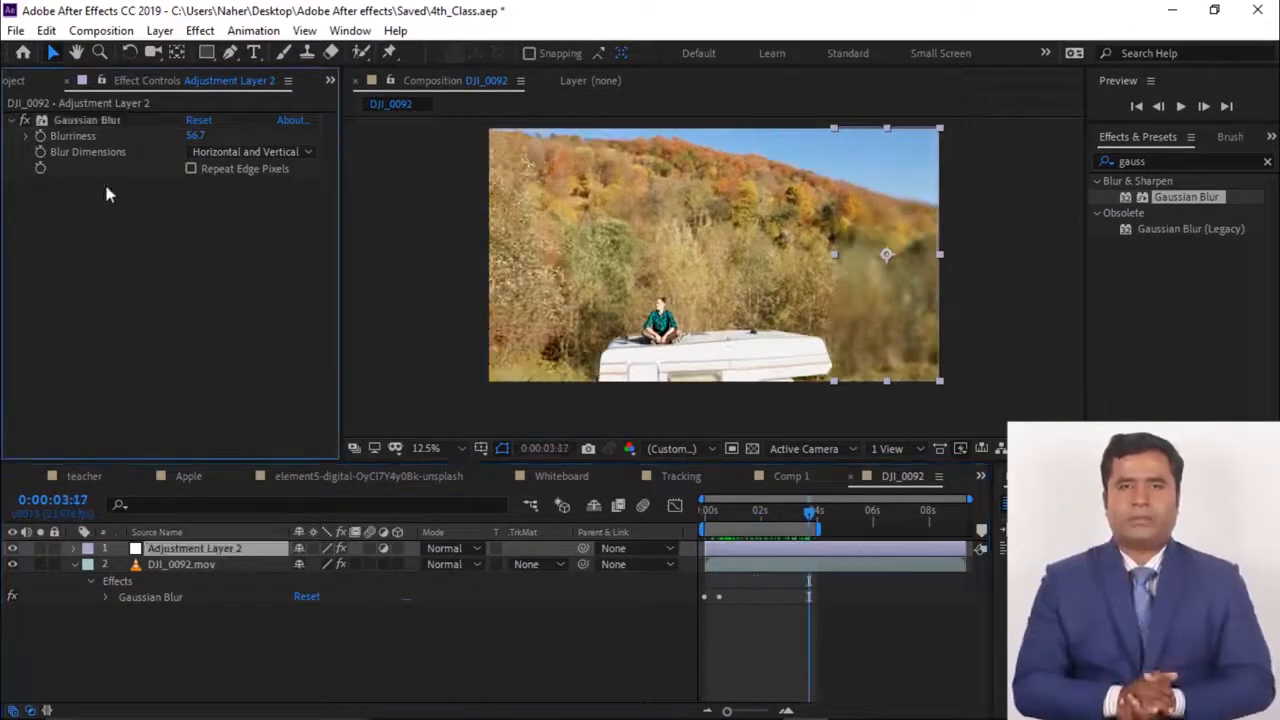
left_click(108, 121)
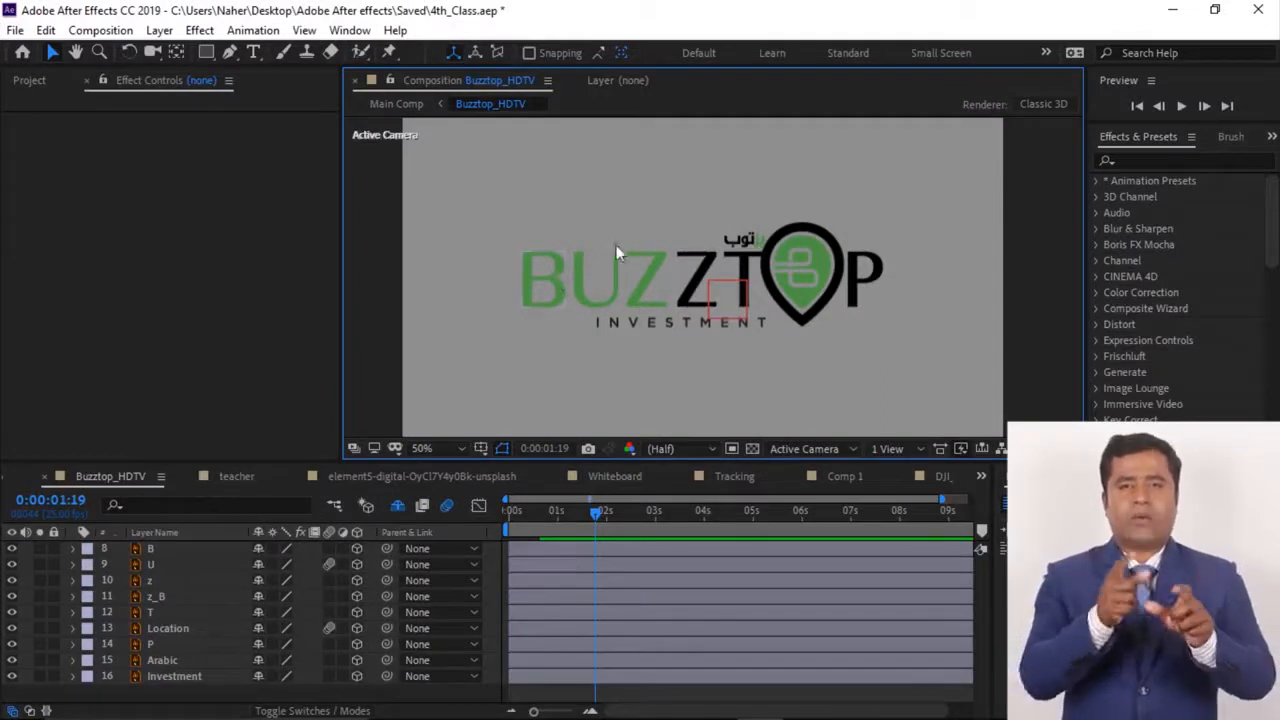
Select the B, U, z and z_B letter layers and pre-compose them as Effects_BUZZ
left_click(697, 287)
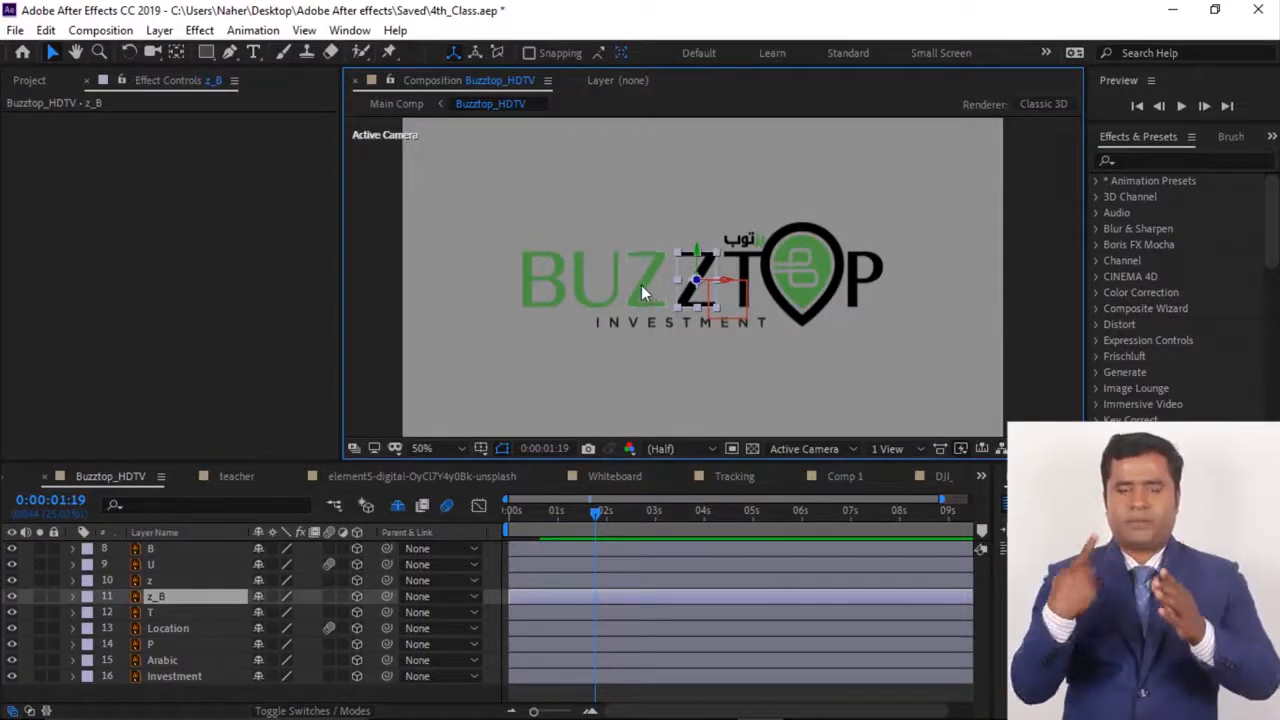
left_click(639, 284)
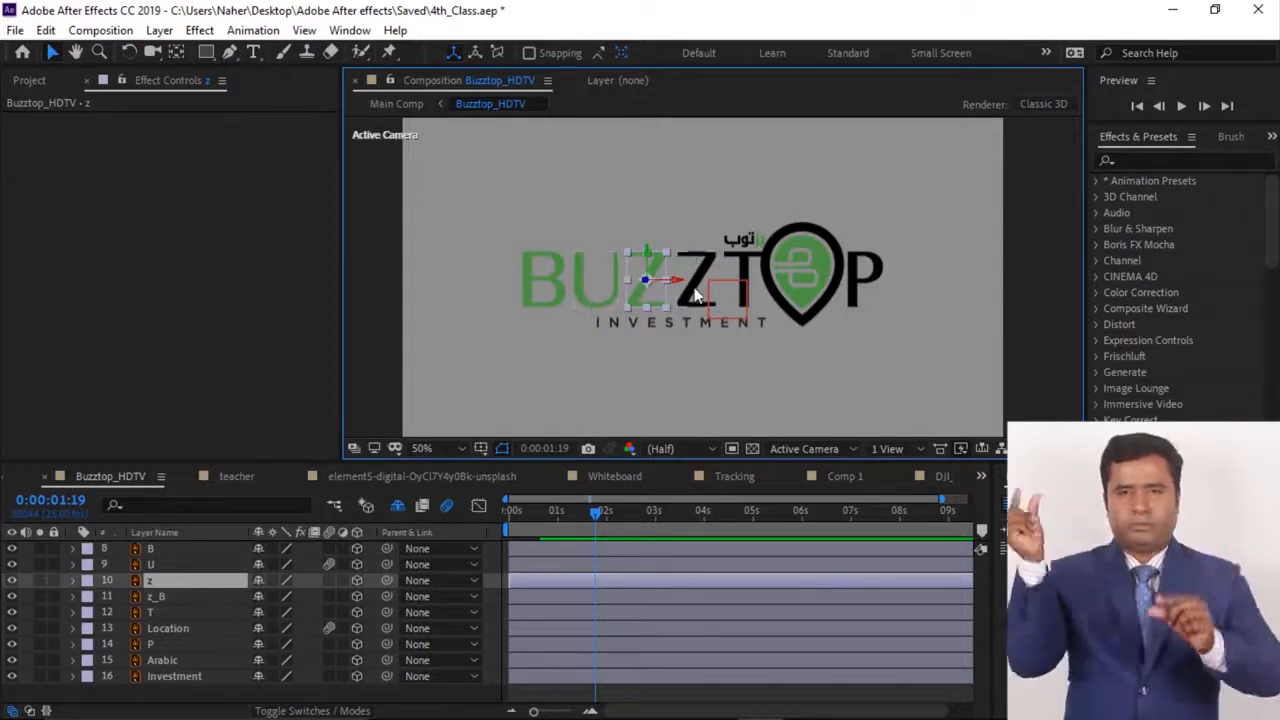
left_click(697, 290, "shift")
left_click(602, 301, "shift")
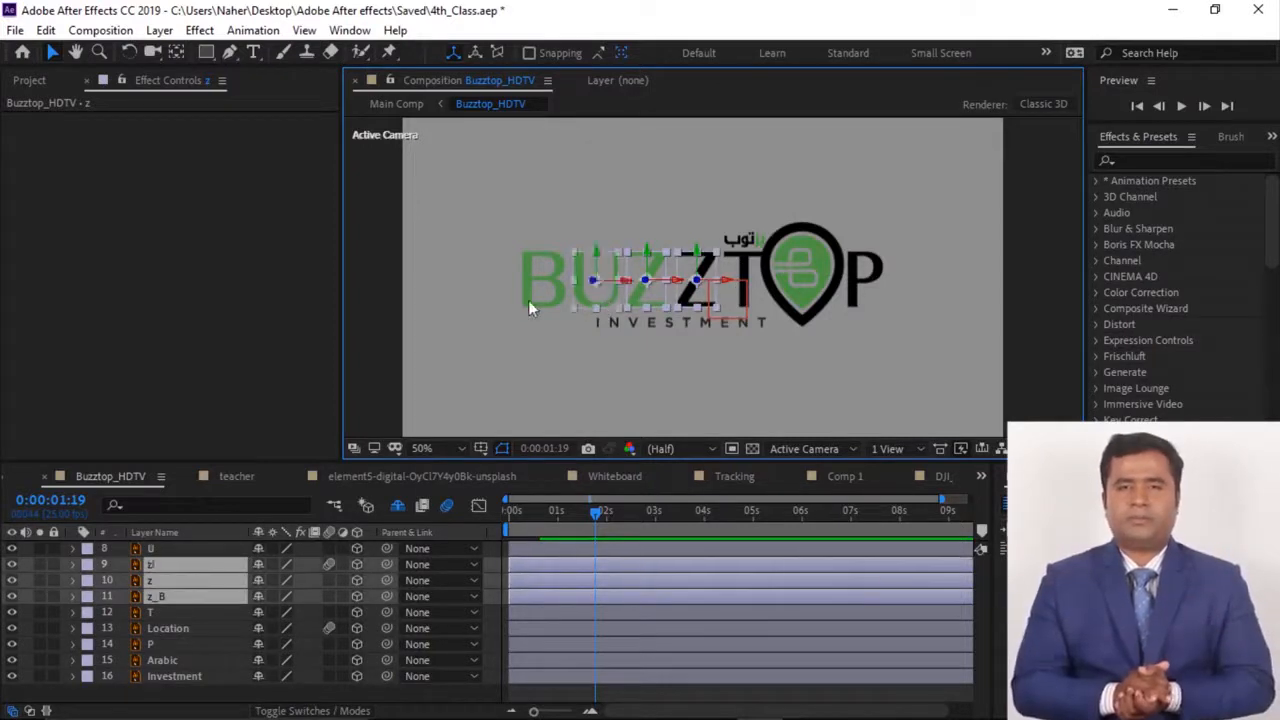
left_click(552, 282, "shift")
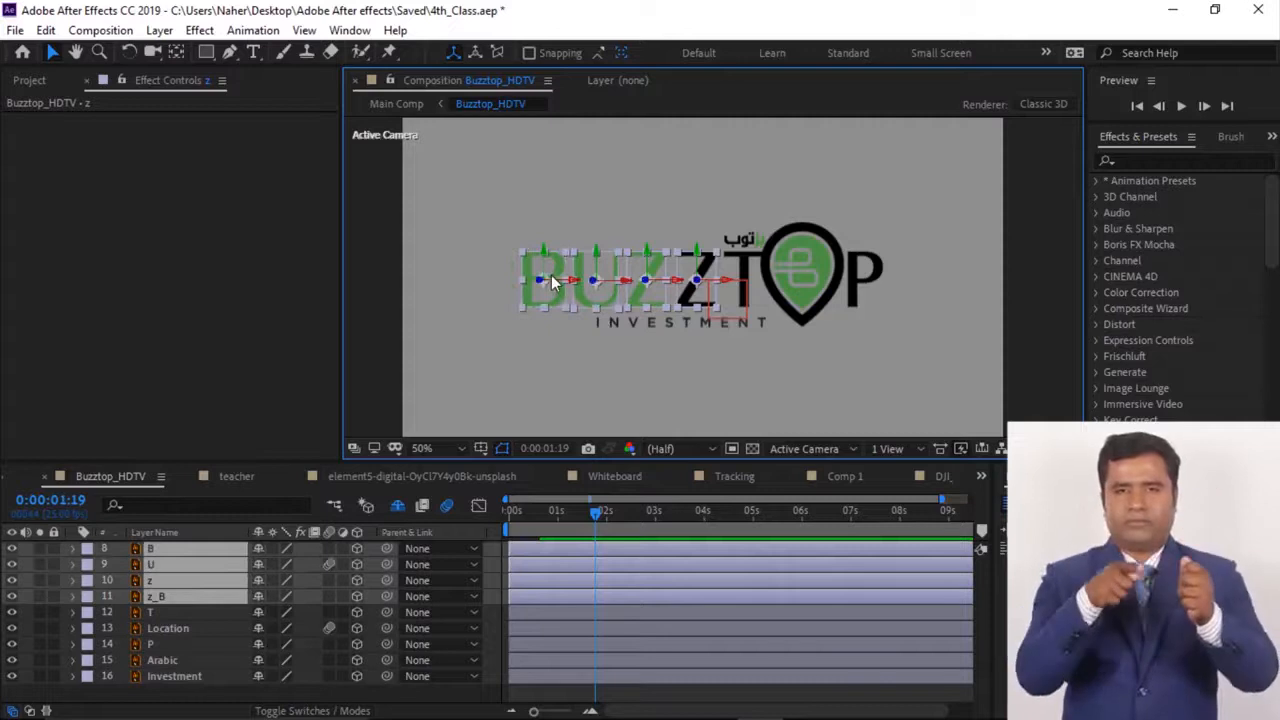
key("ctrl+shift+c")
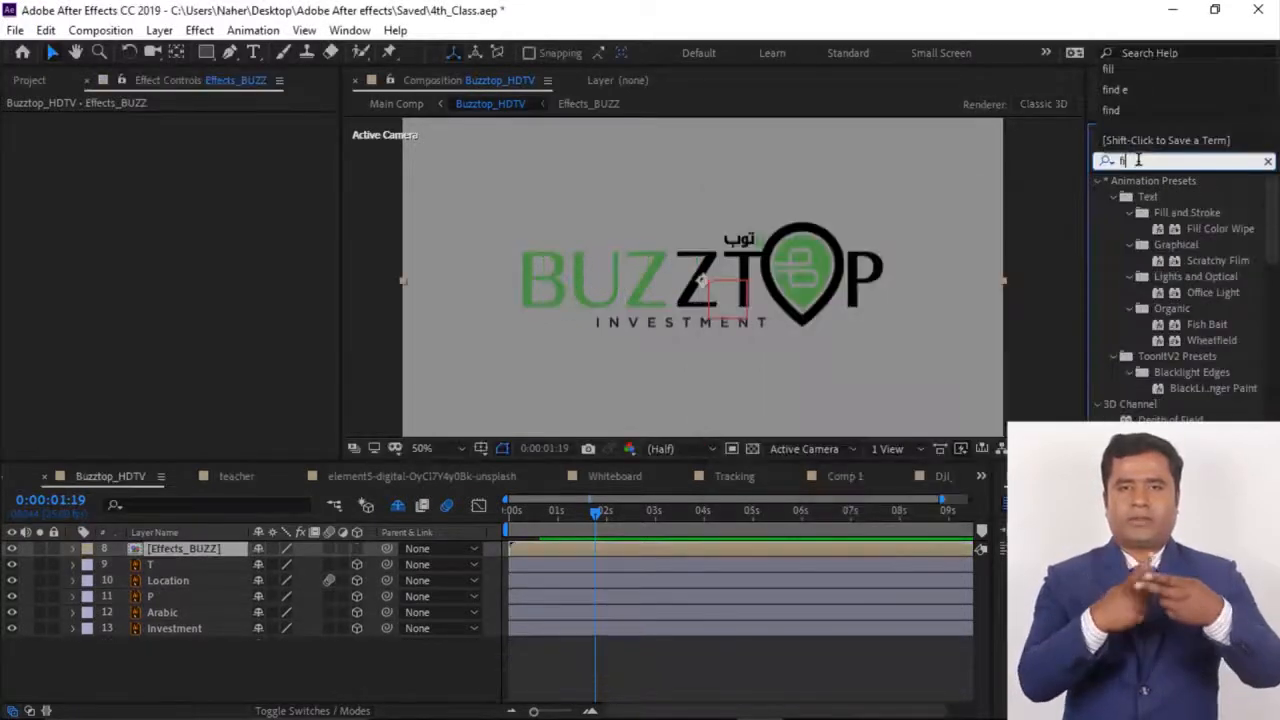
Apply the Fill effect to the Effects_BUZZ layer and set its colour to blue (1949AA)
type("ll")
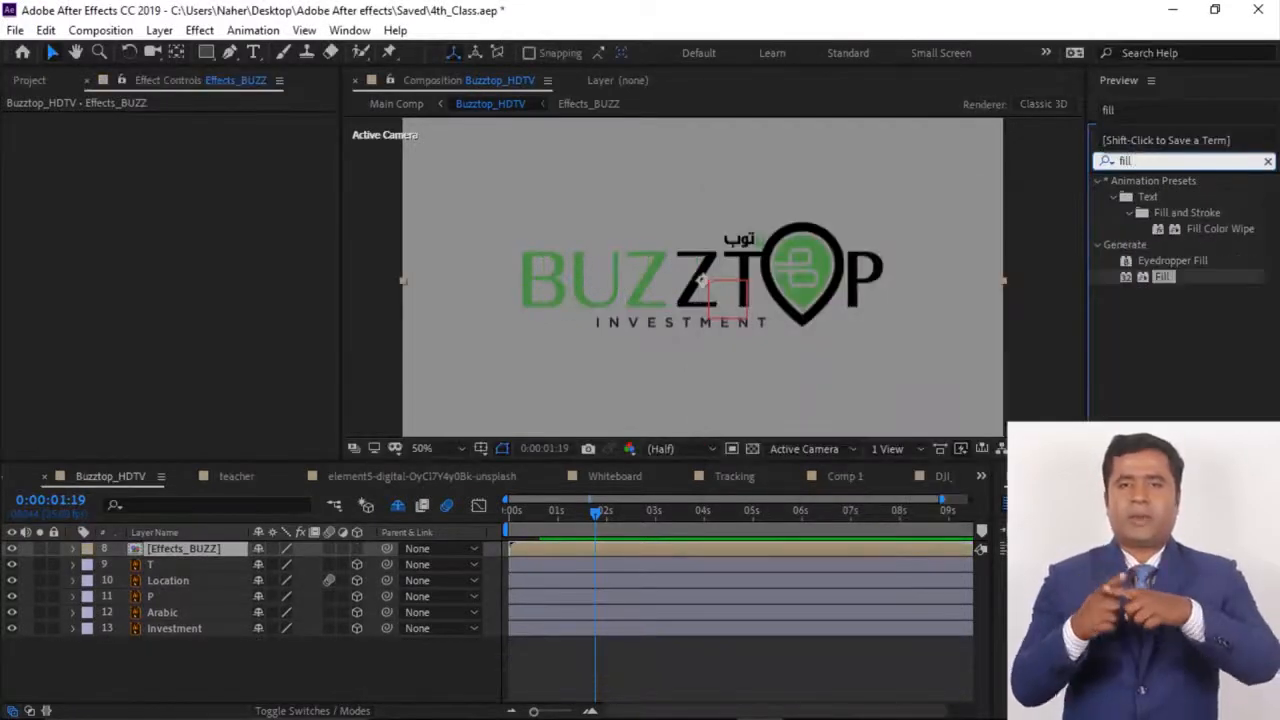
left_click_drag(1164, 273, 199, 560)
left_click(195, 167)
mouse_move(965, 200)
left_mouse_down()
mouse_move(997, 189)
mouse_move(999, 204)
left_mouse_up()
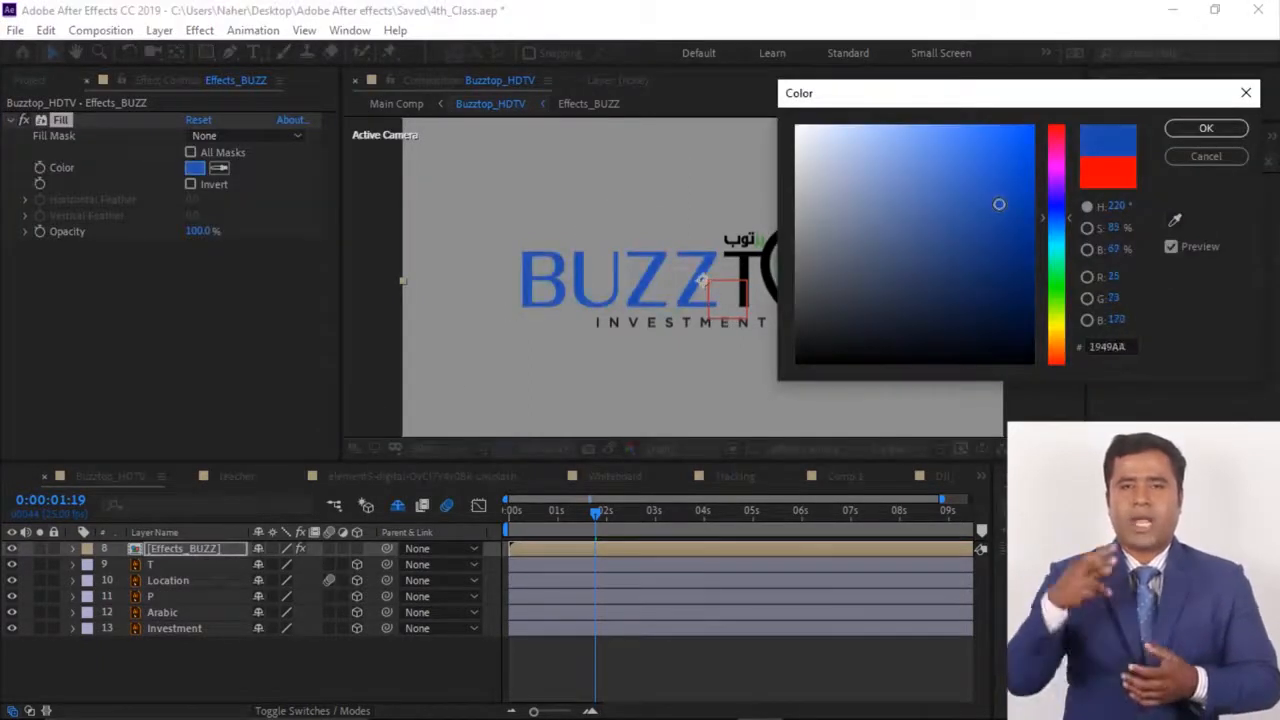
left_click(1206, 128)
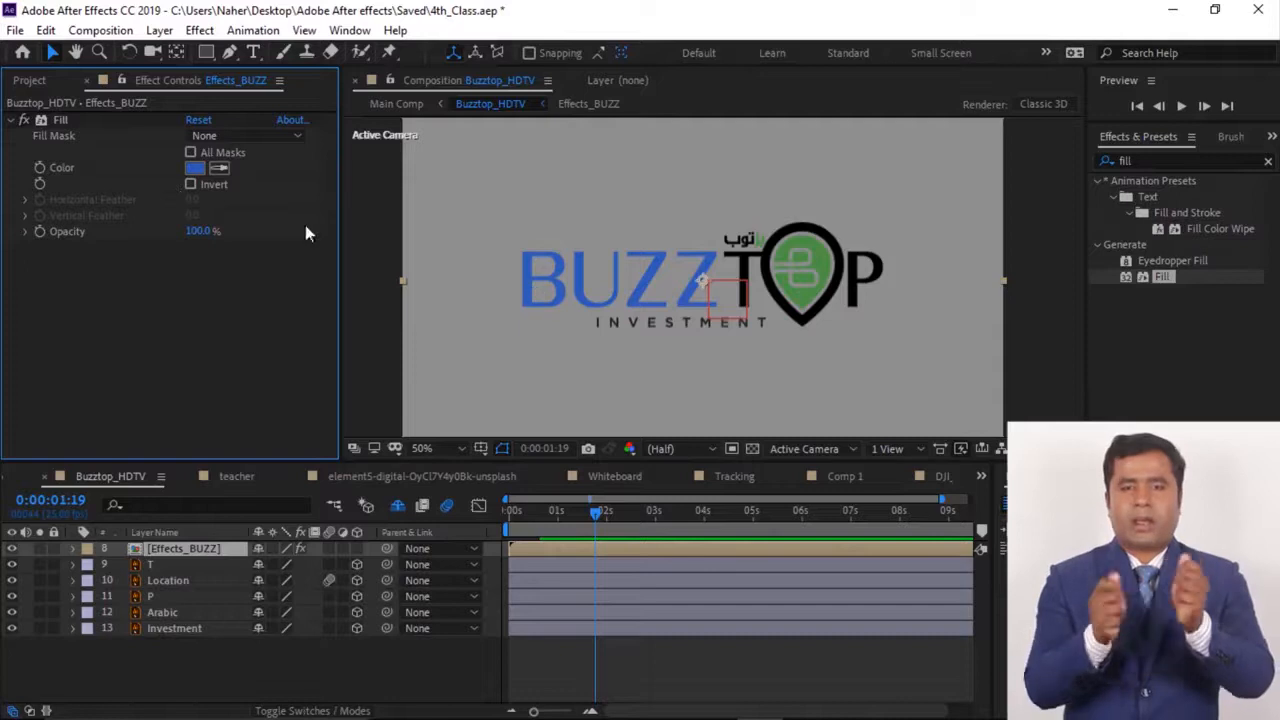
Try Fill's Invert option and a lower Opacity on Effects_BUZZ, restoring Invert to off and Opacity to 100%
left_click(190, 184)
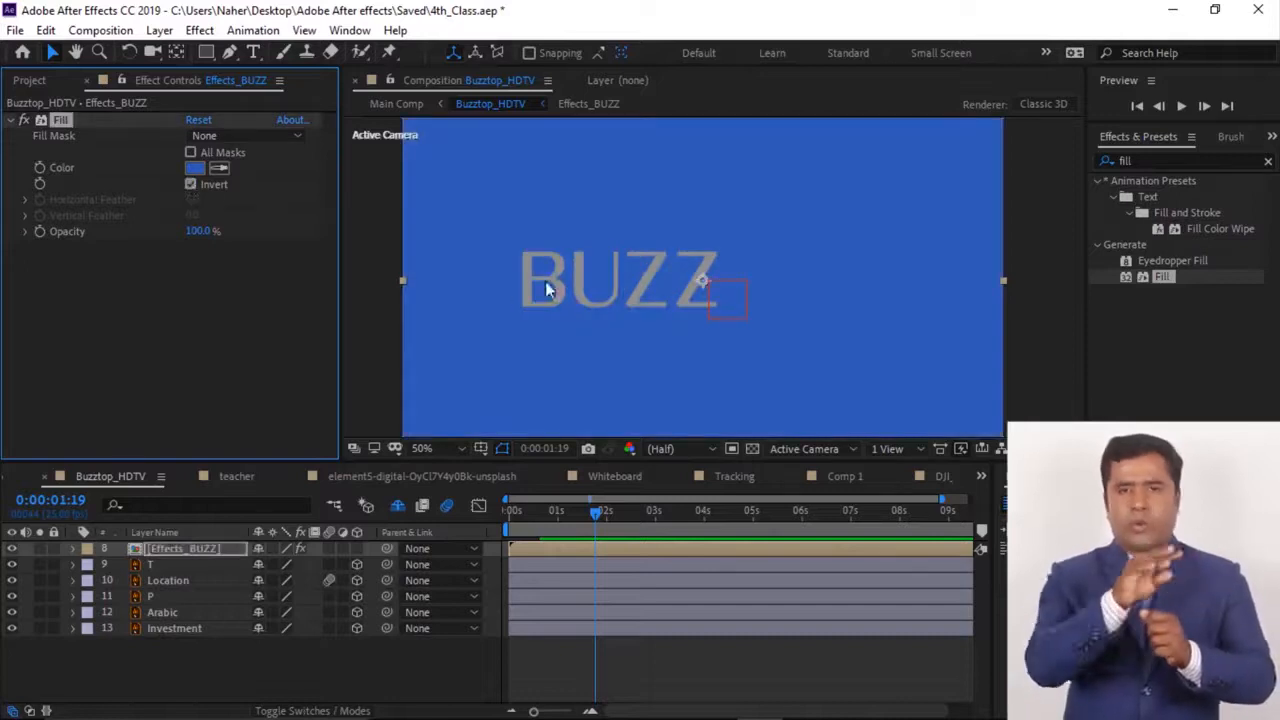
left_click(191, 185)
left_click_drag(196, 233, 274, 232)
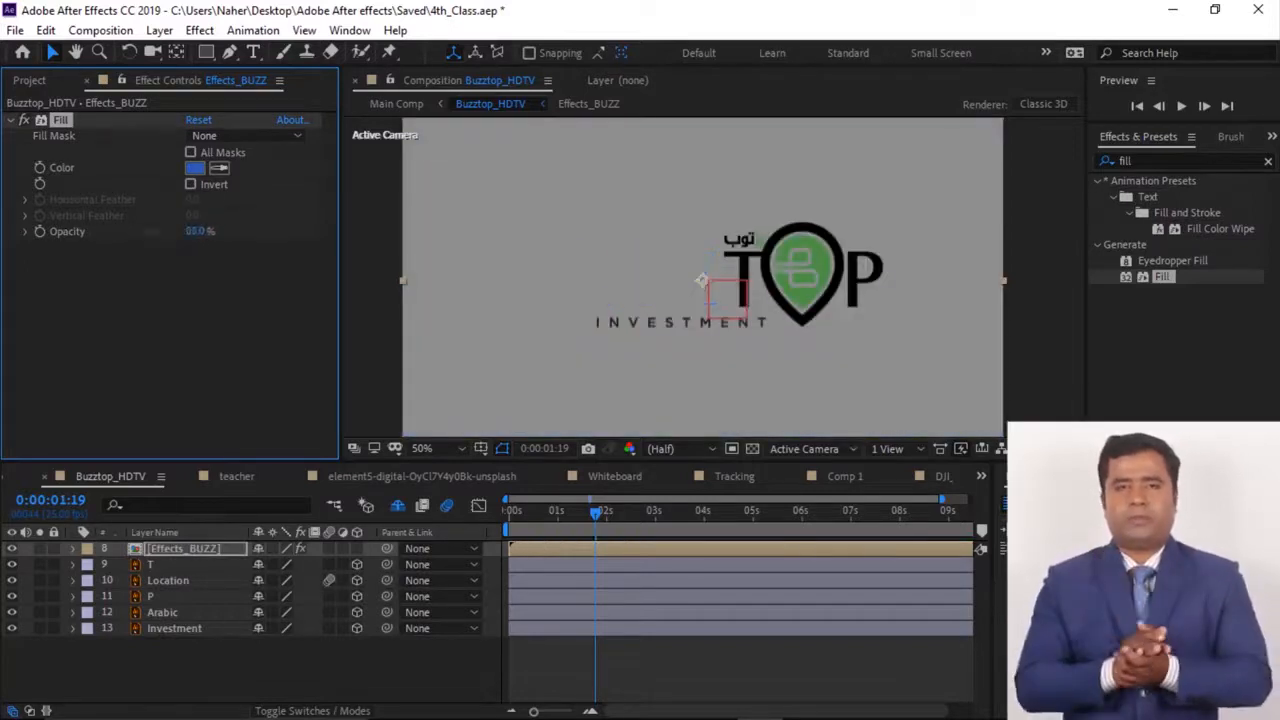
left_click(213, 367)
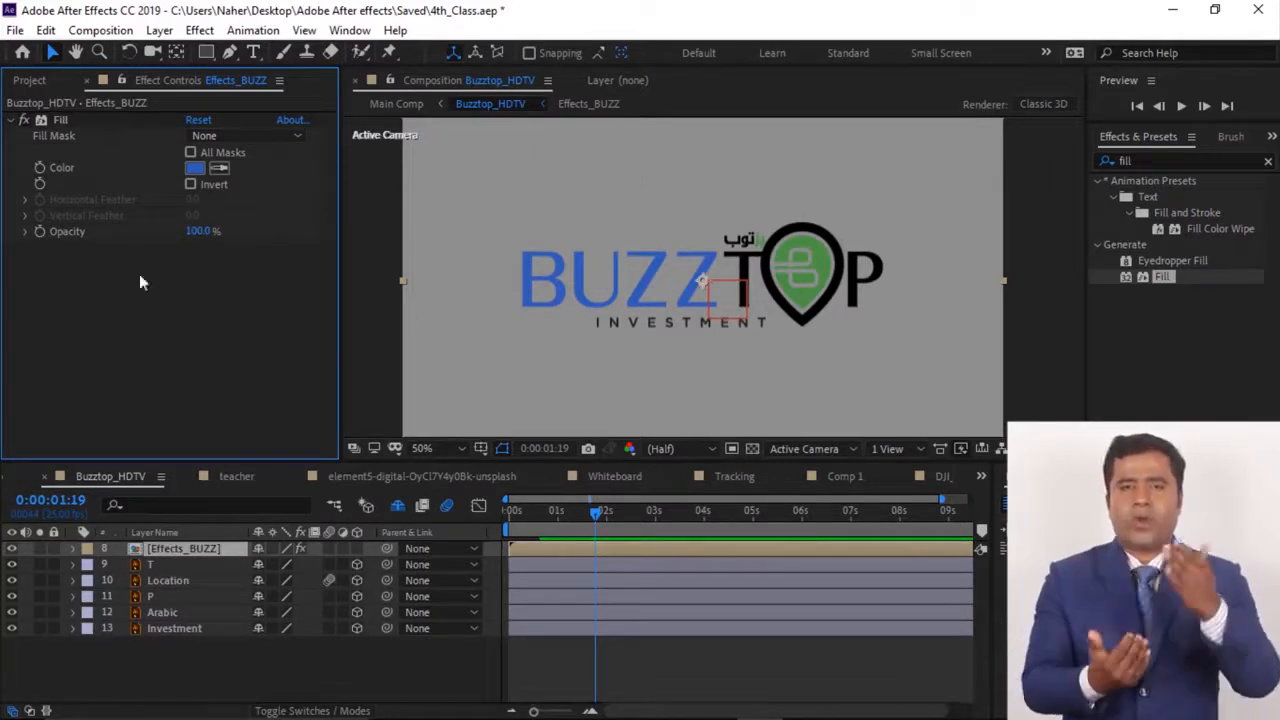
left_click(83, 121)
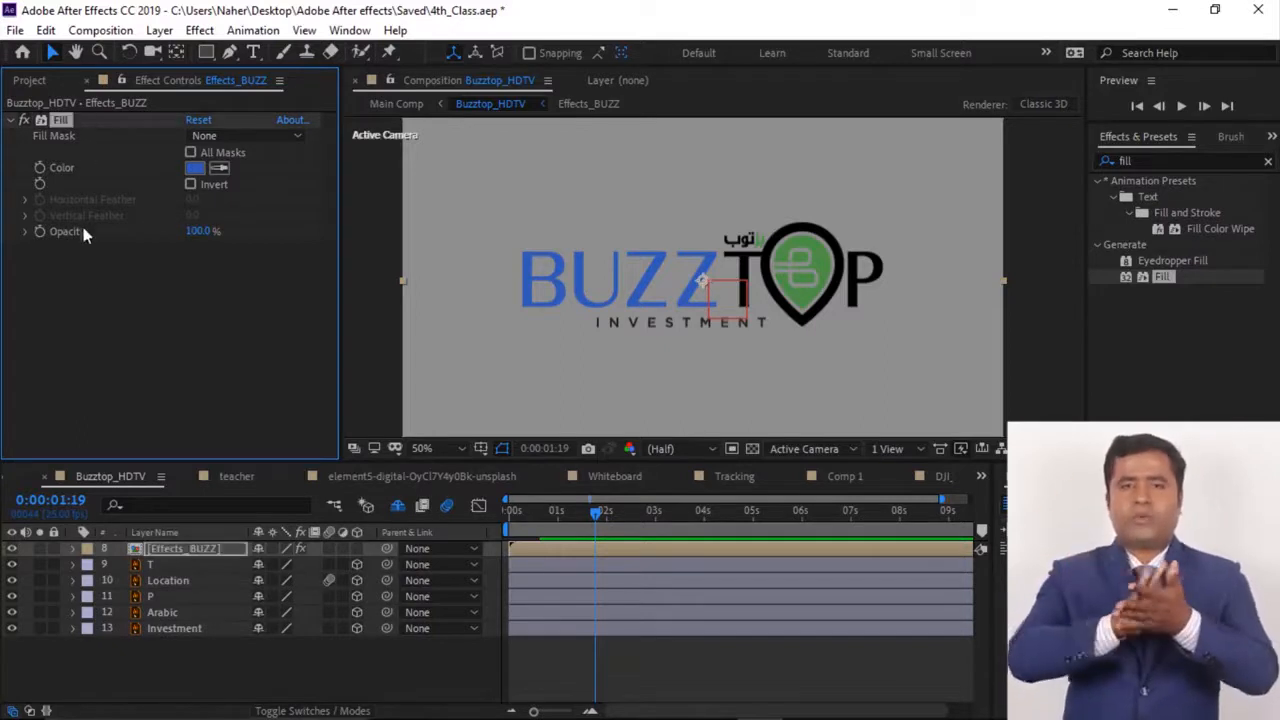
left_click(94, 296)
Apply the Find Edges effect to Effects_BUZZ and inspect the outlined letters up close, keeping Blend With Original at 0%
left_click(1268, 161)
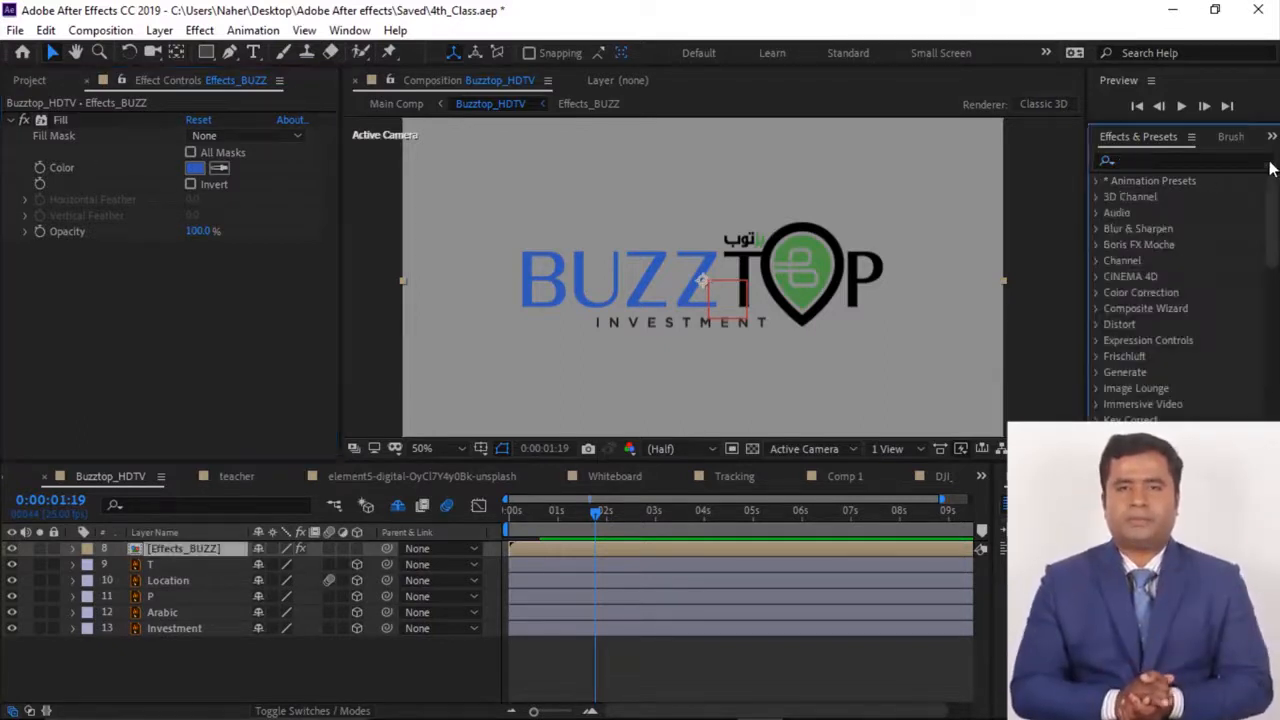
left_click(1168, 160)
type("find")
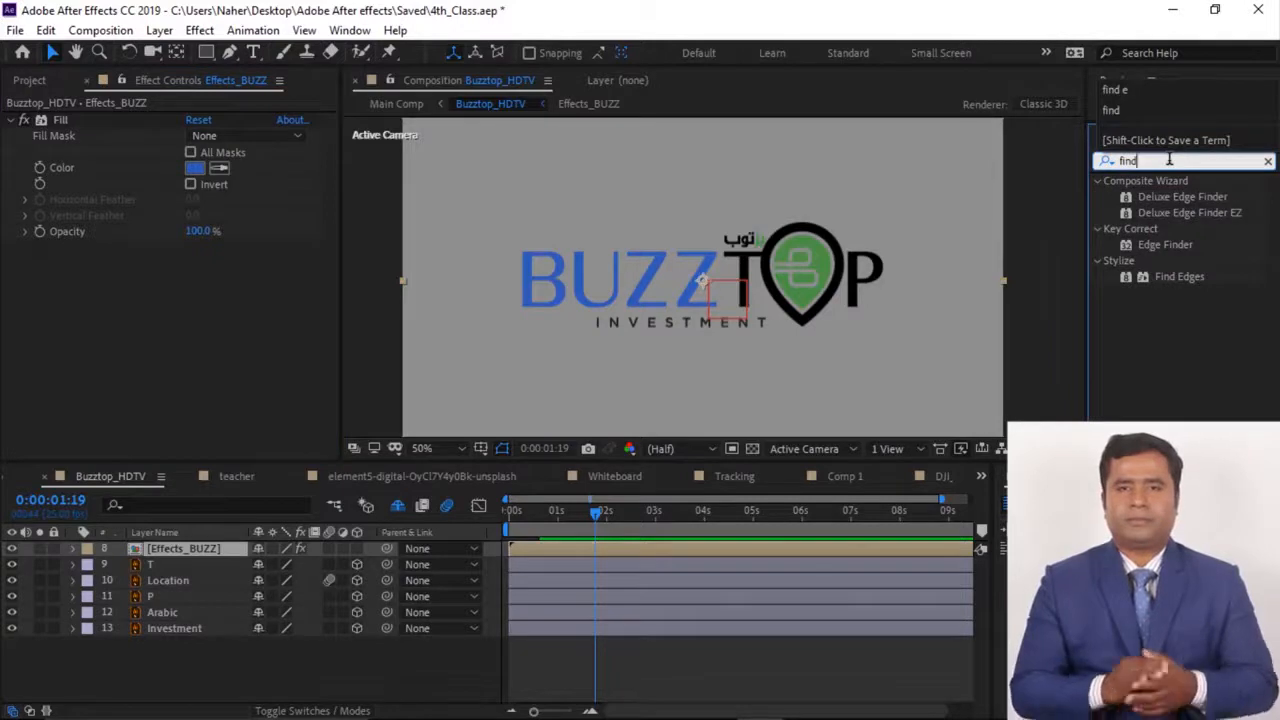
left_click_drag(1190, 279, 212, 553)
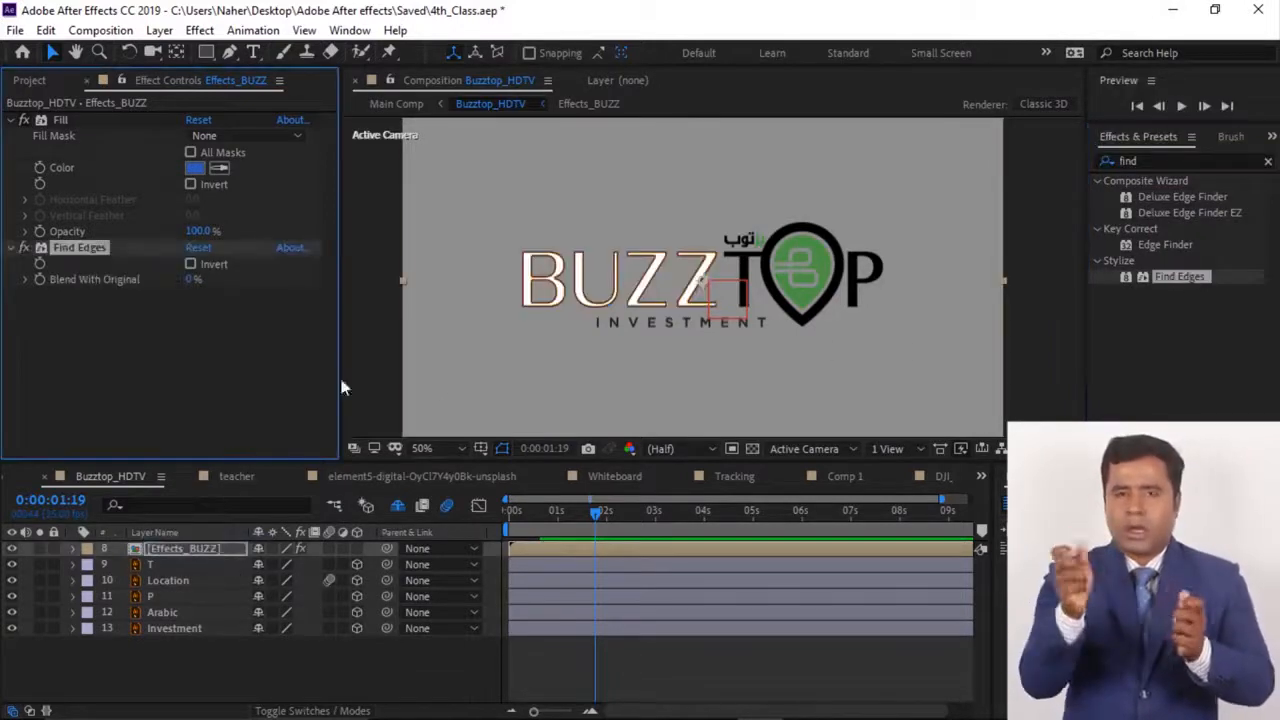
scroll(641, 284, "up", 2)
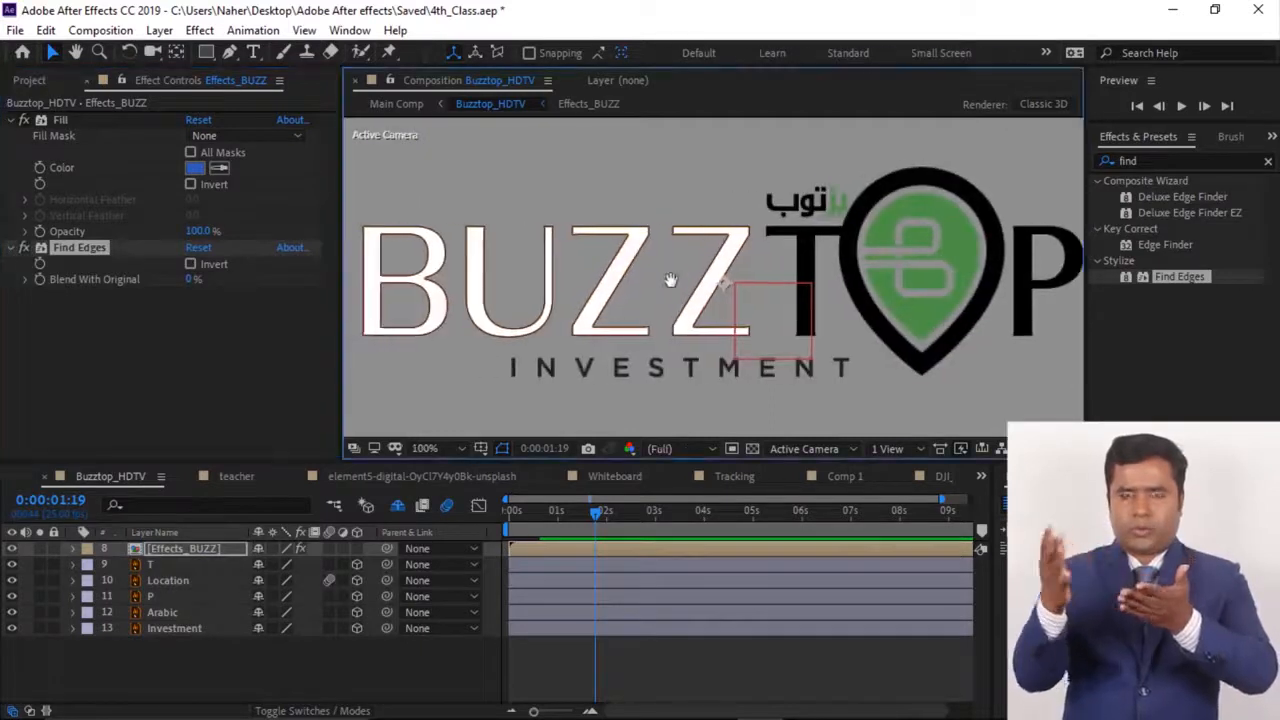
scroll(683, 278, "down", 2)
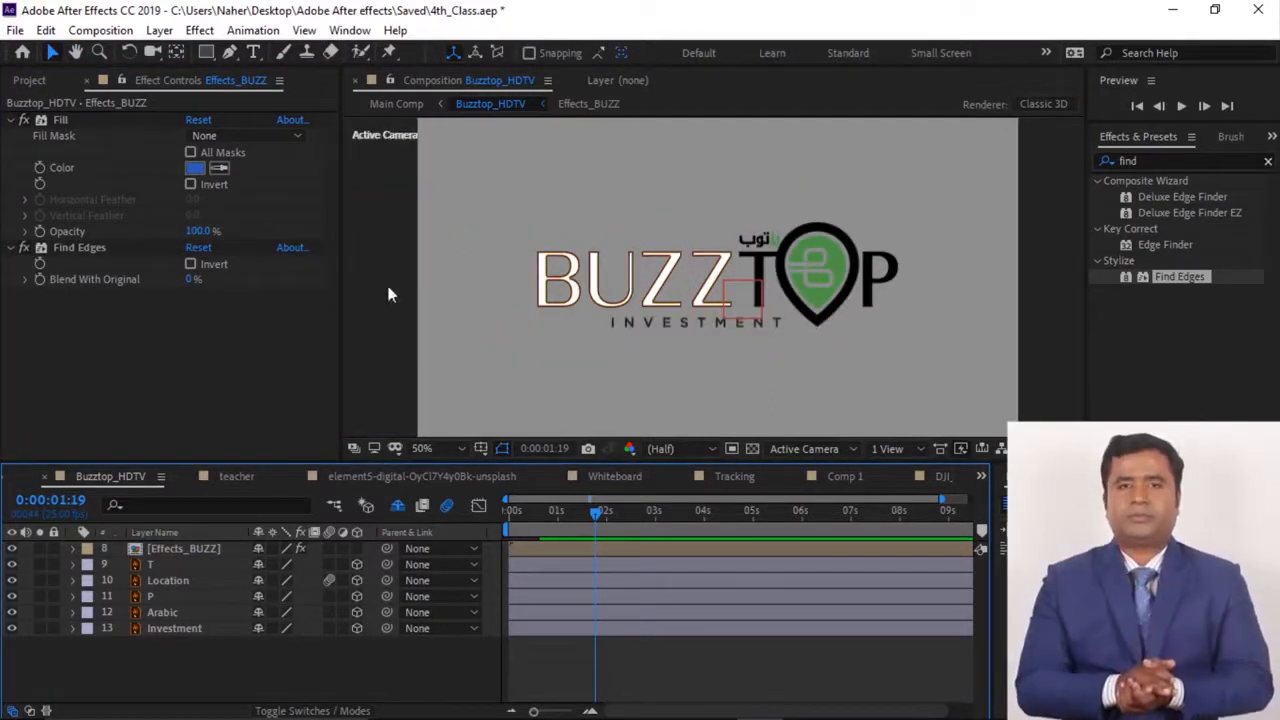
left_click_drag(191, 279, 160, 283)
Apply the Glow effect to Effects_BUZZ with a Glow Radius of 21
left_click_drag(1155, 434, 210, 553)
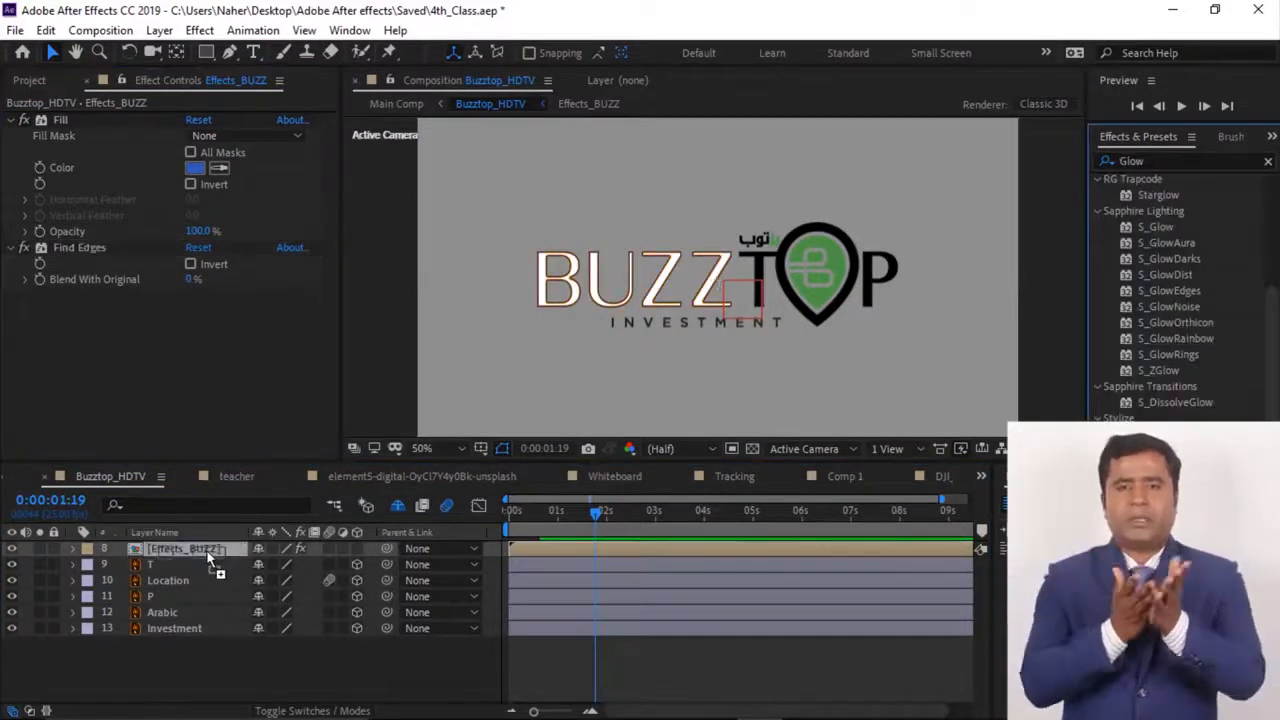
scroll(569, 301, "up", 2)
left_click_drag(207, 238, 208, 239)
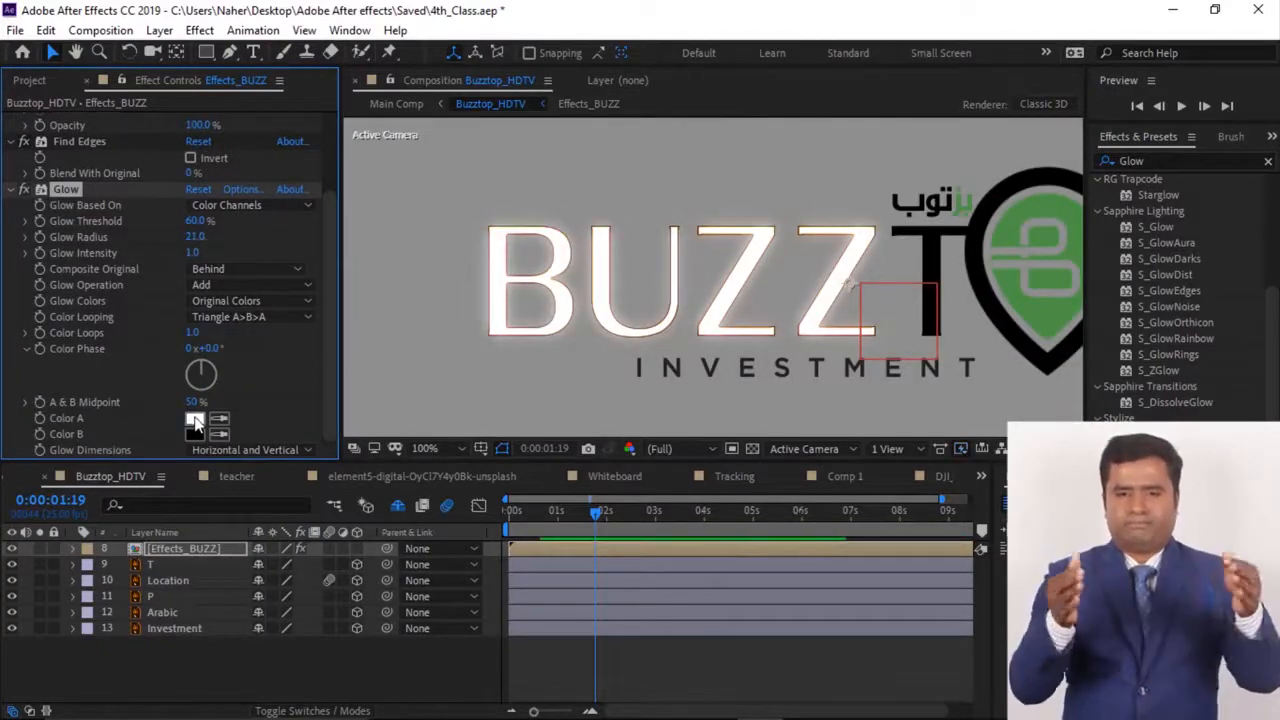
Set Glow's Color A to red (FF0000), Glow Radius to 30 and Glow Intensity to 1.7
left_click(195, 418)
left_click(953, 162)
mouse_move(953, 162)
left_mouse_down()
mouse_move(974, 129)
mouse_move(1036, 124)
left_mouse_up()
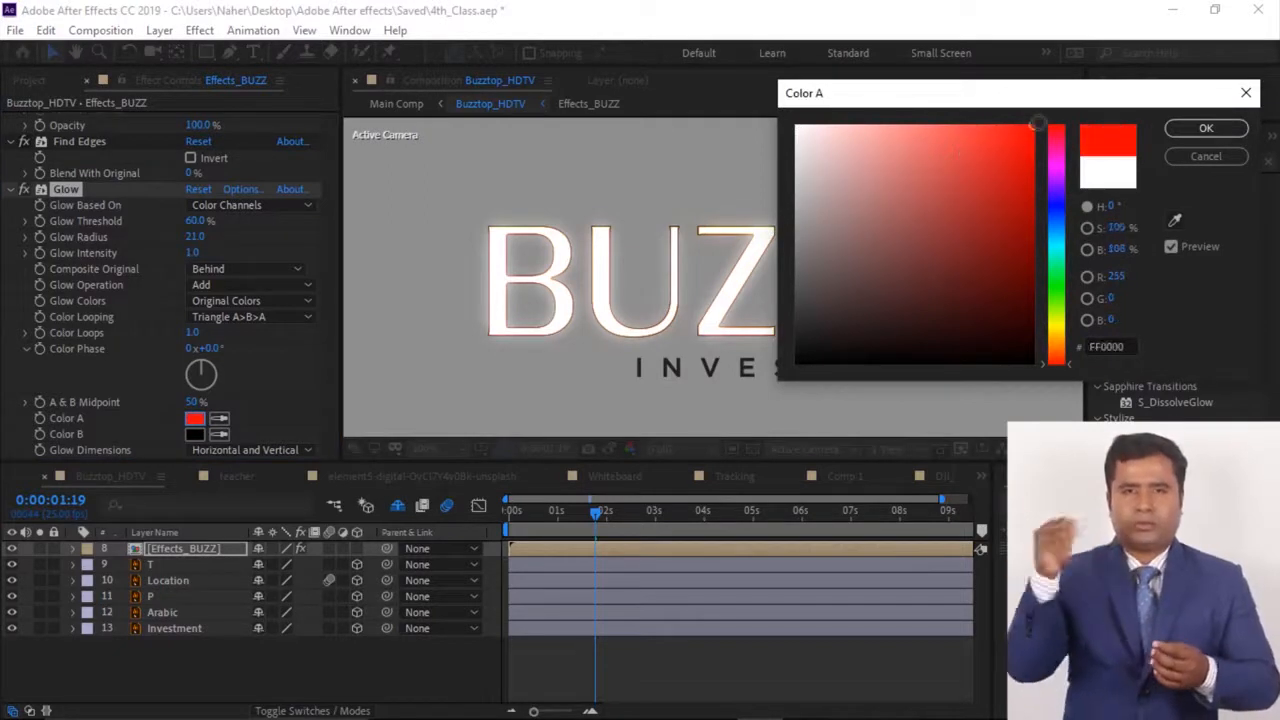
left_click(1205, 128)
mouse_move(193, 237)
left_mouse_down()
mouse_move(210, 238)
mouse_move(186, 253)
mouse_move(200, 253)
left_mouse_up()
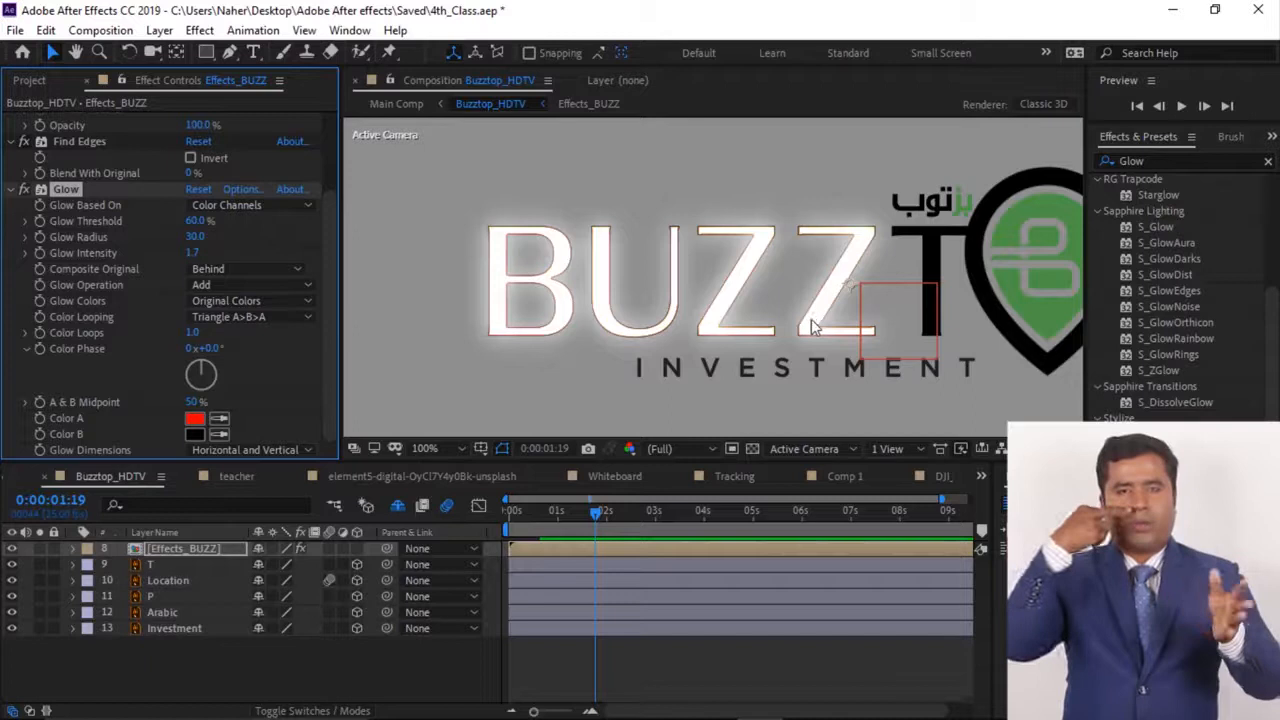
Apply the Drop Shadow effect to Effects_BUZZ and set its Softness to 11
left_click(1186, 356)
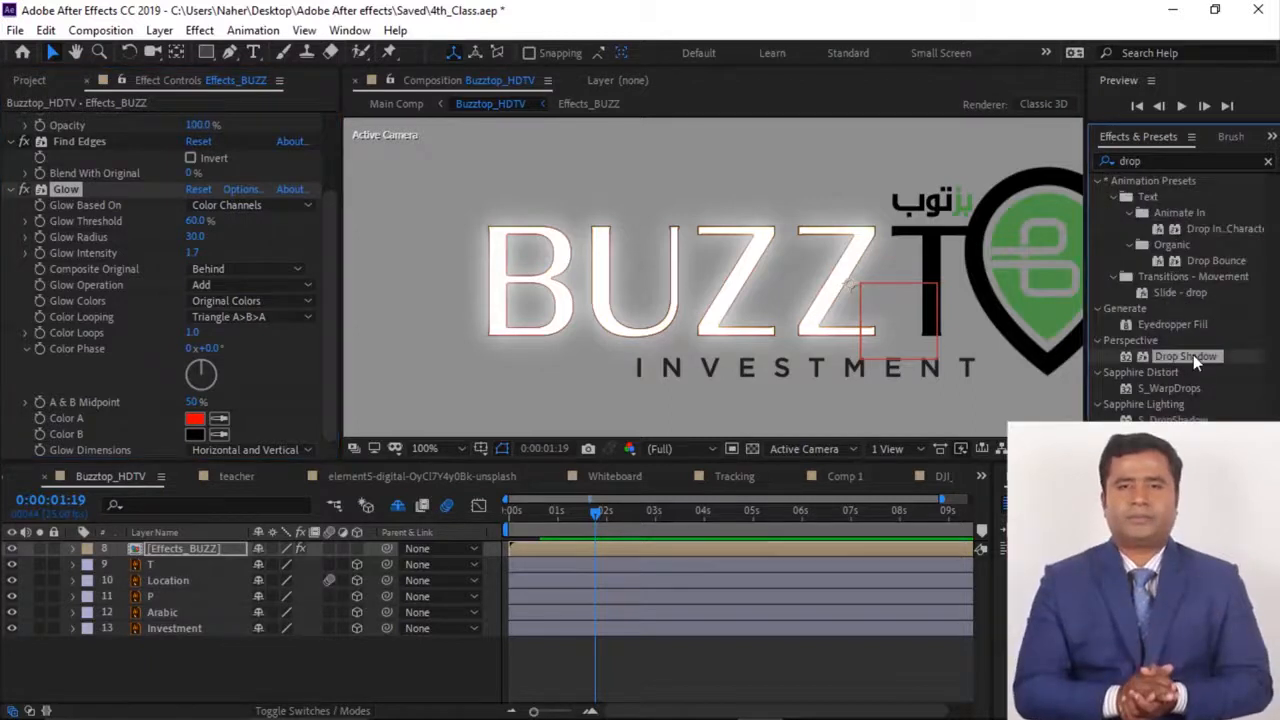
left_click_drag(1193, 354, 214, 549)
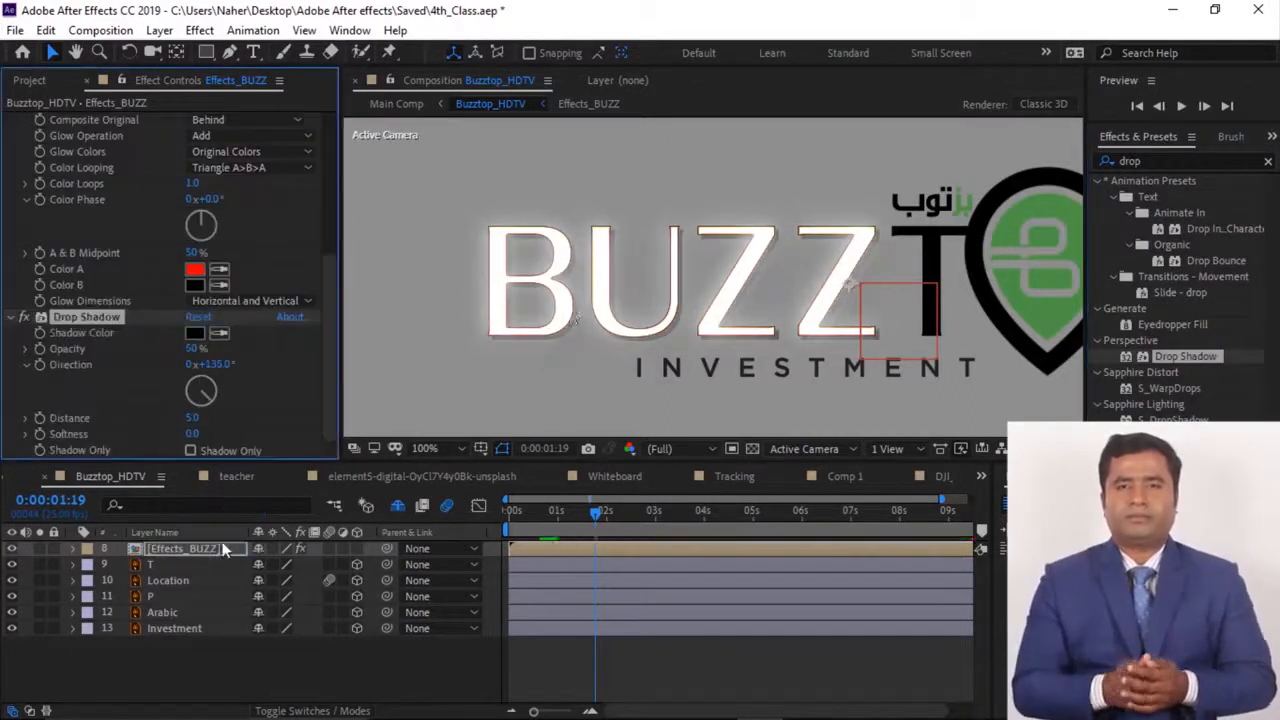
scroll(560, 330, "up", 2)
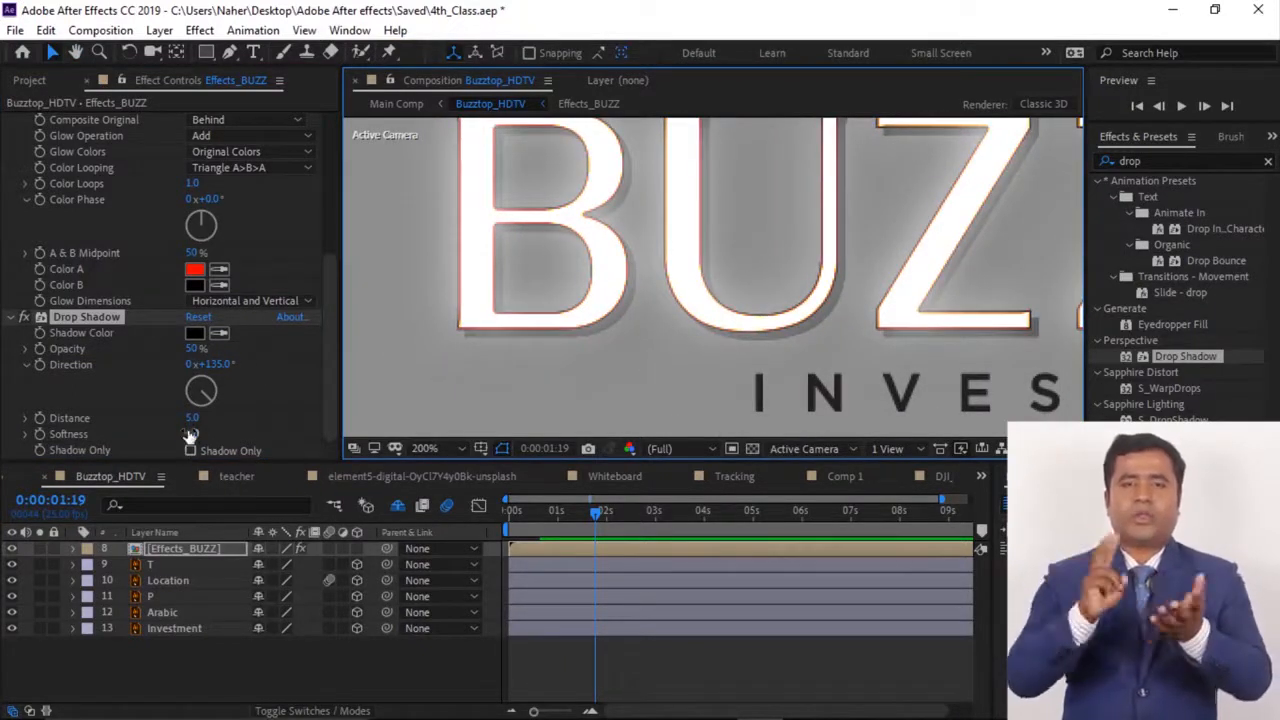
left_click_drag(191, 433, 193, 433)
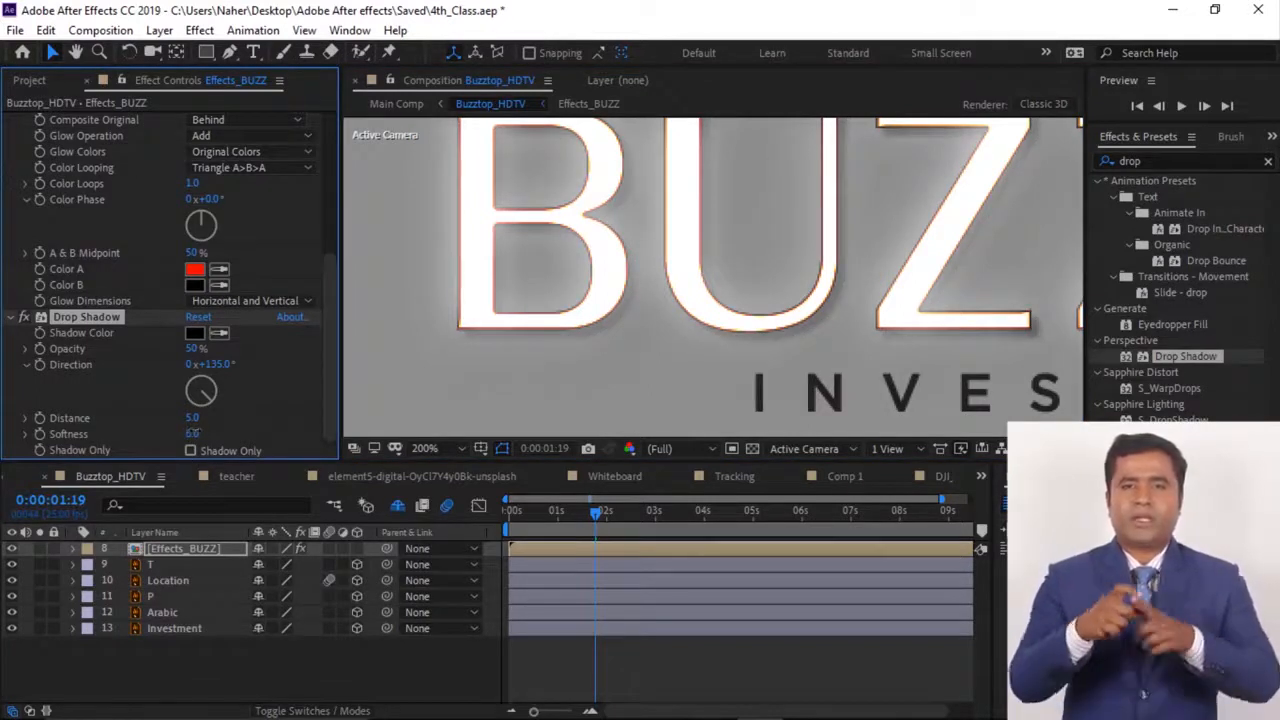
left_click_drag(193, 433, 200, 433)
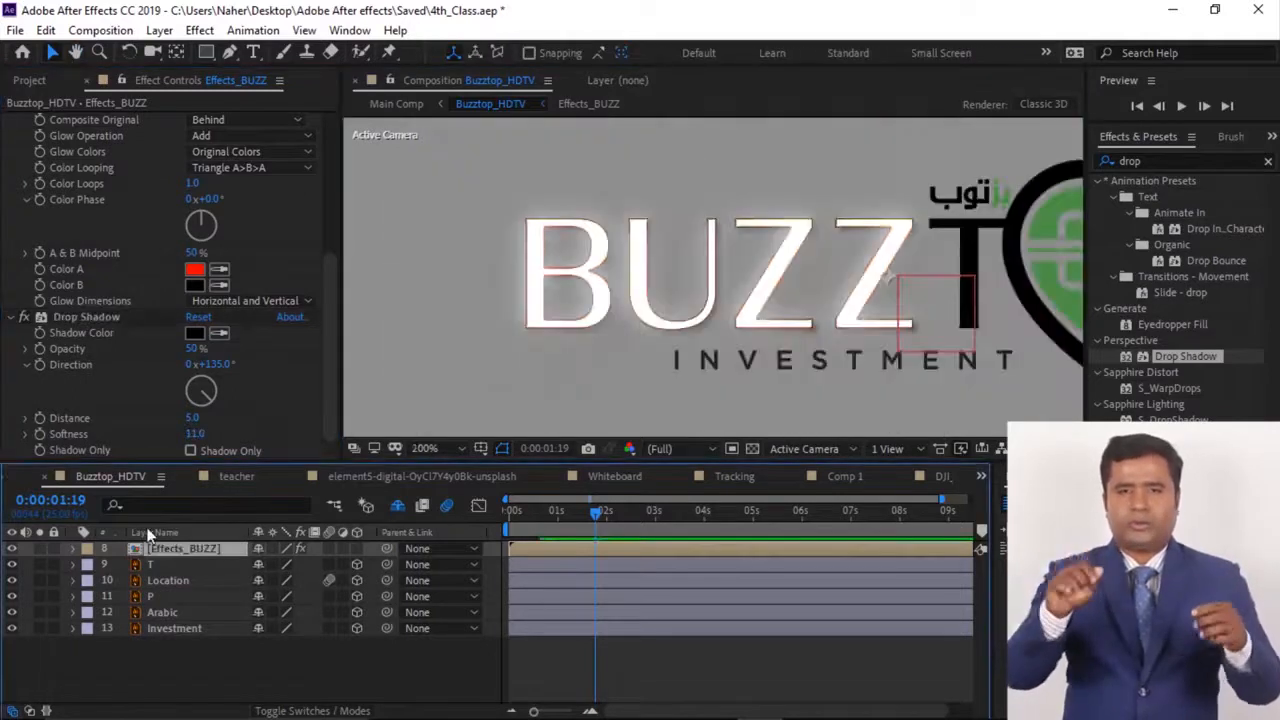
Duplicate Effects_BUZZ and delete Fill, Find Edges, Glow and Drop Shadow from the upper copy
key("ctrl+d")
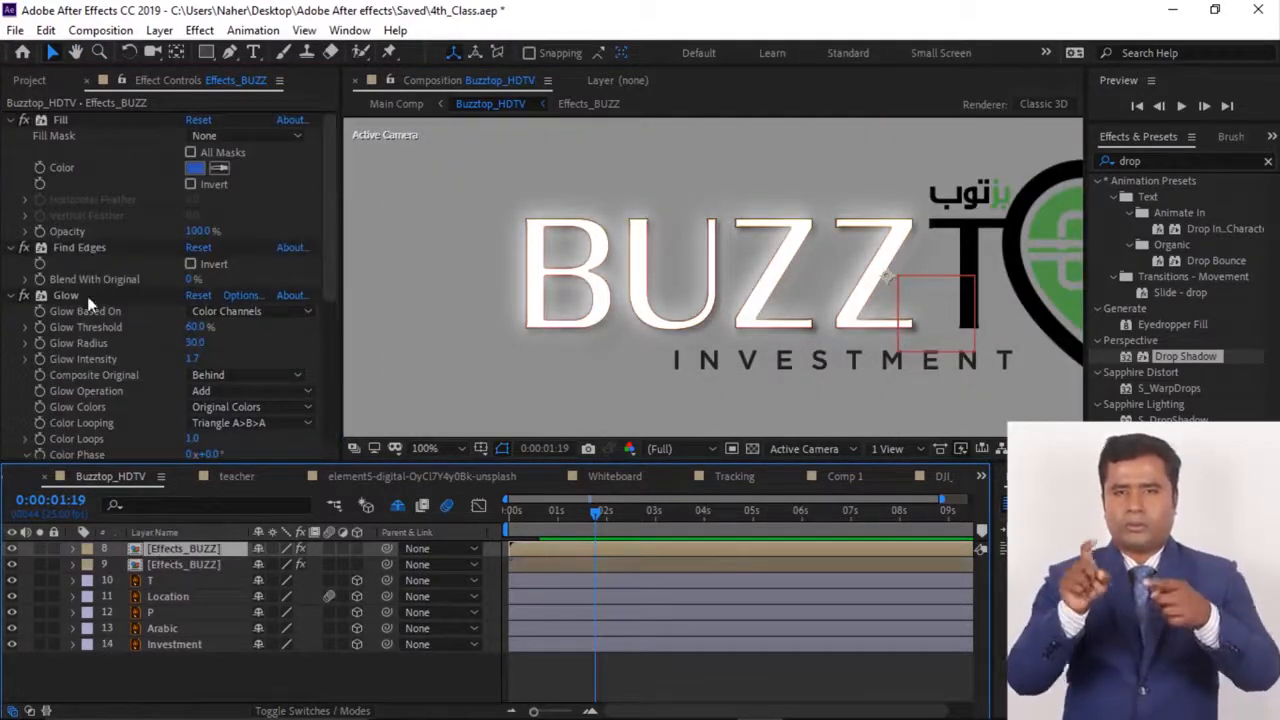
left_click(57, 120)
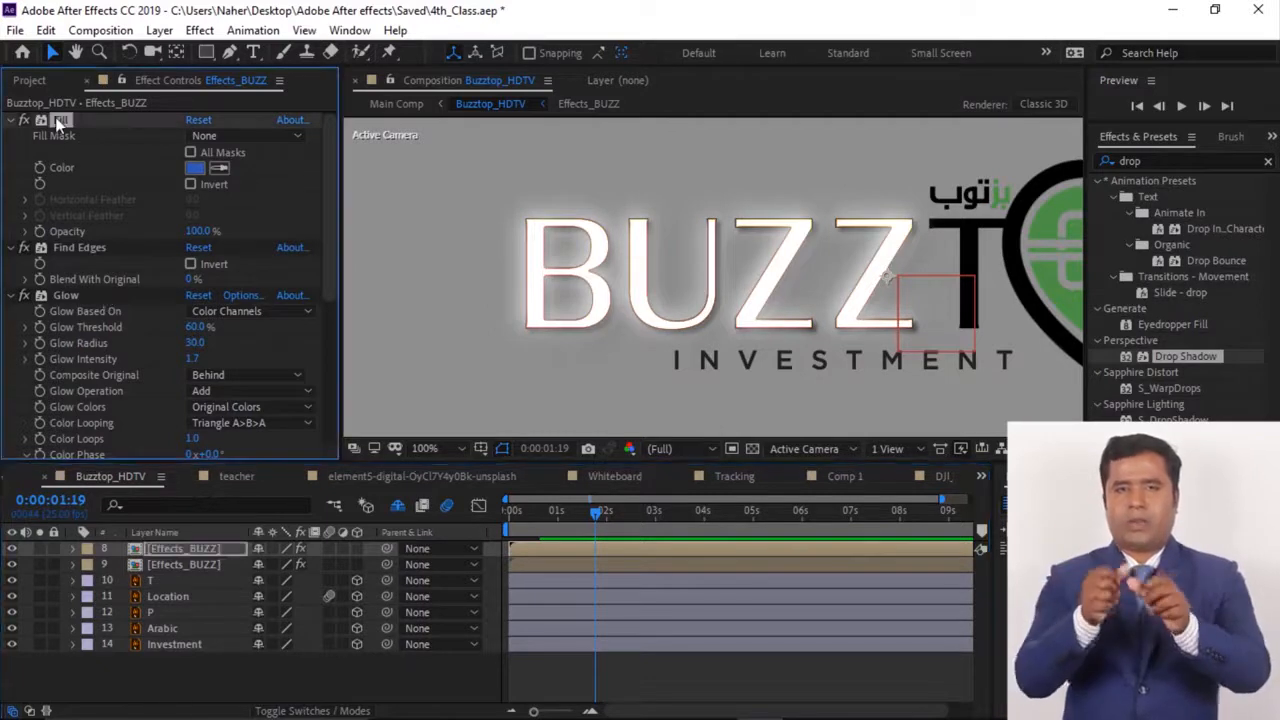
key("Delete")
left_click(61, 120)
key("Delete")
left_click(69, 122)
key("Delete")
left_click(65, 122)
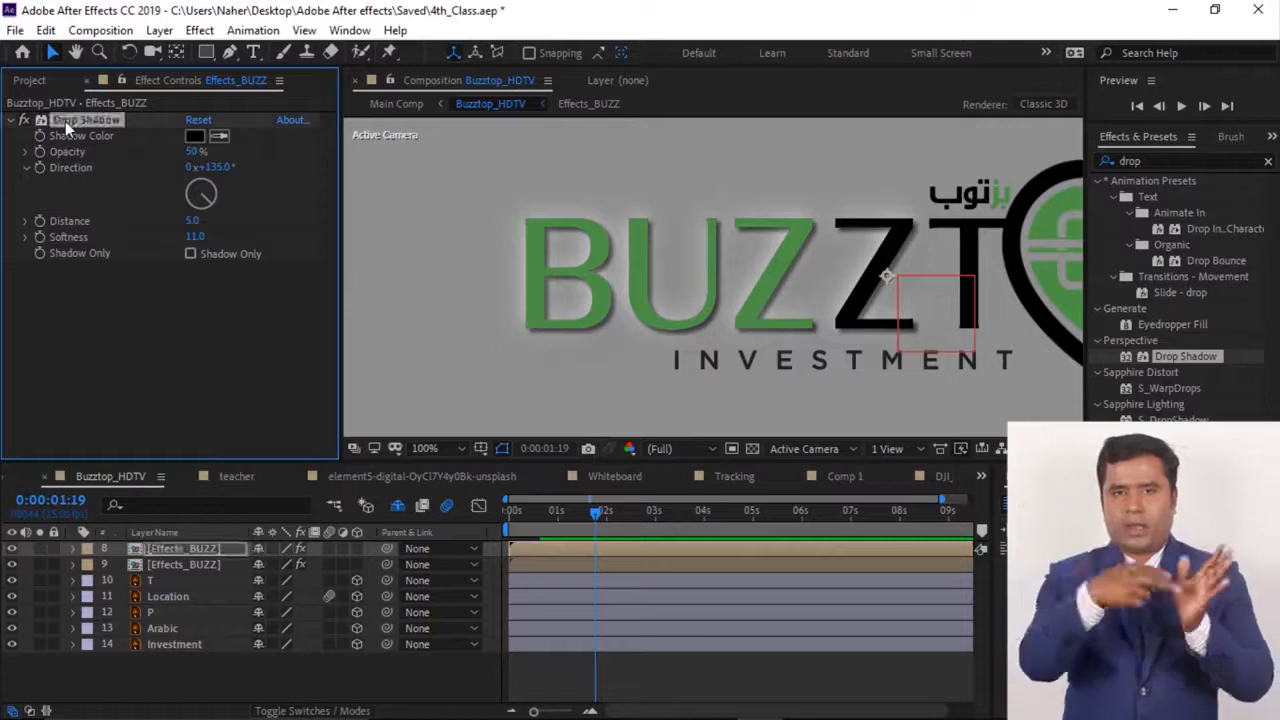
key("Delete")
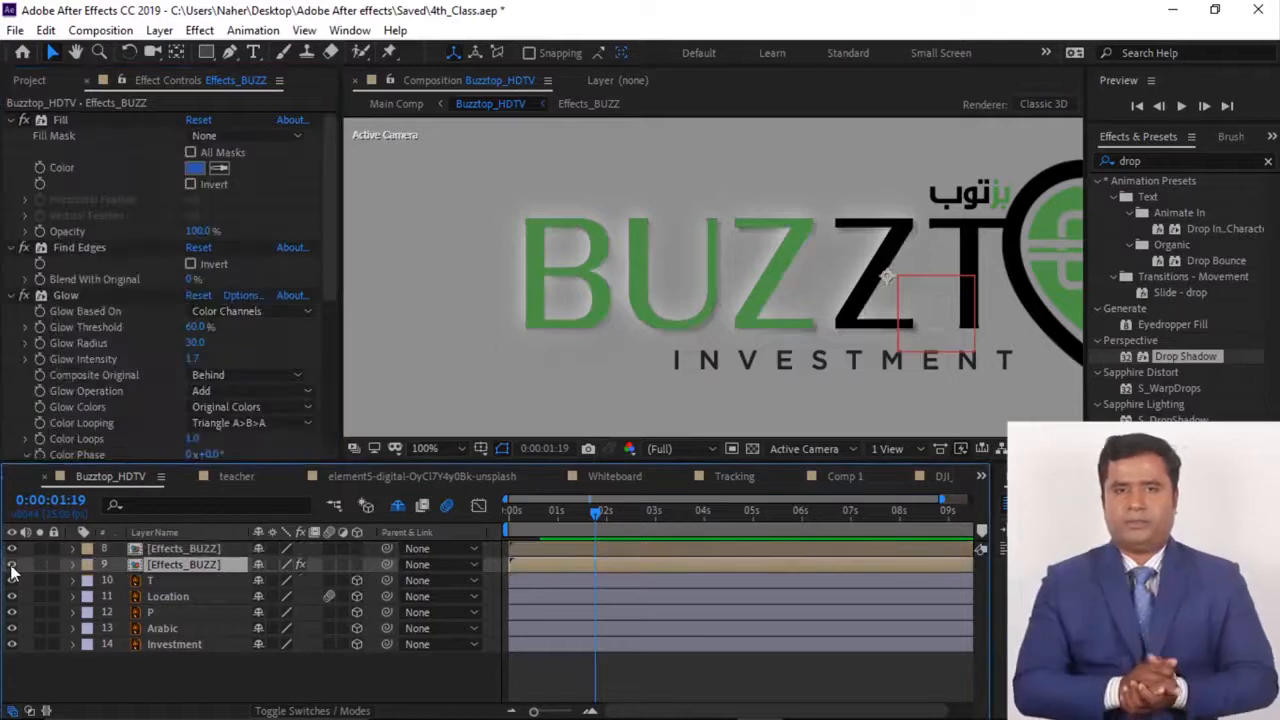
Hide and show the lower Effects_BUZZ layer to compare the logo with and without its glow and shadow
left_click(11, 565)
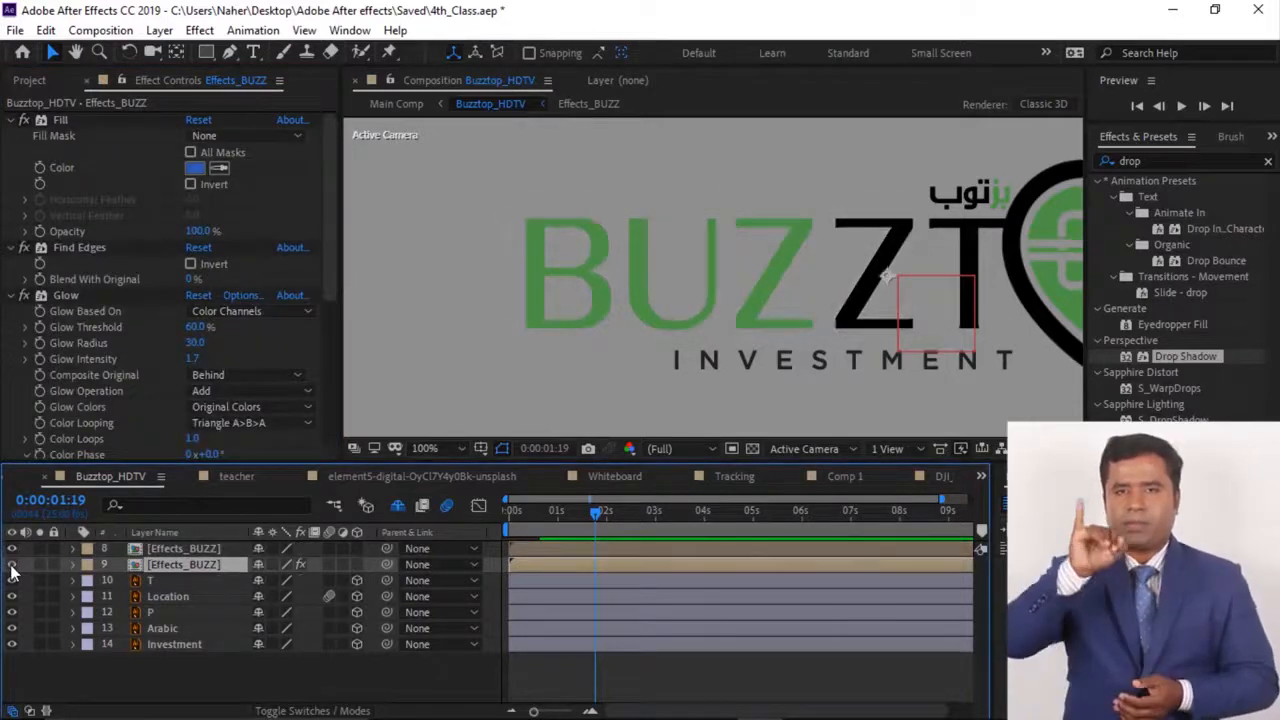
left_click(11, 565)
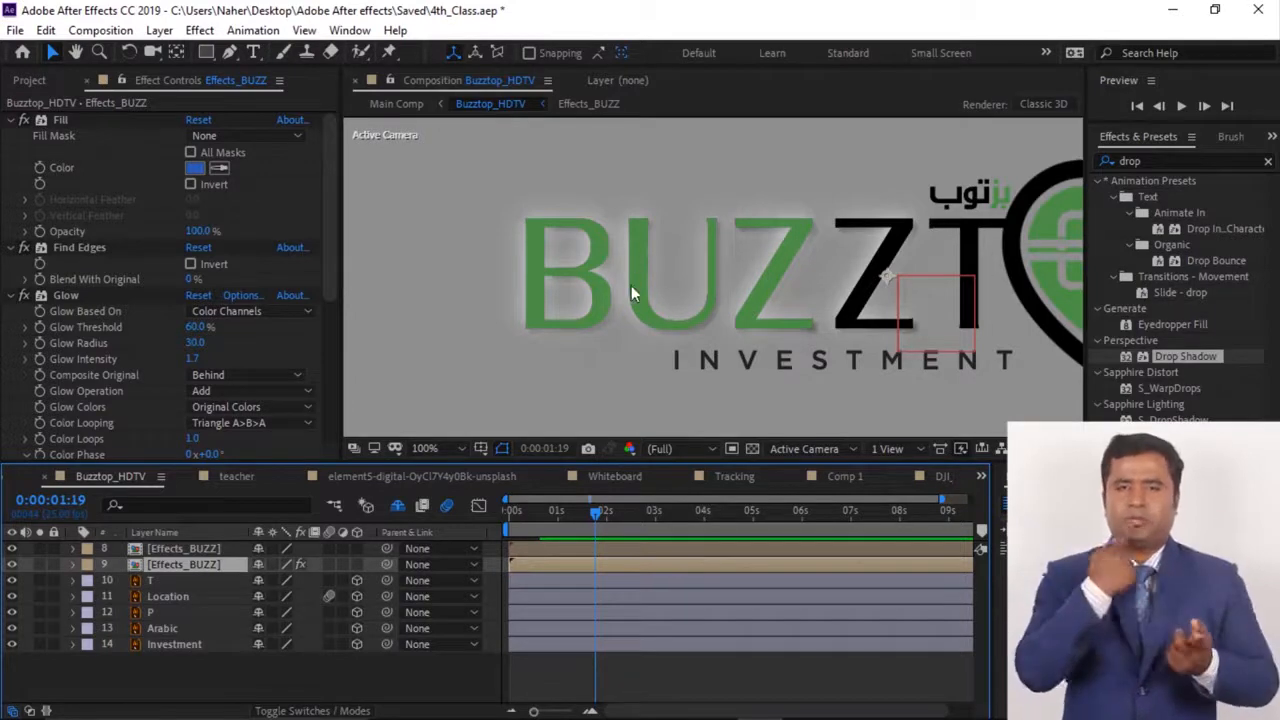
key("comma")
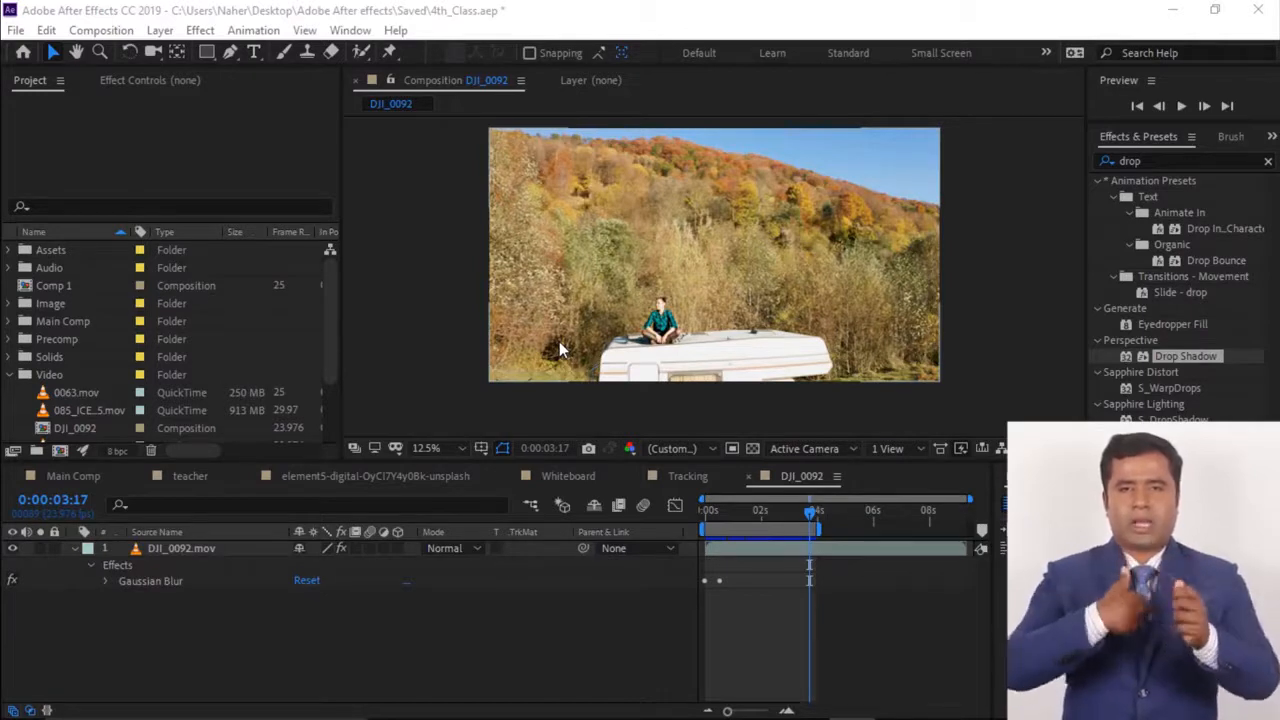
Create a 1280 x 720, 25 fps, 10-second composition named "Track matte"
left_click(714, 254)
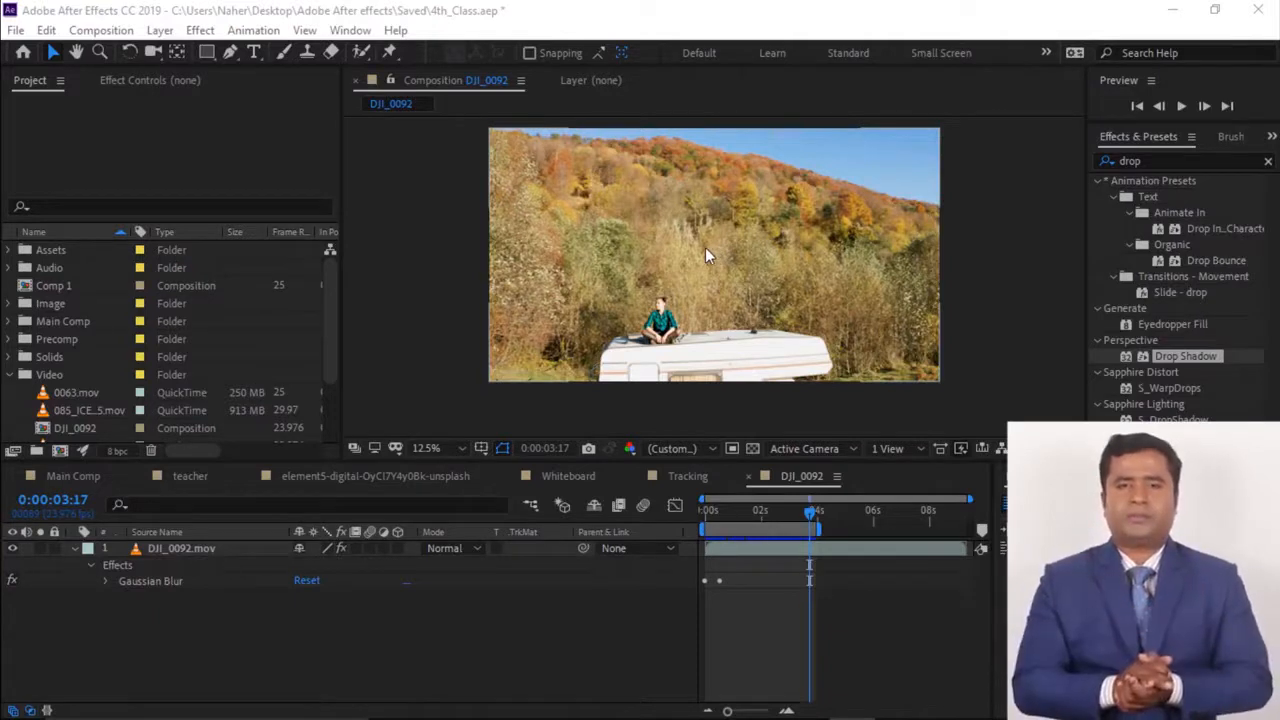
left_click(60, 452)
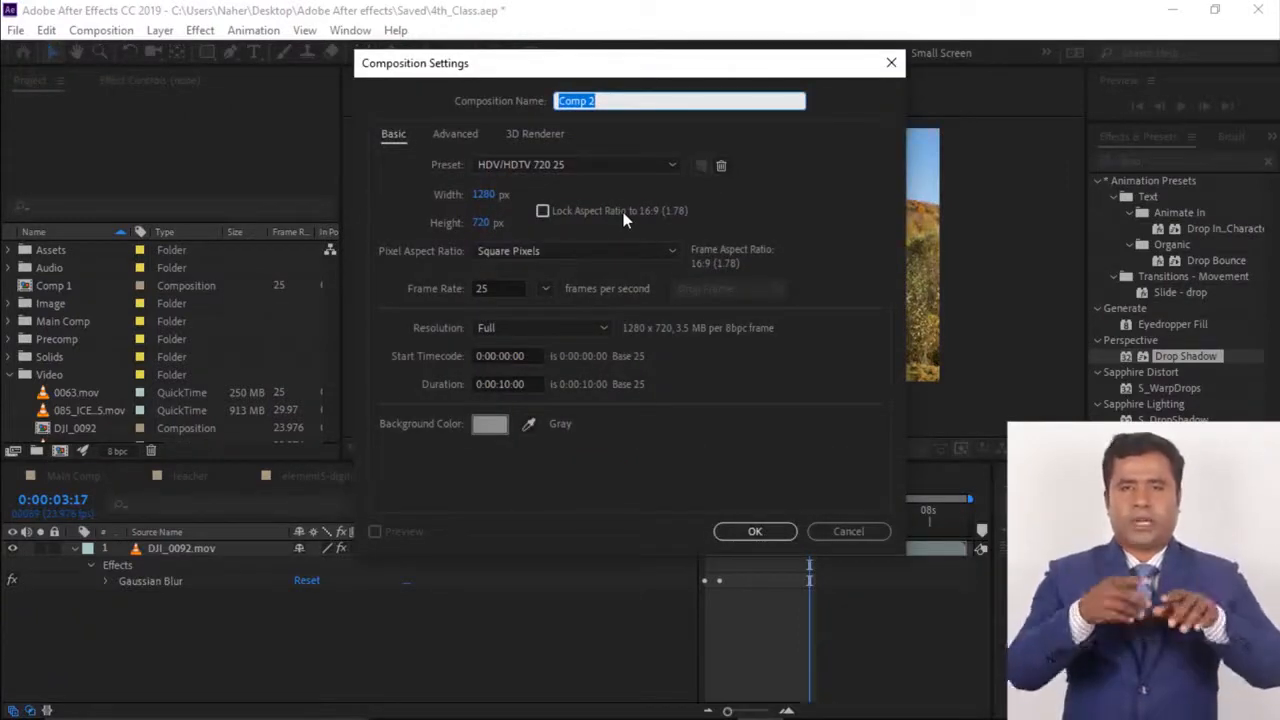
type("Track ")
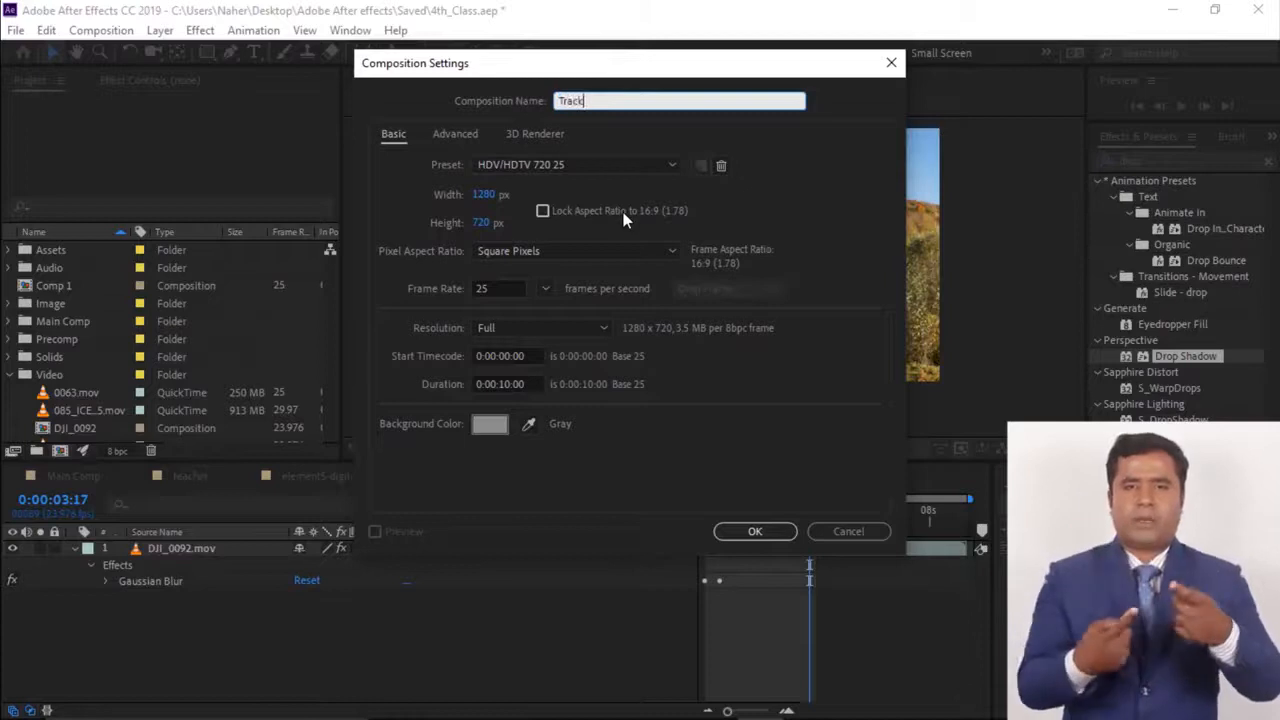
type("matte")
key("Return")
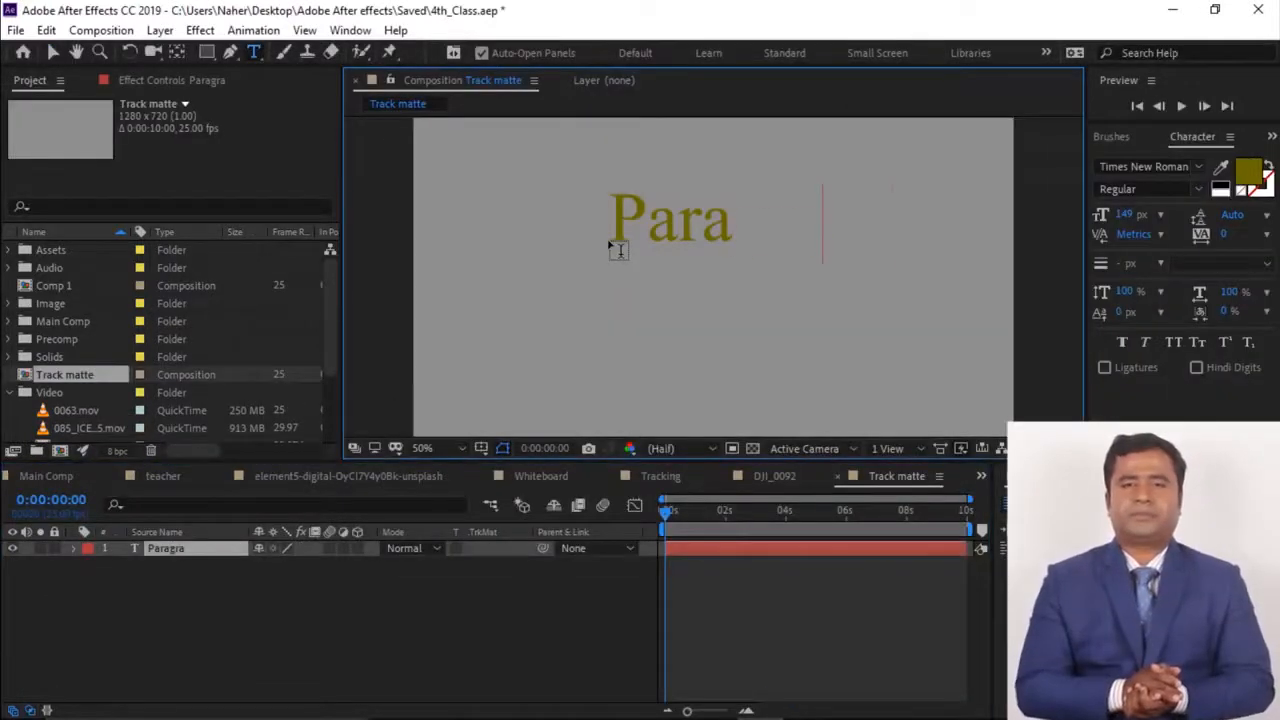
Add the text "Paragraph", position it near the frame's center, and draw a green rectangle directly above it
type("graph")
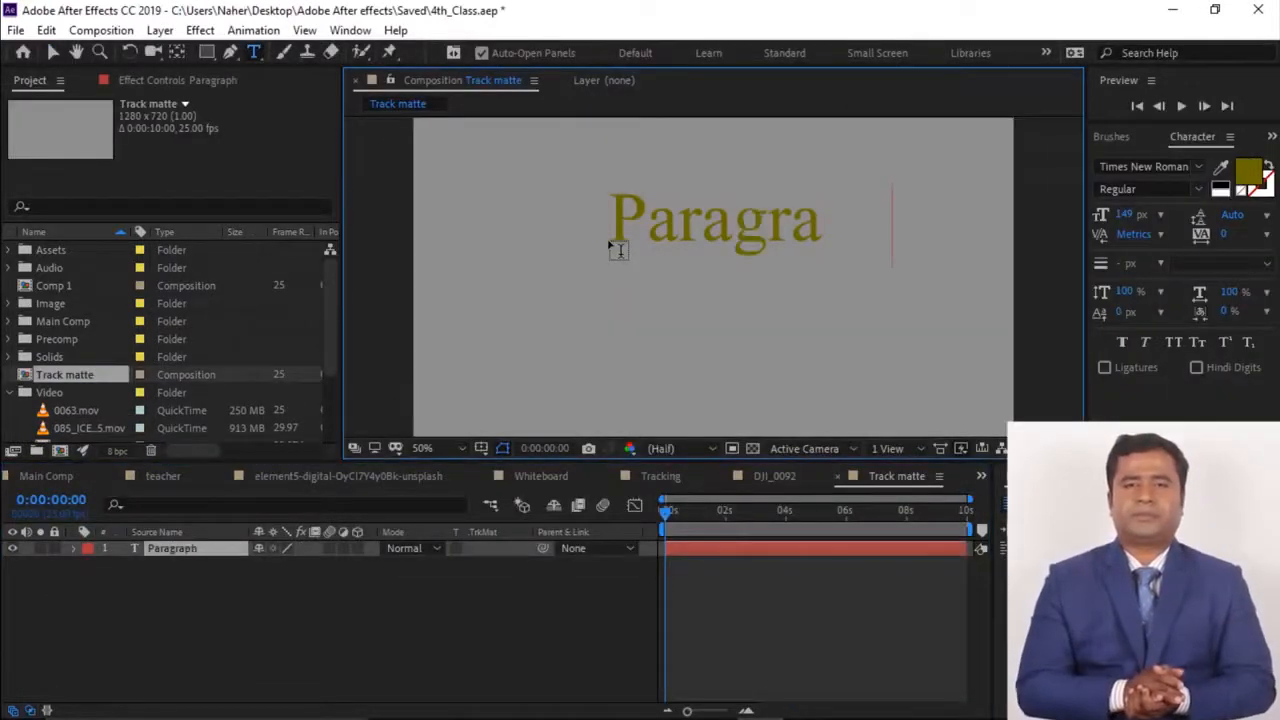
left_click(54, 55)
left_click_drag(773, 243, 736, 277)
left_click_drag(617, 204, 791, 250)
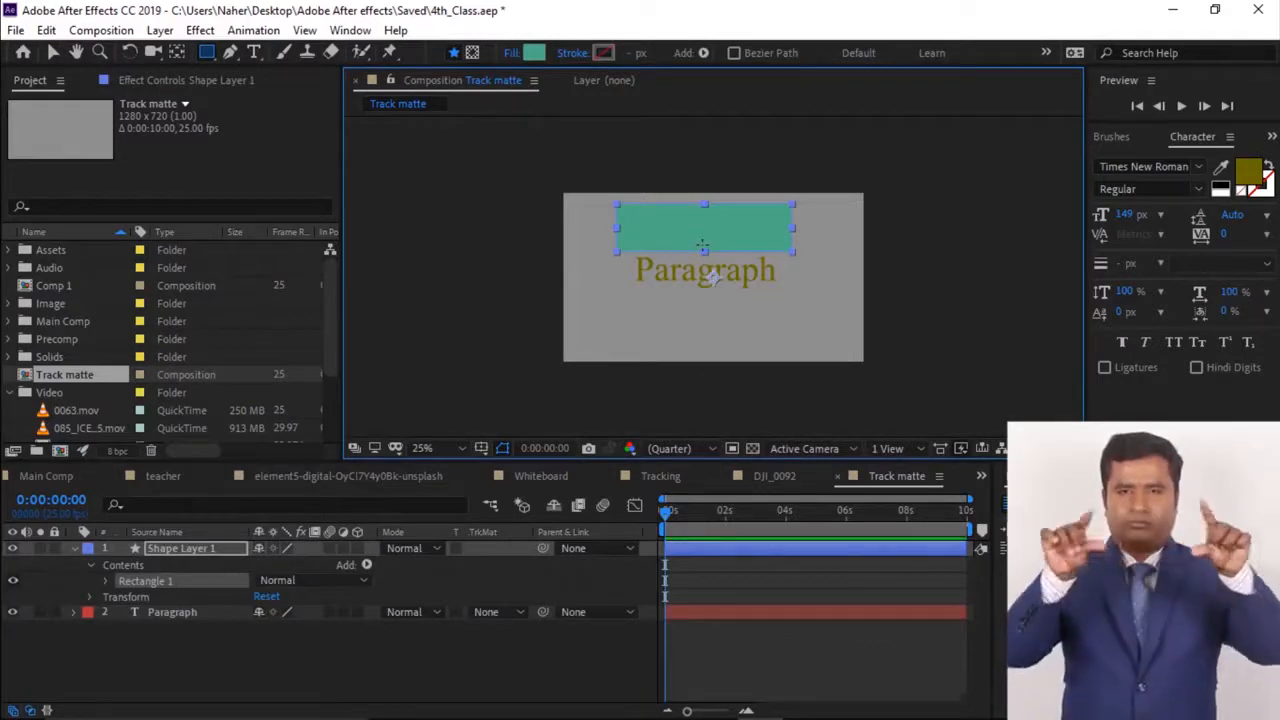
Keyframe Paragraph's Position at 280, 414 at the start, 280, 178 from 0:00:00:20 to 0:00:01:15, and 280, 406 at 0:00:02:00
key("ctrl+alt+Home")
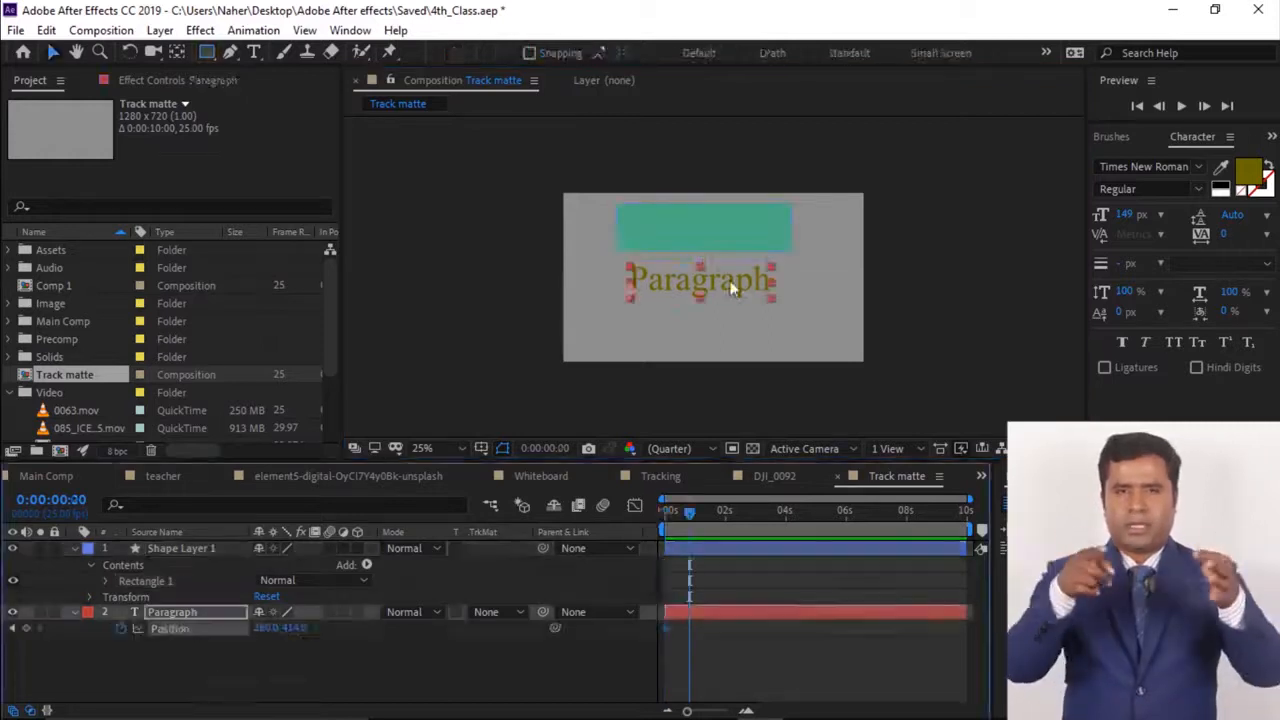
left_click_drag(733, 281, 733, 233)
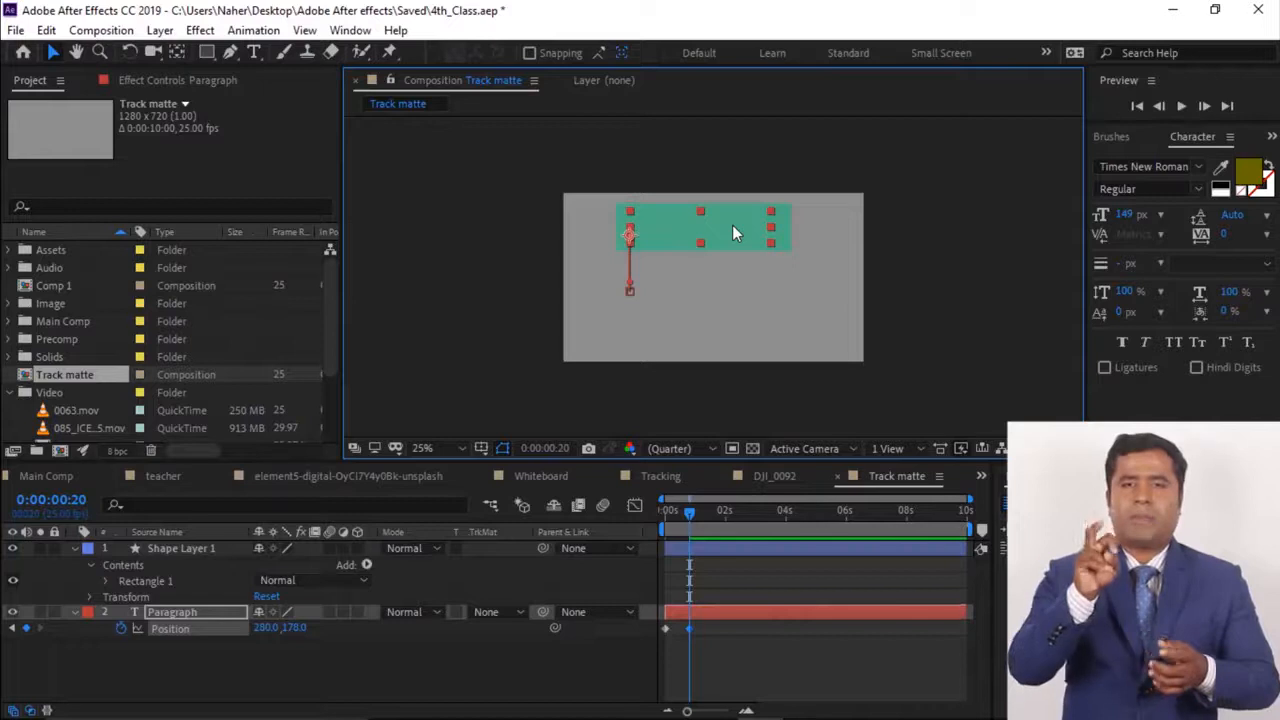
key("shift+Page_Down")
key("shift+Page_Down")
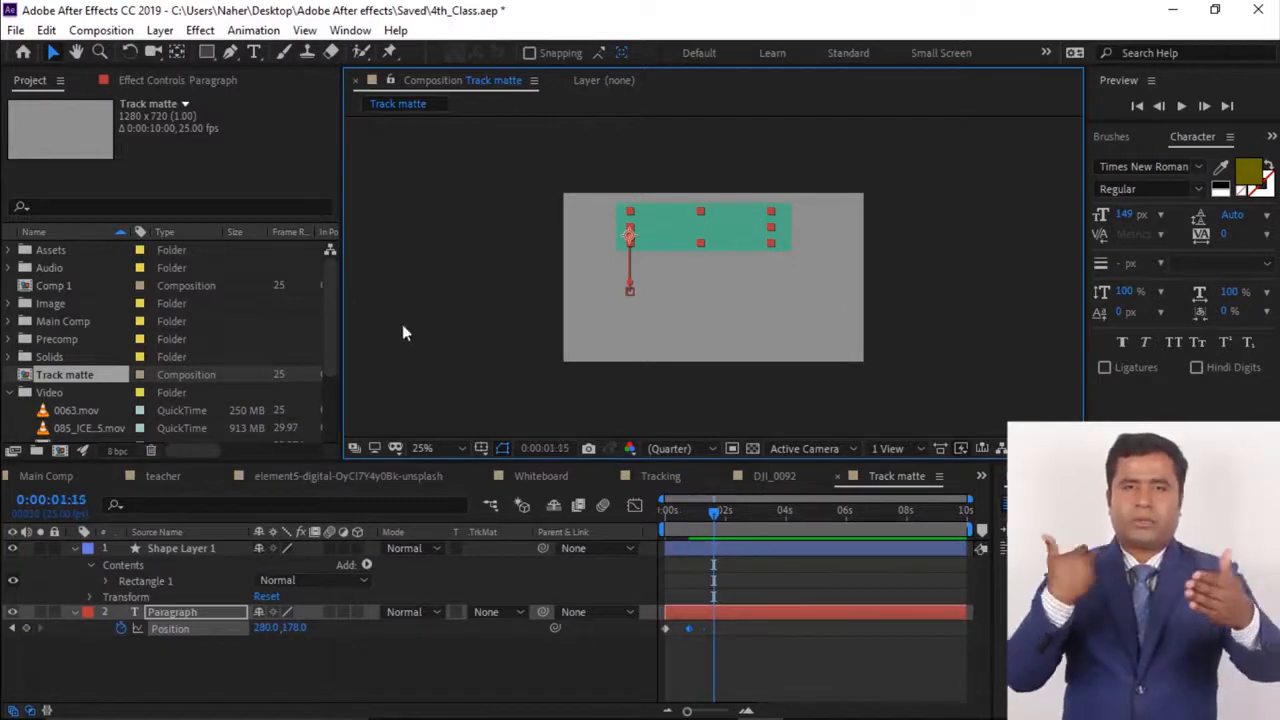
left_click(27, 628)
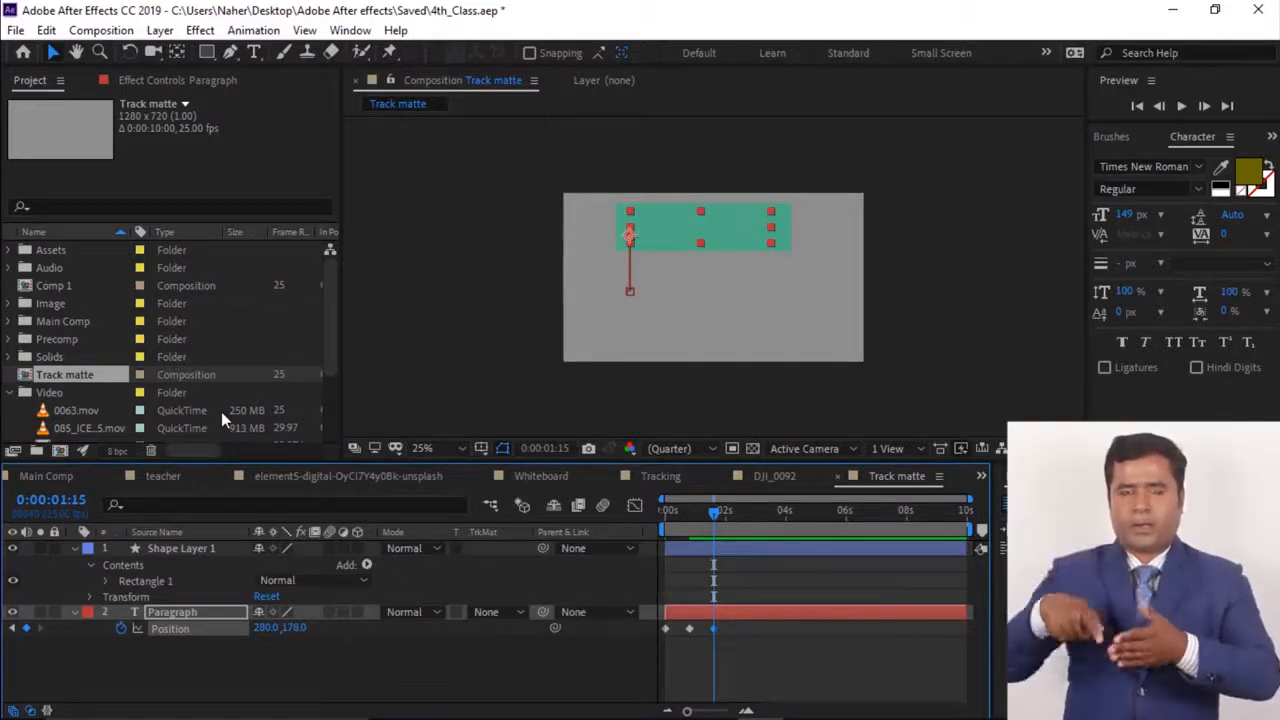
key("shift+Page_Down")
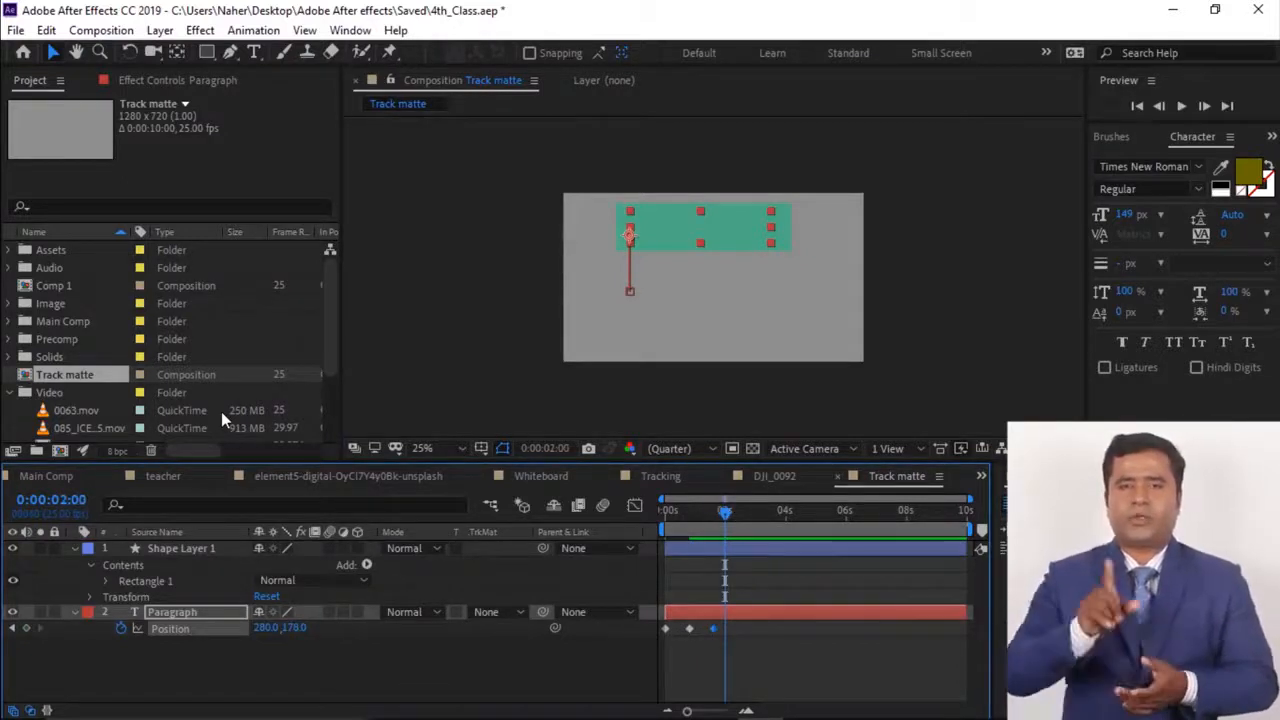
left_click_drag(725, 238, 717, 288)
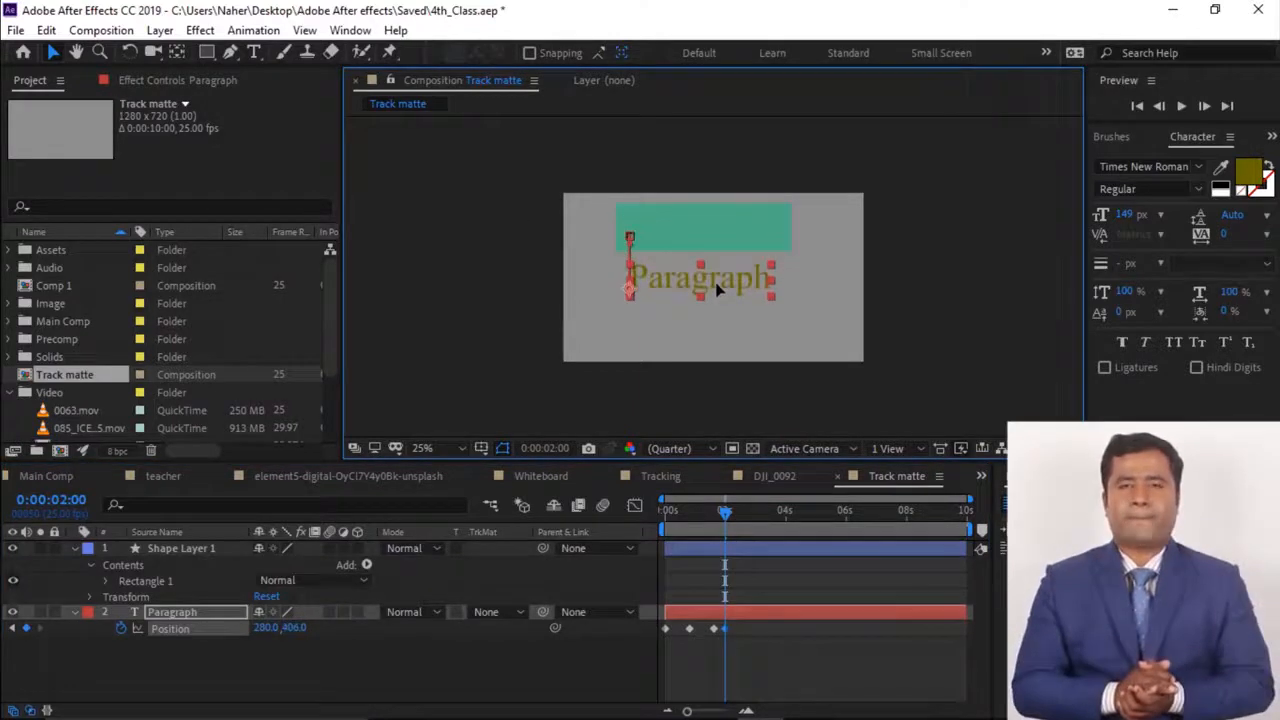
Set the Paragraph layer's track matte to Alpha Matte "Shape Layer 1"
left_click(193, 661)
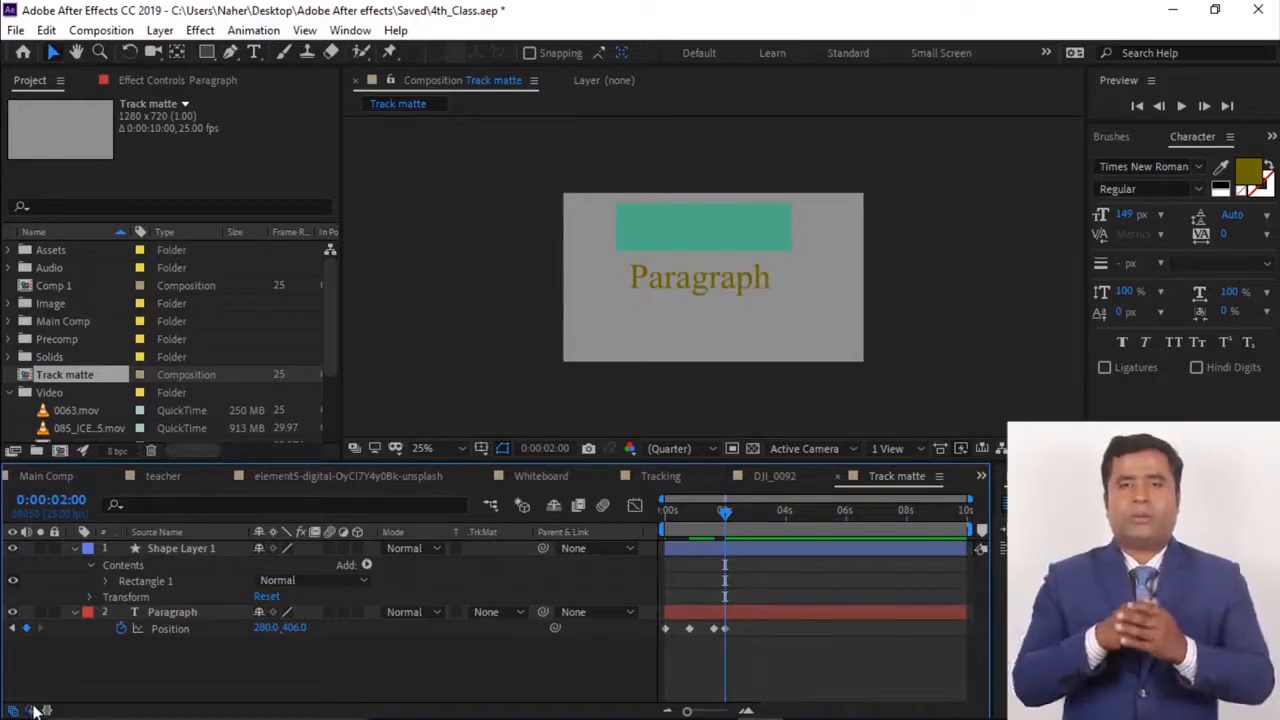
left_click(502, 617)
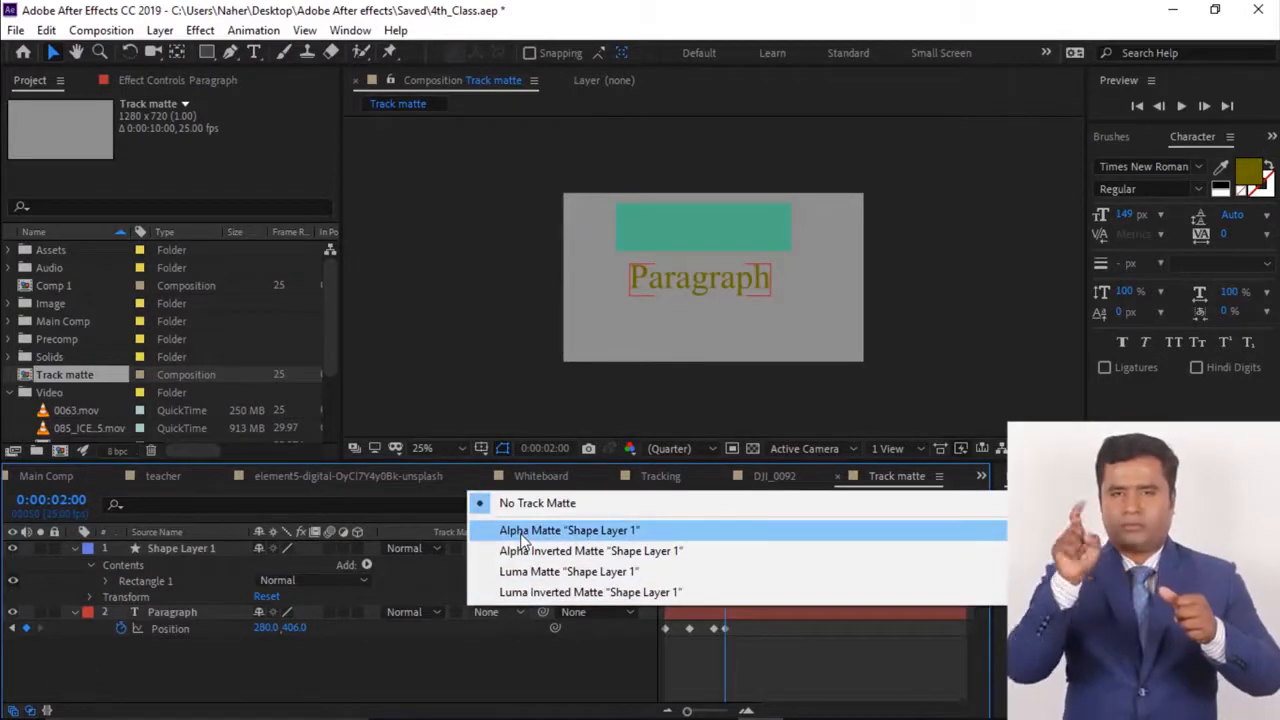
left_click(521, 540)
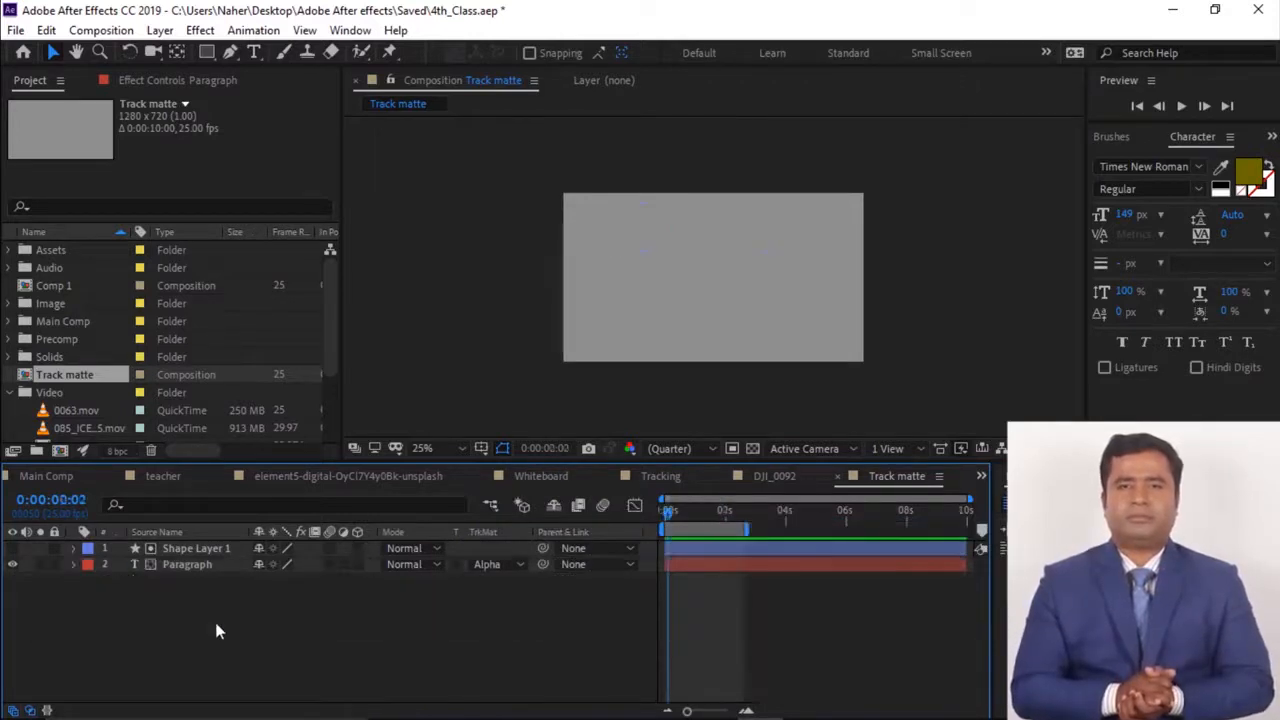
Create another 1280 x 720, 25 fps, 10-second composition named "set matte"
left_click(60, 451)
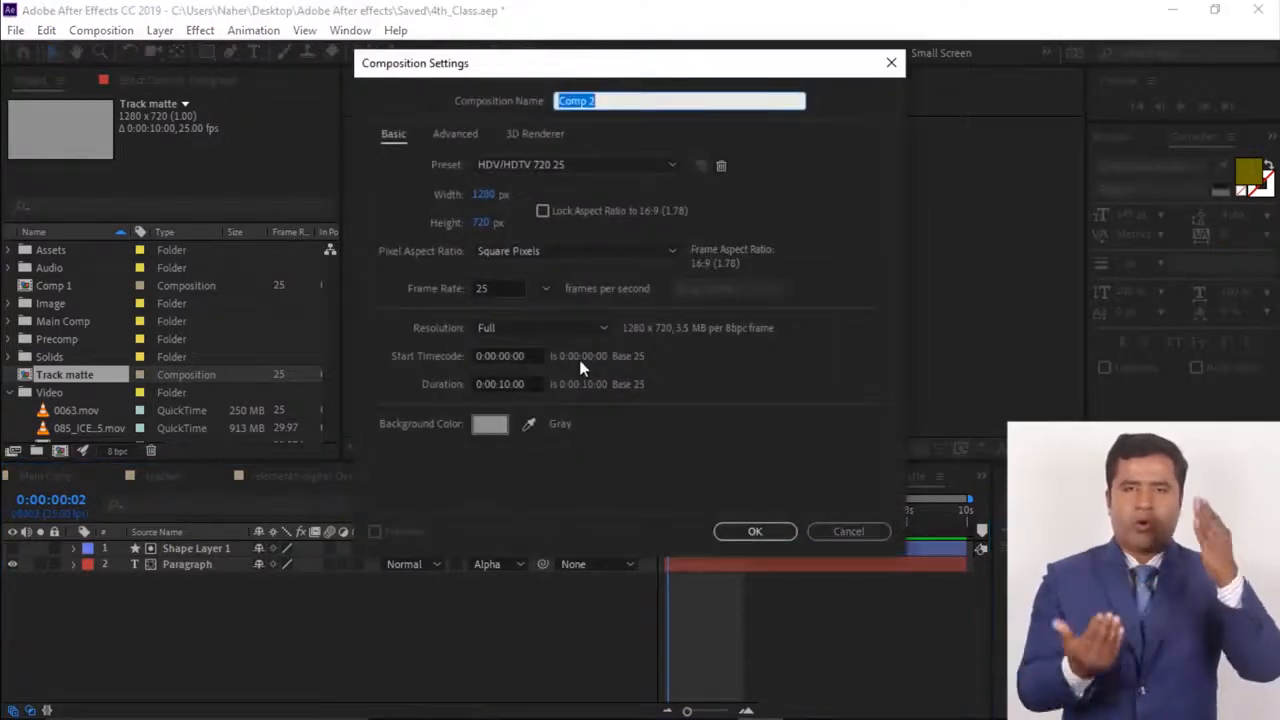
type("set matte")
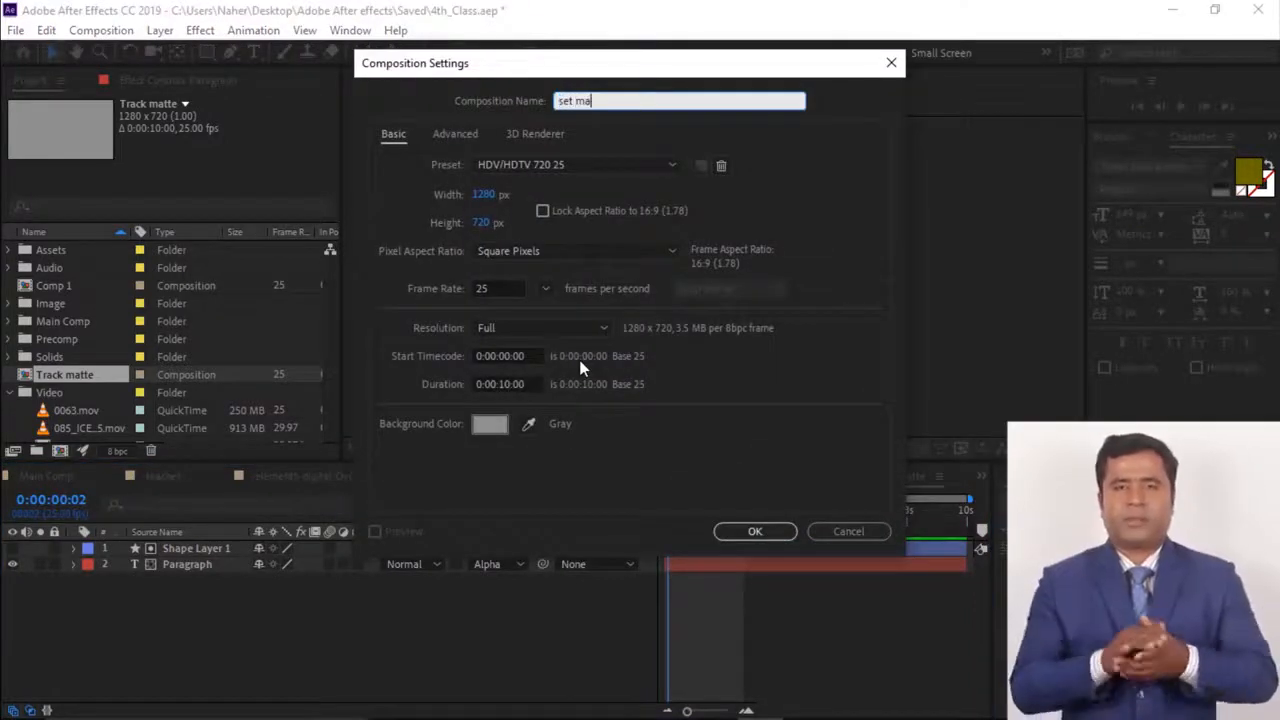
key("Return")
Add the text "Set matte" in the frame's upper half and draw a green rectangle below it
left_click(253, 52)
left_click(630, 262)
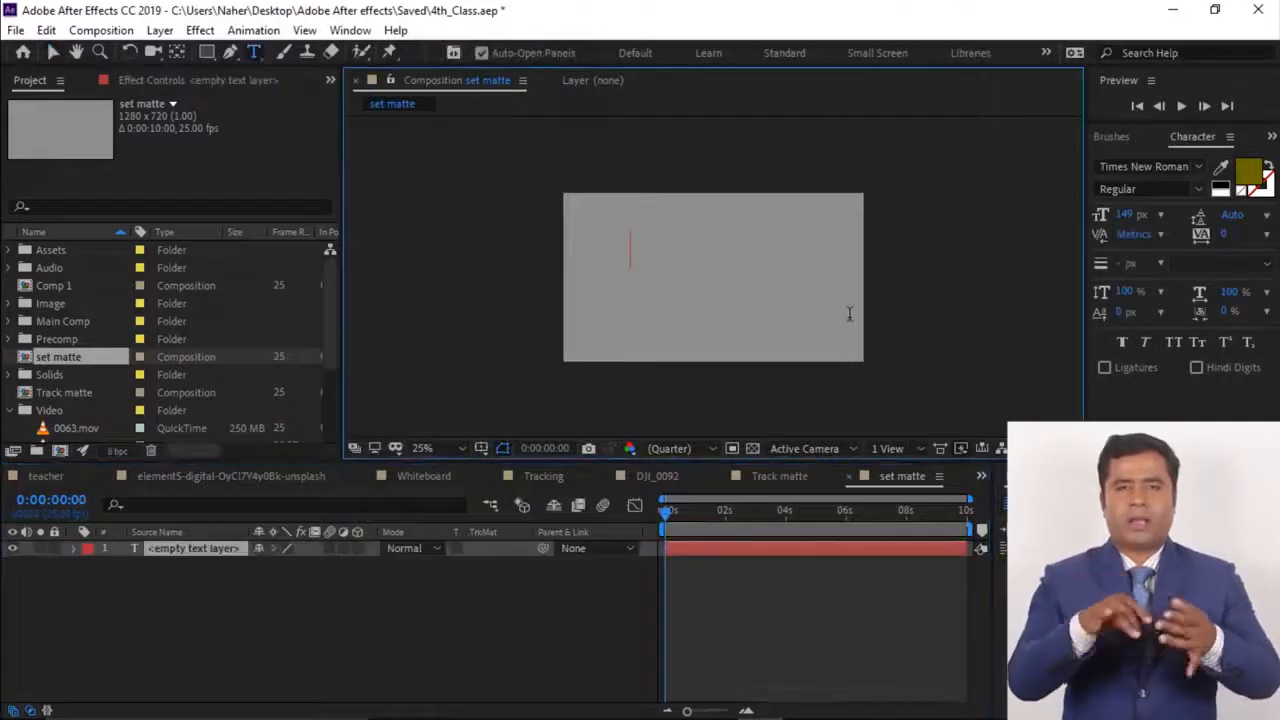
type("Set matte")
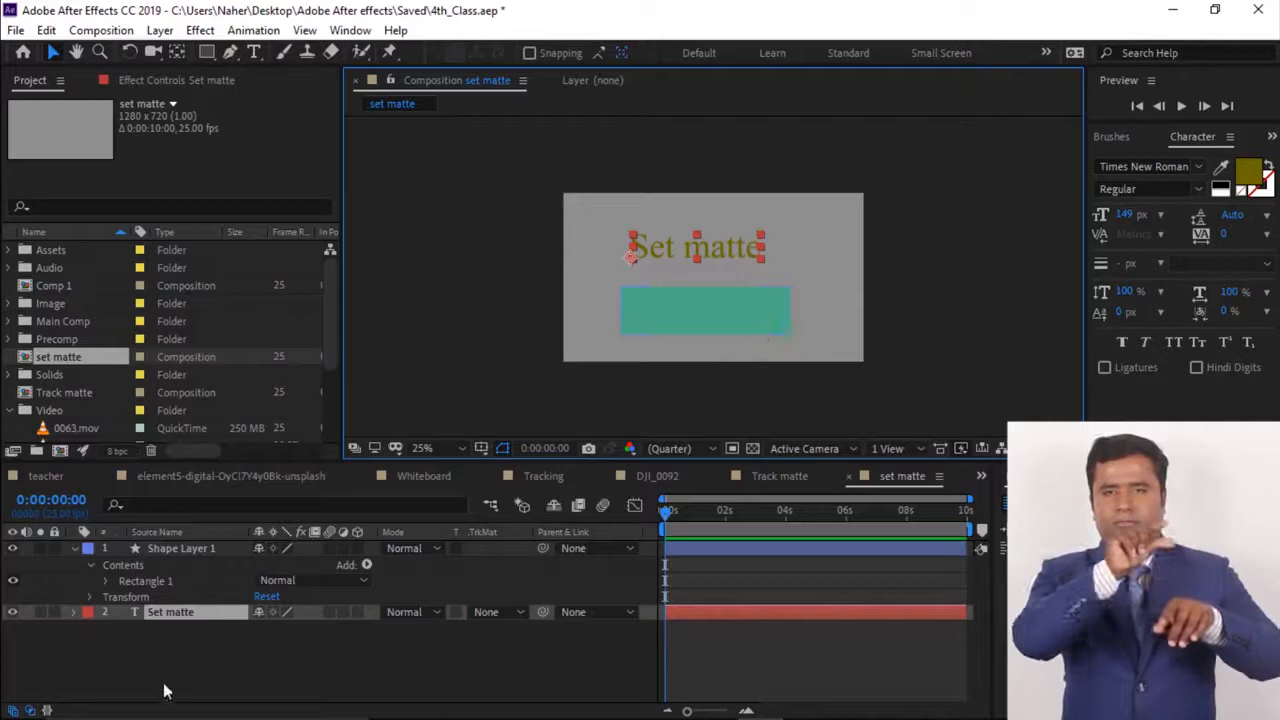
Reorder the layers so the Set matte text layer sits above Shape Layer 1
left_click(165, 684)
left_click(170, 550)
left_click(190, 613)
left_click_drag(184, 550, 170, 656)
left_click(176, 548)
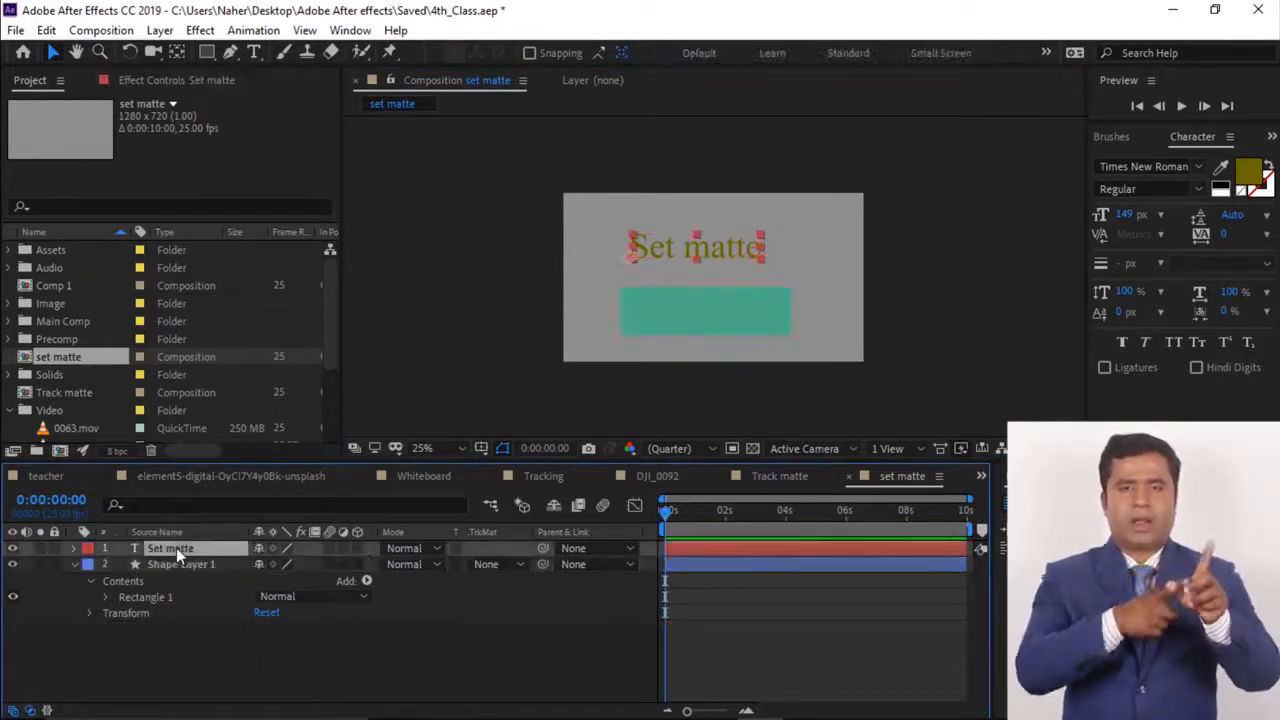
Apply the Set Matte effect to the text layer and take its matte from Shape Layer 1
left_click(1271, 136)
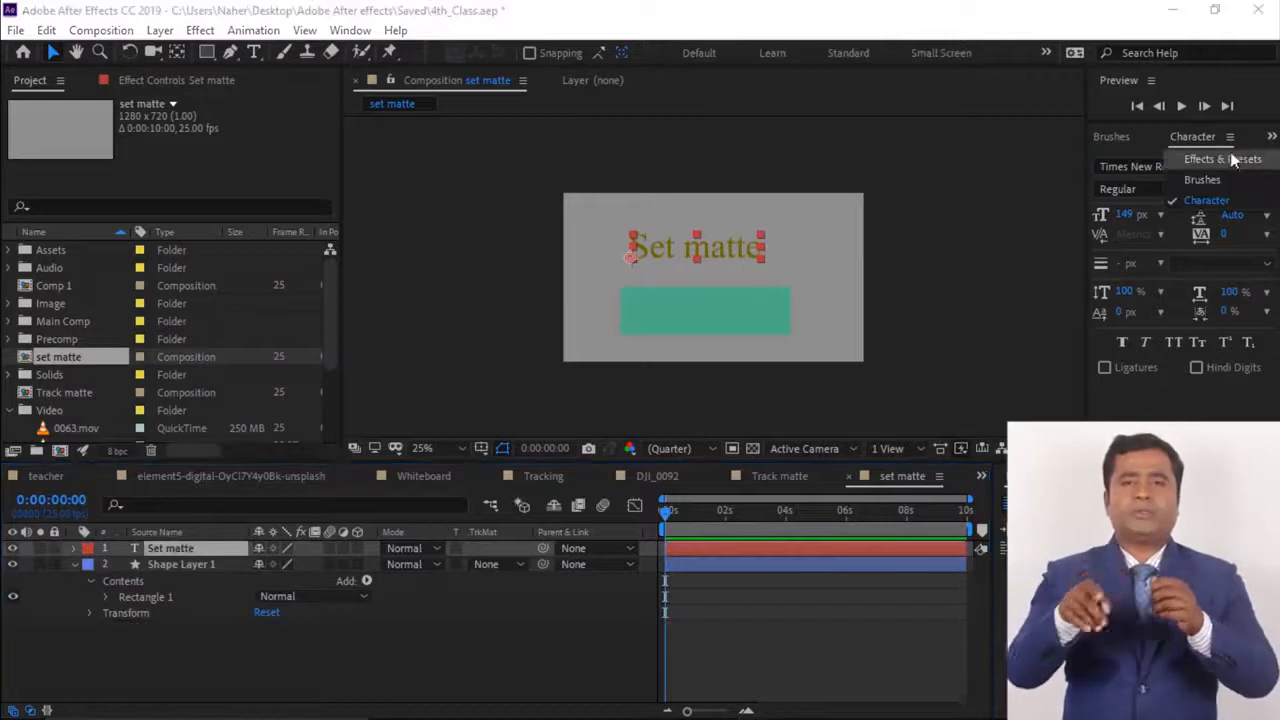
left_click(1185, 160)
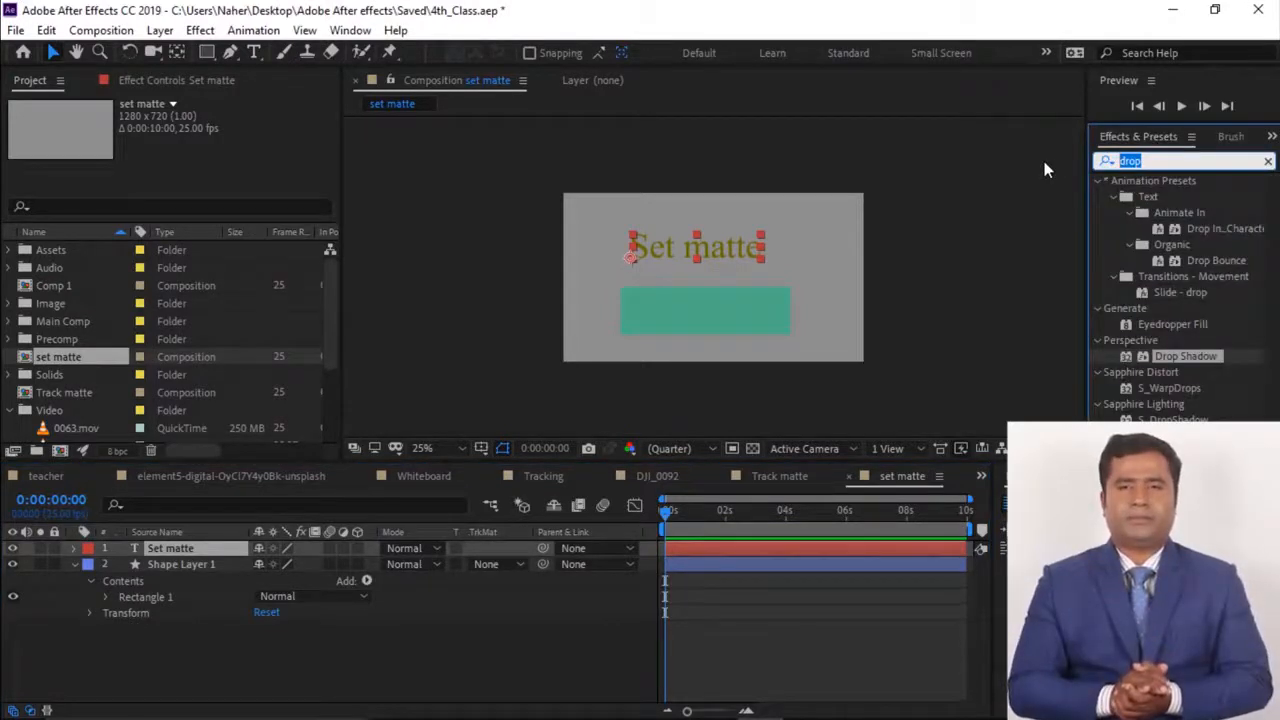
type("set ma")
left_click_drag(1178, 196, 732, 248)
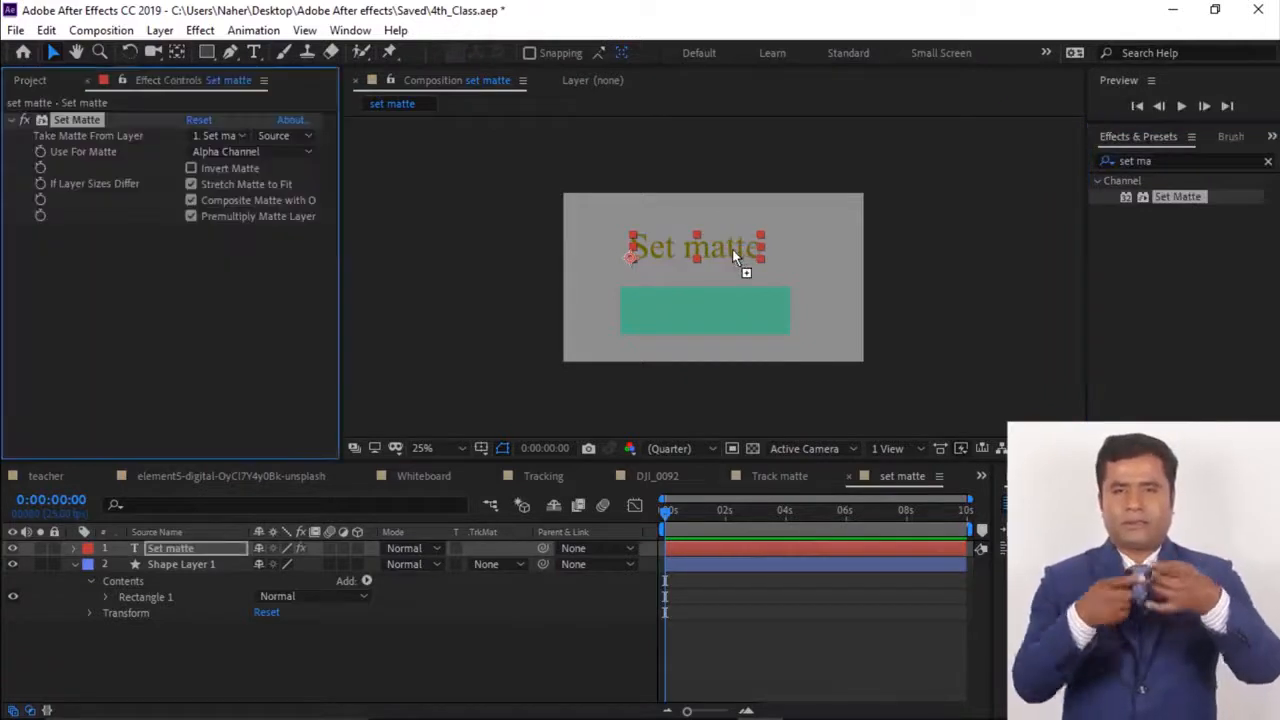
left_click(232, 137)
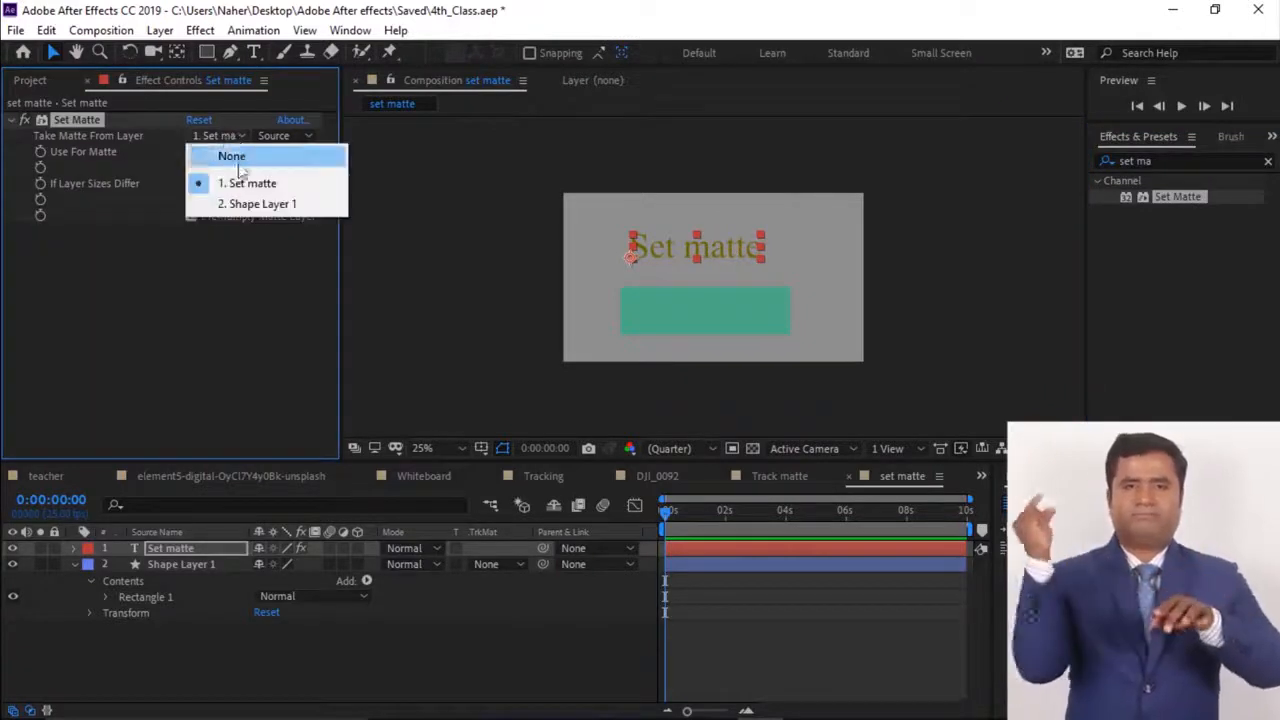
left_click(257, 203)
Move the green rectangle up behind the Set matte text and reselect the text layer
left_click_drag(707, 320, 698, 260)
left_click(245, 645)
left_click(189, 549)
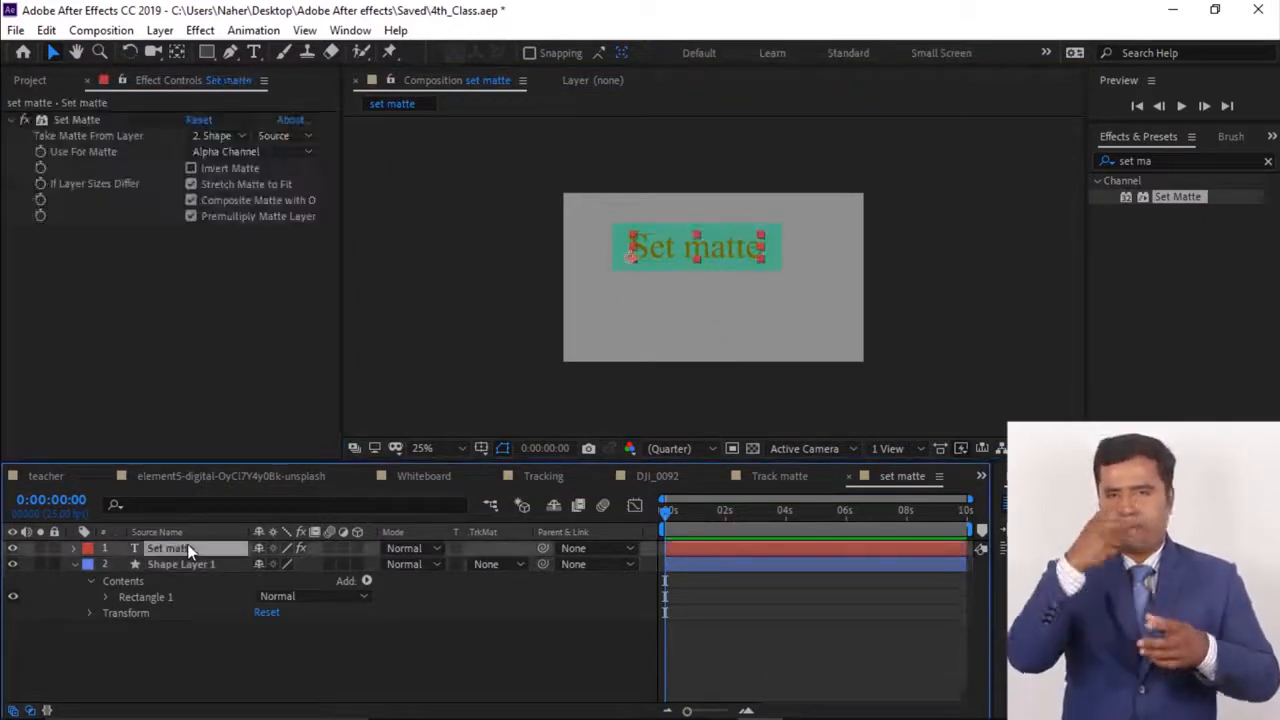
Keyframe the text's Position from 288, 628 below the rectangle to 288, 408 inside it, and hold it with a keyframe at 0:00:01:00
left_click_drag(704, 252, 713, 330)
left_click(715, 329)
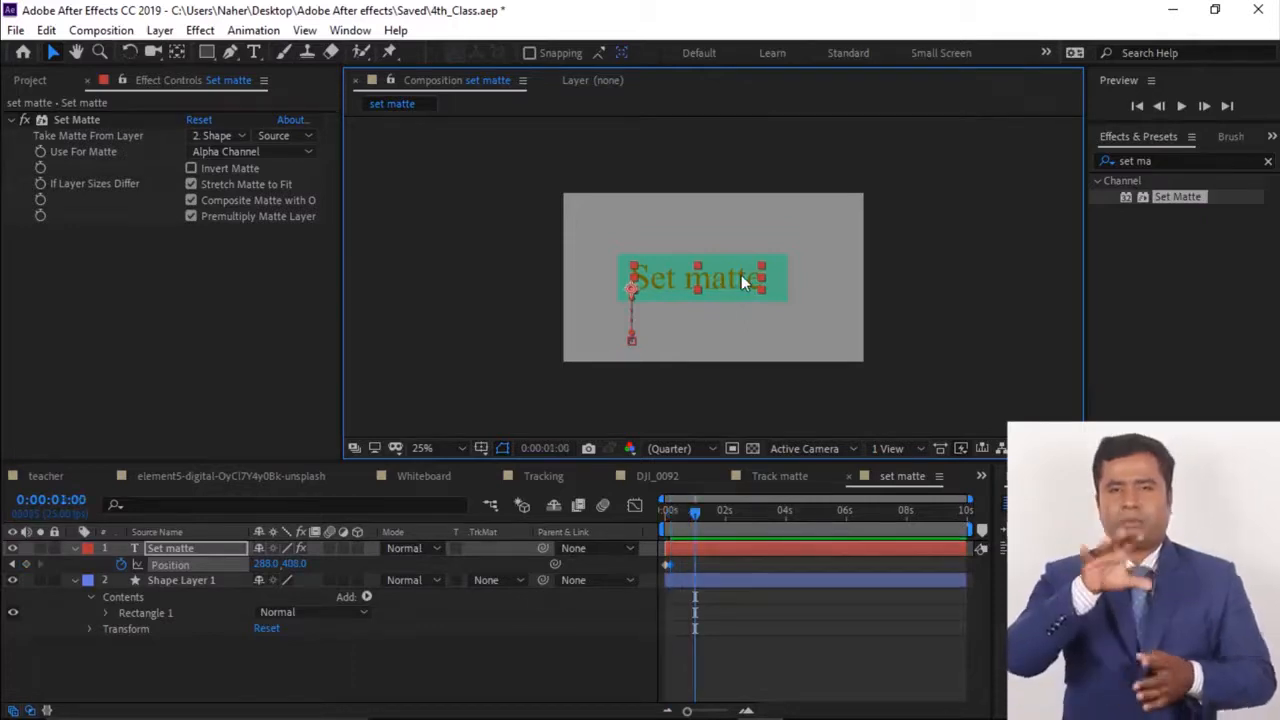
left_click(26, 565)
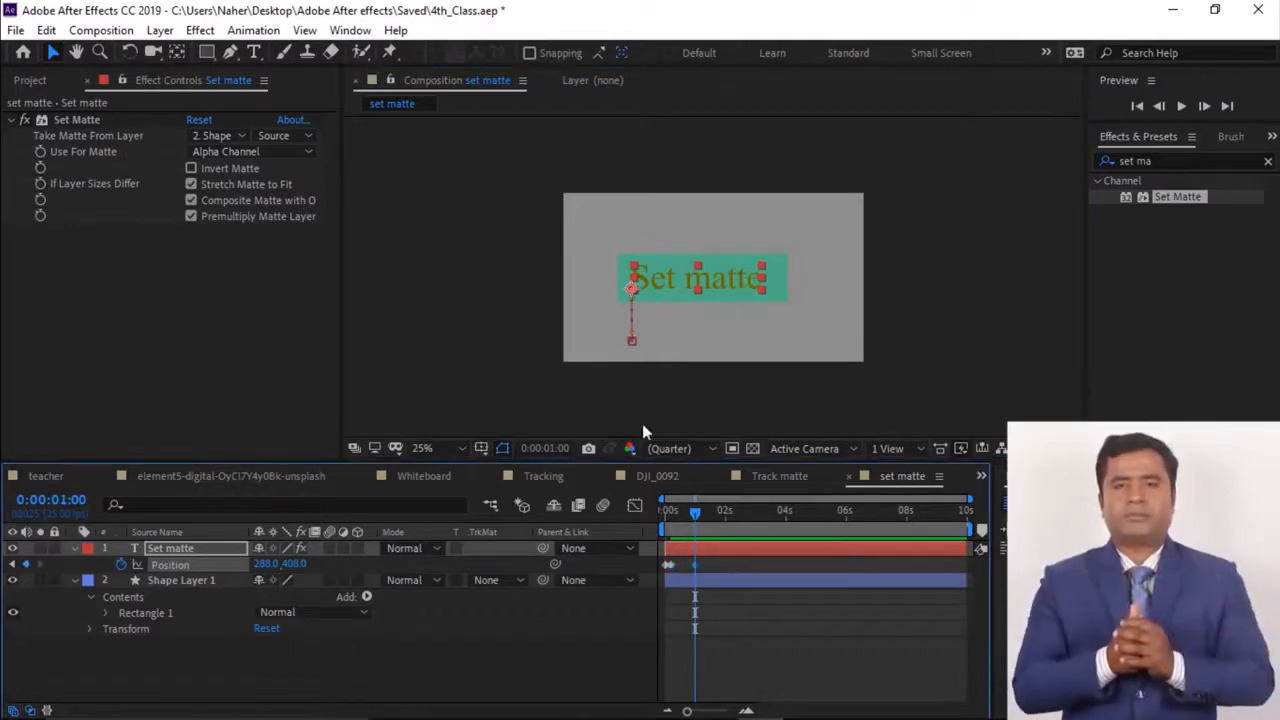
Move the Set matte text above the rectangle to Position 288, 204 at 0:00:01:05
key("Page_Down")
key("Page_Down")
key("Page_Down")
key("Page_Down")
key("Page_Down")
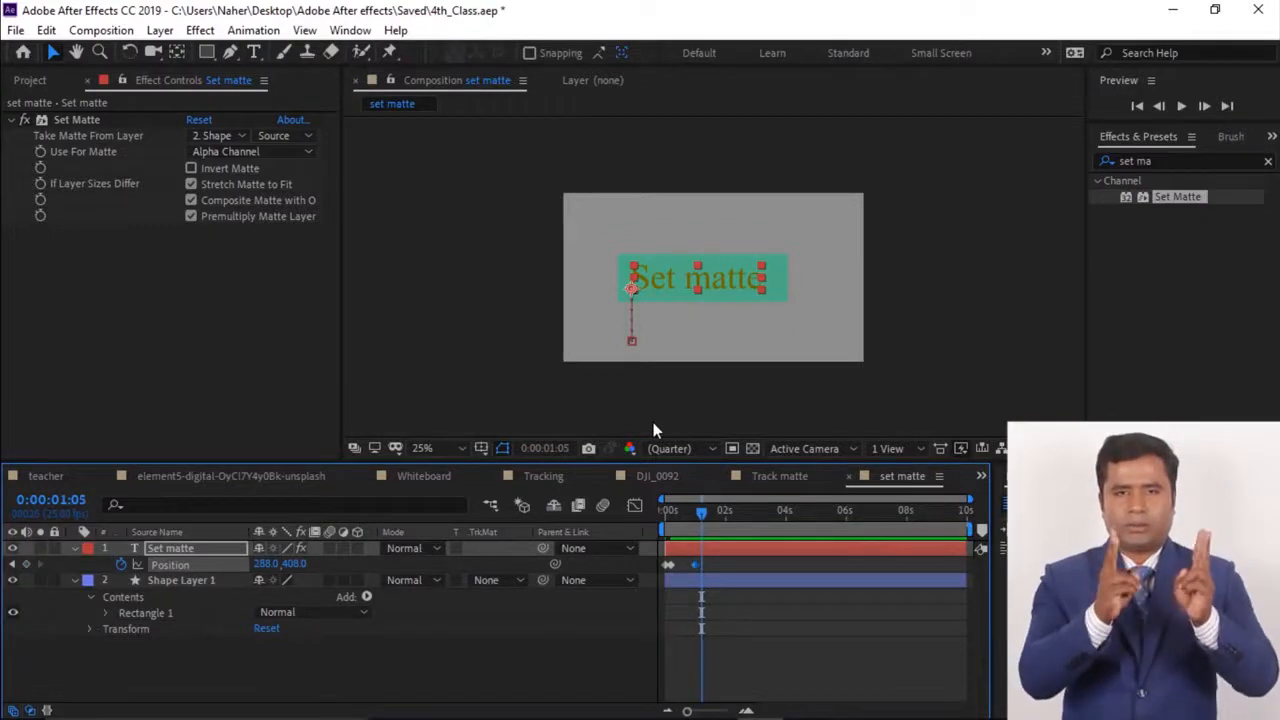
left_click_drag(725, 287, 727, 238)
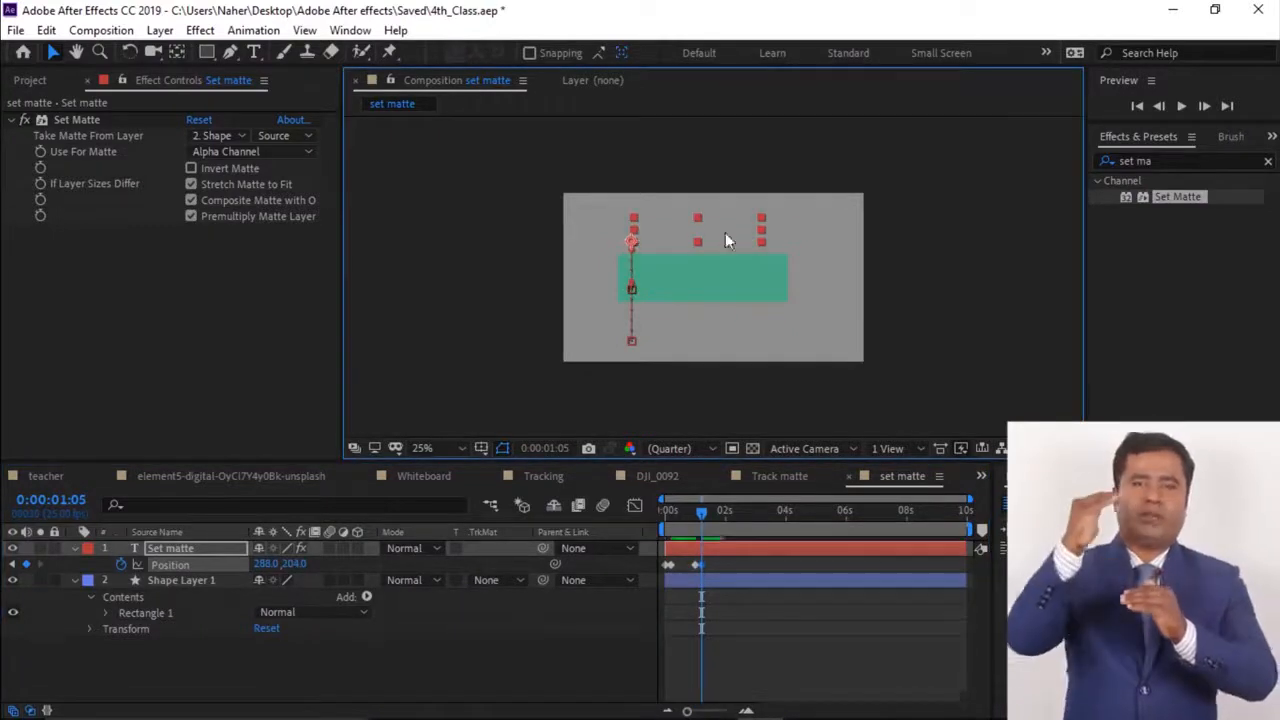
left_click(928, 288)
Return to the timeline's start, duplicate the Set matte text layer and delete the Set Matte effect from the copy
left_click_drag(707, 512, 675, 514)
left_click(194, 546)
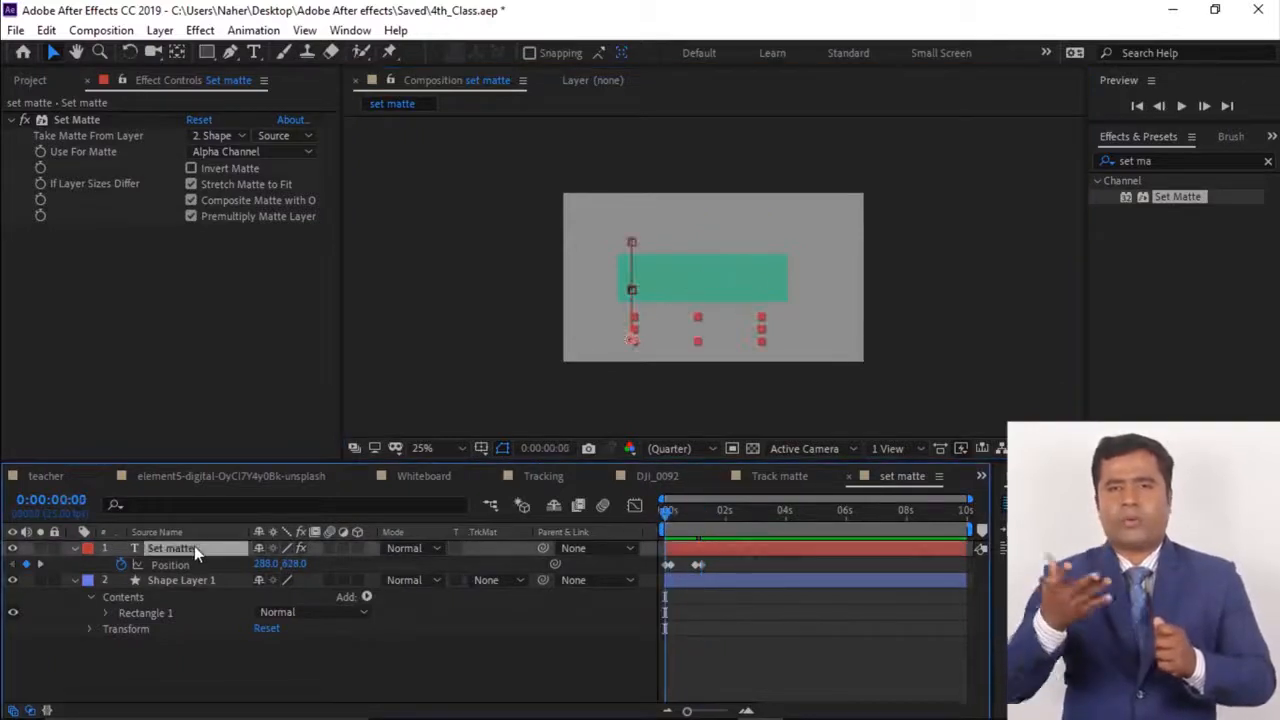
key("ctrl+d")
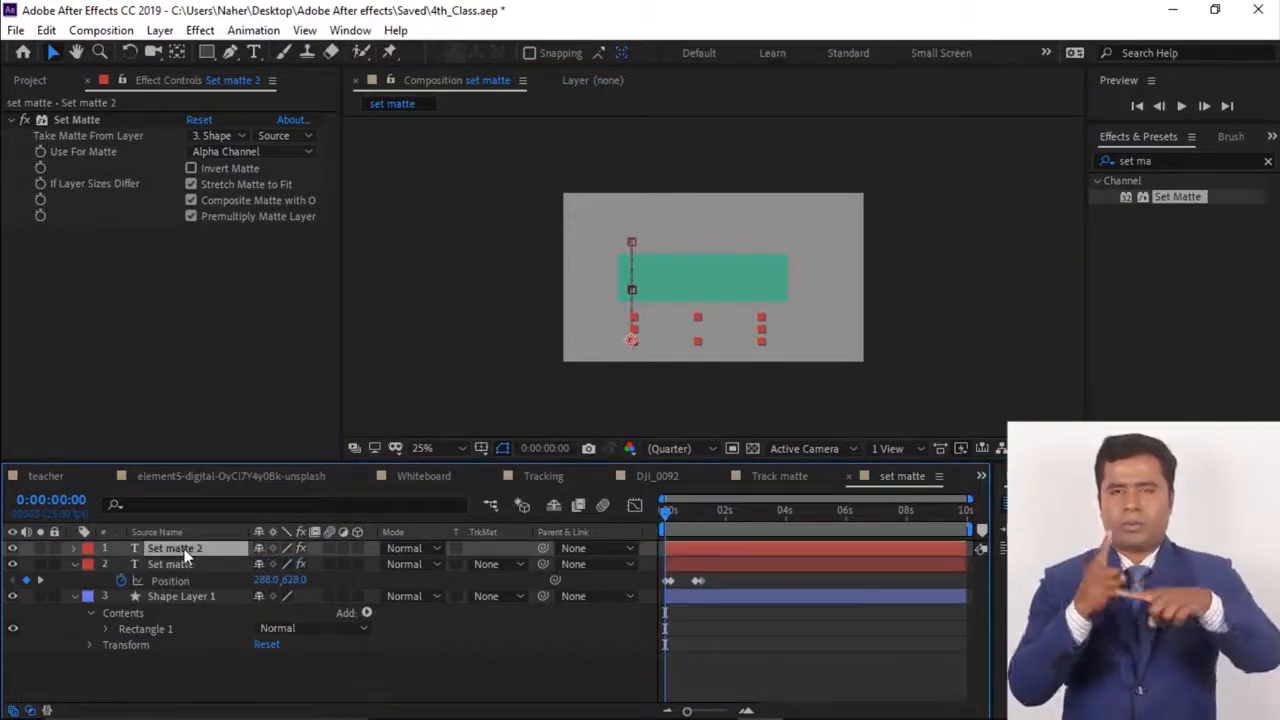
left_click(91, 119)
key("Delete")
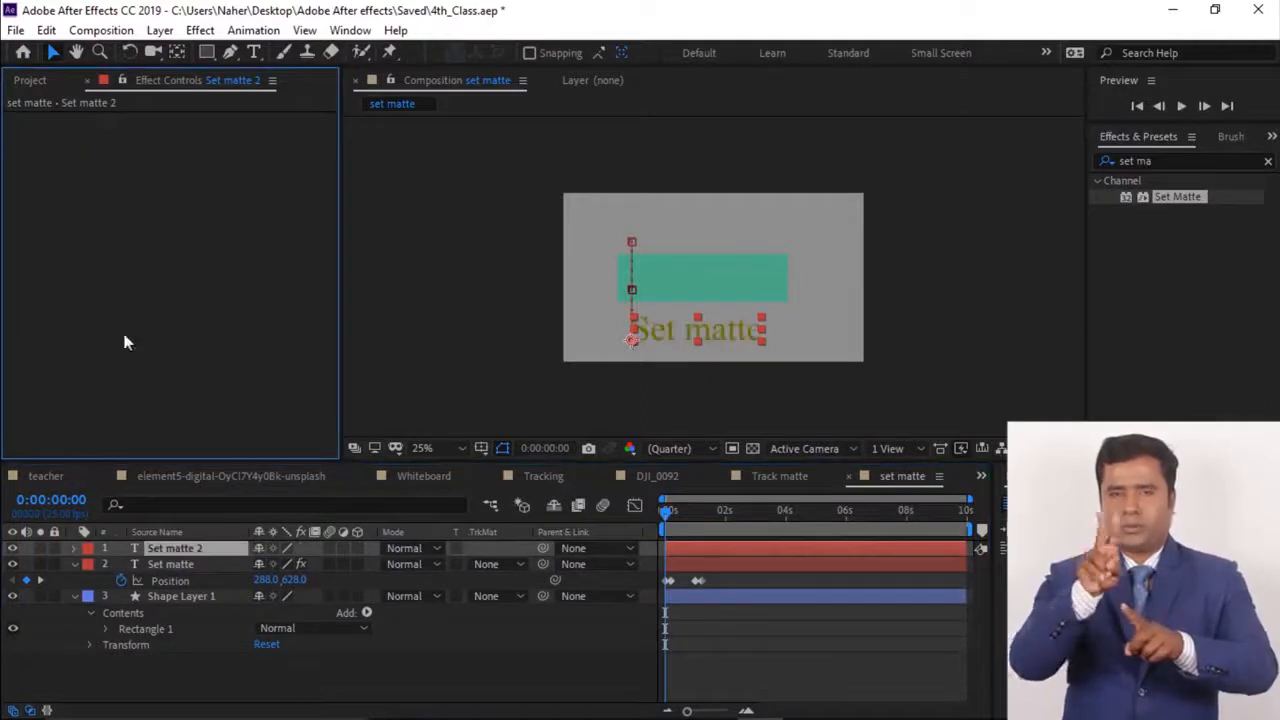
Color the Set matte 2 text blue and place its layer beneath the Set matte layer
left_click(194, 549)
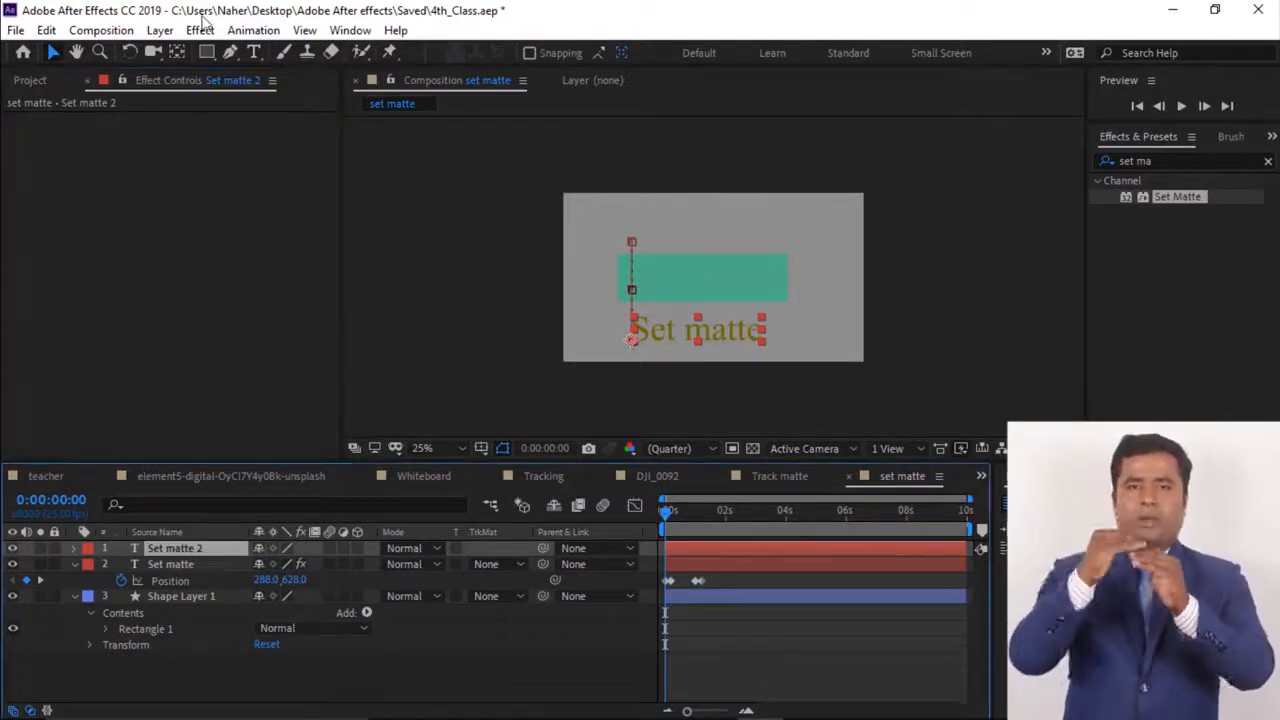
left_click(1268, 162)
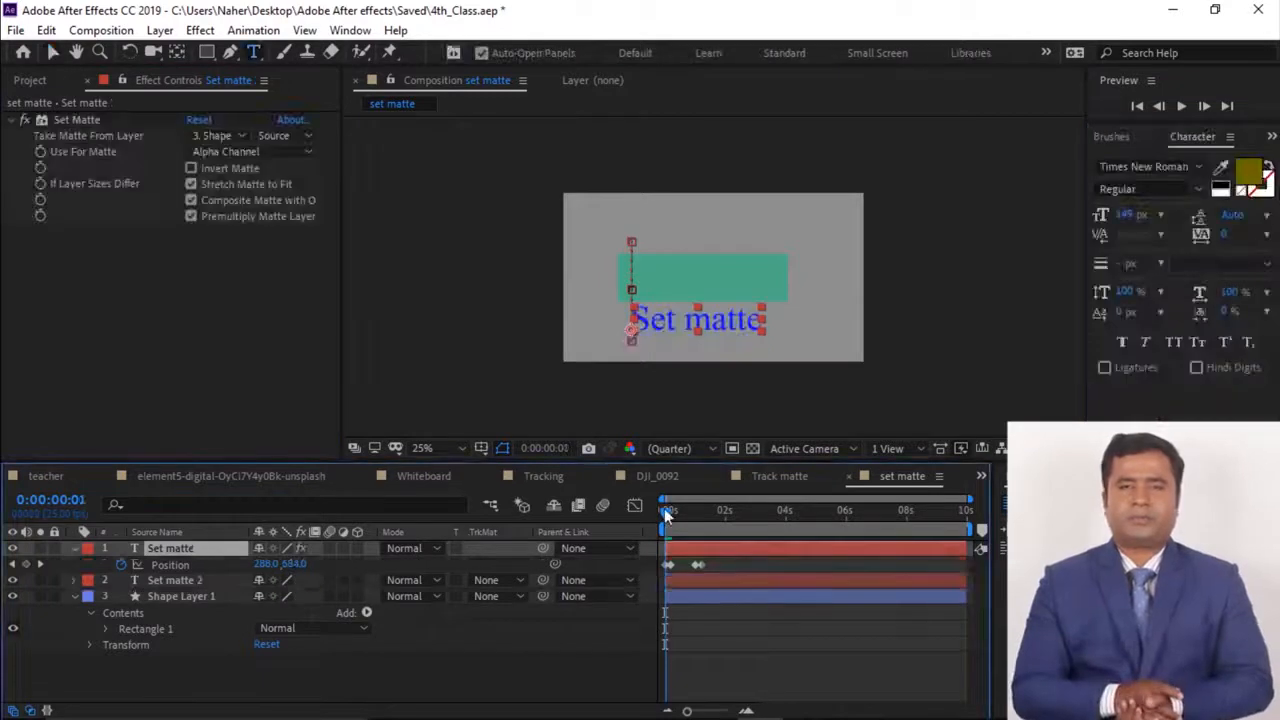
Scrub to 0:00:01:02 and compare the Set matte layer with its blue, unmatted copy
left_click_drag(664, 508, 697, 513)
scroll(712, 274, "up", 2)
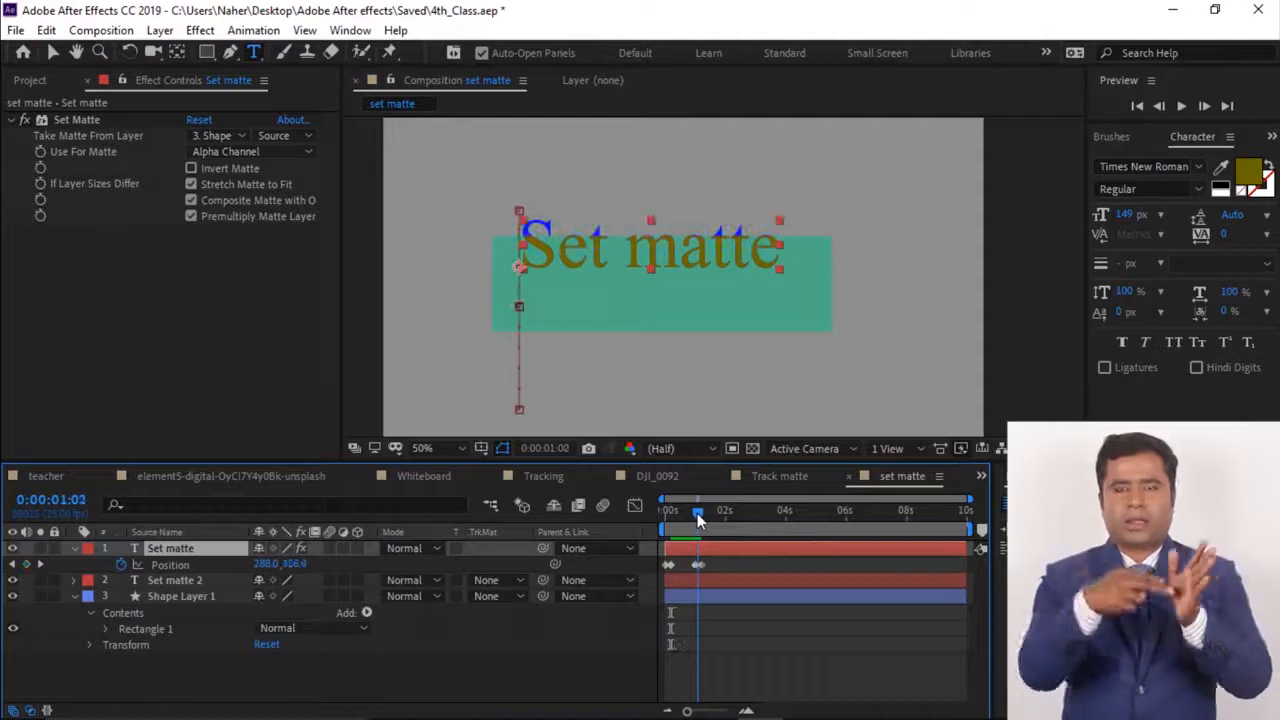
left_click(181, 580)
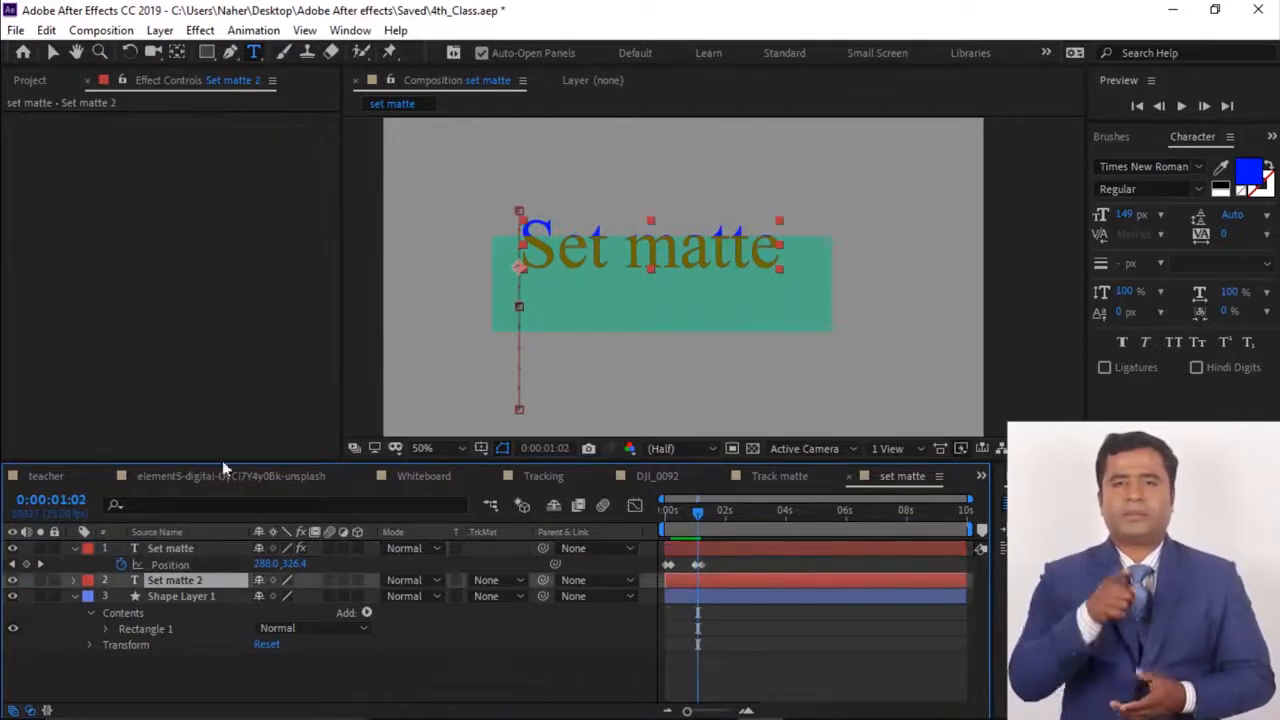
left_click(185, 552)
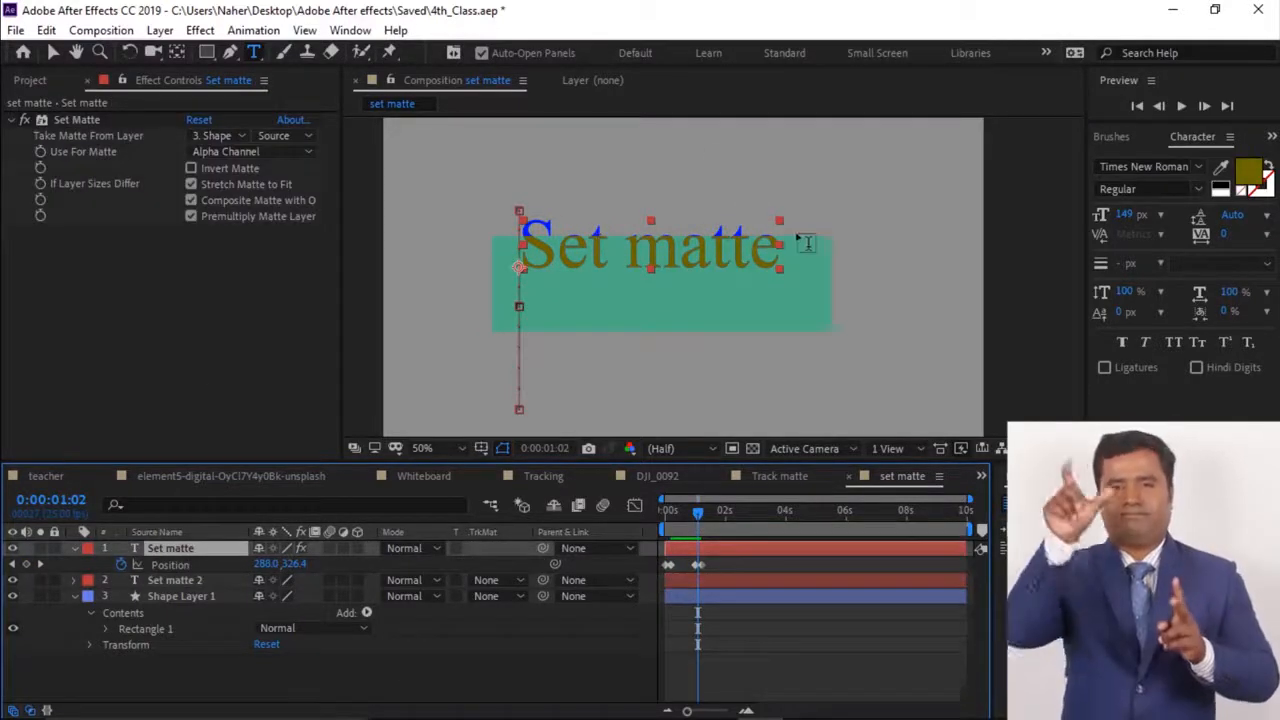
End the work area at about 0:00:01:16 and preview the text animation from the start
mouse_move(697, 512)
left_mouse_down()
mouse_move(677, 514)
mouse_move(716, 514)
mouse_move(715, 527)
left_mouse_up()
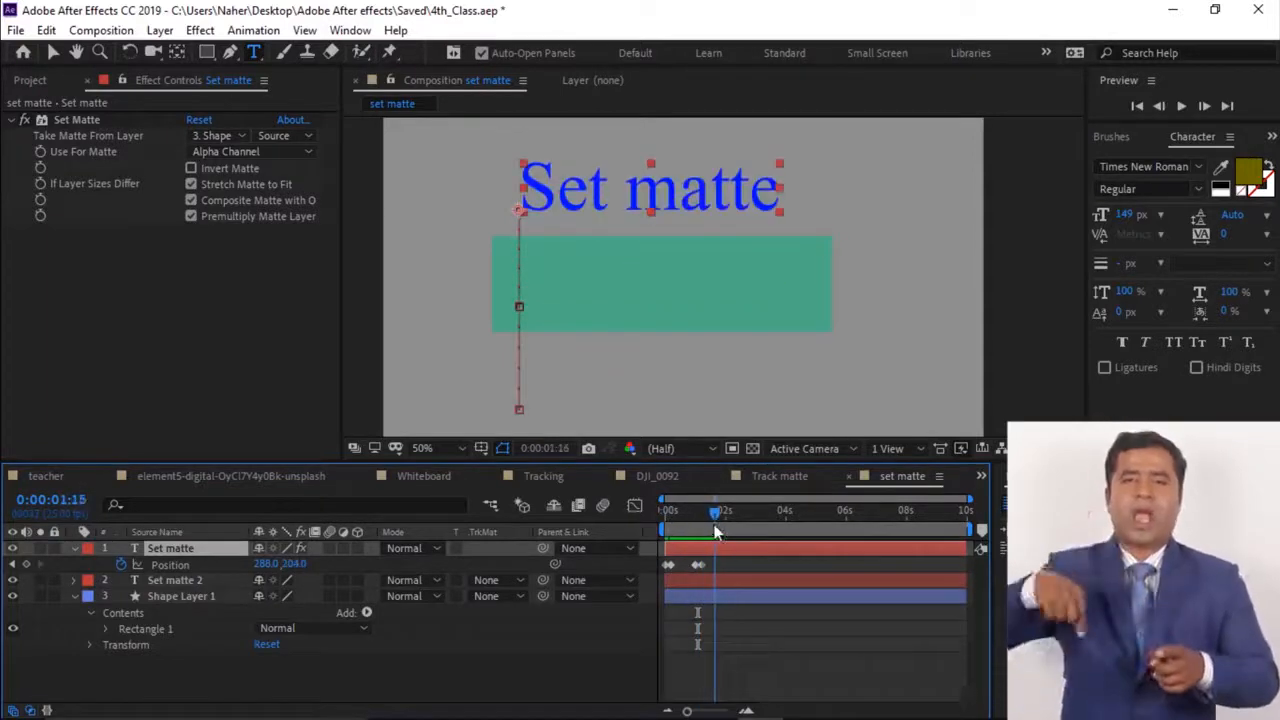
key("n")
key("Home")
key("space")
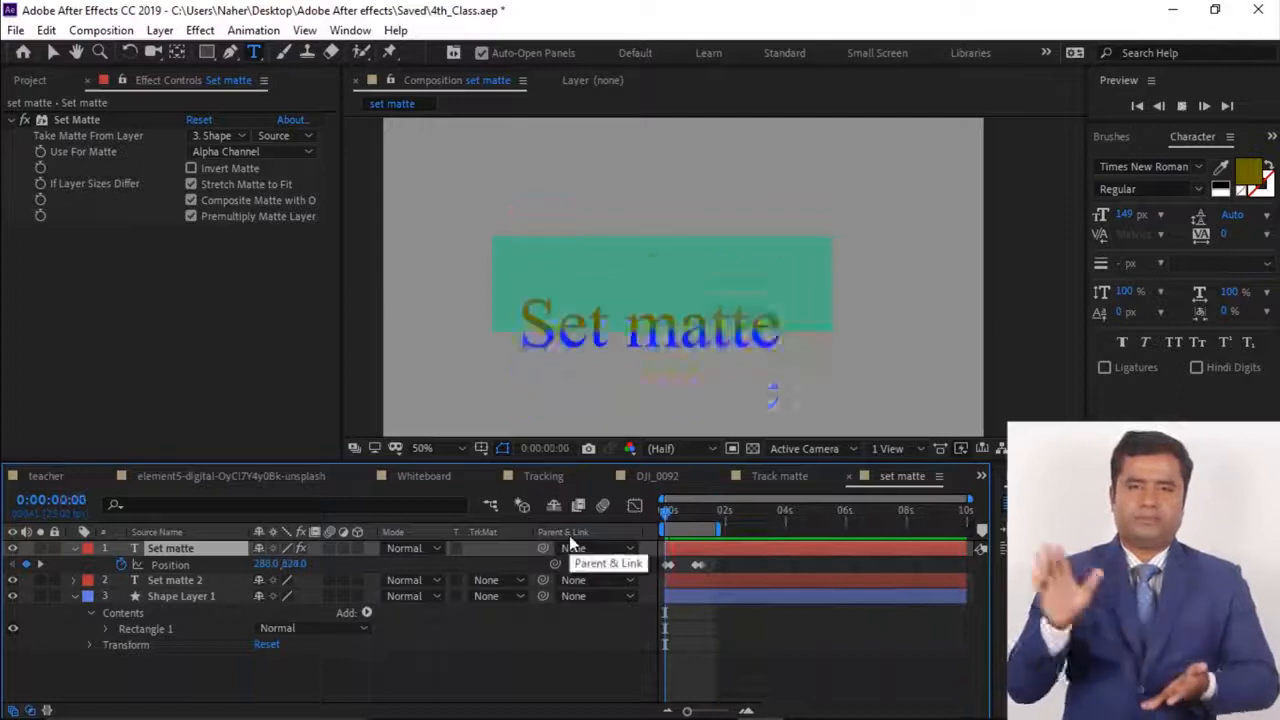